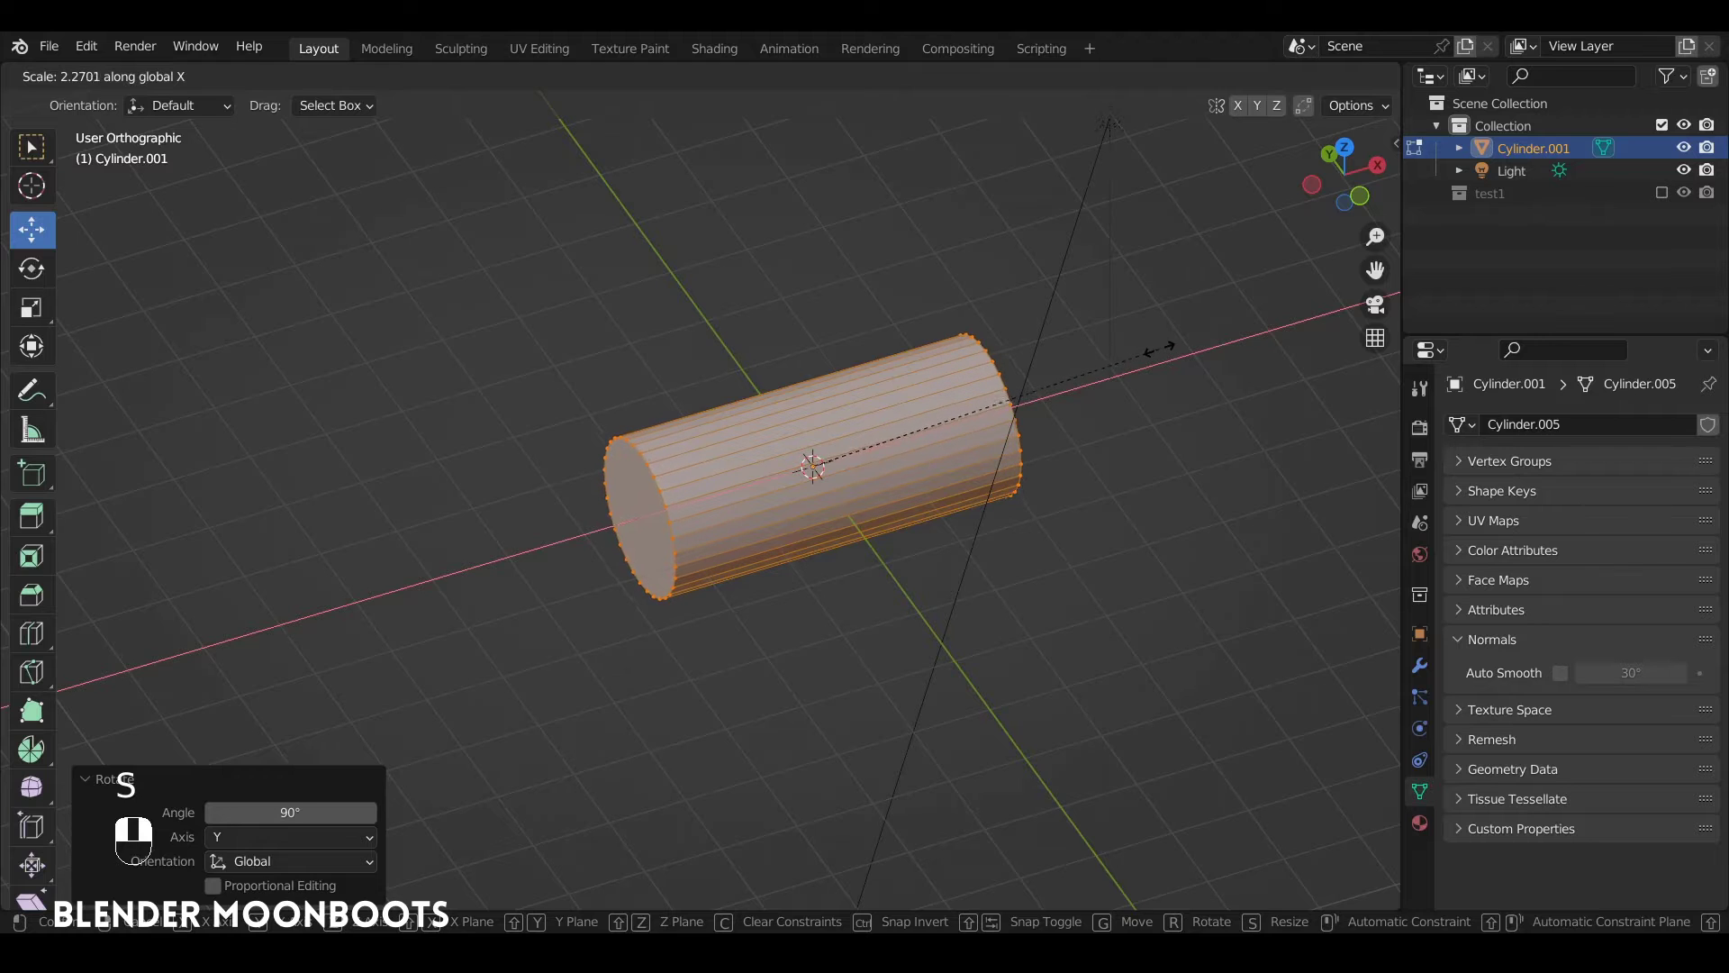
Stretch the cylinder to about 2.3 times its length along X and shade it smooth with Auto Smooth at 30°
click(1148, 349)
key(Tab)
alt+drag(974, 406, 939, 393)
right_click(938, 393)
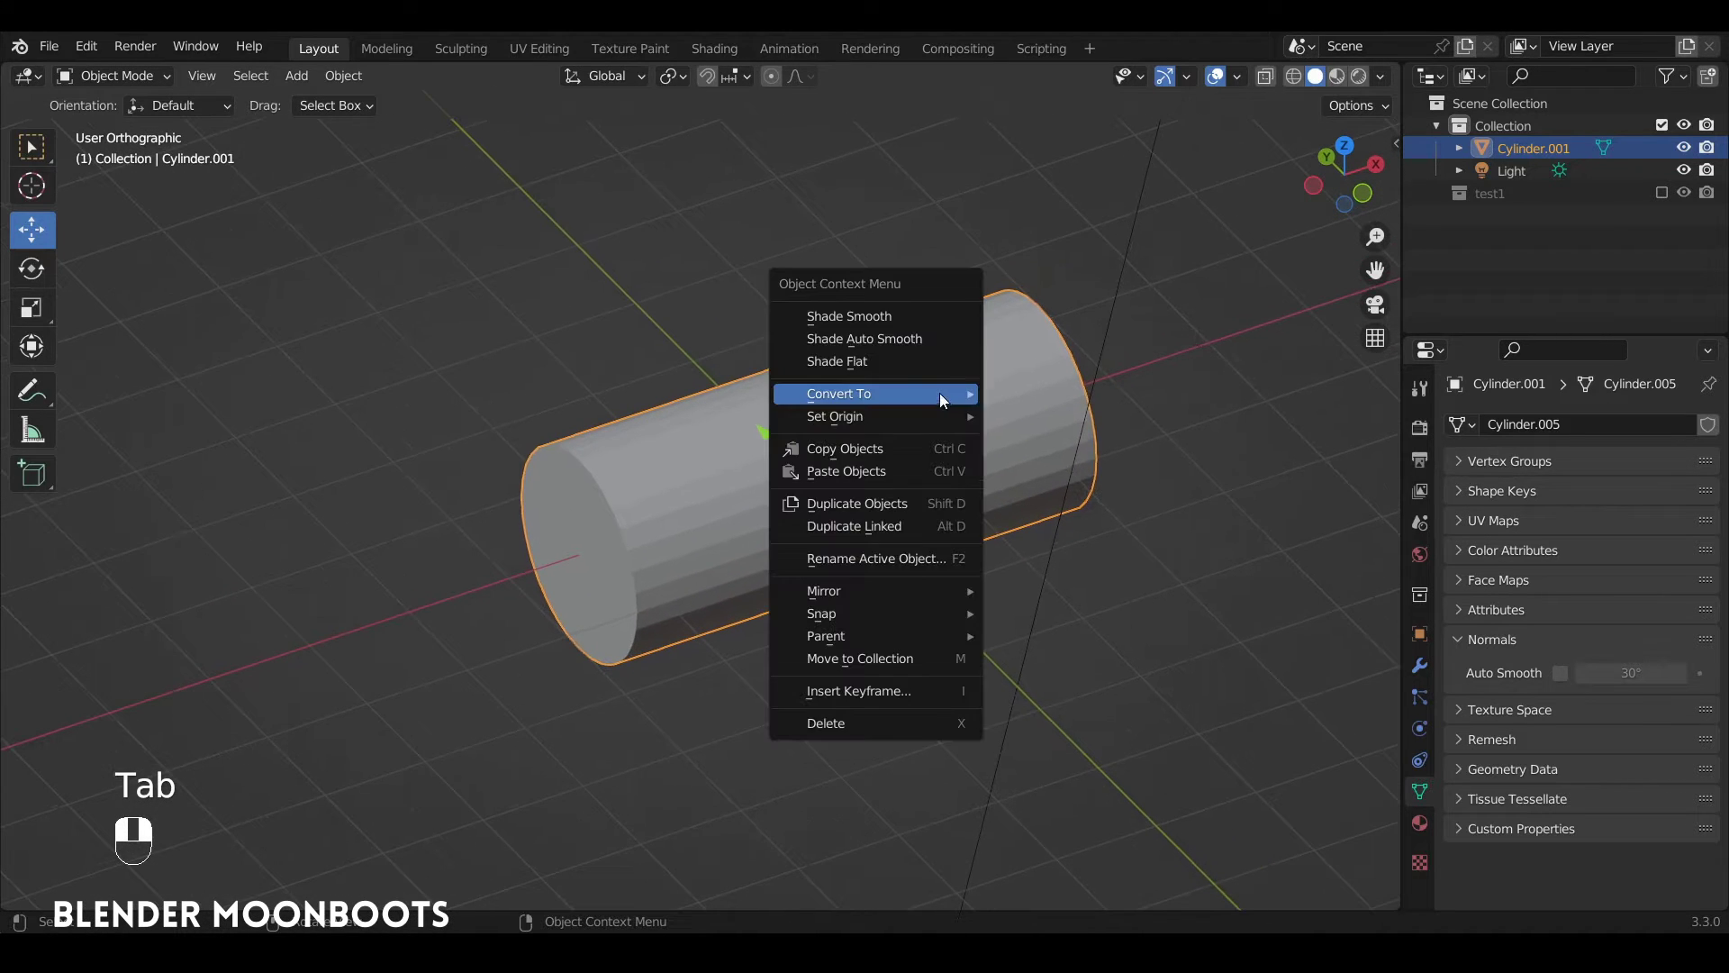
click(920, 321)
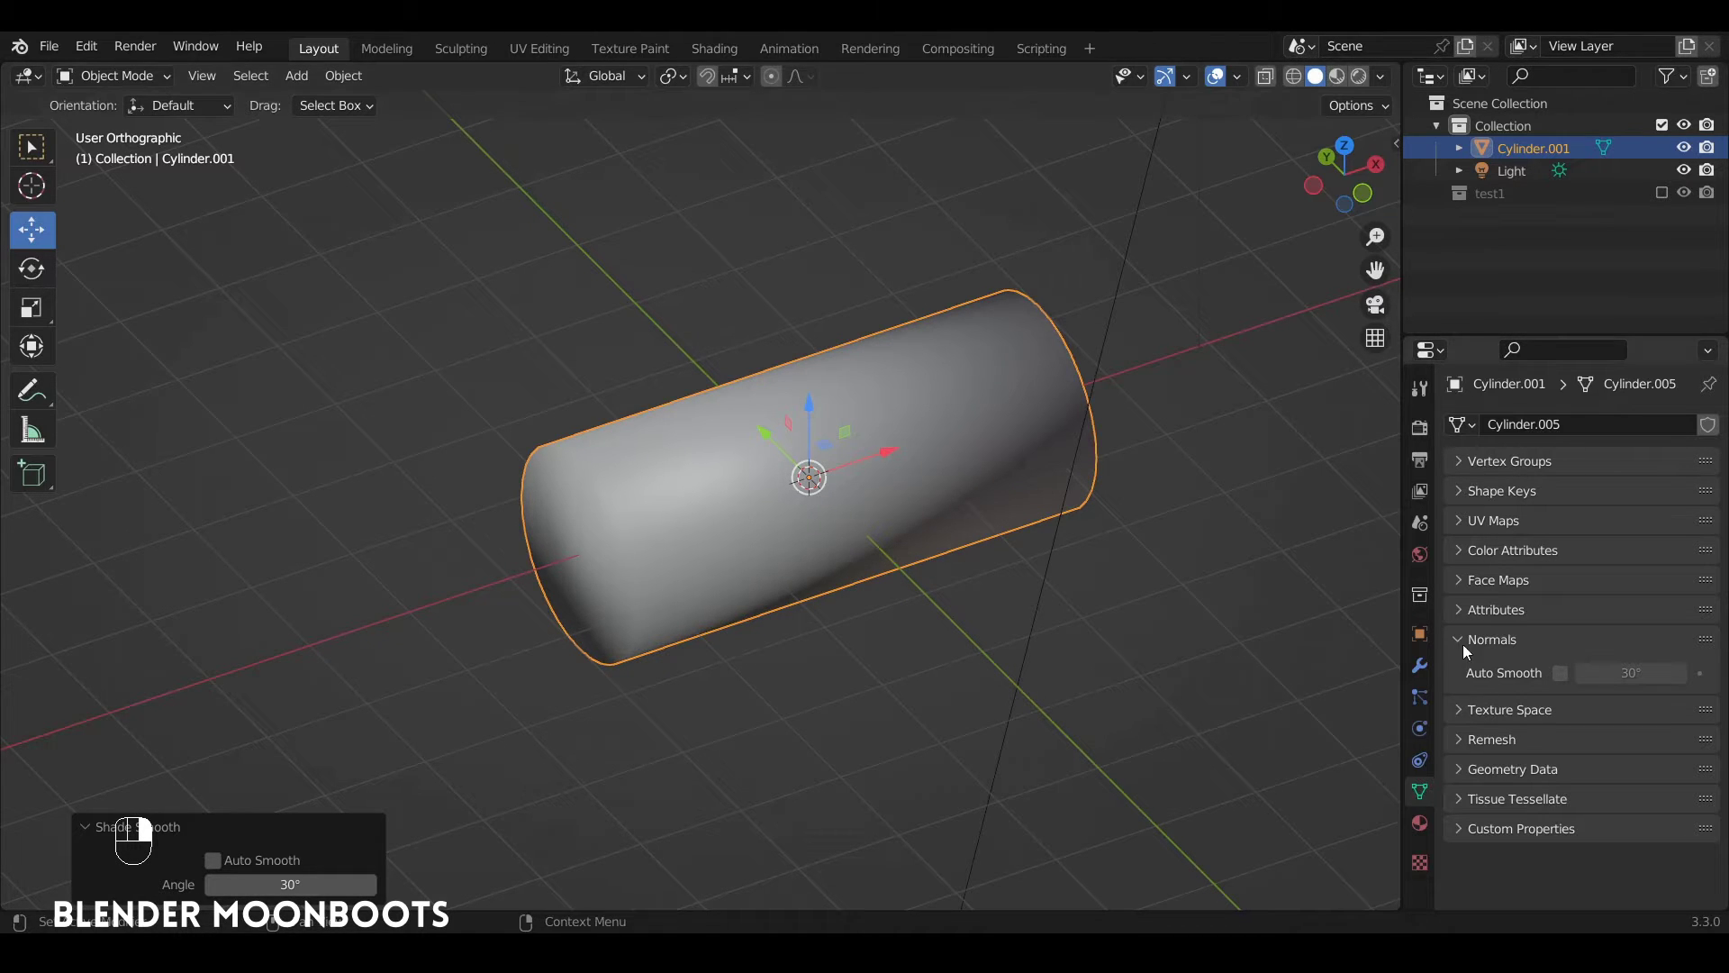
click(1560, 673)
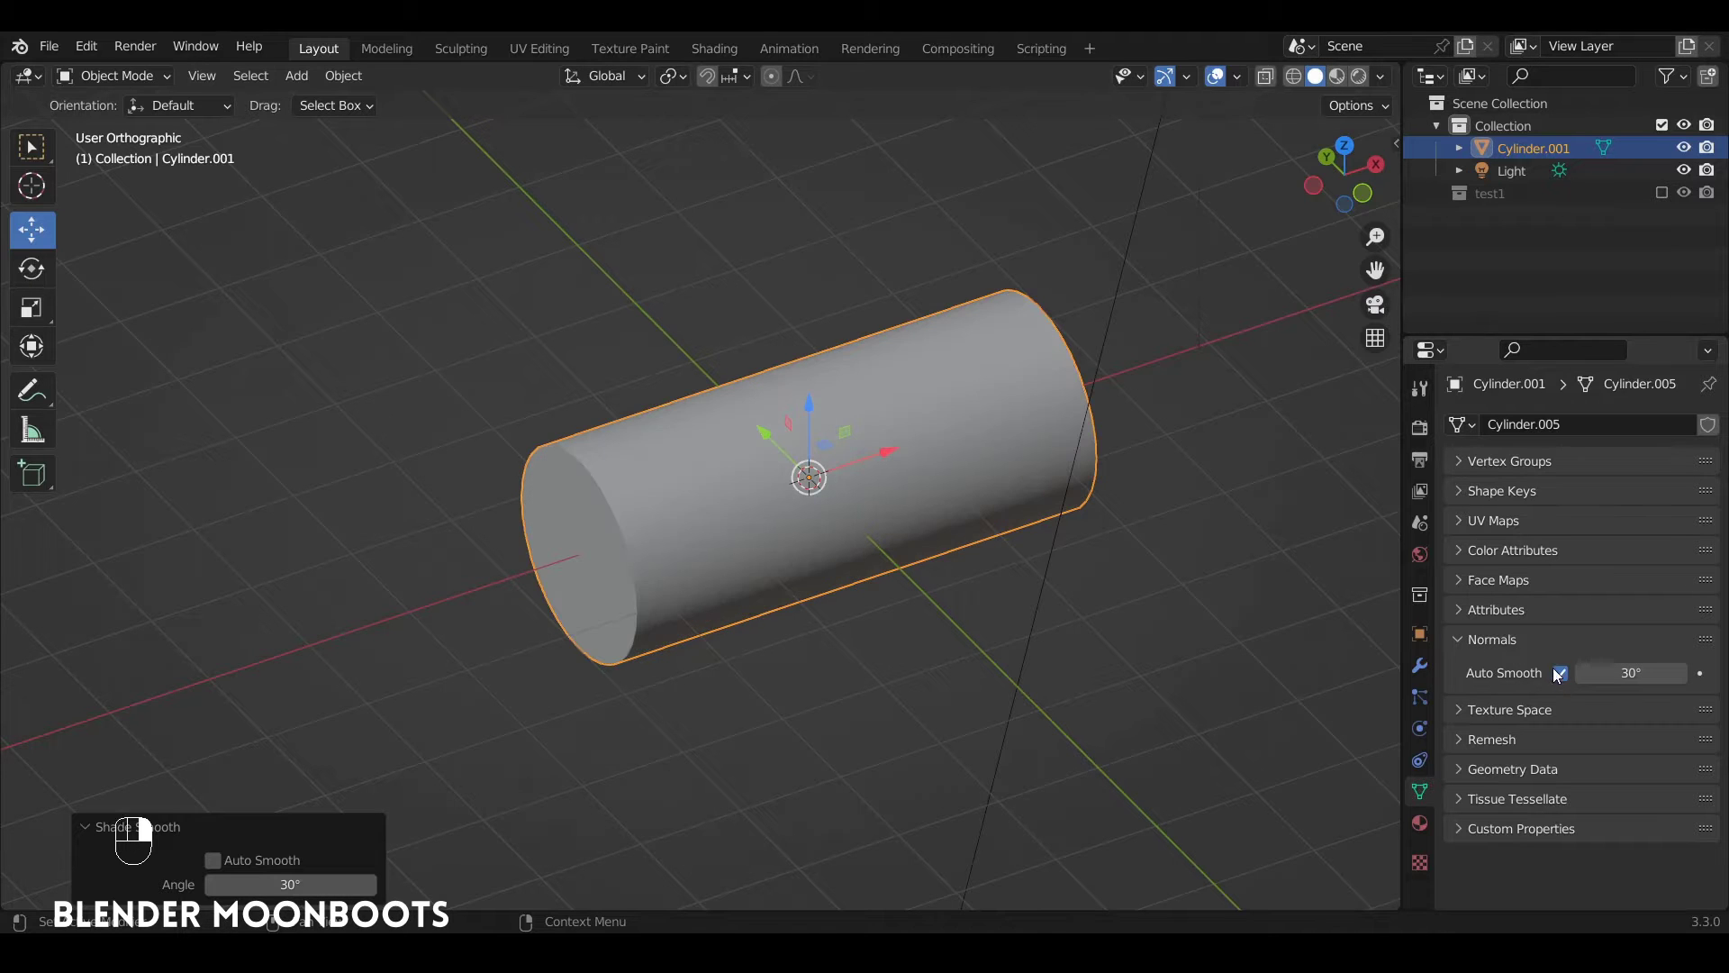
Add a plane mesh at the cylinder's centre and enlarge its geometry 1.56 times in Edit Mode
alt+drag(1009, 500, 953, 505)
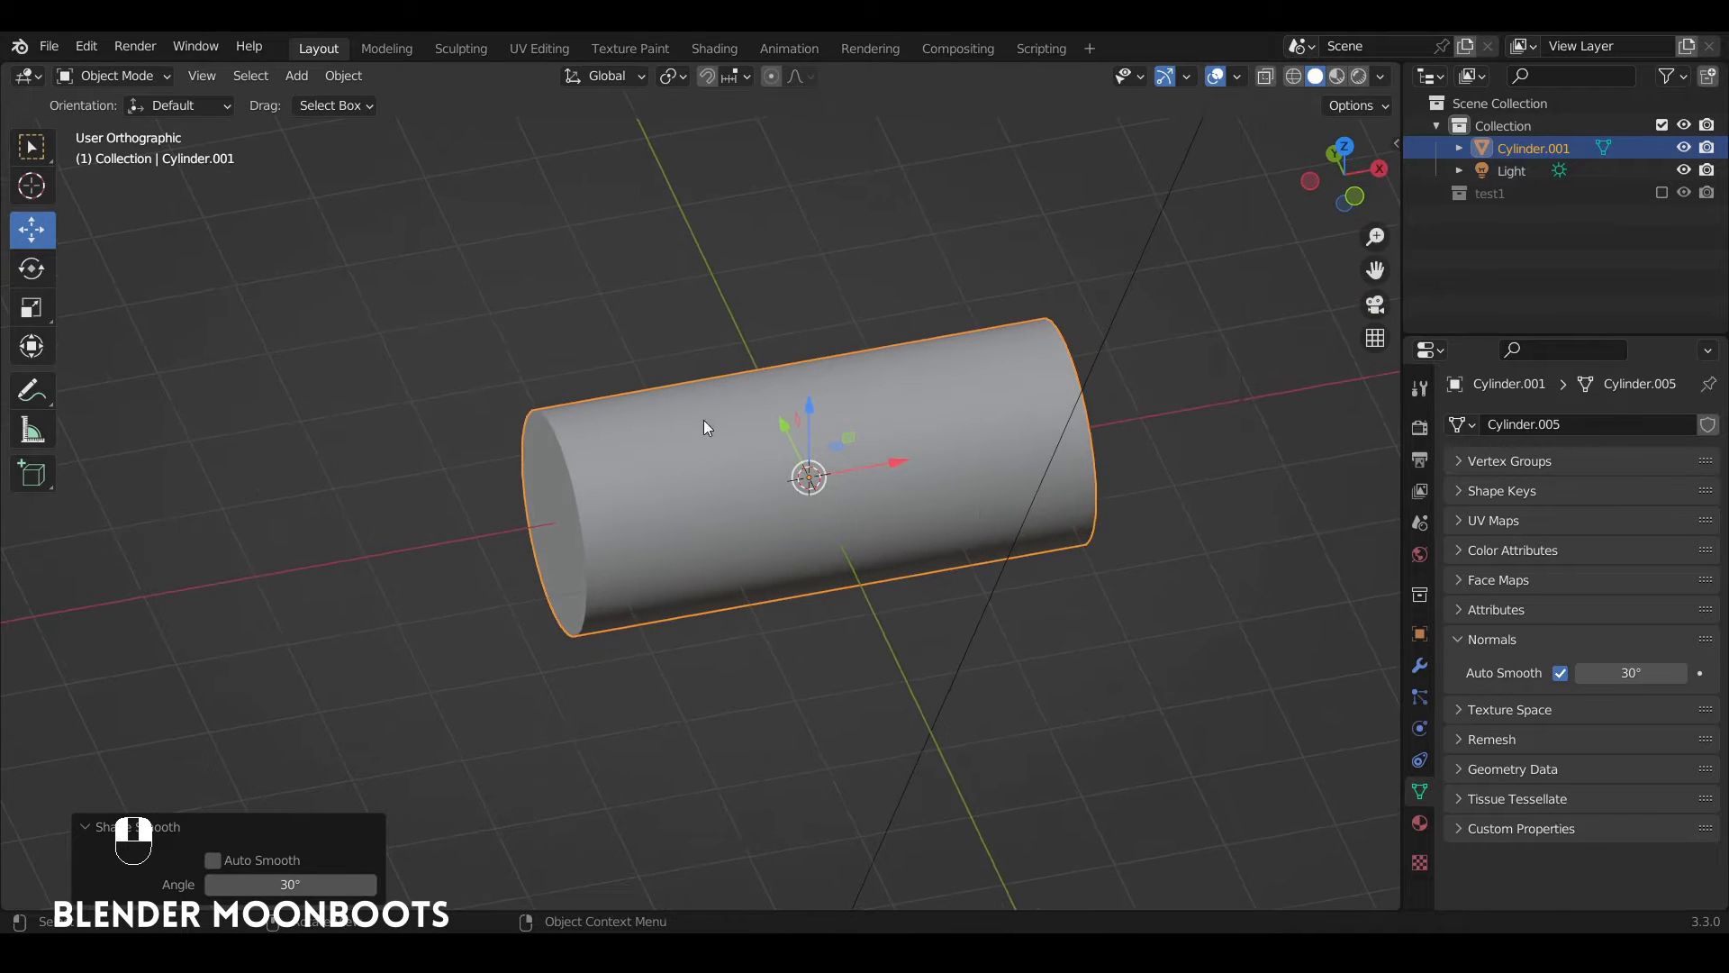
alt+drag(704, 419, 793, 506)
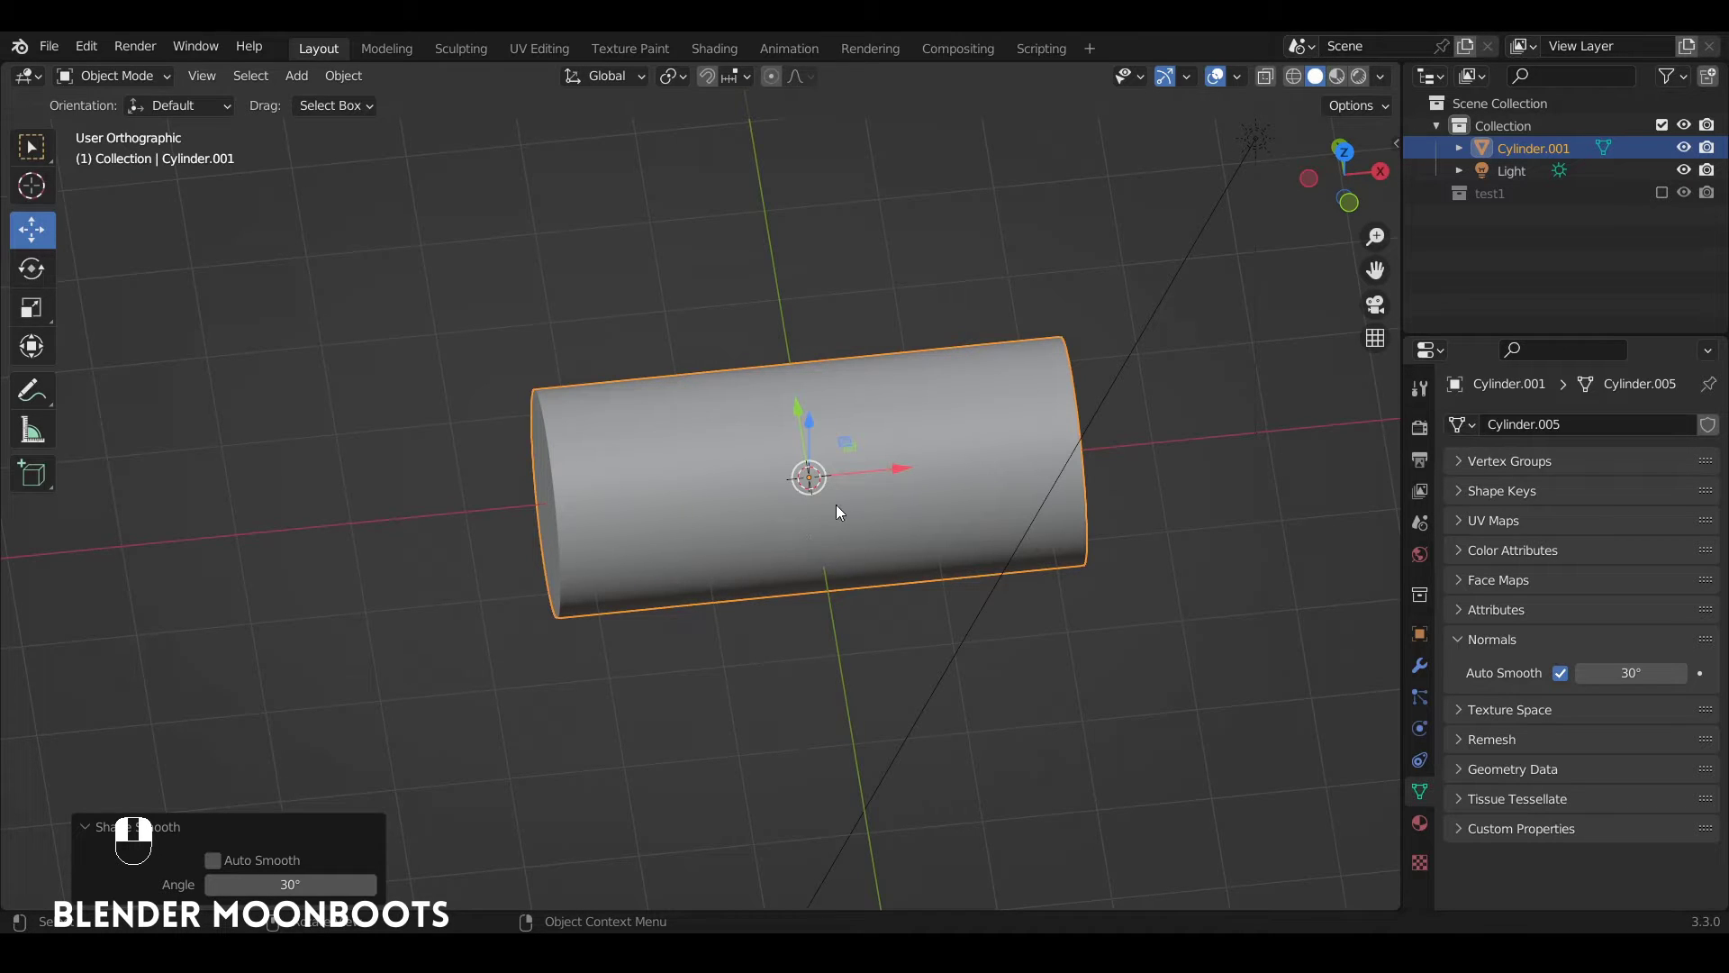
key(KP_7)
key(shift+a)
mouse_move(867, 470)
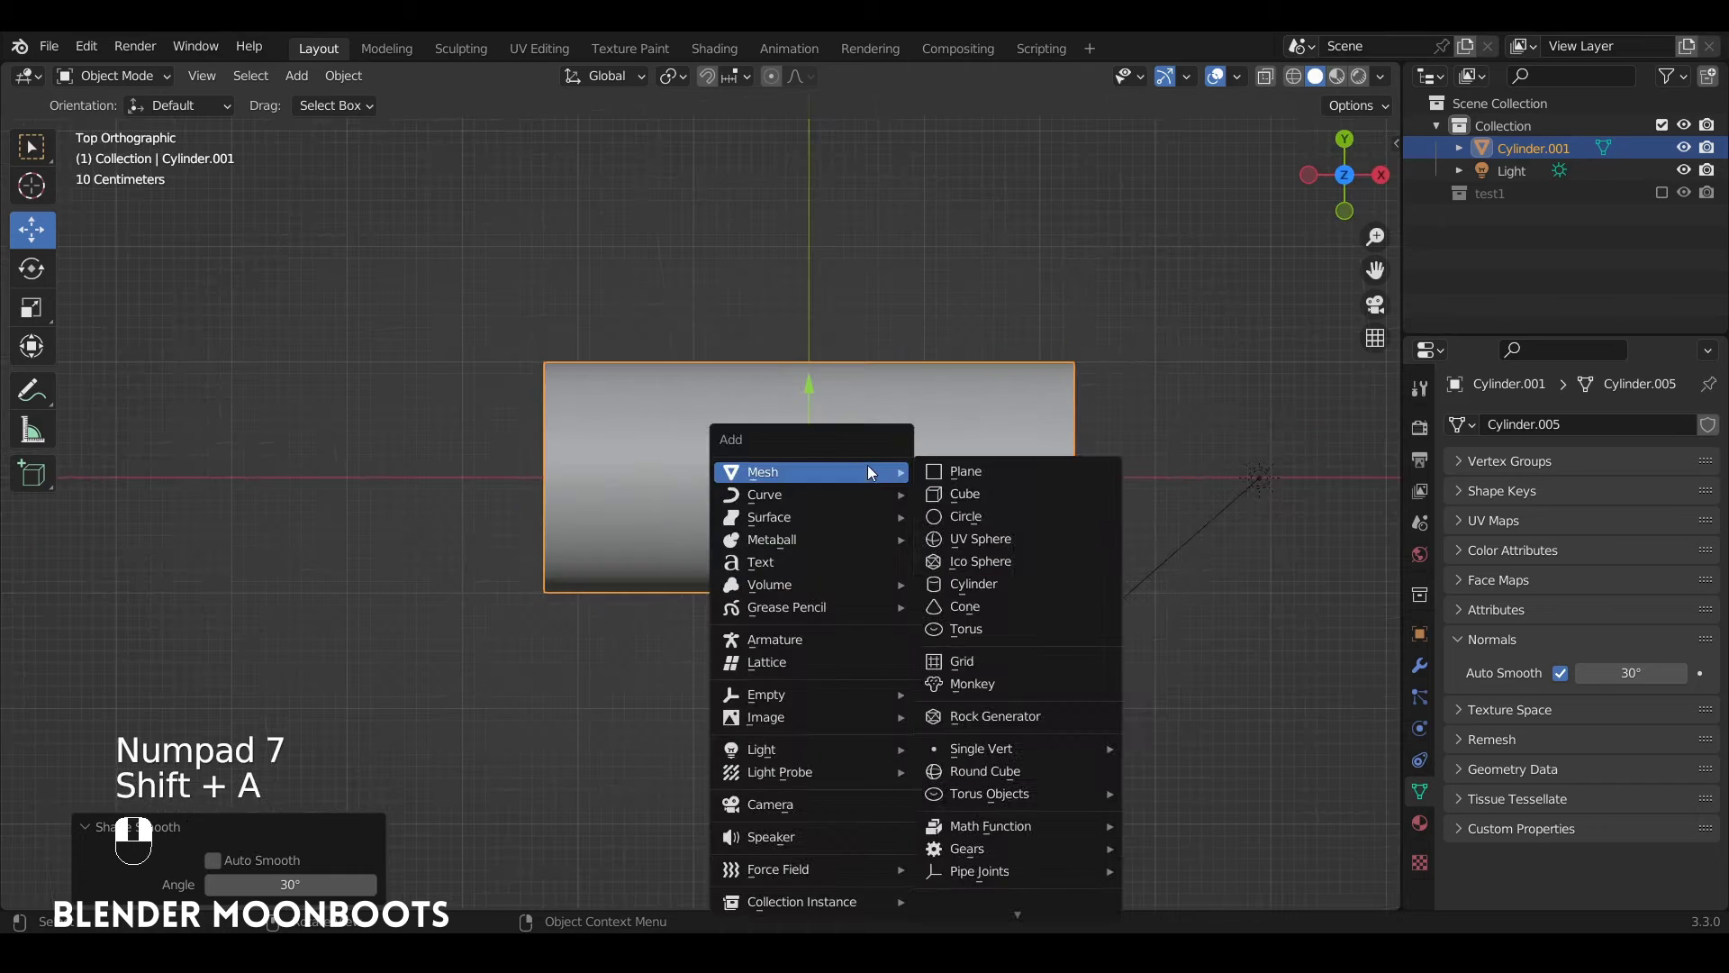
click(982, 471)
key(Tab)
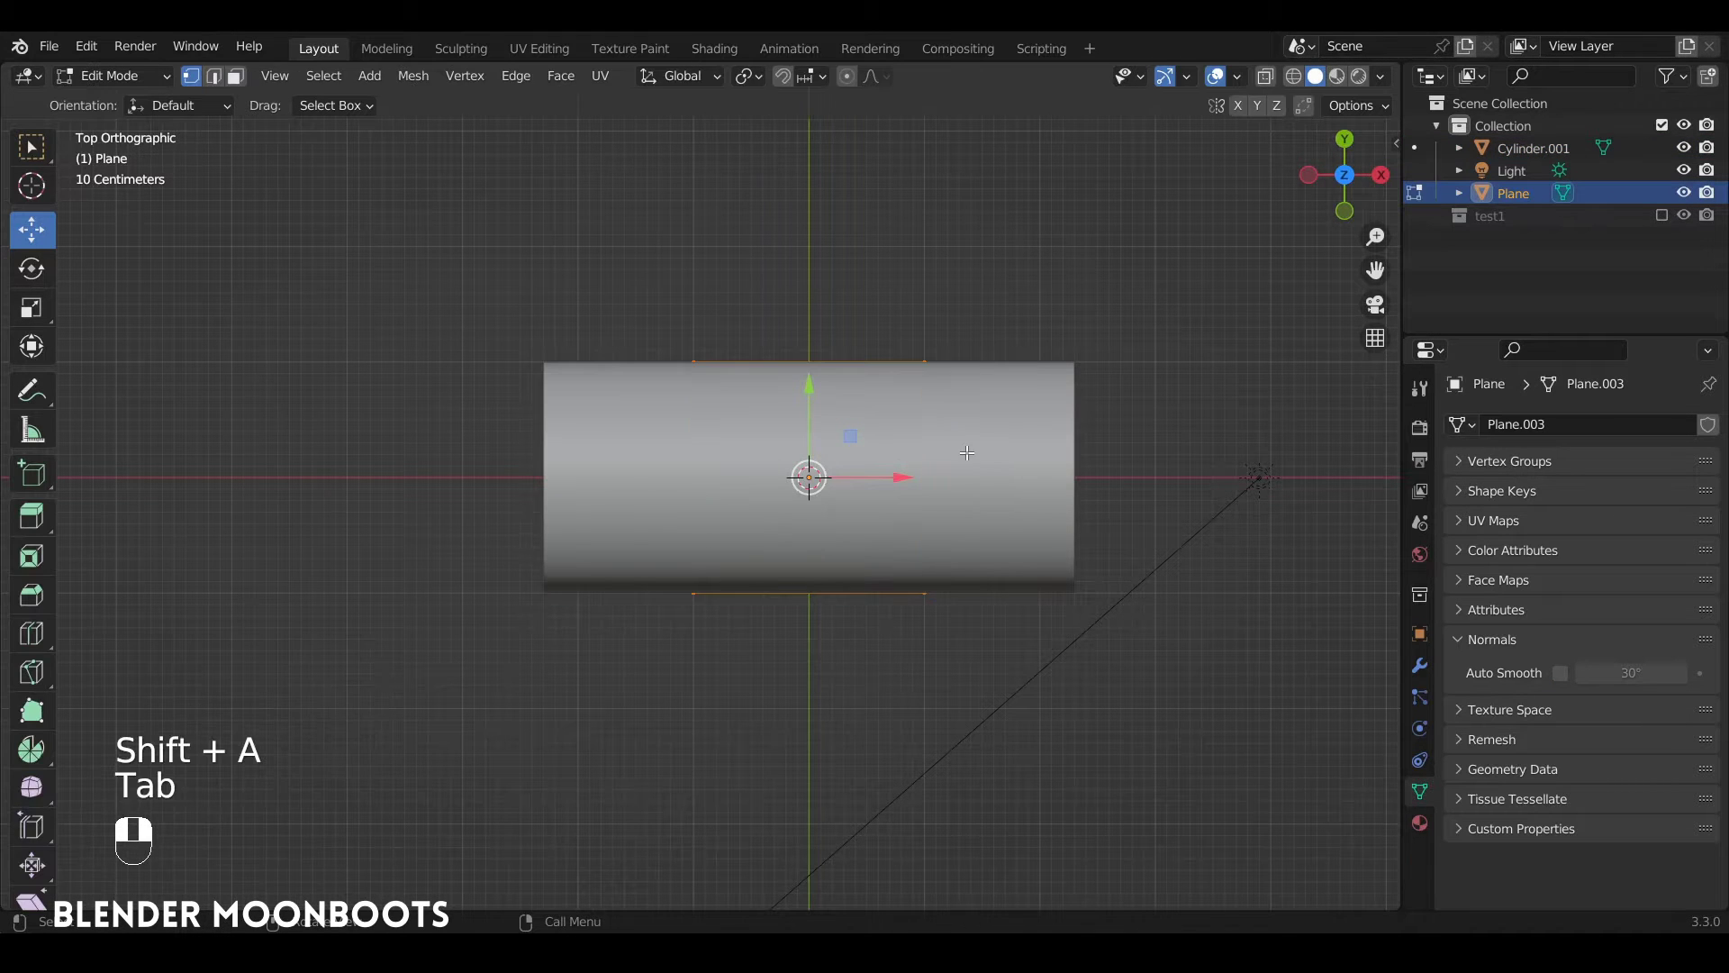
key(s)
click(1060, 372)
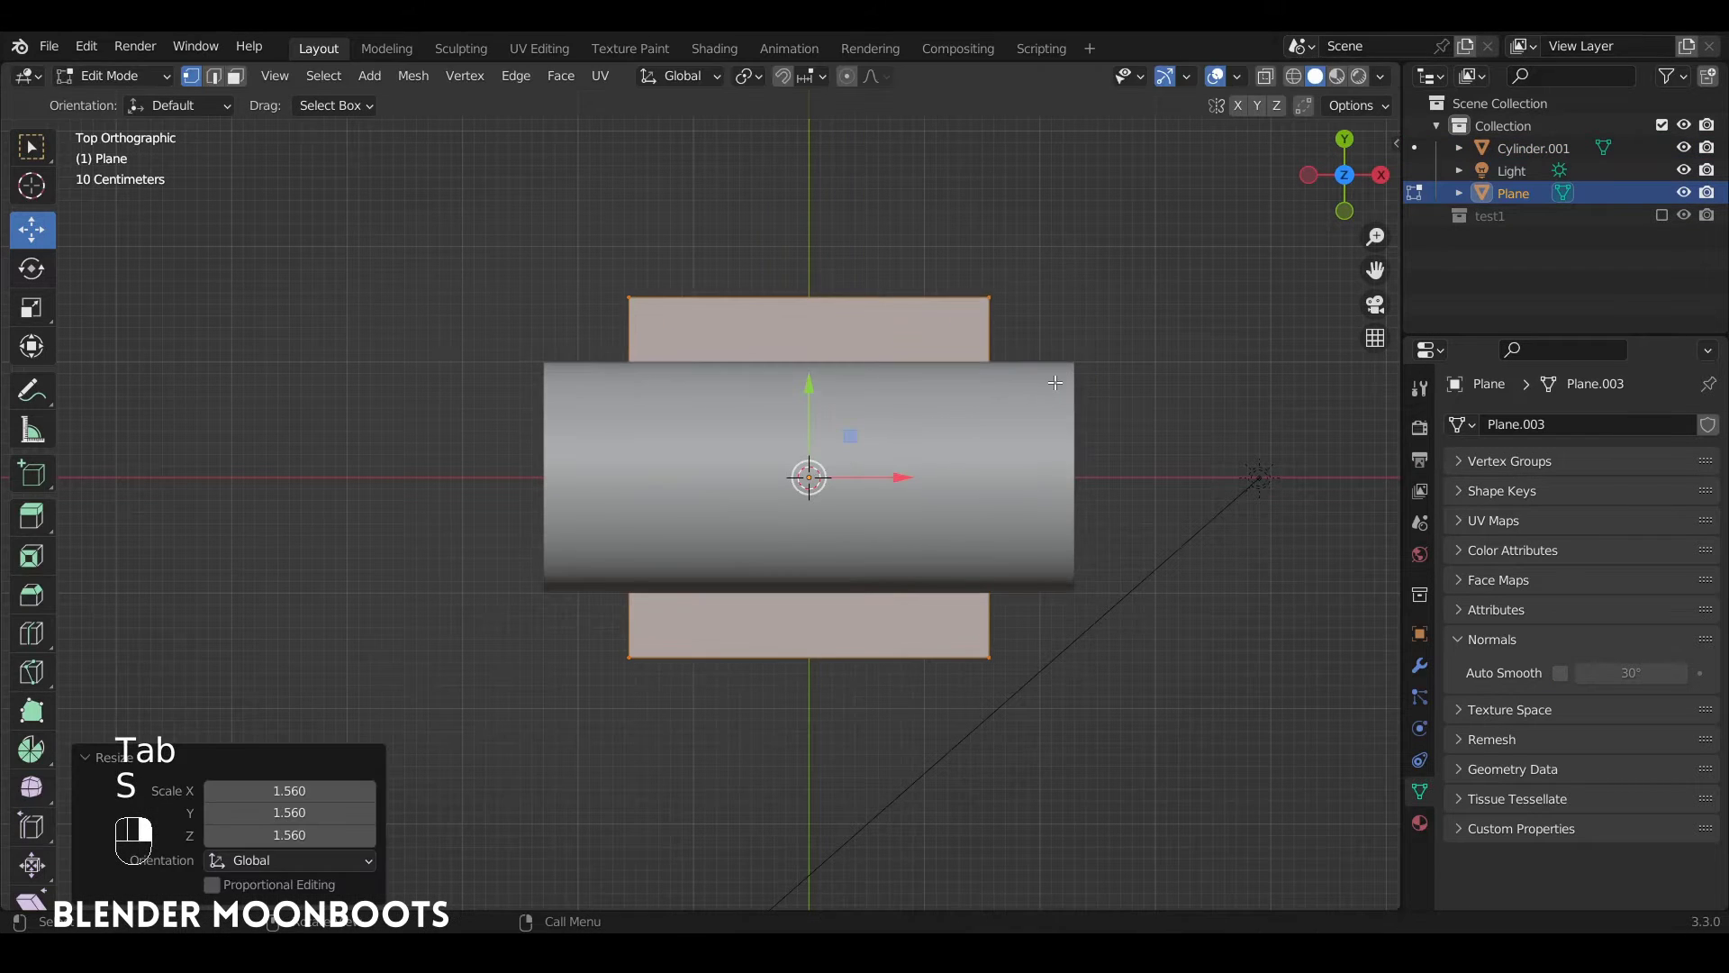
Merge the plane's vertices at center and move the resulting point just outside the cylinder on its positive Y side
key(m)
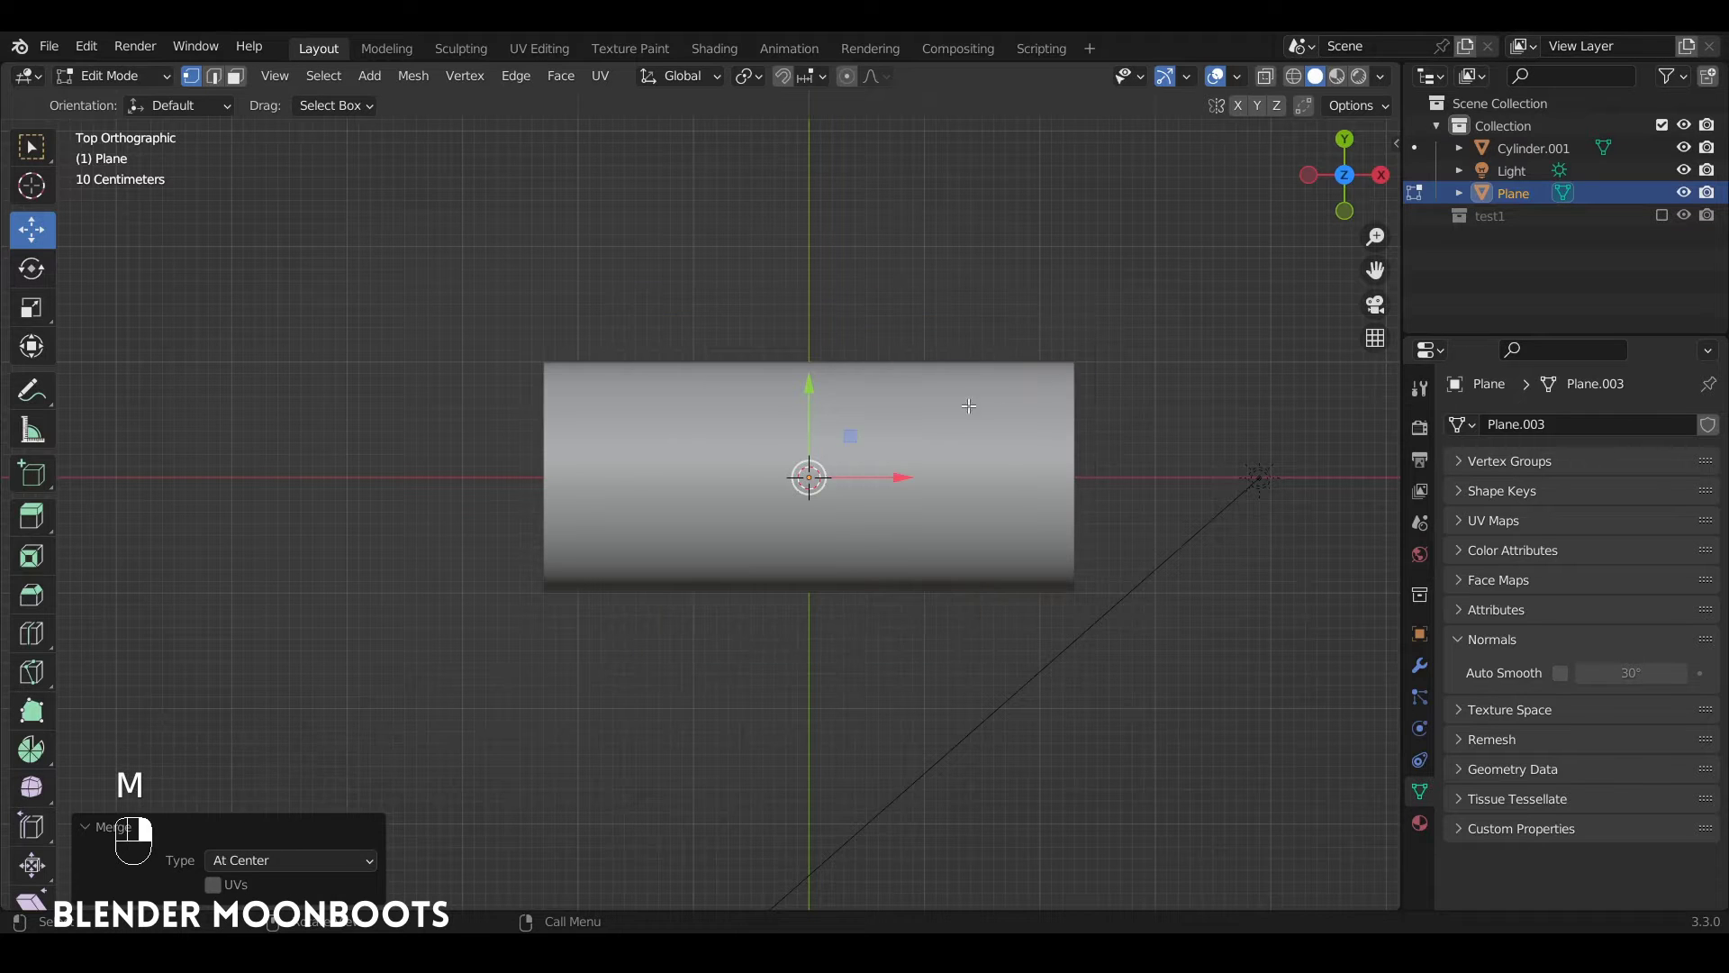
click(1051, 382)
key(KP_3)
key(g)
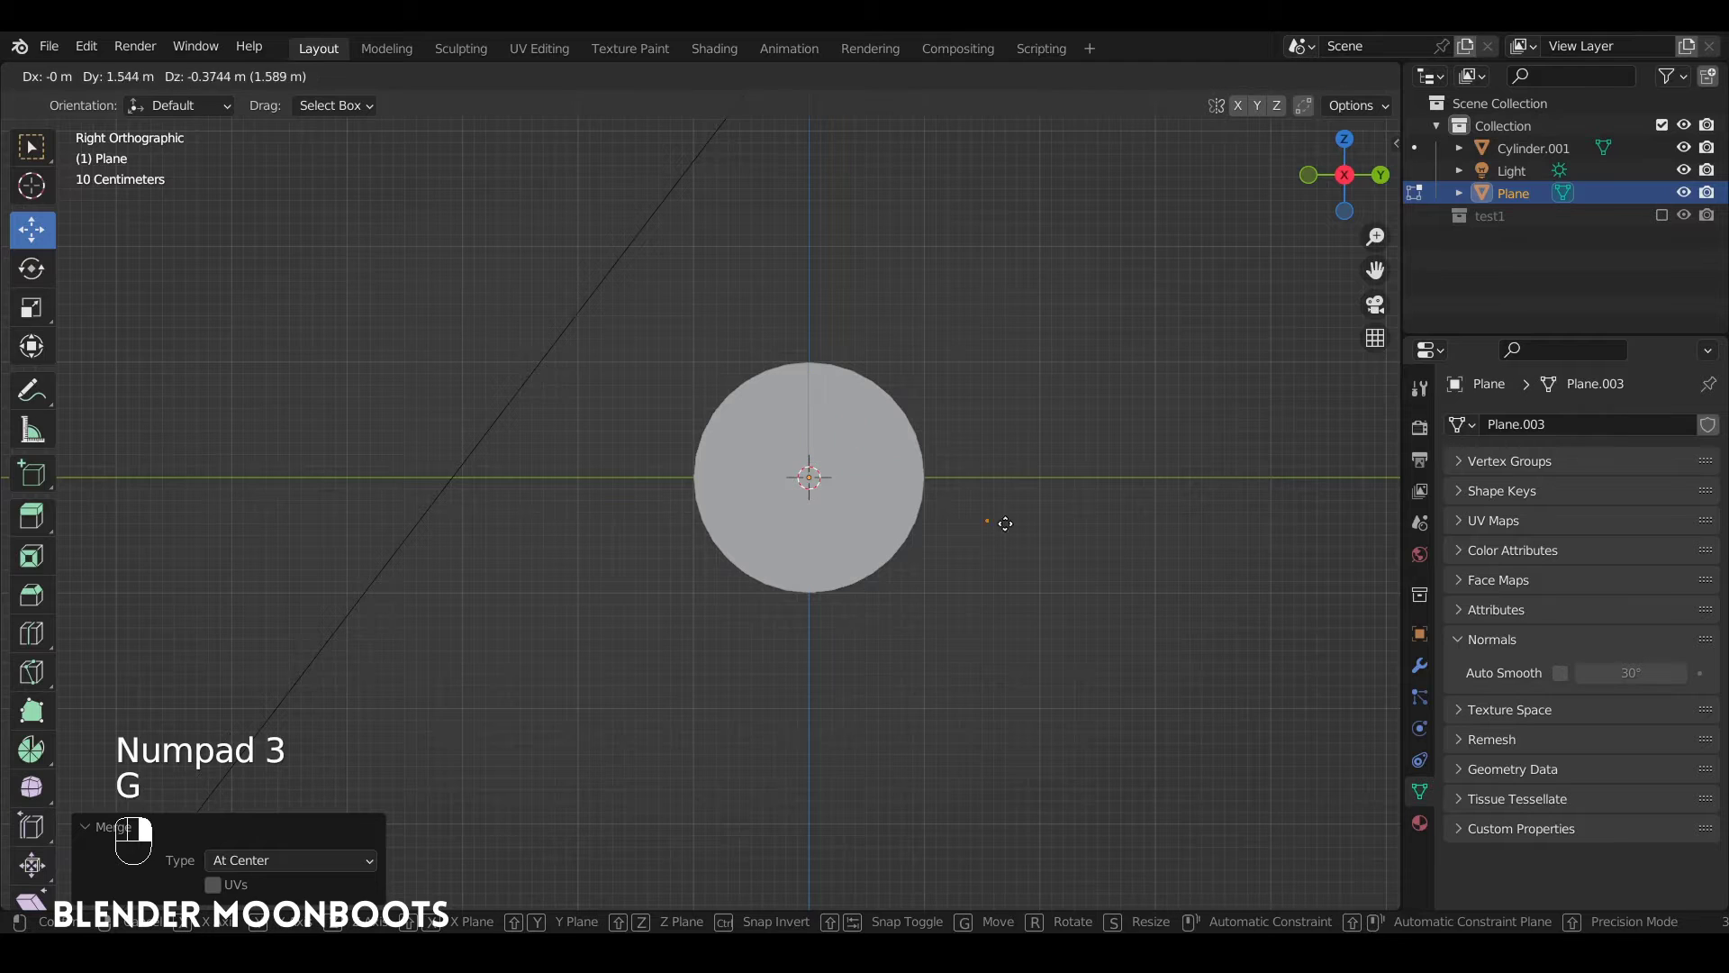
click(965, 489)
Extrude the point five times around the cylinder's cross-section in right view to form the first turn of the coil
key(e)
click(945, 369)
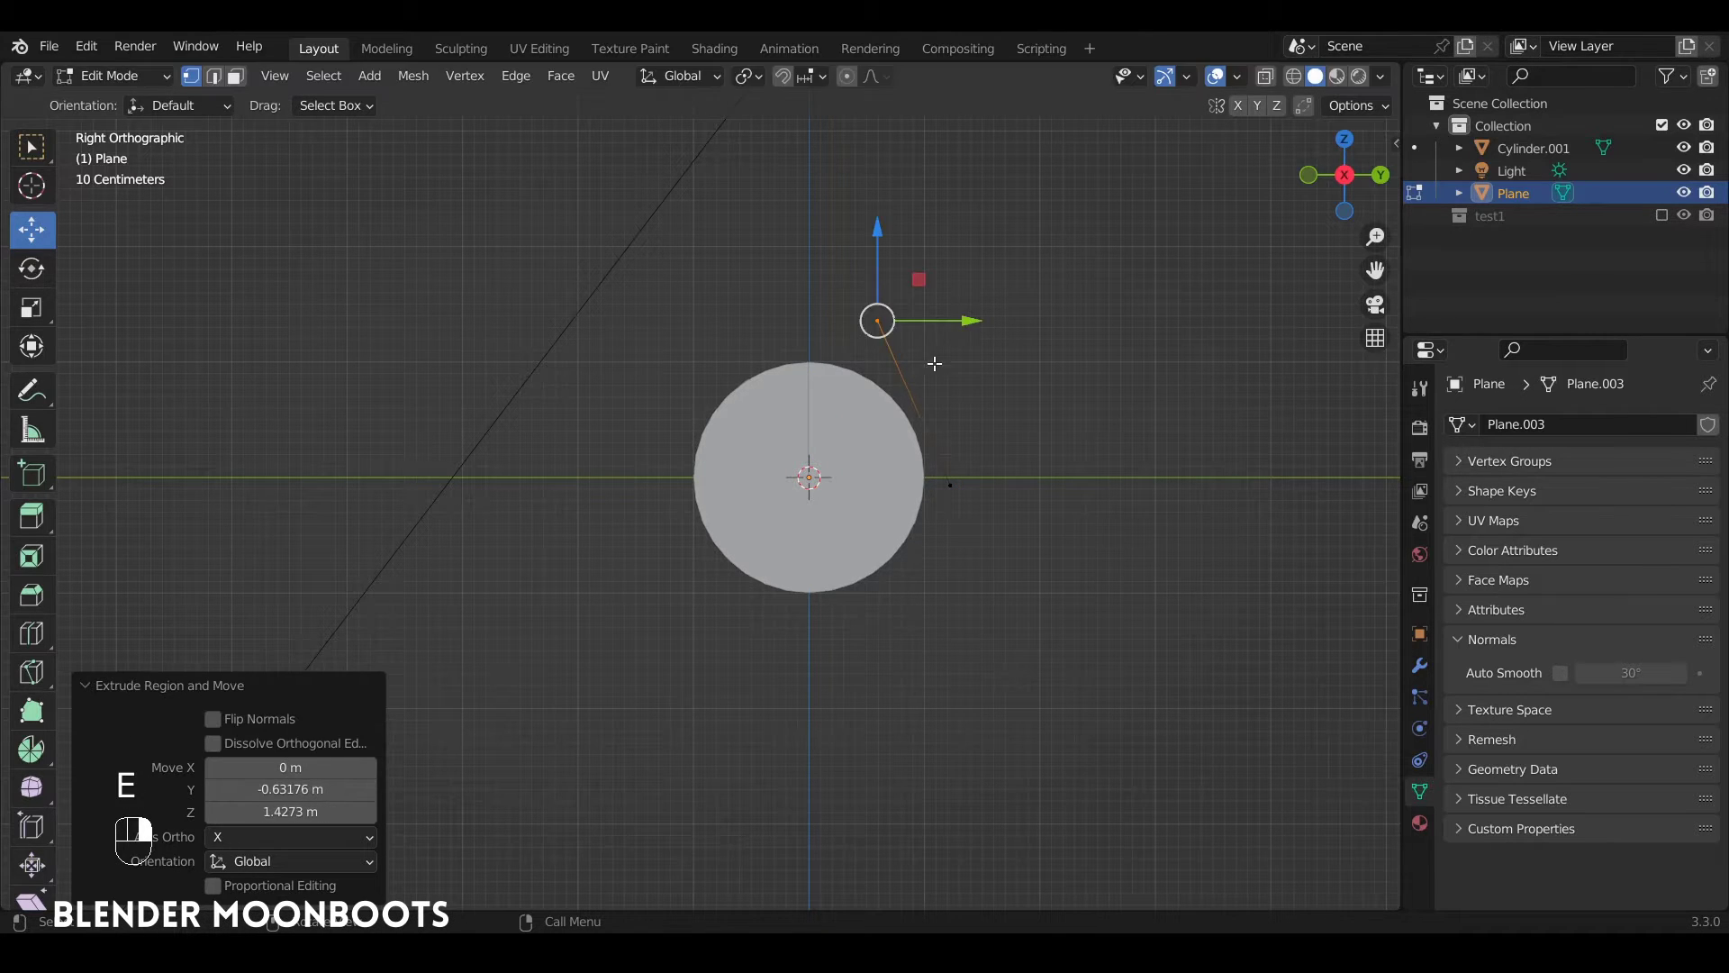
key(e)
click(721, 409)
key(e)
click(668, 561)
key(e)
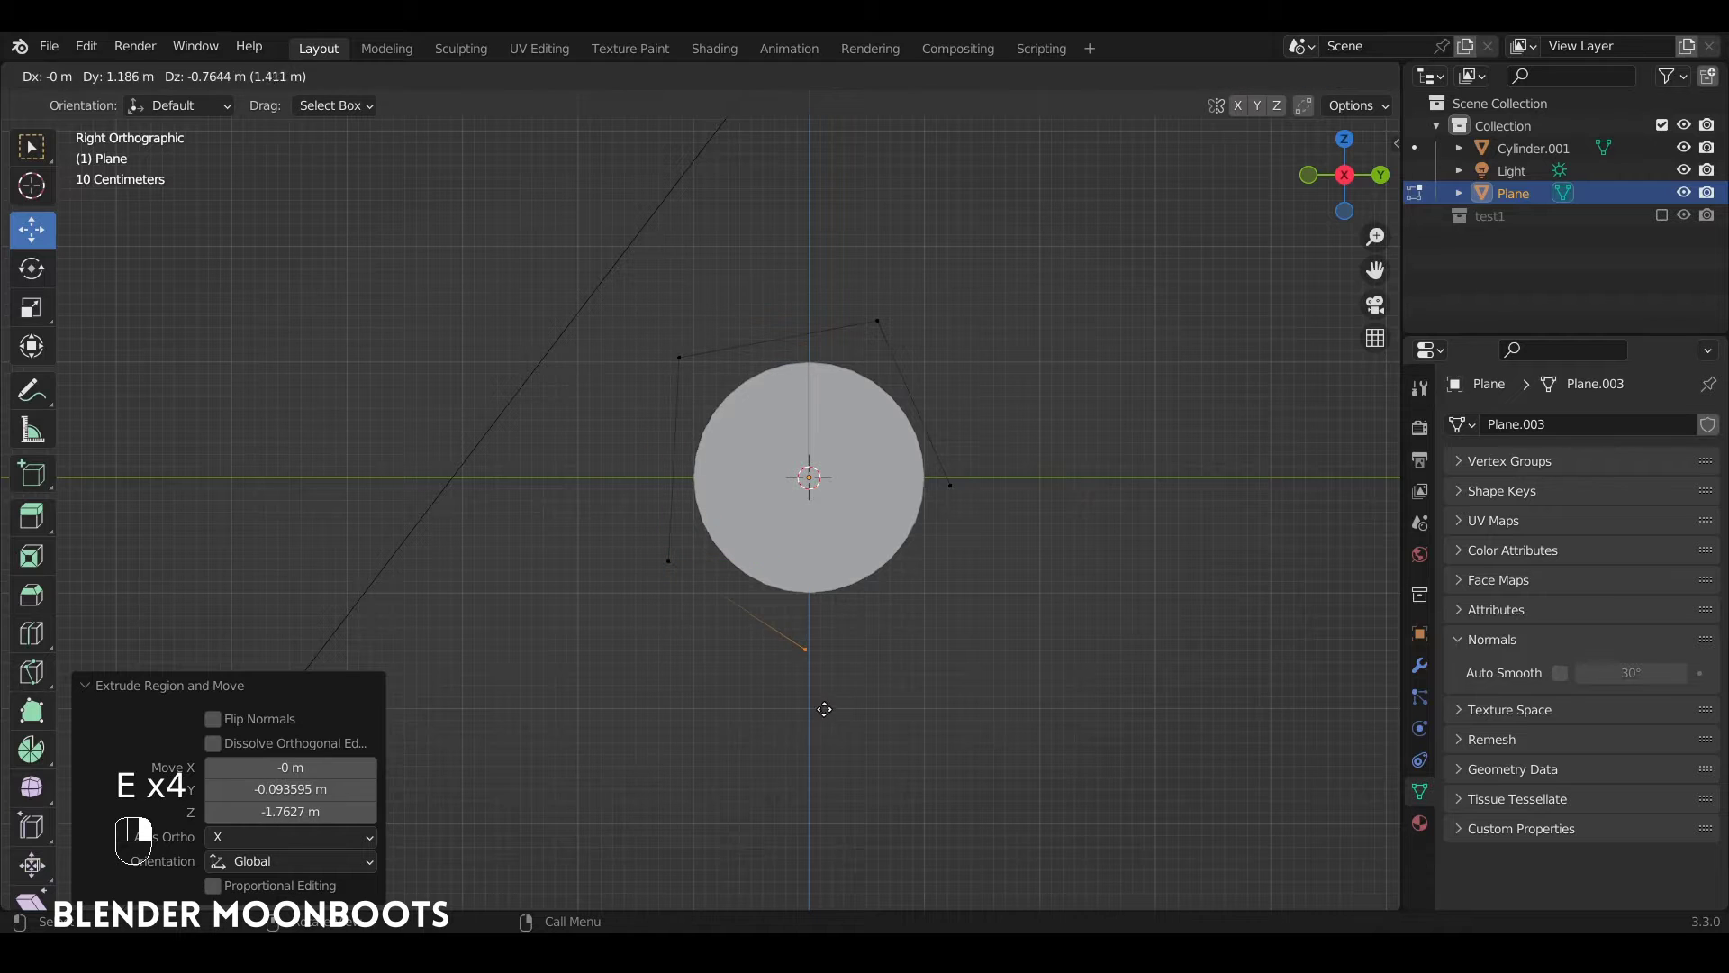
click(791, 637)
key(e)
click(1007, 597)
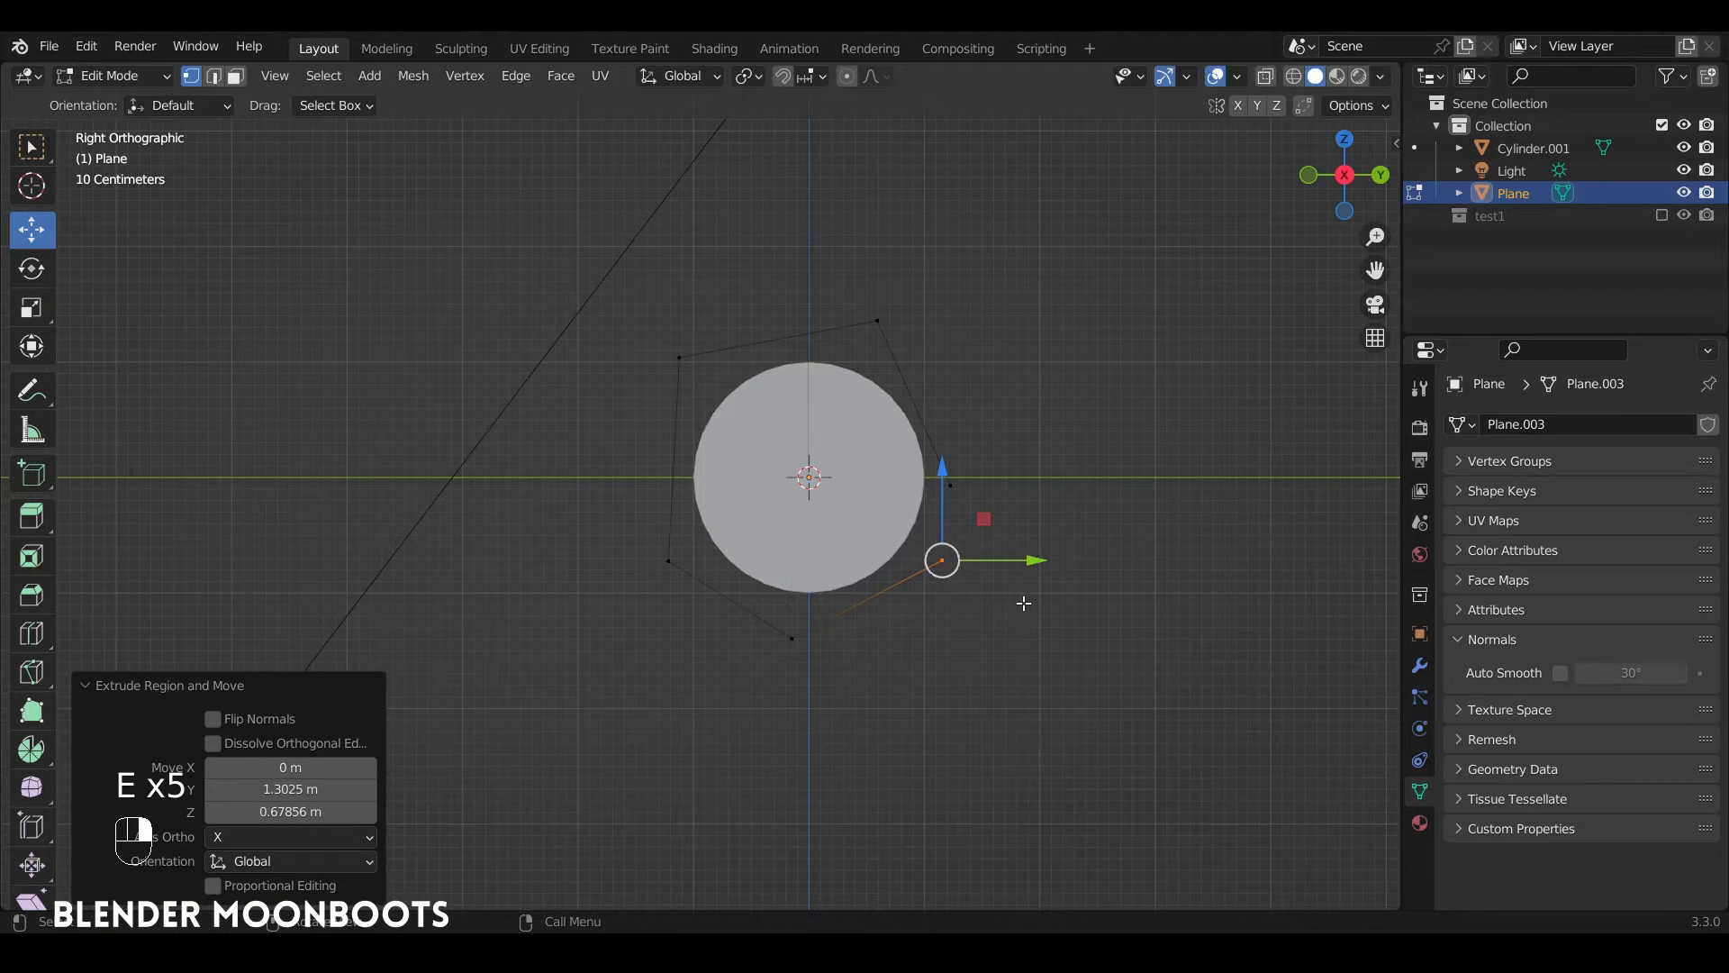
Move the whole wire loop about 1.72 m along negative X, toward the end of the cylinder
key(KP_7)
key(a)
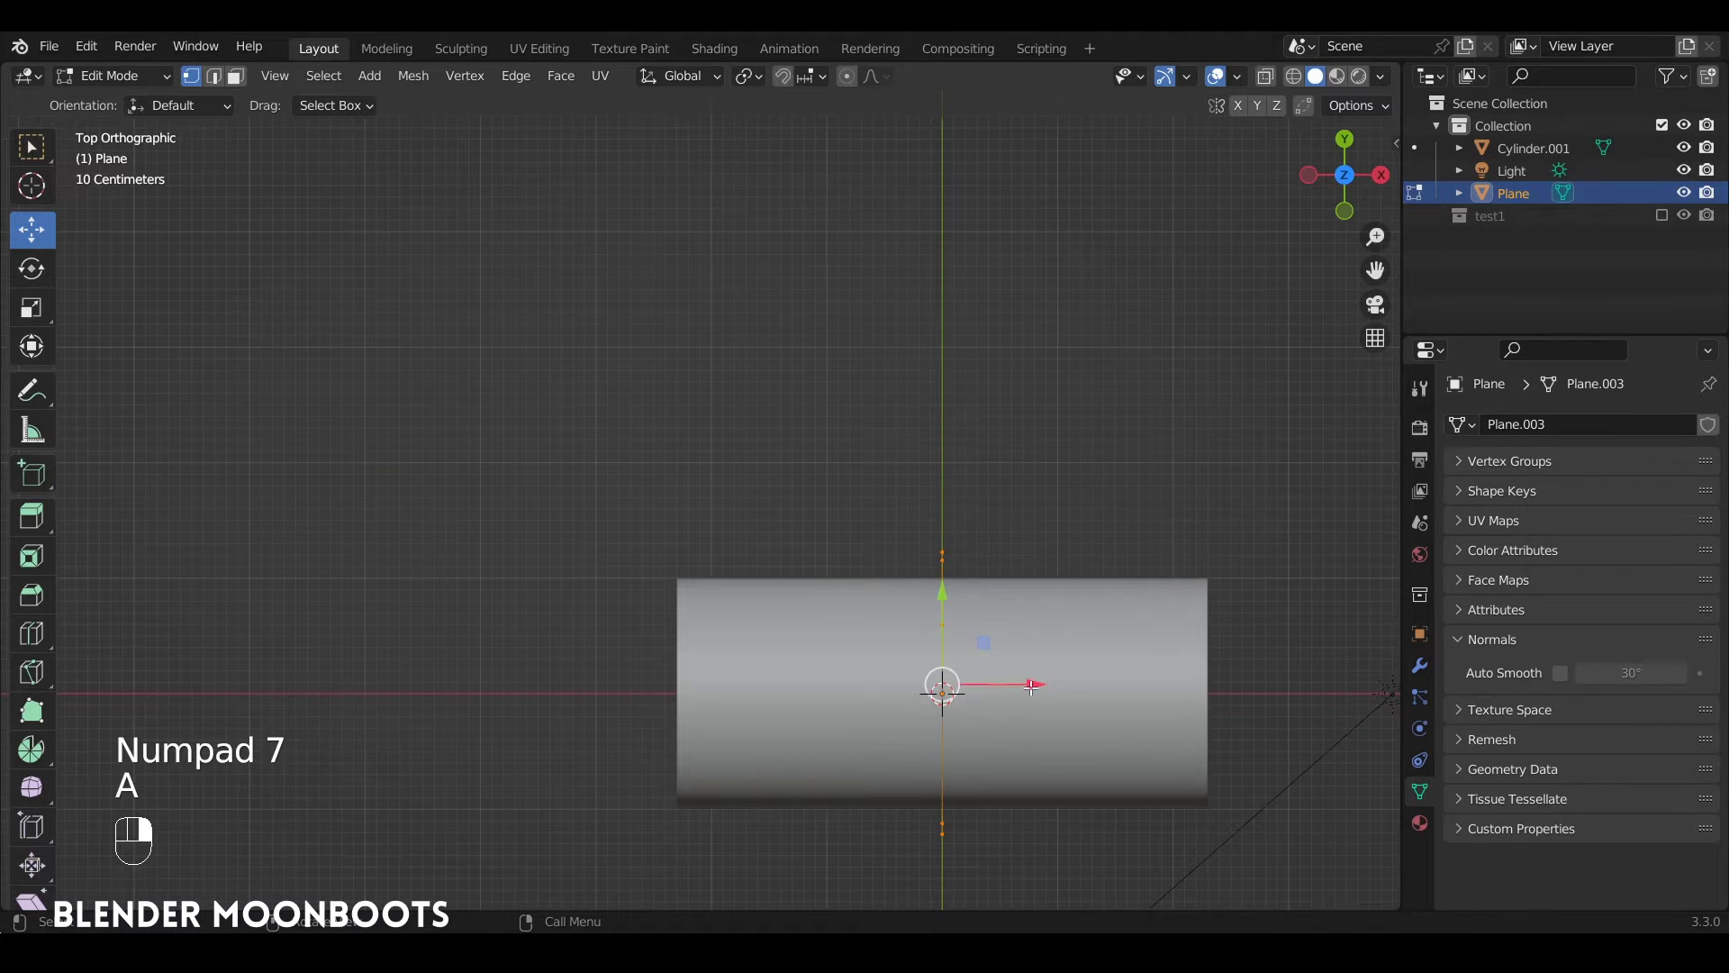
drag(1032, 686, 684, 595)
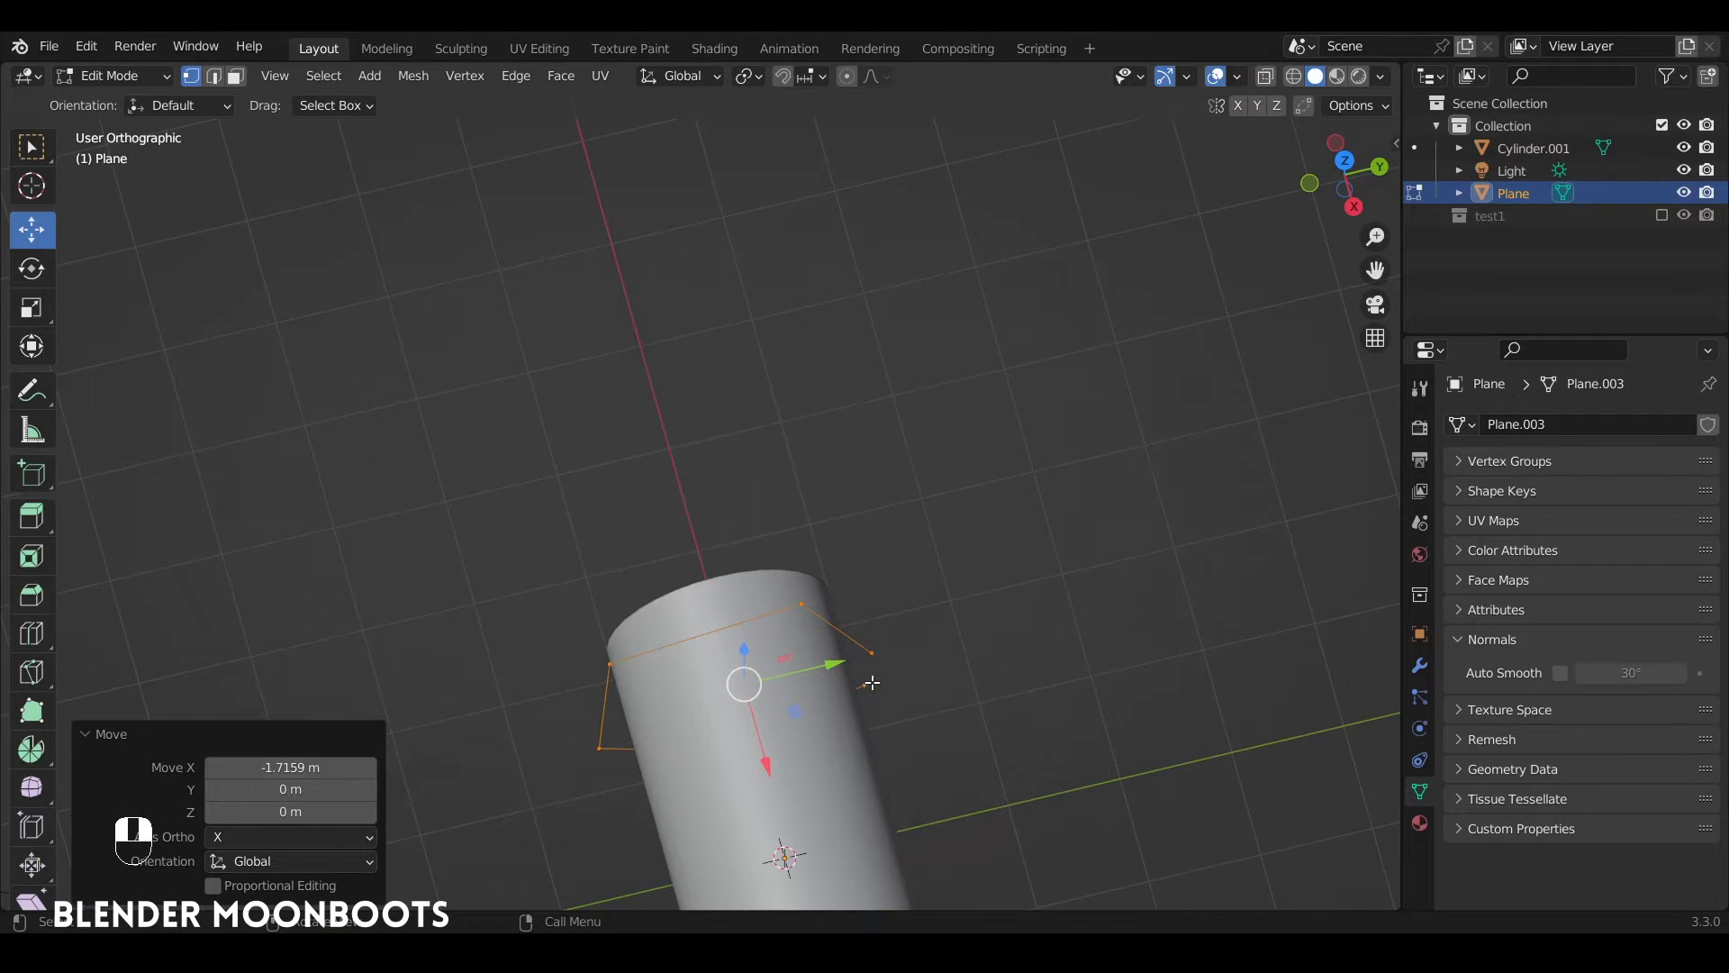
Enable proportional editing with Connected Only and shift the loop's end point about 0.68 m along X in two moves
alt+drag(872, 683, 787, 423)
key(KP_7)
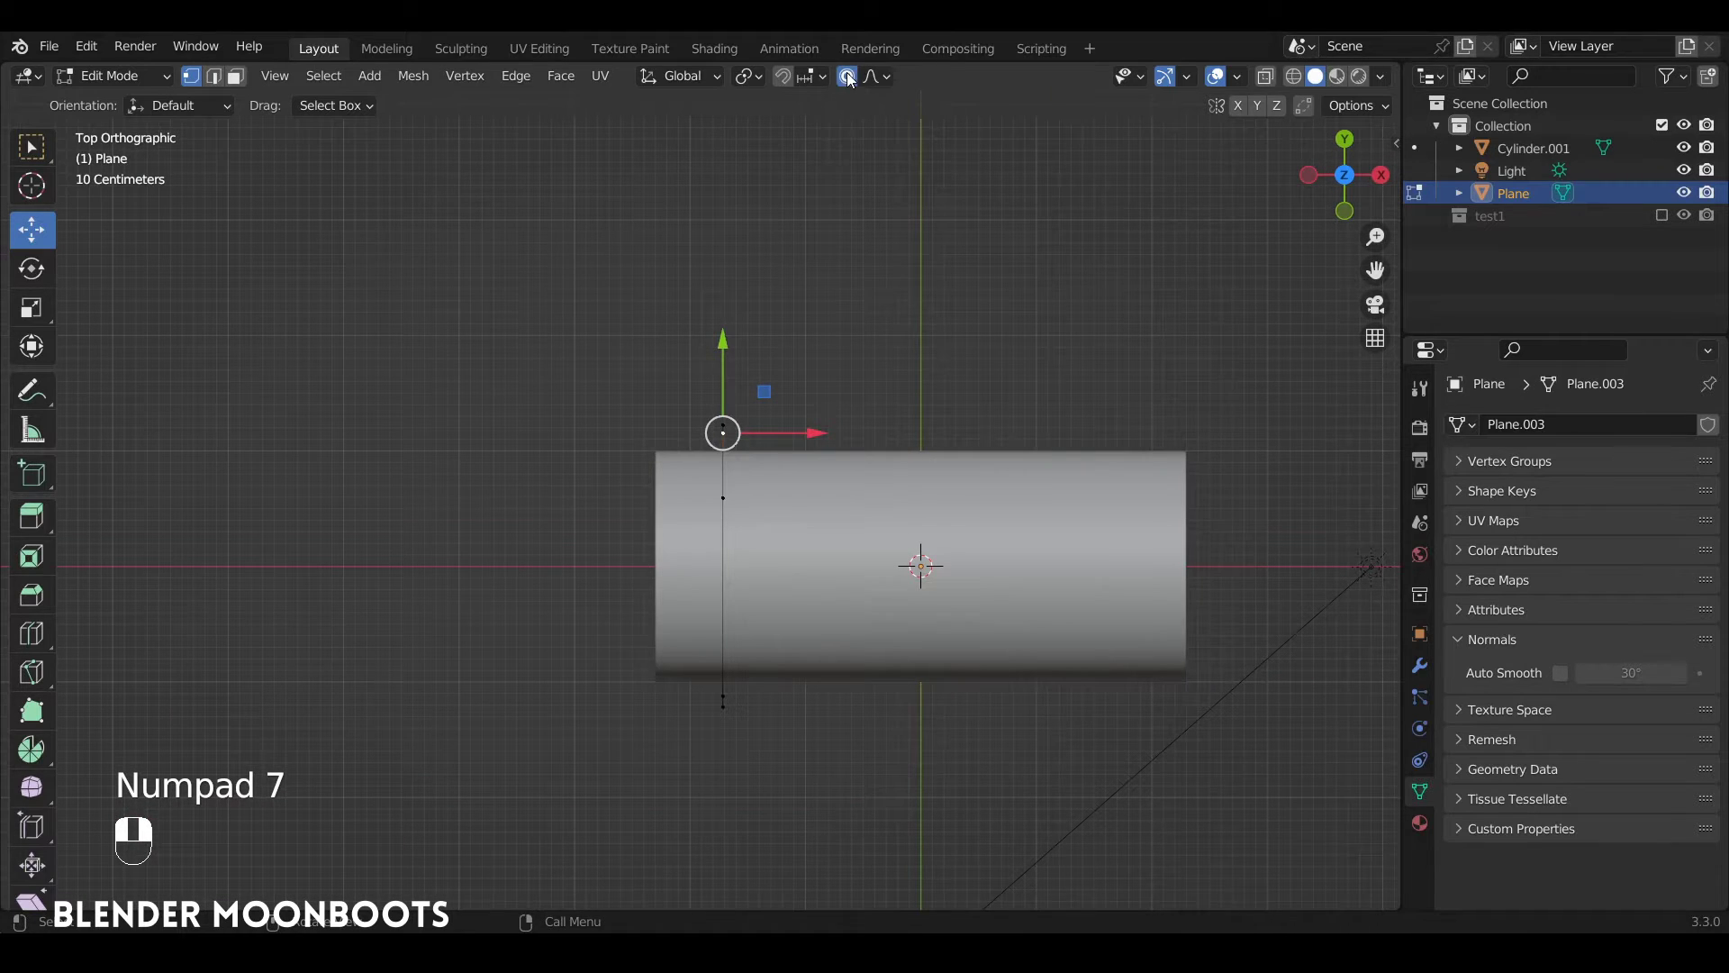
click(868, 77)
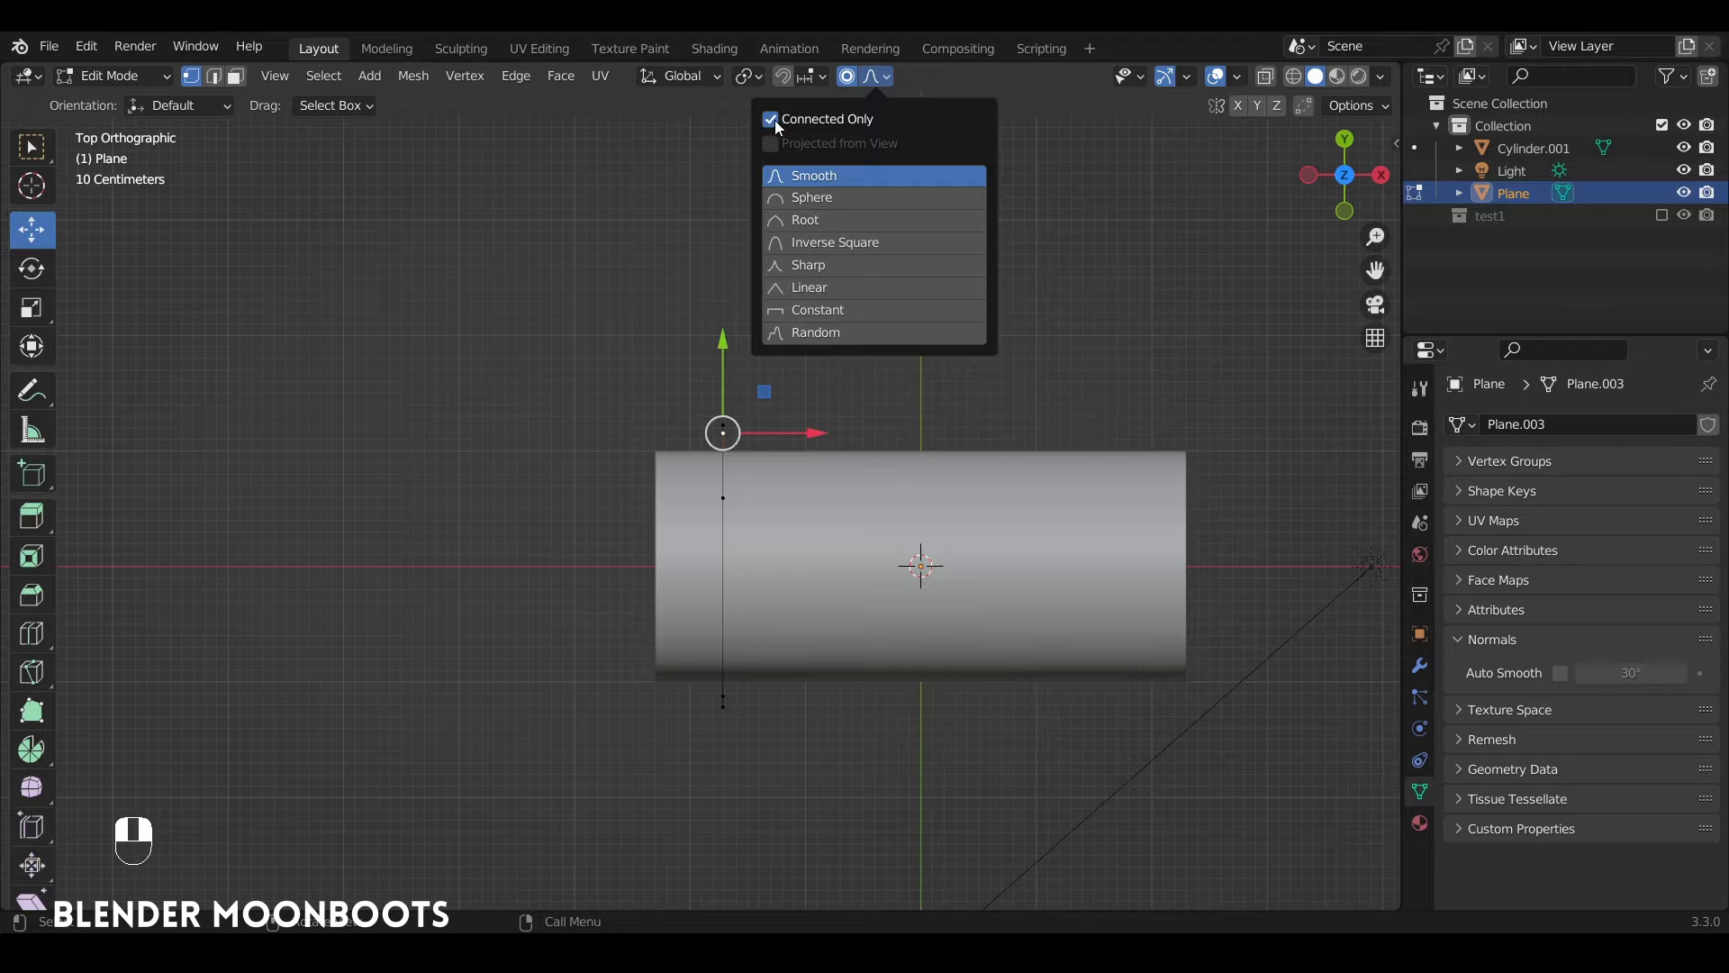
drag(818, 432, 890, 446)
scroll(888, 430, down, 4)
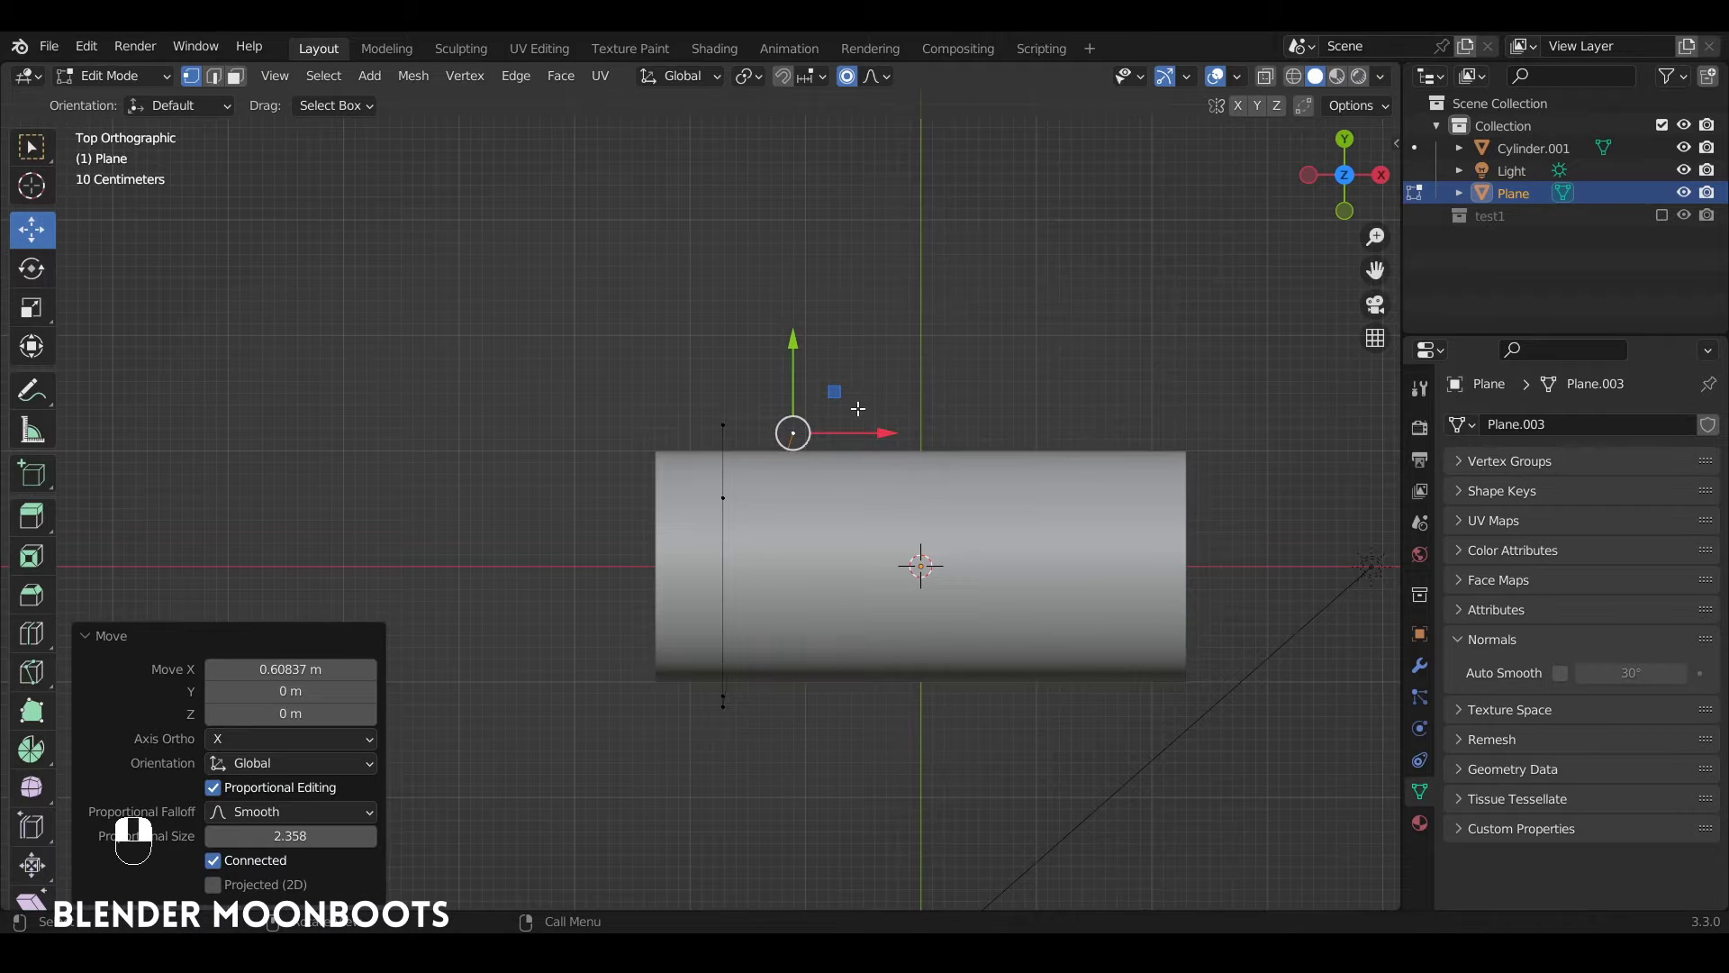
drag(883, 431, 892, 442)
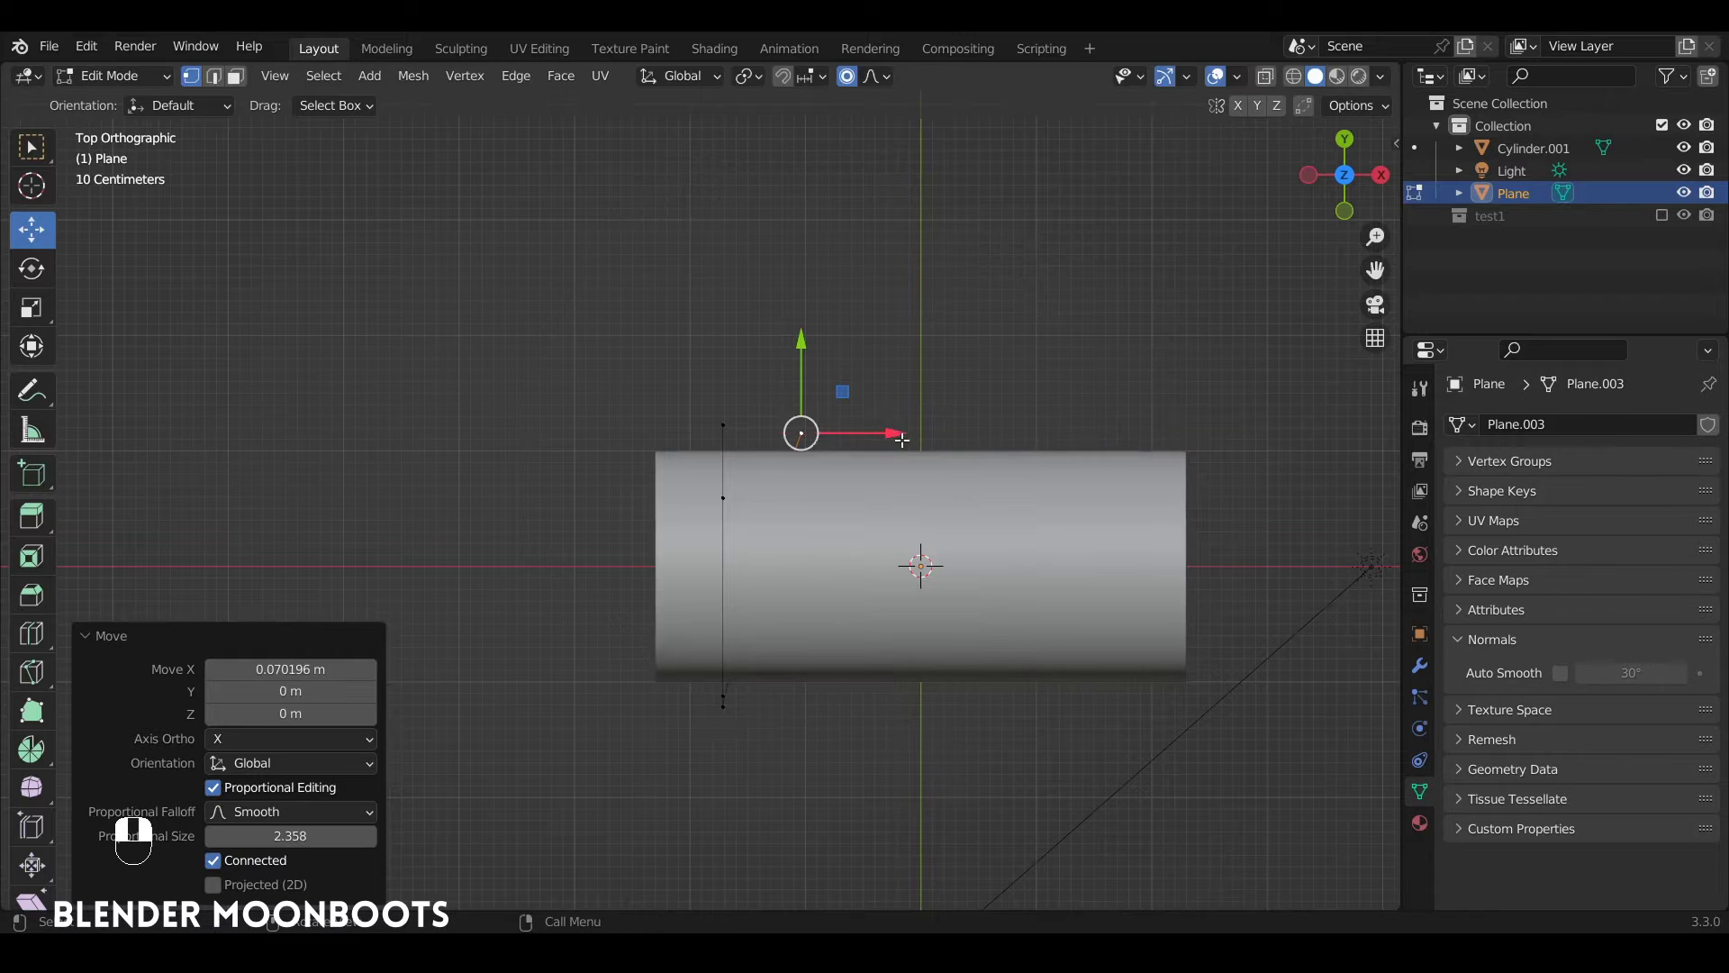
Extrude three more points over the cylinder in right view and shift the end point about 0.51 m along X
key(KP_3)
key(e)
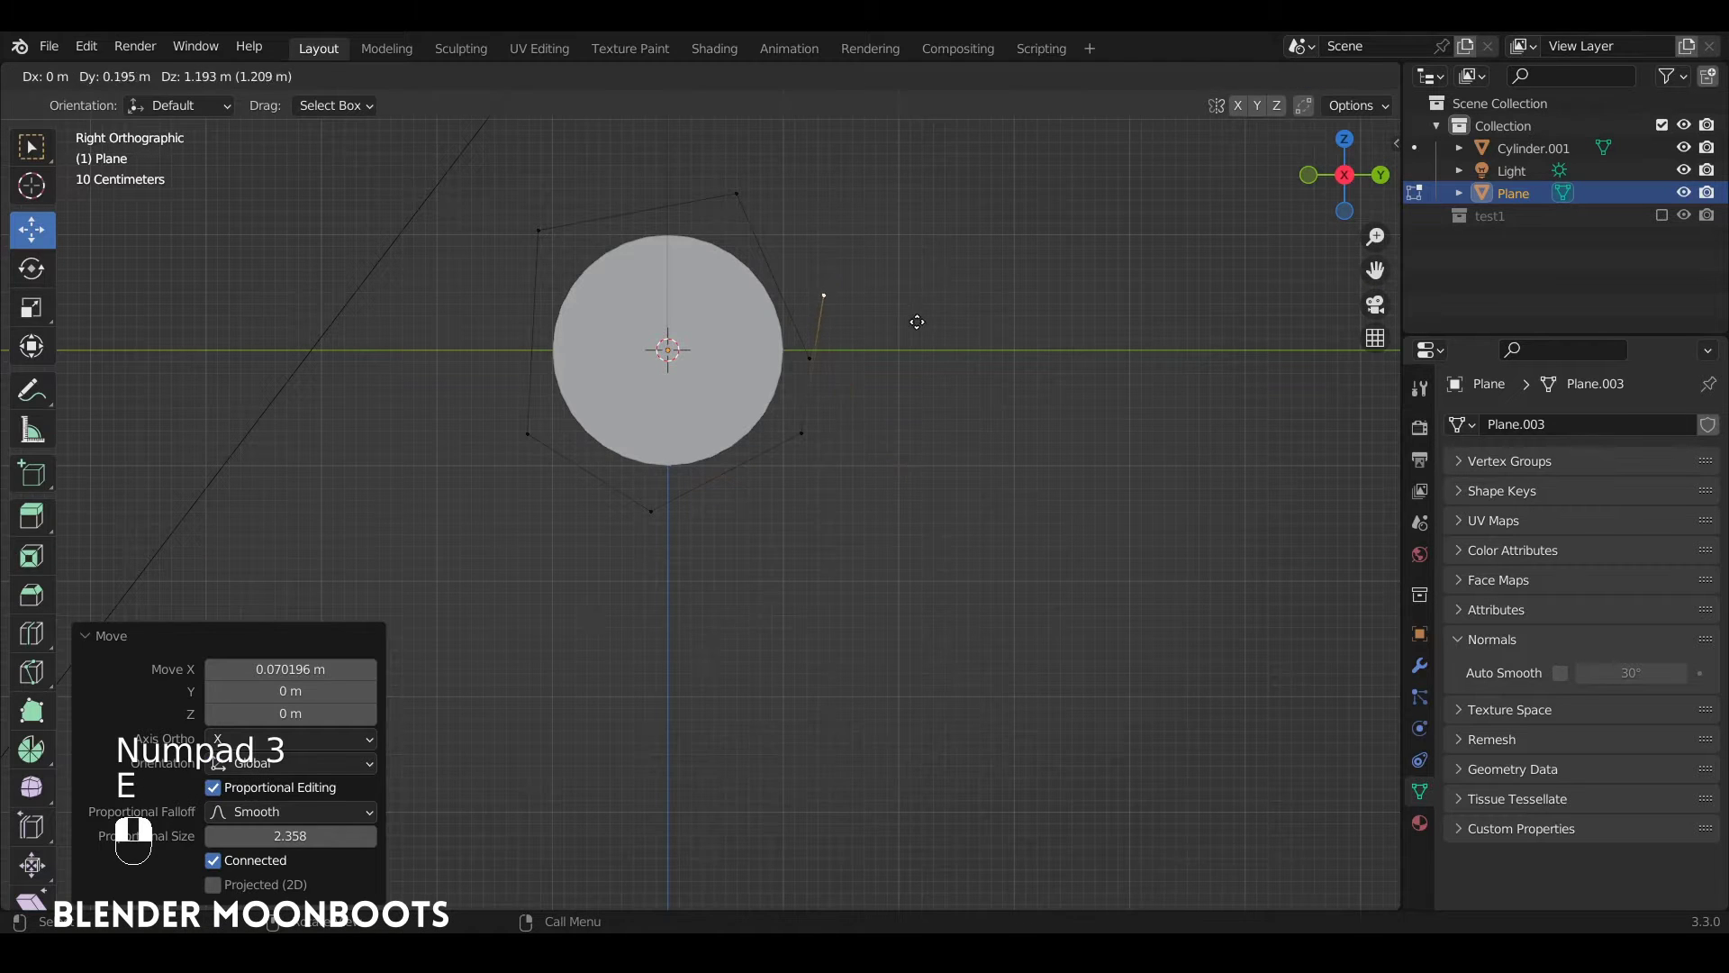
click(920, 318)
key(e)
click(702, 181)
key(e)
click(500, 294)
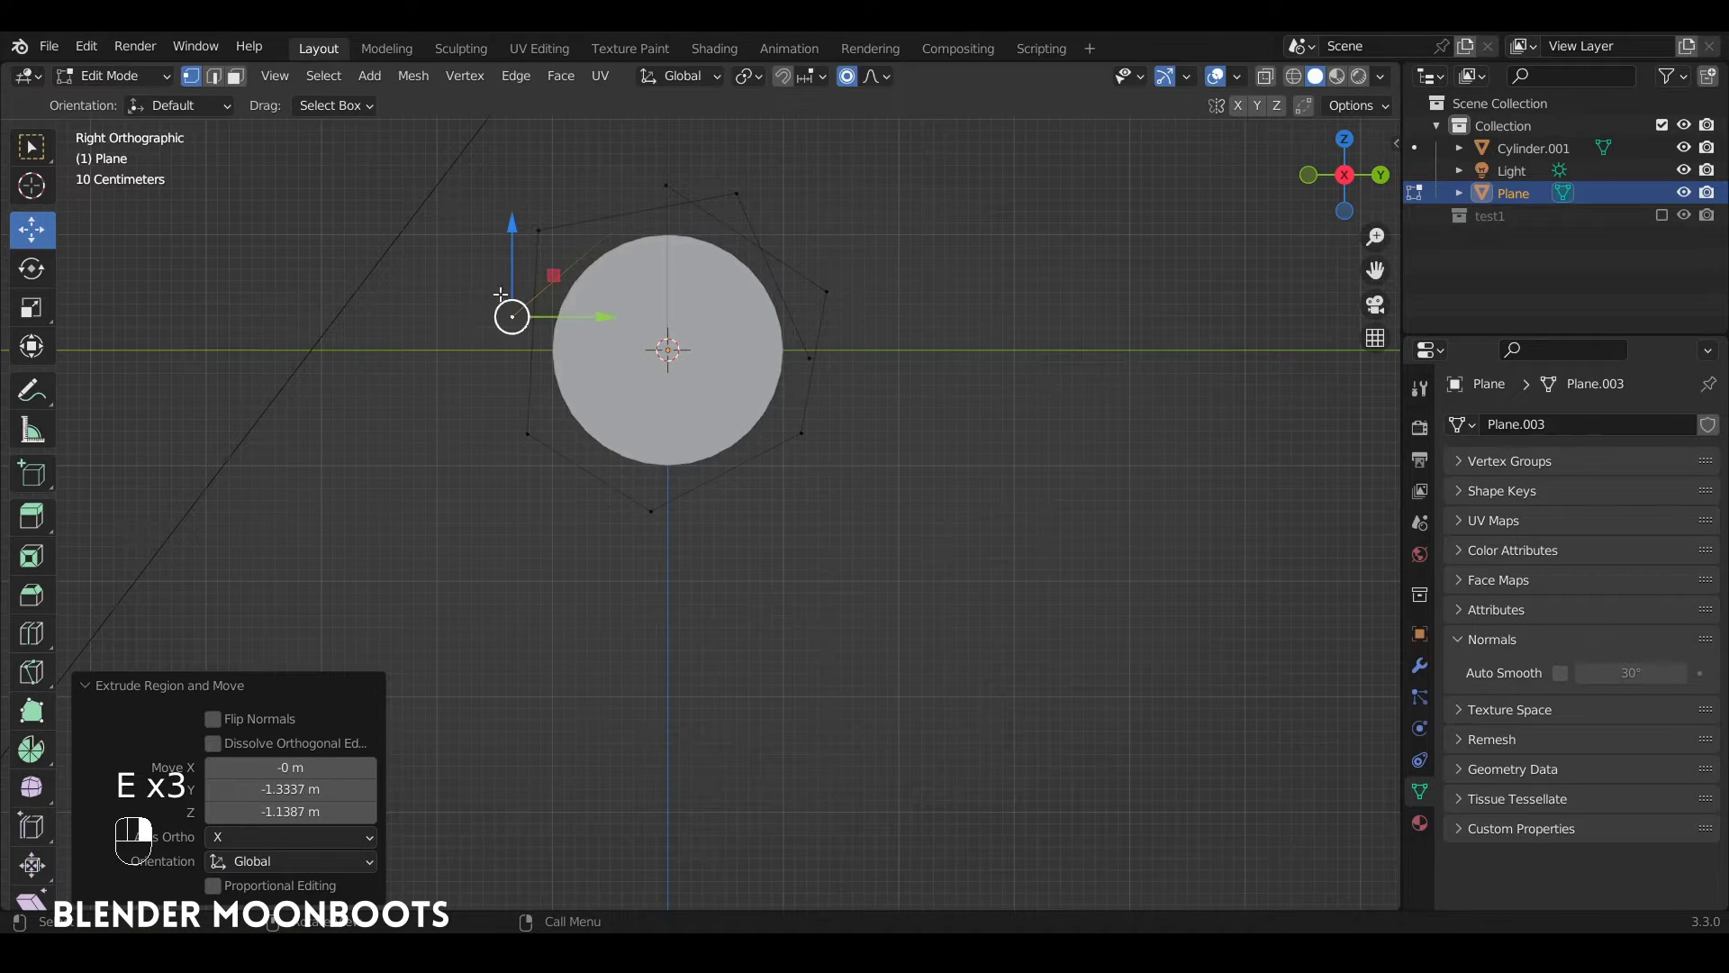
key(KP_7)
ctrl+alt+middle_drag(706, 327, 776, 559)
drag(682, 545, 743, 541)
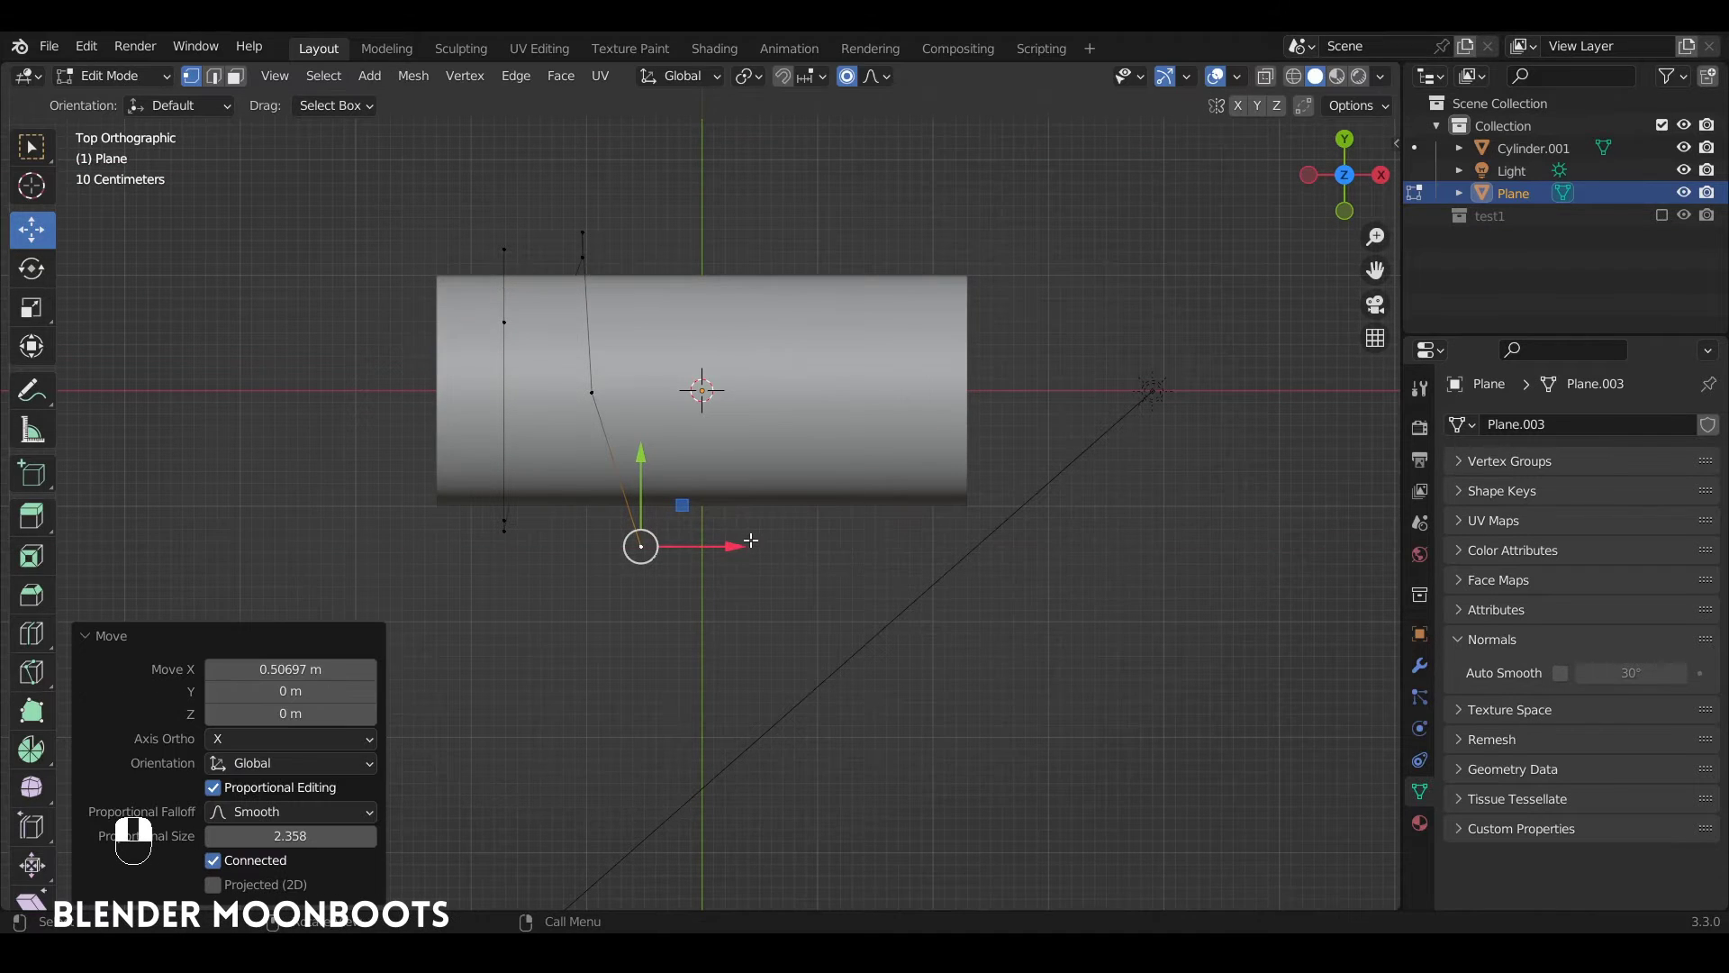
Extrude three points under the cylinder to complete the second turn and shift the end point about 0.48 m along X
key(KP_3)
key(e)
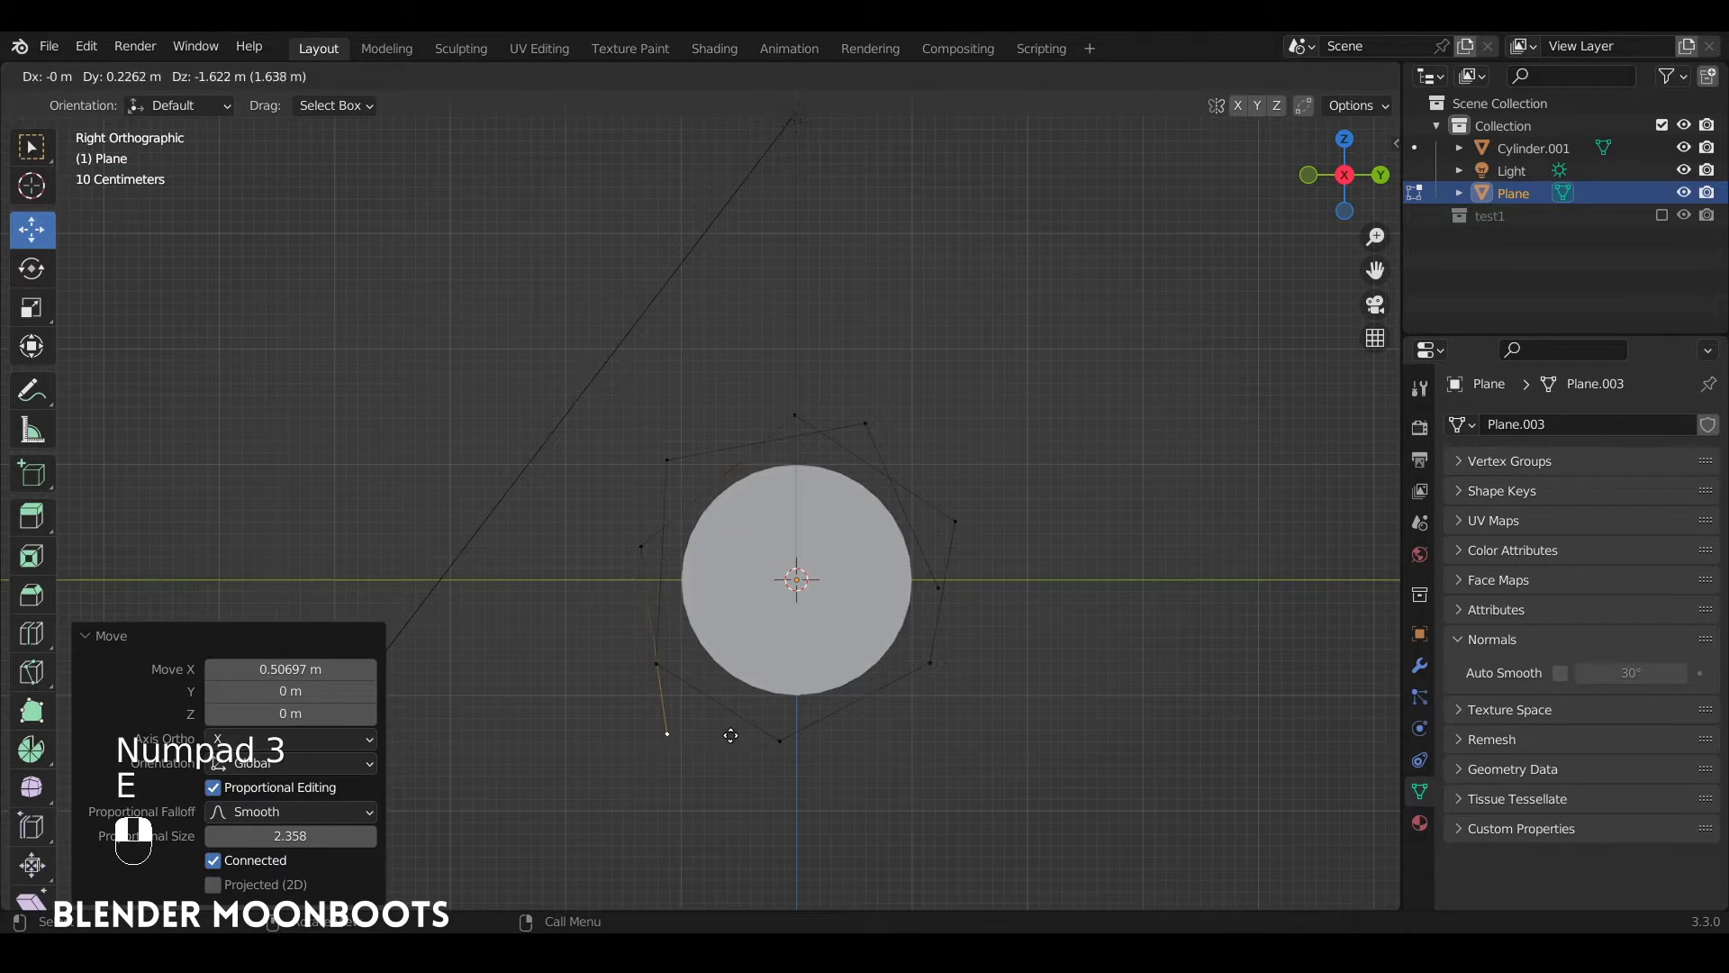
click(728, 717)
key(e)
click(928, 741)
key(e)
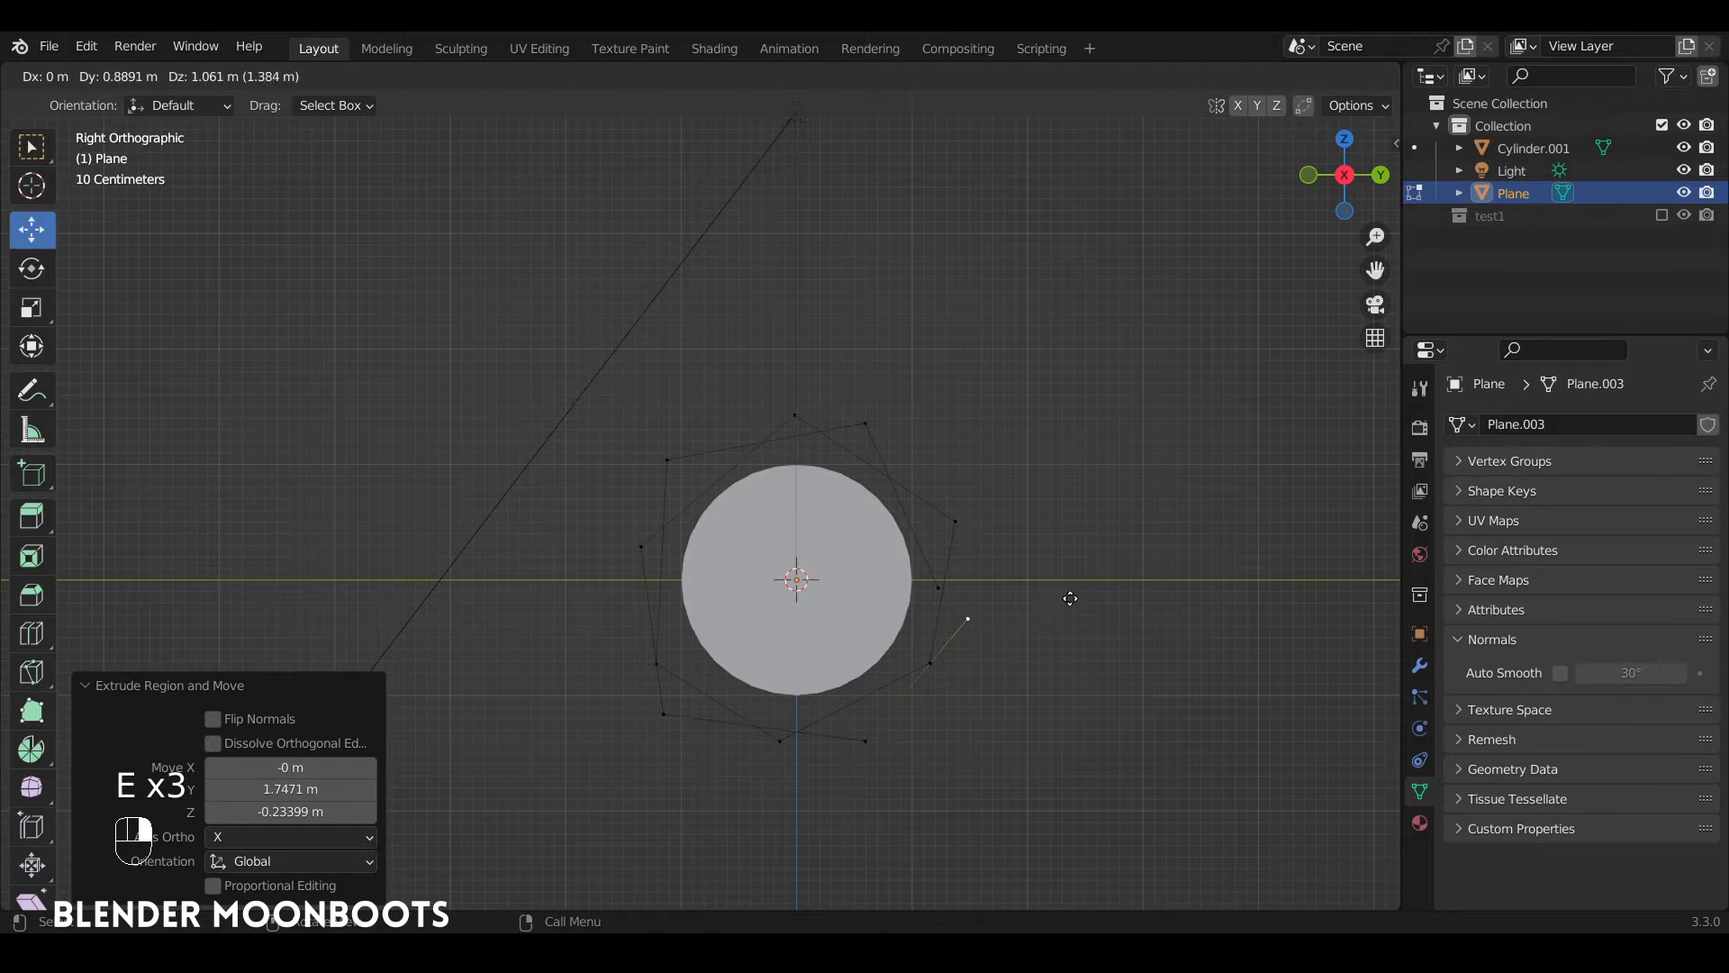
click(1075, 590)
key(KP_7)
drag(1075, 599, 1135, 607)
ctrl+alt+middle_drag(1138, 599, 970, 482)
Extrude five more points around the cylinder in right view to form the third turn of the coil
key(KP_3)
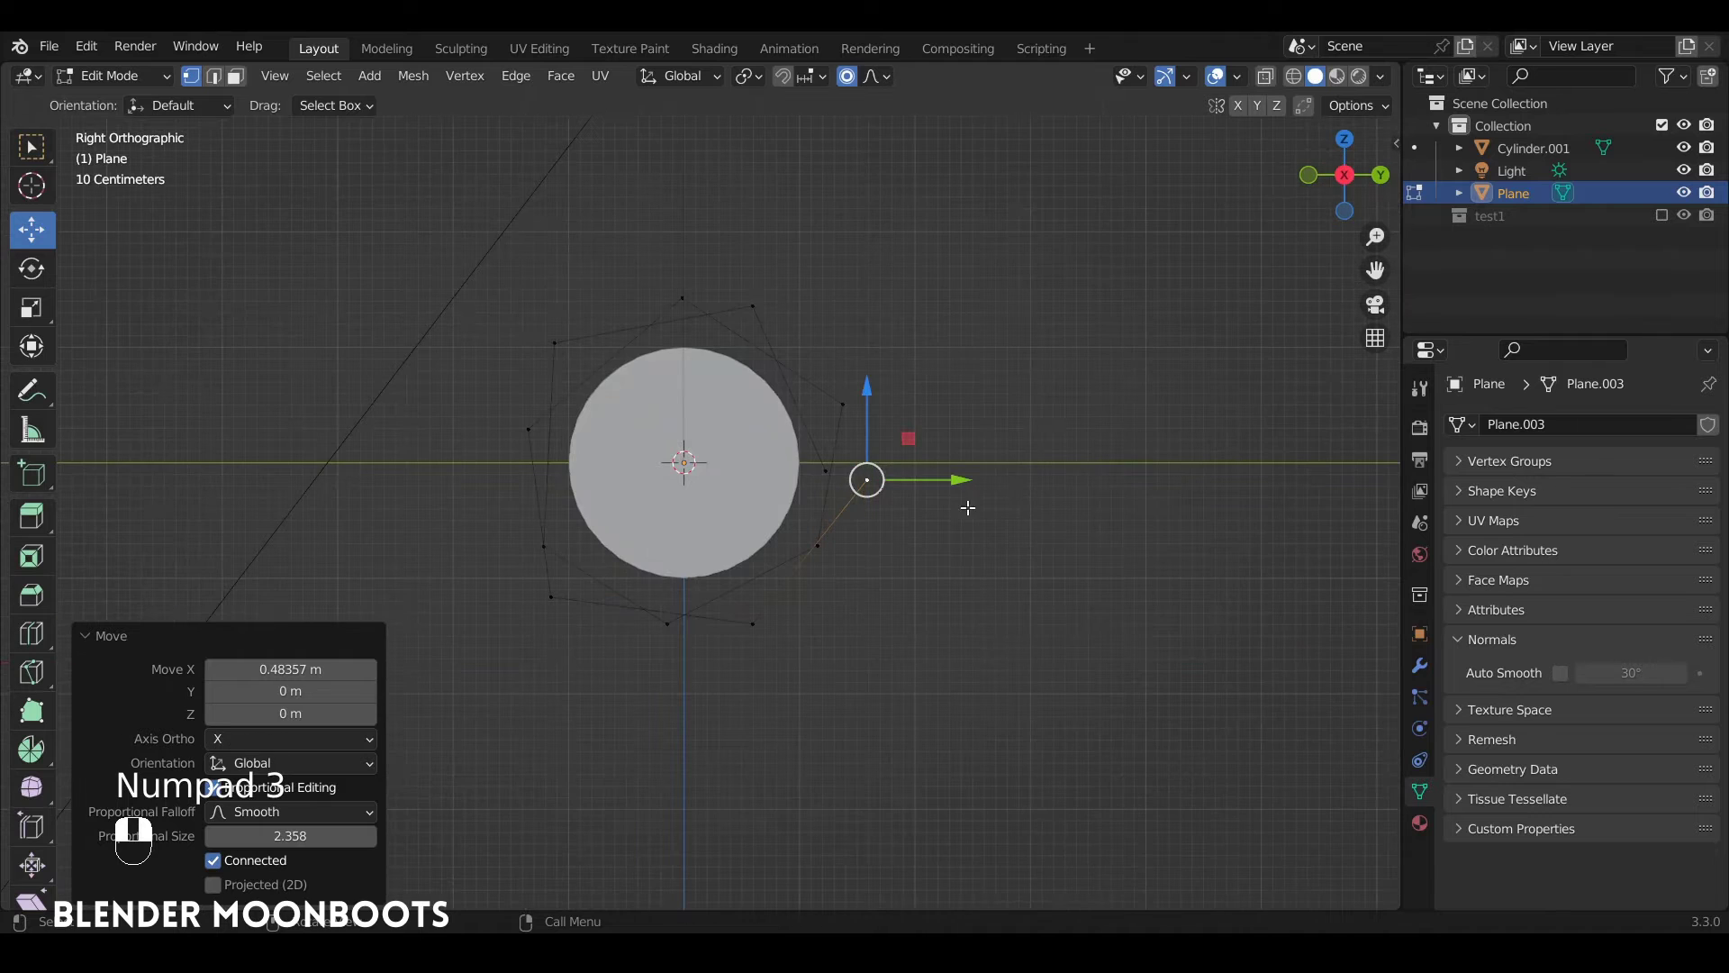
key(e)
click(856, 331)
key(e)
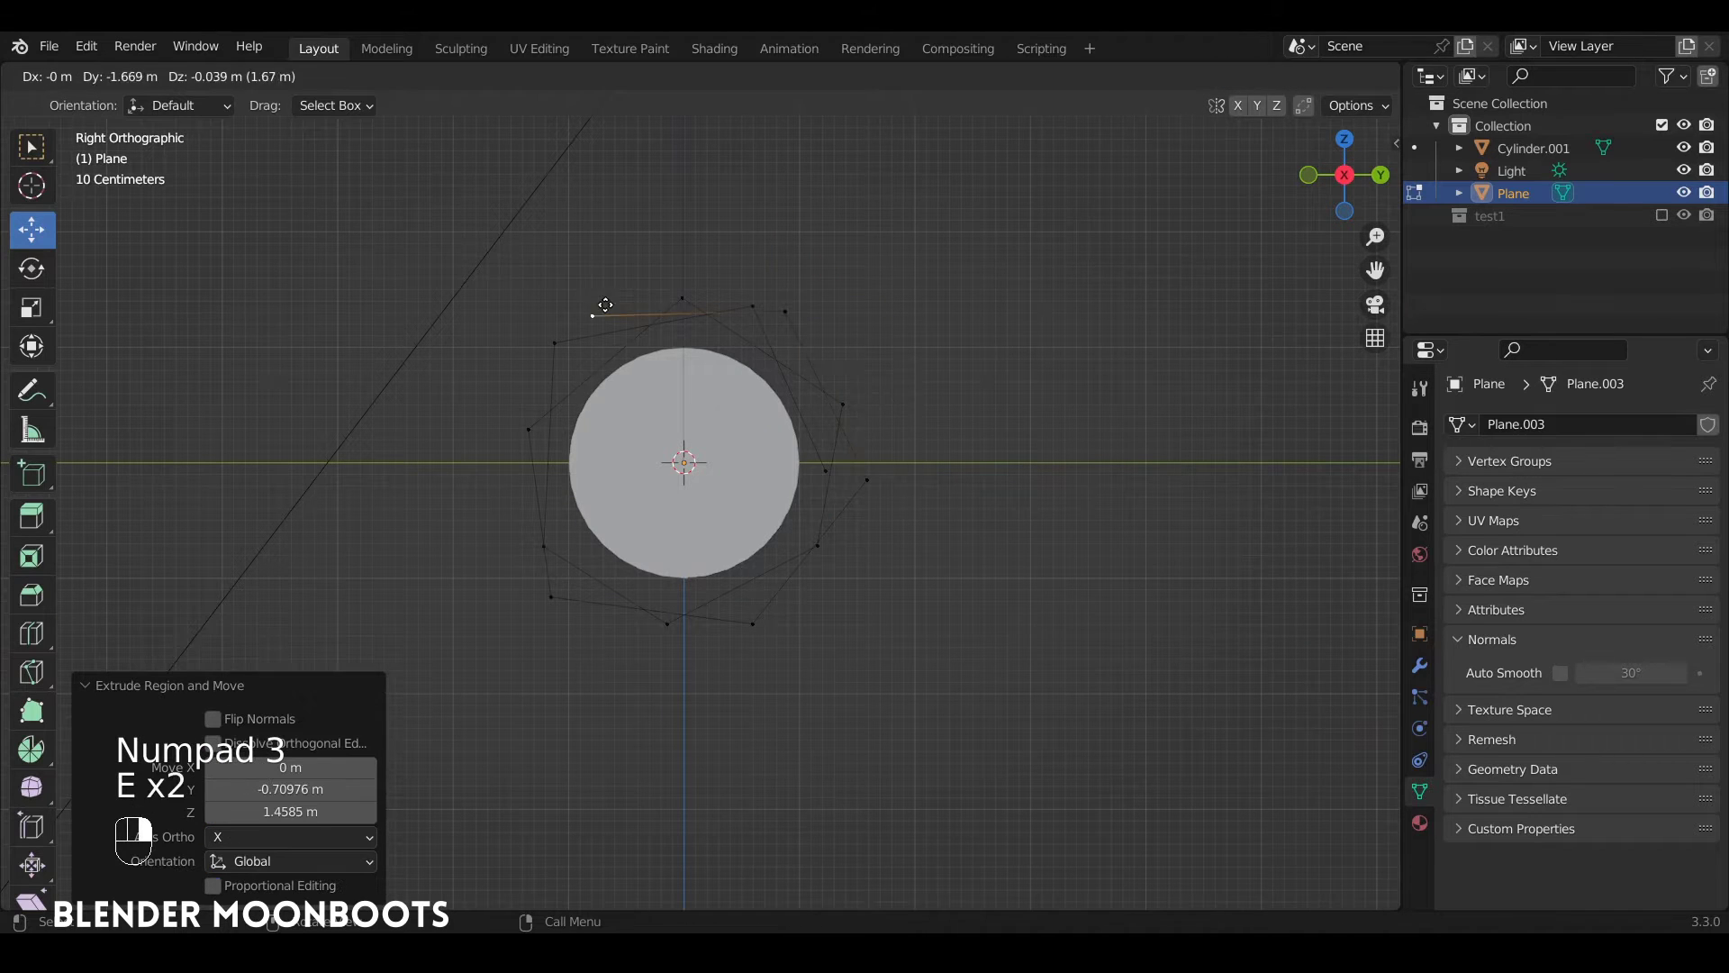
click(576, 347)
key(e)
click(513, 488)
key(e)
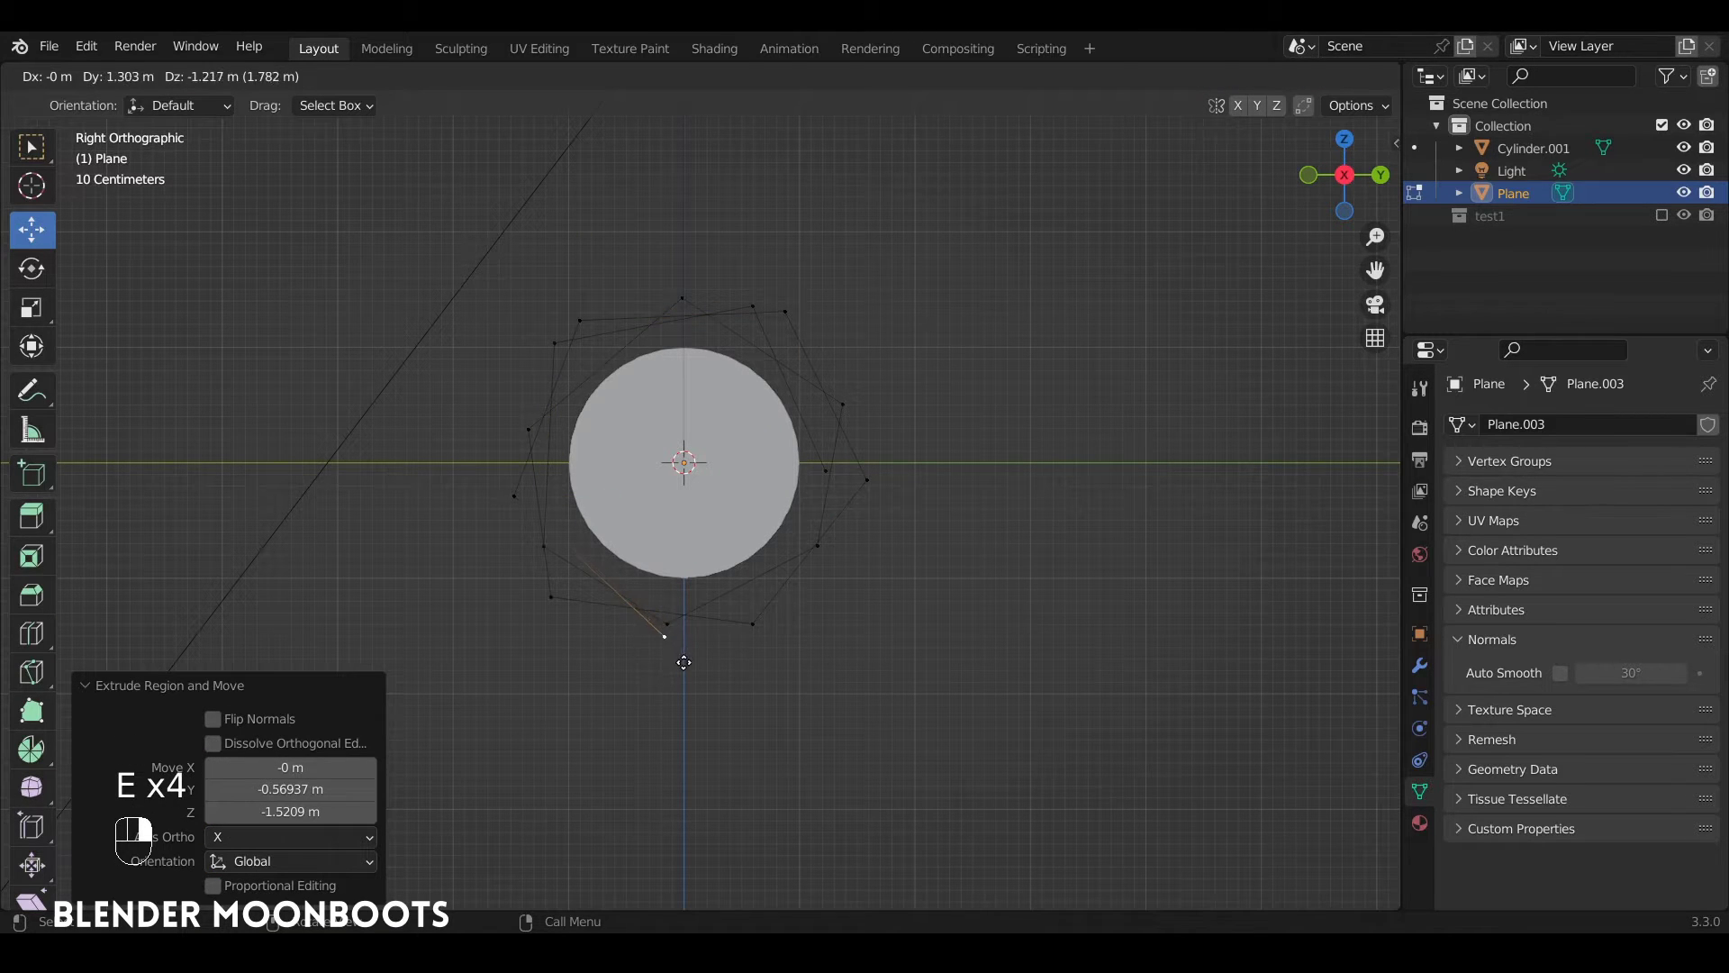
click(685, 663)
key(e)
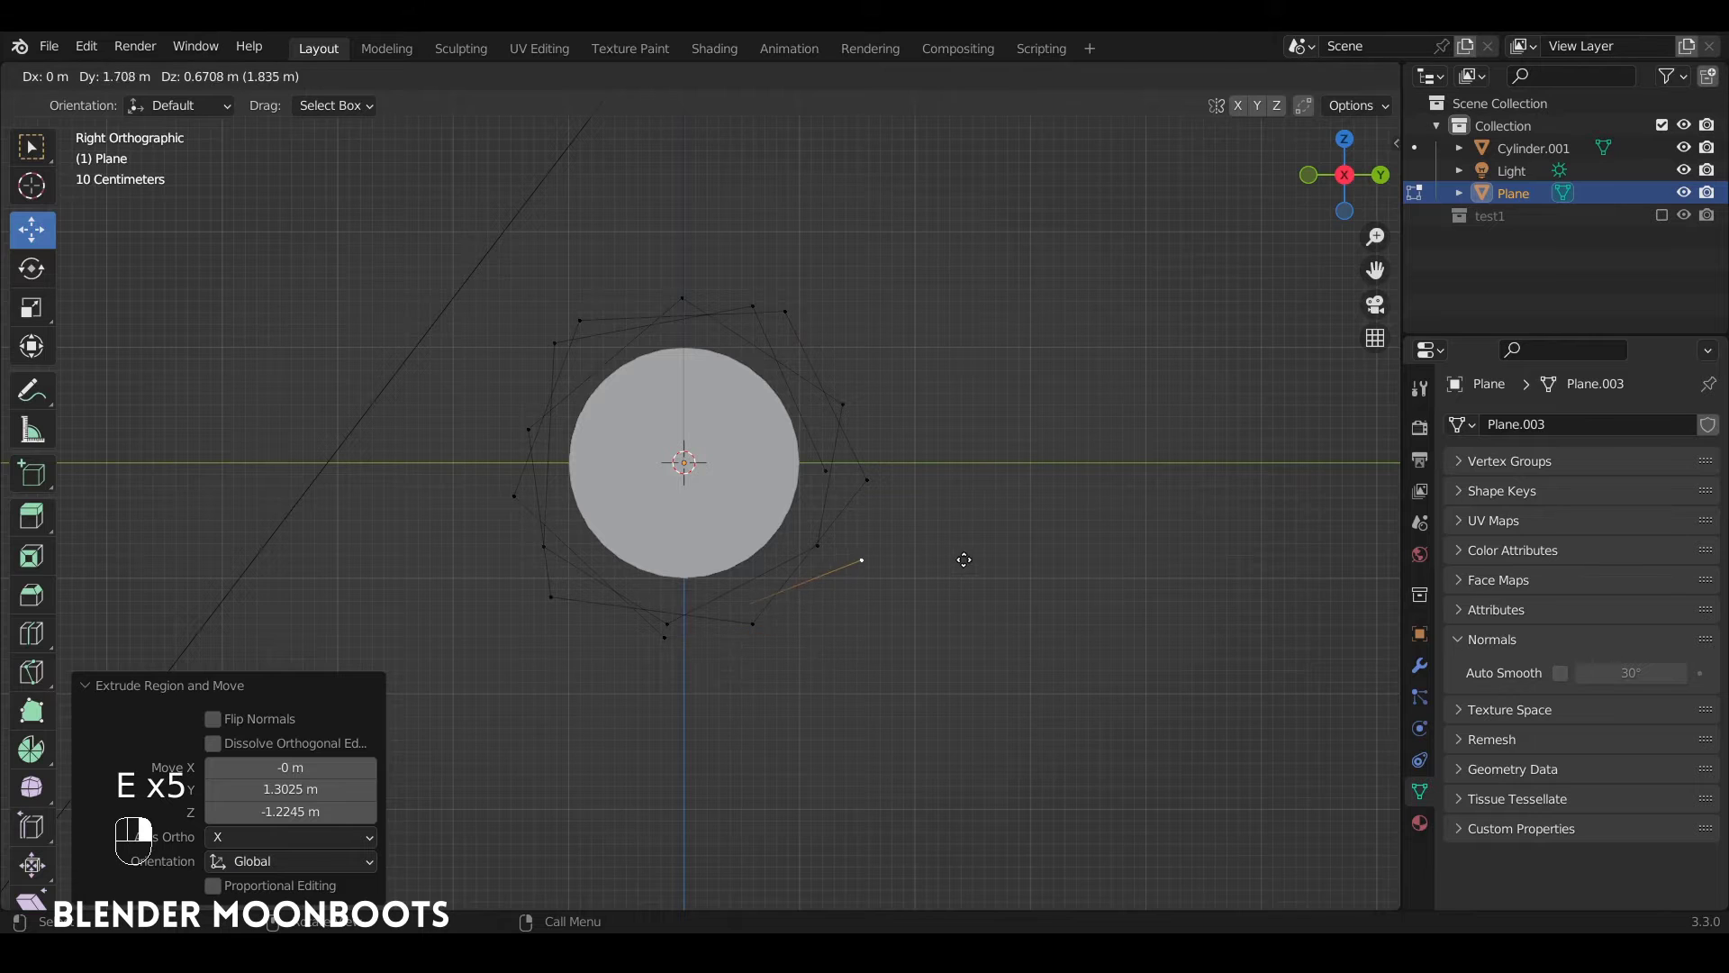
click(977, 556)
Shift the coil's end point along X, finishing with a move of about 0.63 m at a proportional size of 4.177
key(KP_7)
drag(940, 558, 1039, 559)
ctrl+alt+right_drag(1045, 563, 919, 366)
drag(940, 358, 941, 378)
scroll(946, 362, down, 2)
scroll(938, 375, down, 4)
Extrude two more points over the cylinder, then extrude the coil's end straight down about 3.87 m
key(KP_3)
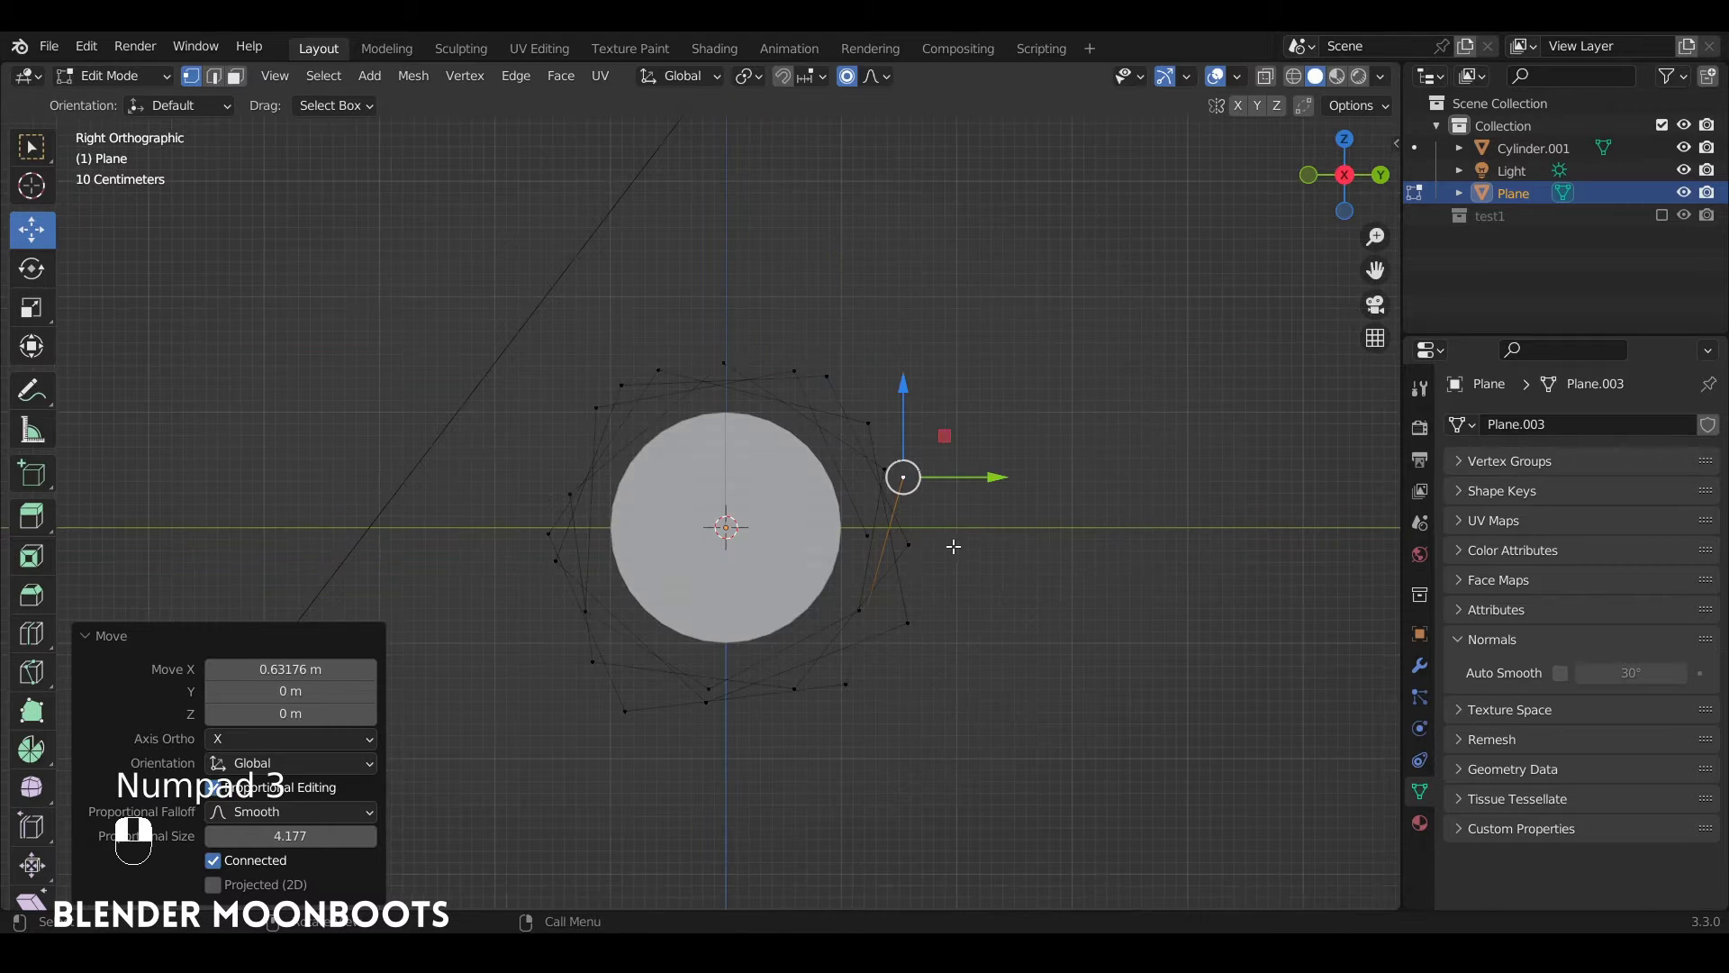
key(e)
key(e)
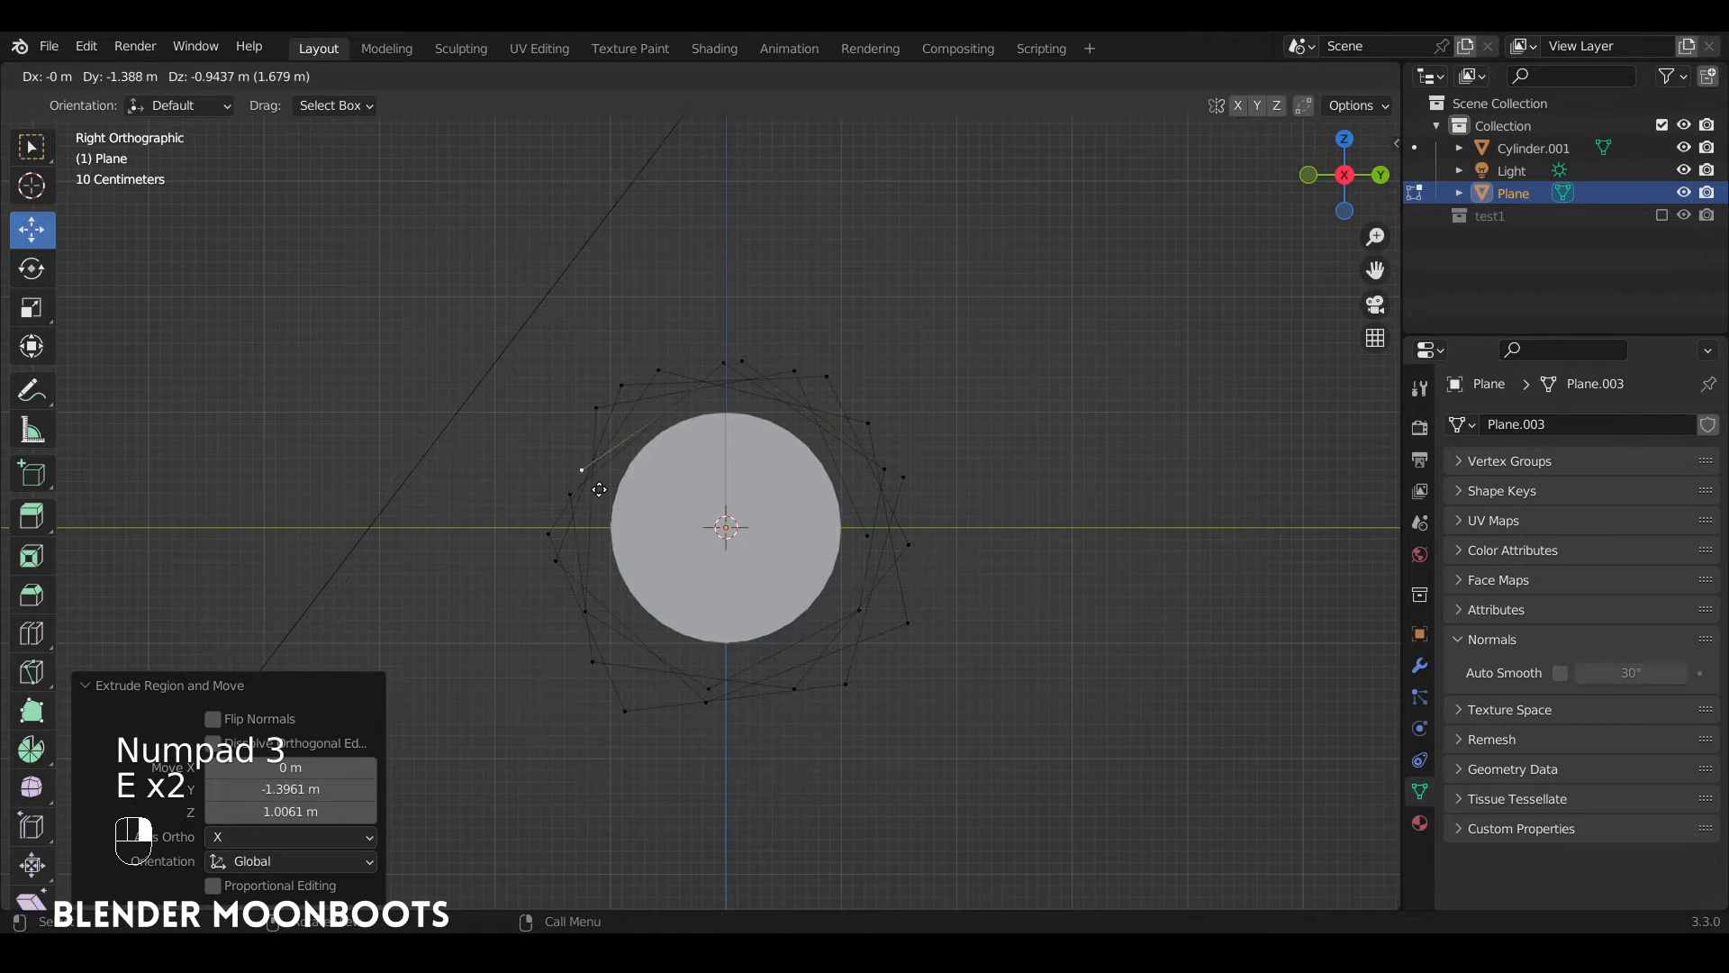
click(600, 493)
ctrl+alt+middle_drag(635, 490, 781, 335)
key(e)
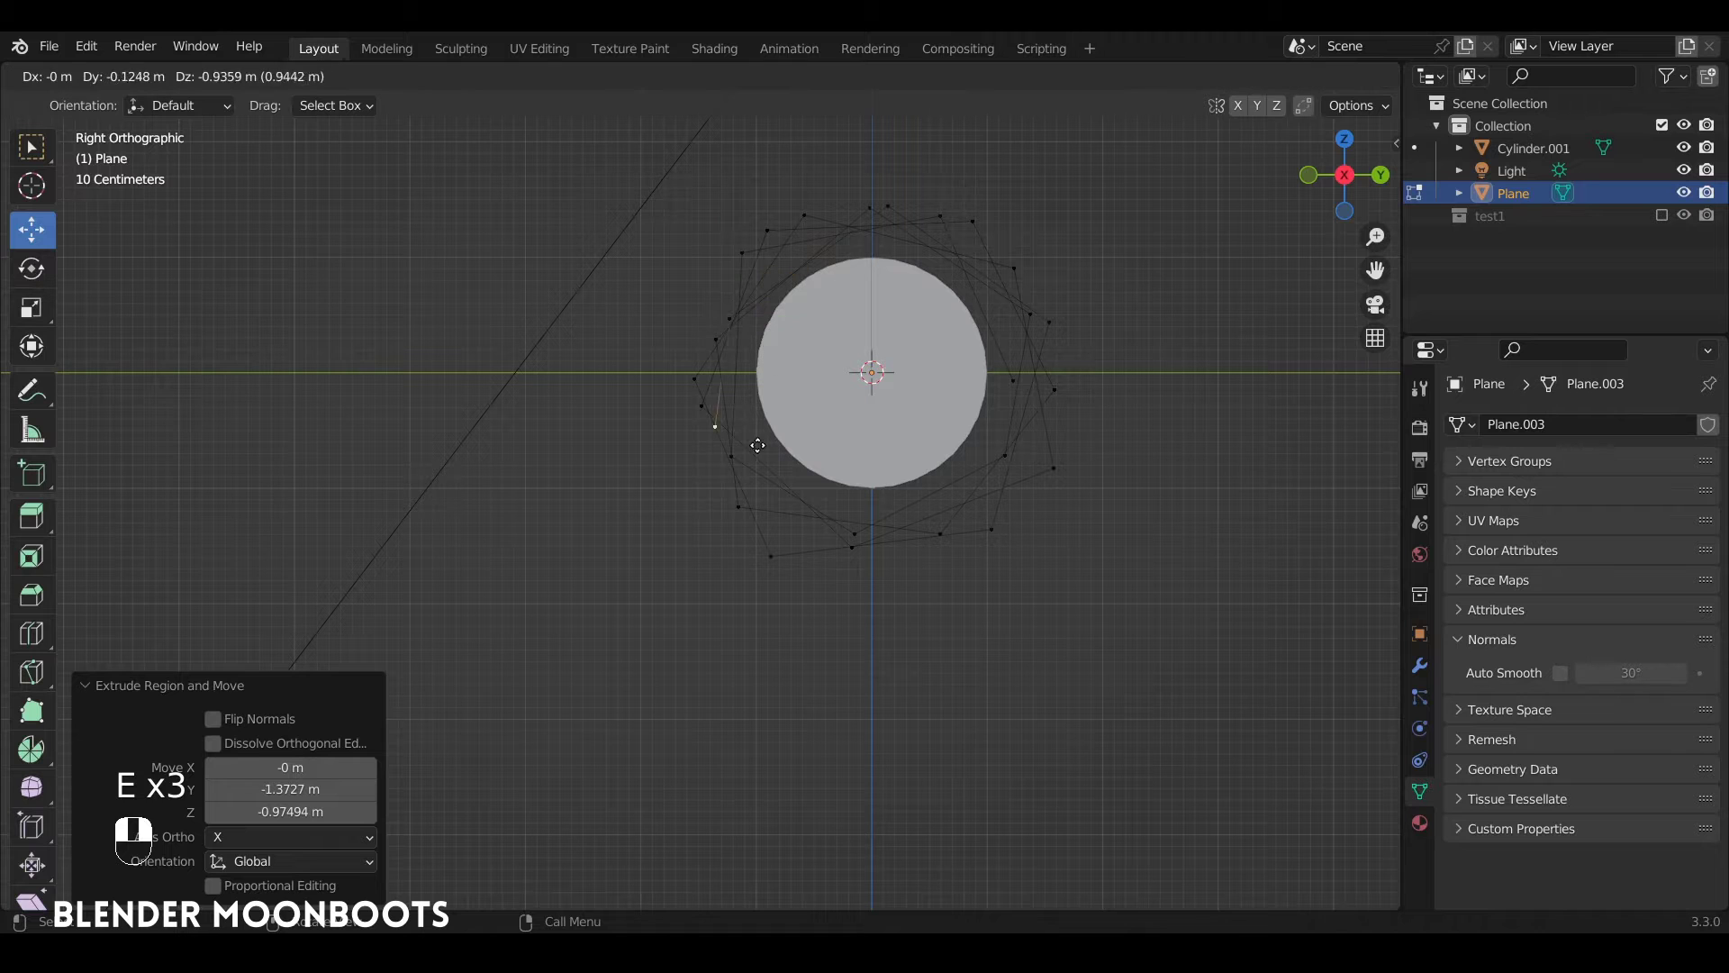
click(779, 775)
Extrude the coil's opposite end point straight down along Z, well below the cylinder
alt+drag(779, 775, 958, 548)
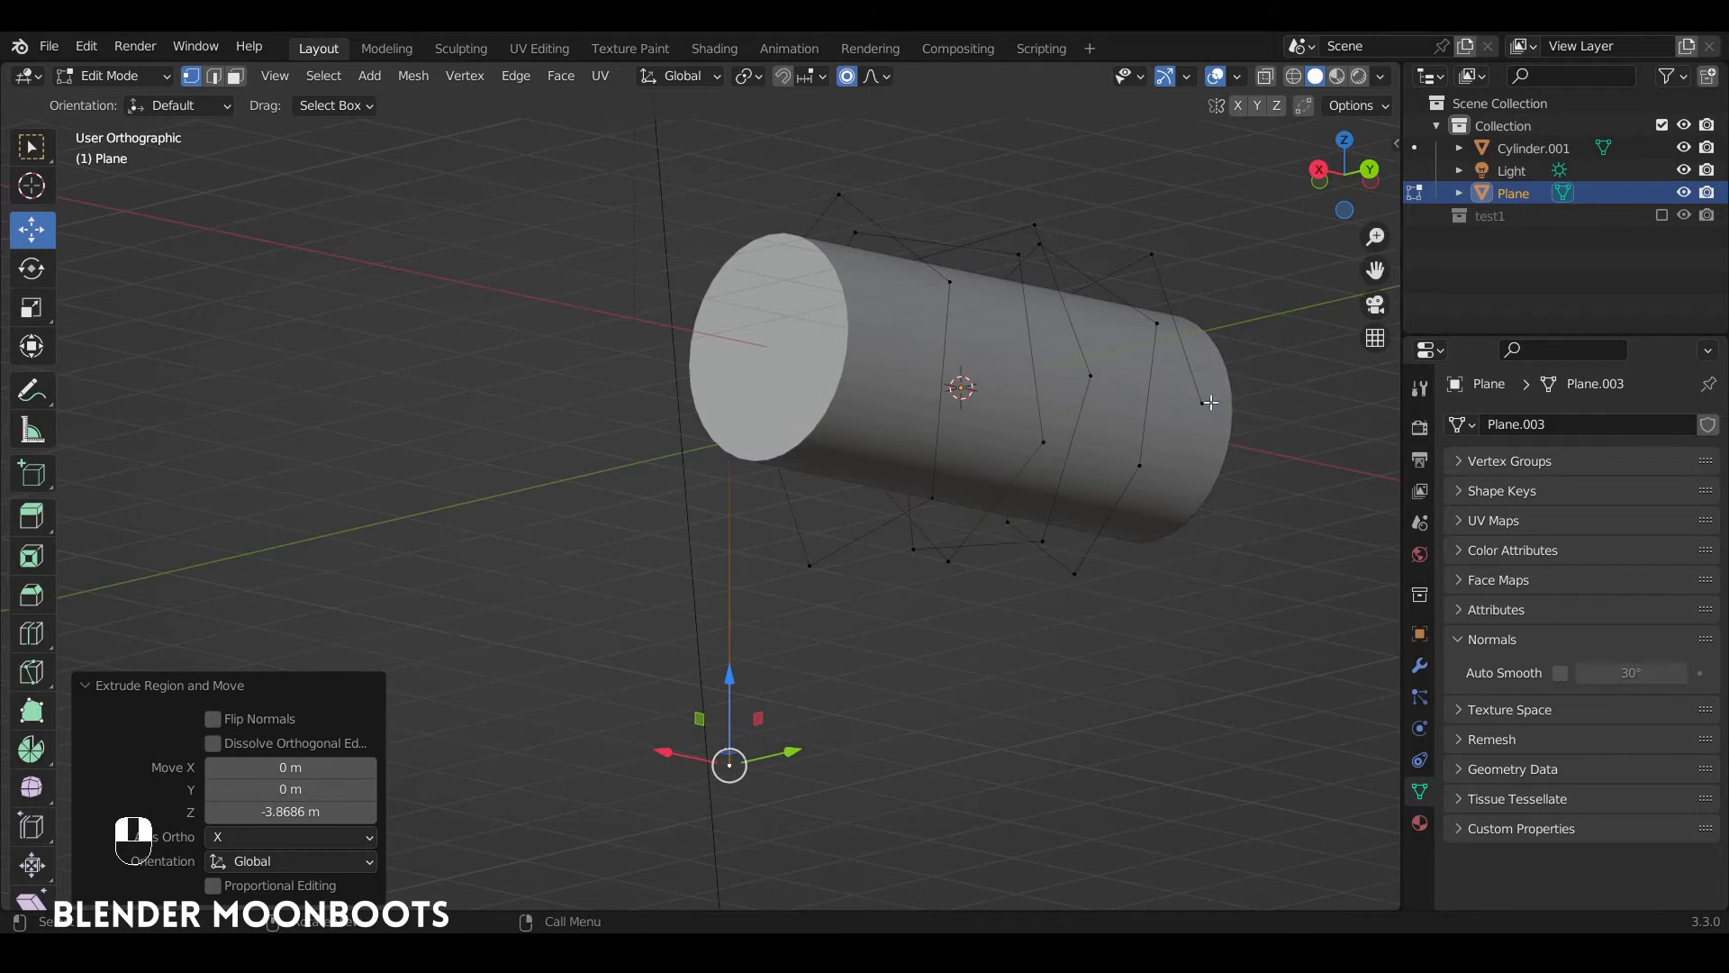
click(1247, 430)
key(KP_3)
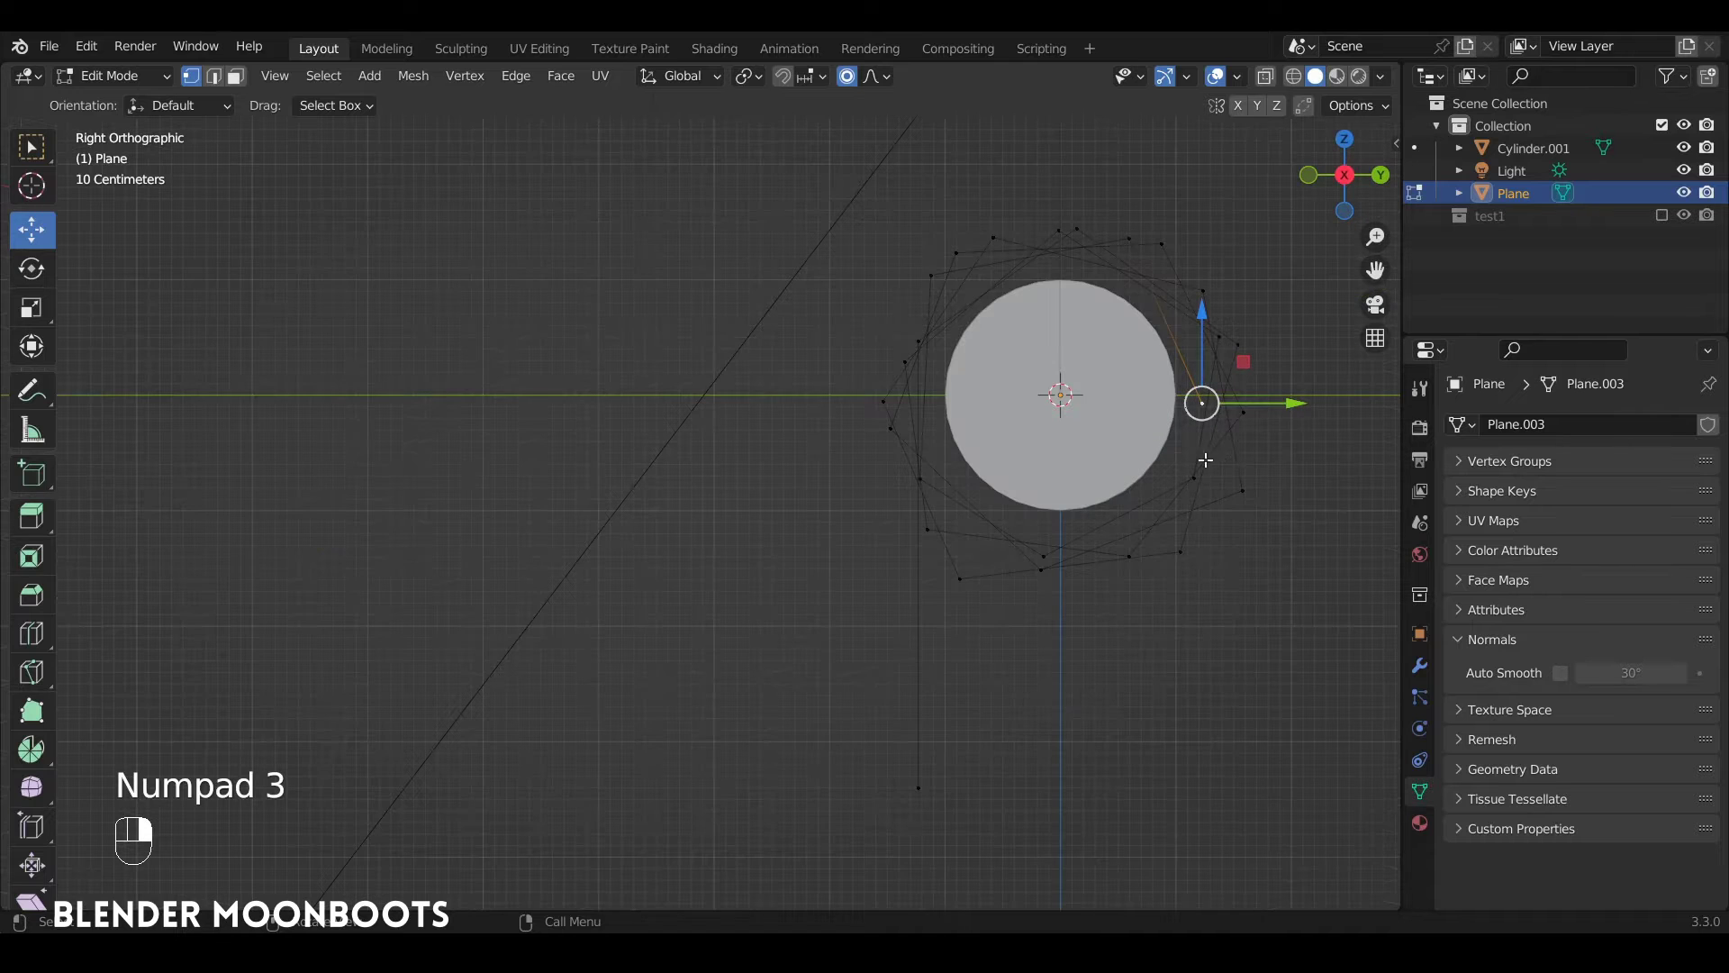
key(e)
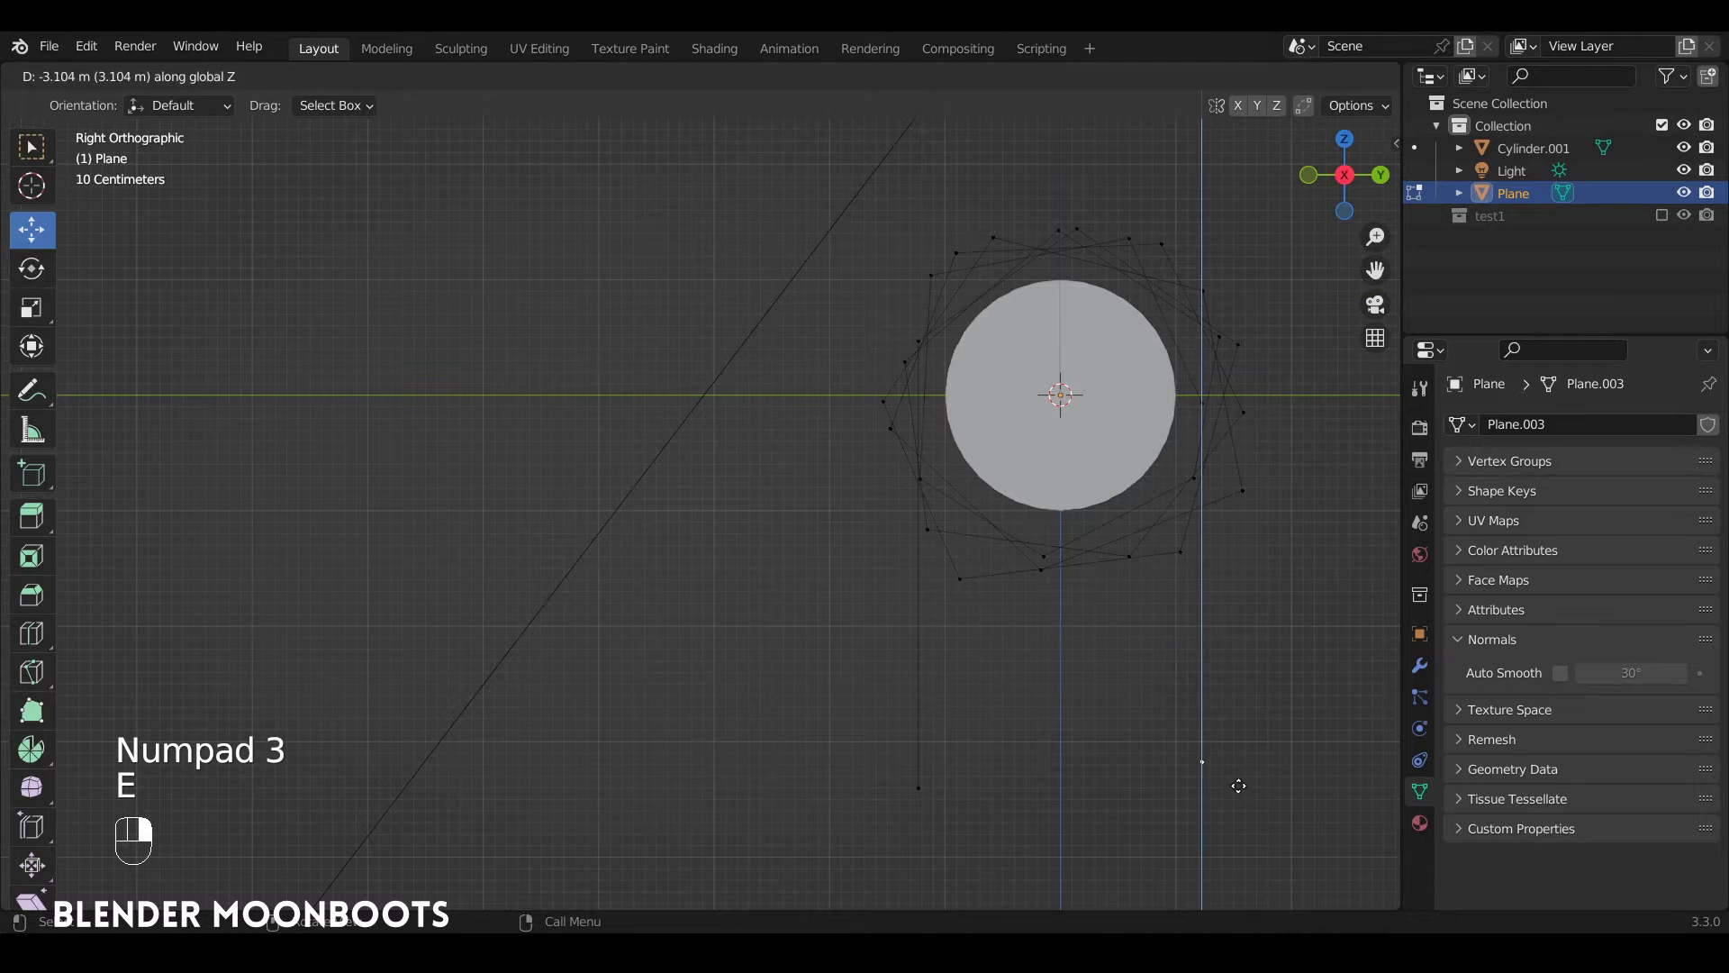
click(1242, 822)
Select the whole coil path and add a Subdivision Surface modifier to it, keeping the Catmull-Clark type
alt+drag(1243, 818, 959, 521)
scroll(1083, 659, up, 2)
key(a)
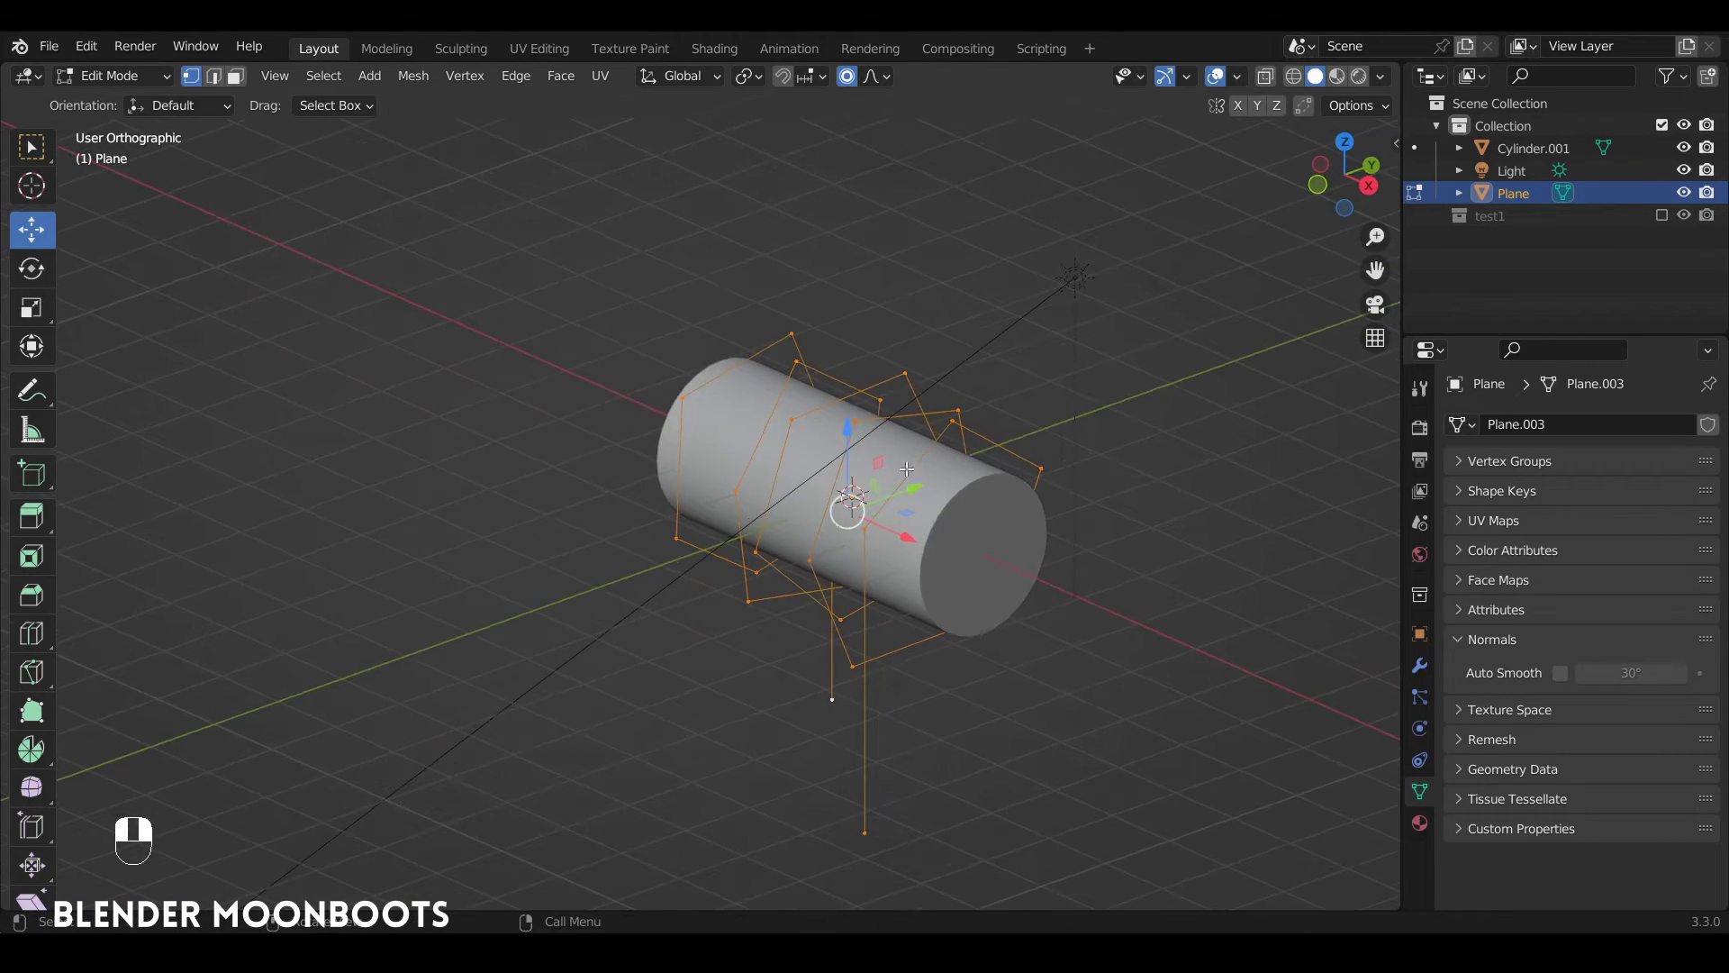
alt+drag(872, 556, 1038, 517)
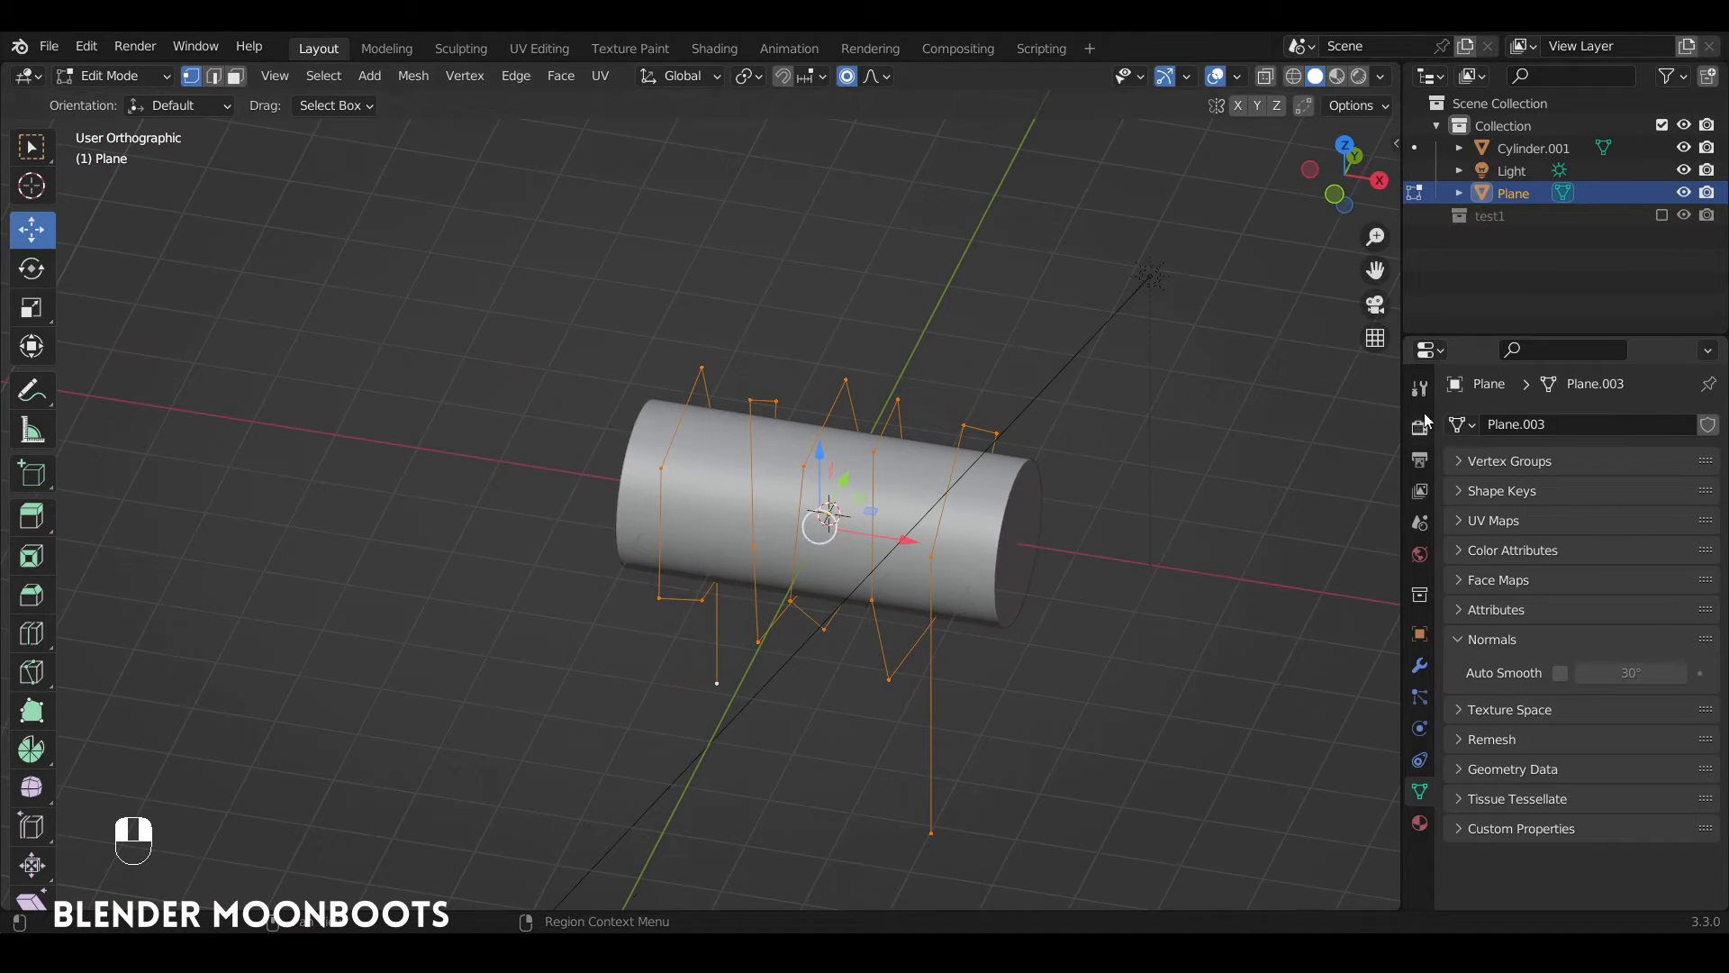
click(1420, 667)
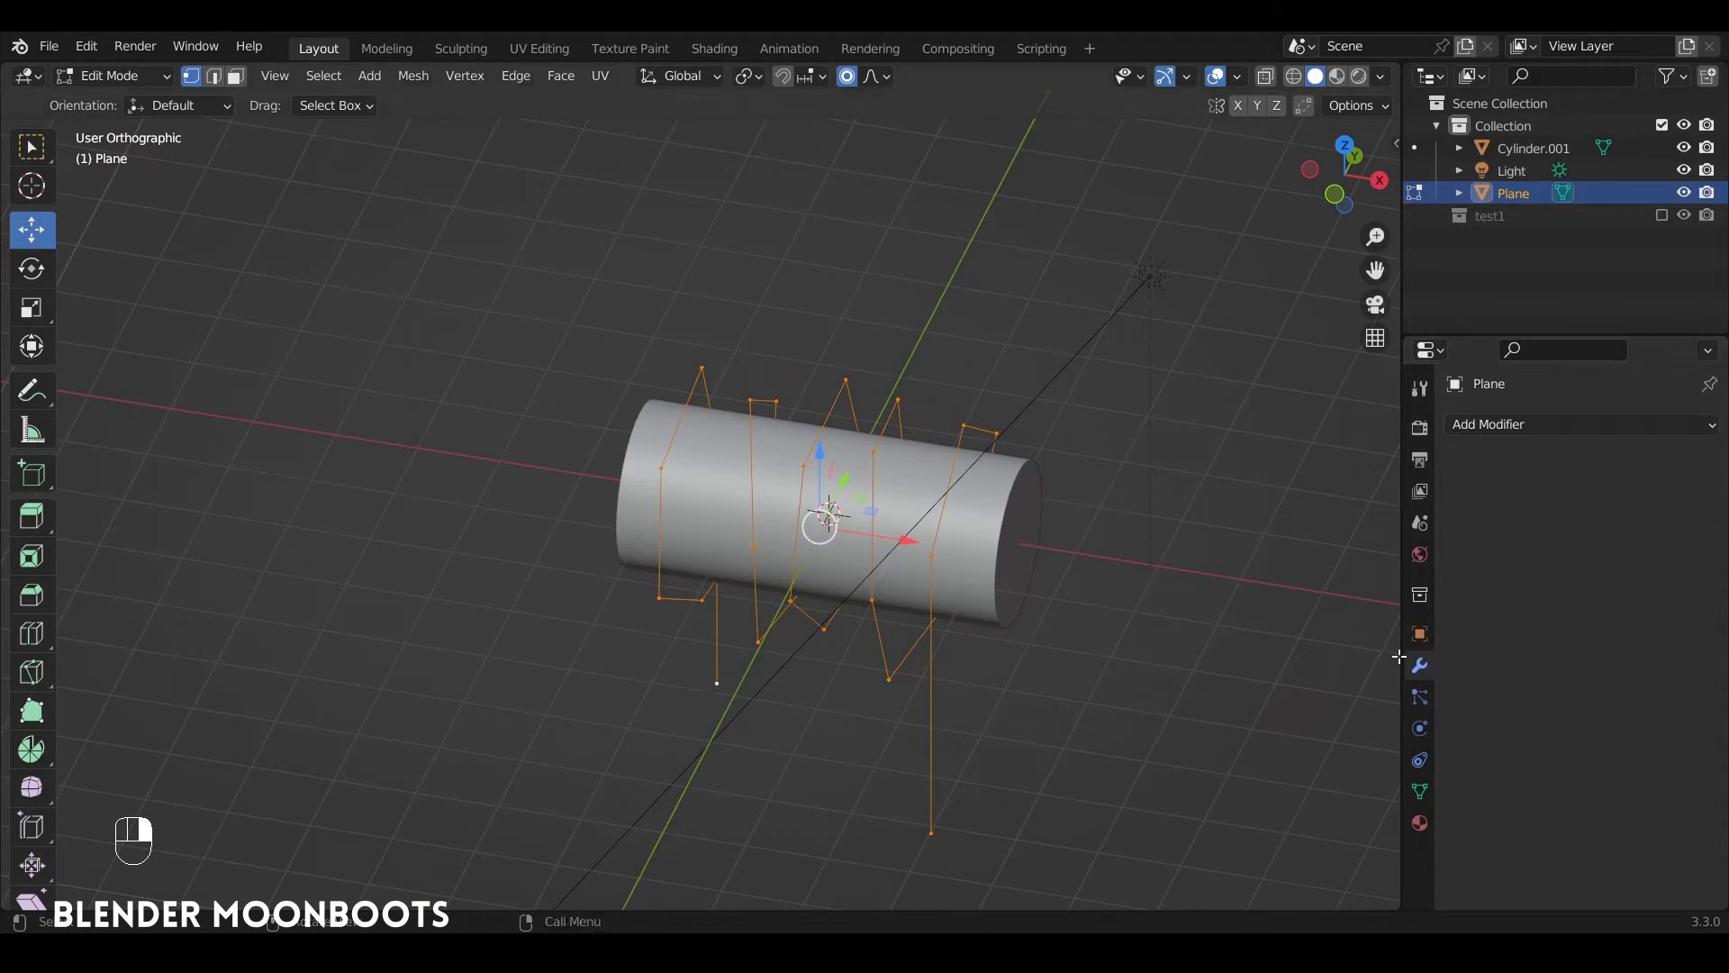
click(1474, 425)
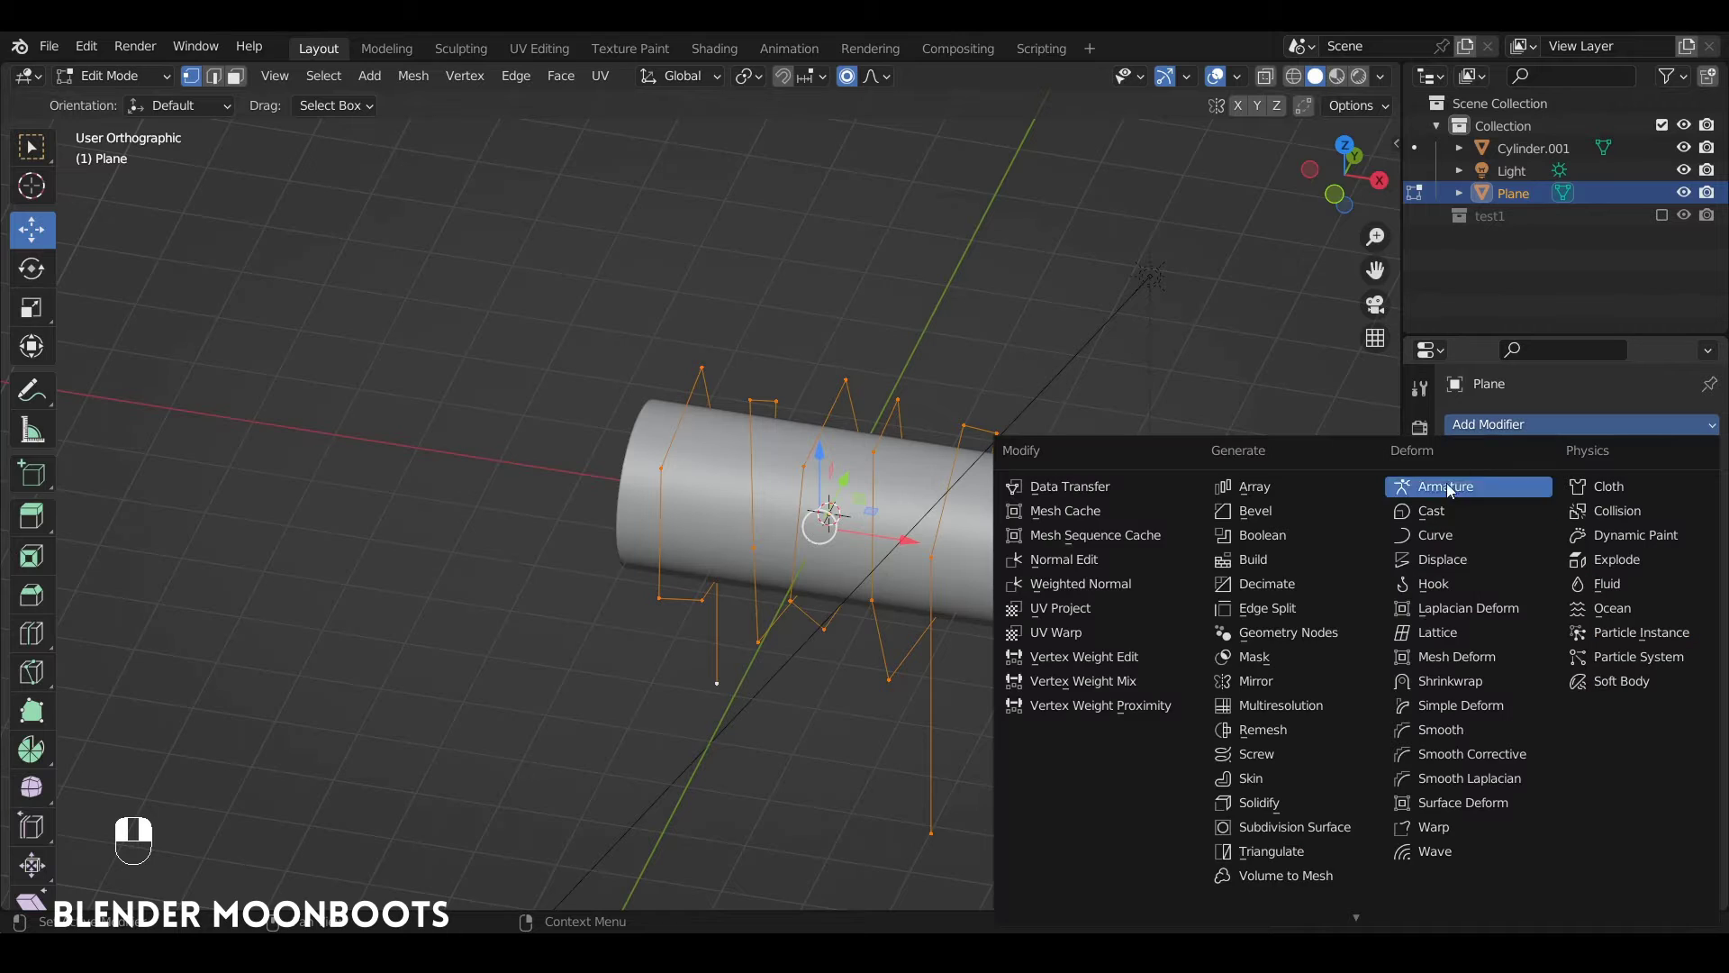
click(1321, 827)
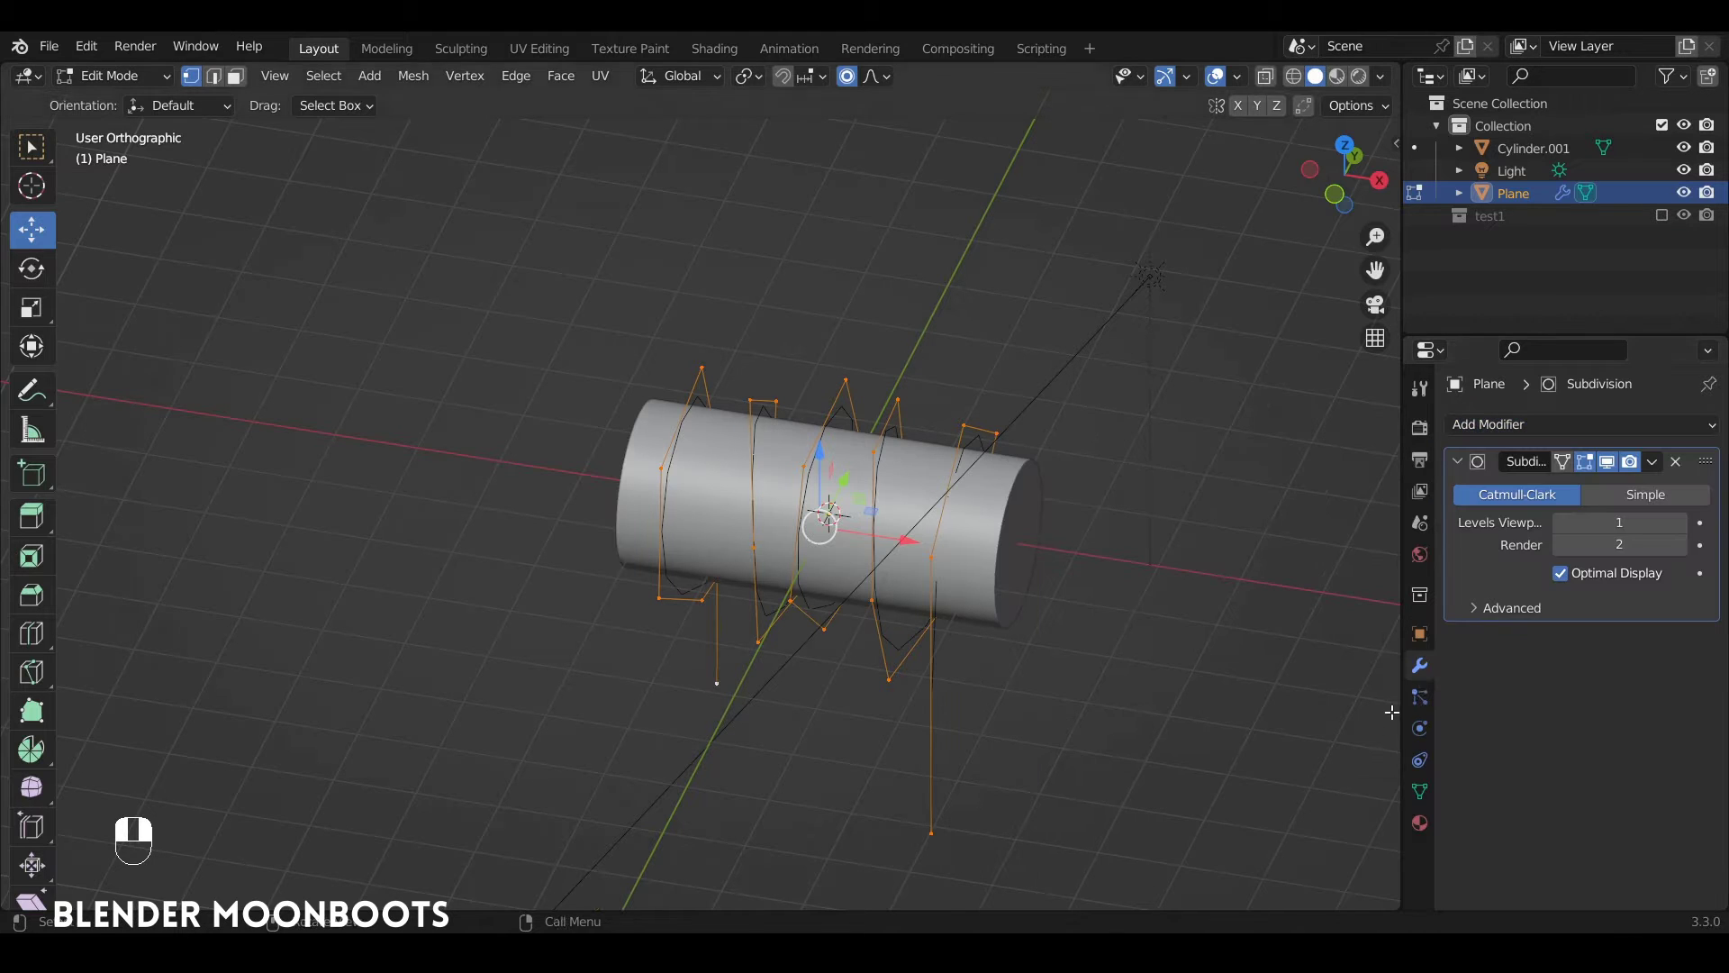
click(1456, 461)
Add a Shrinkwrap modifier to the coil path with Cylinder.001 as its target
click(1479, 424)
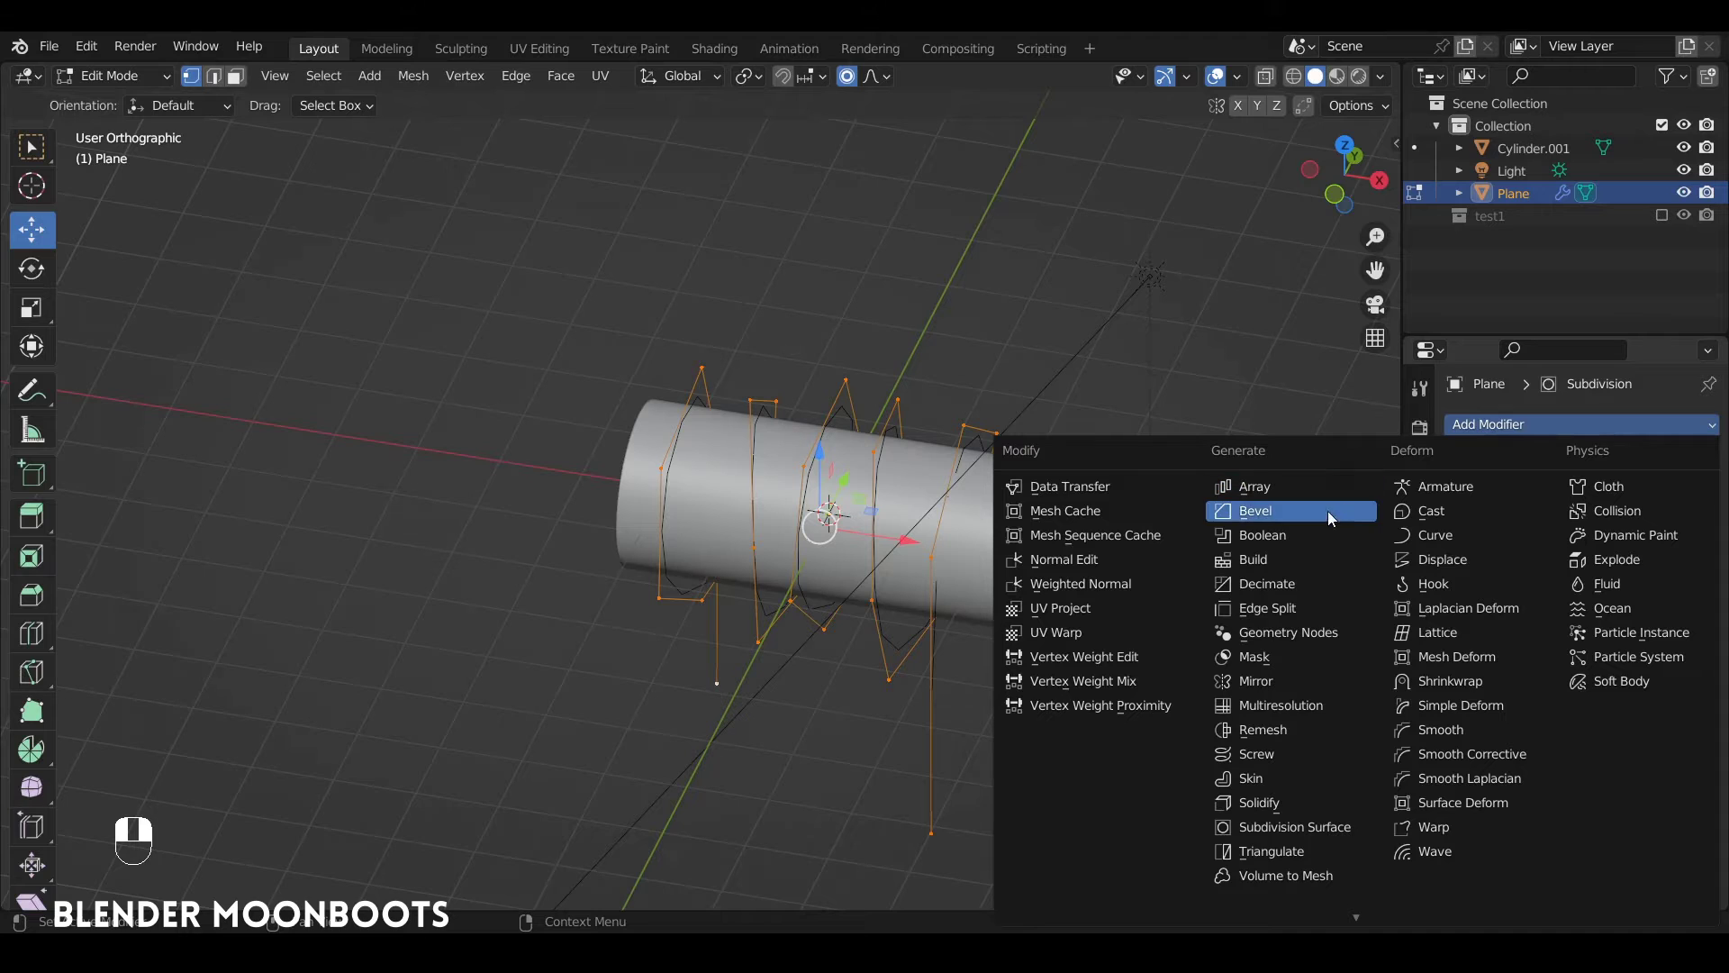
click(1469, 683)
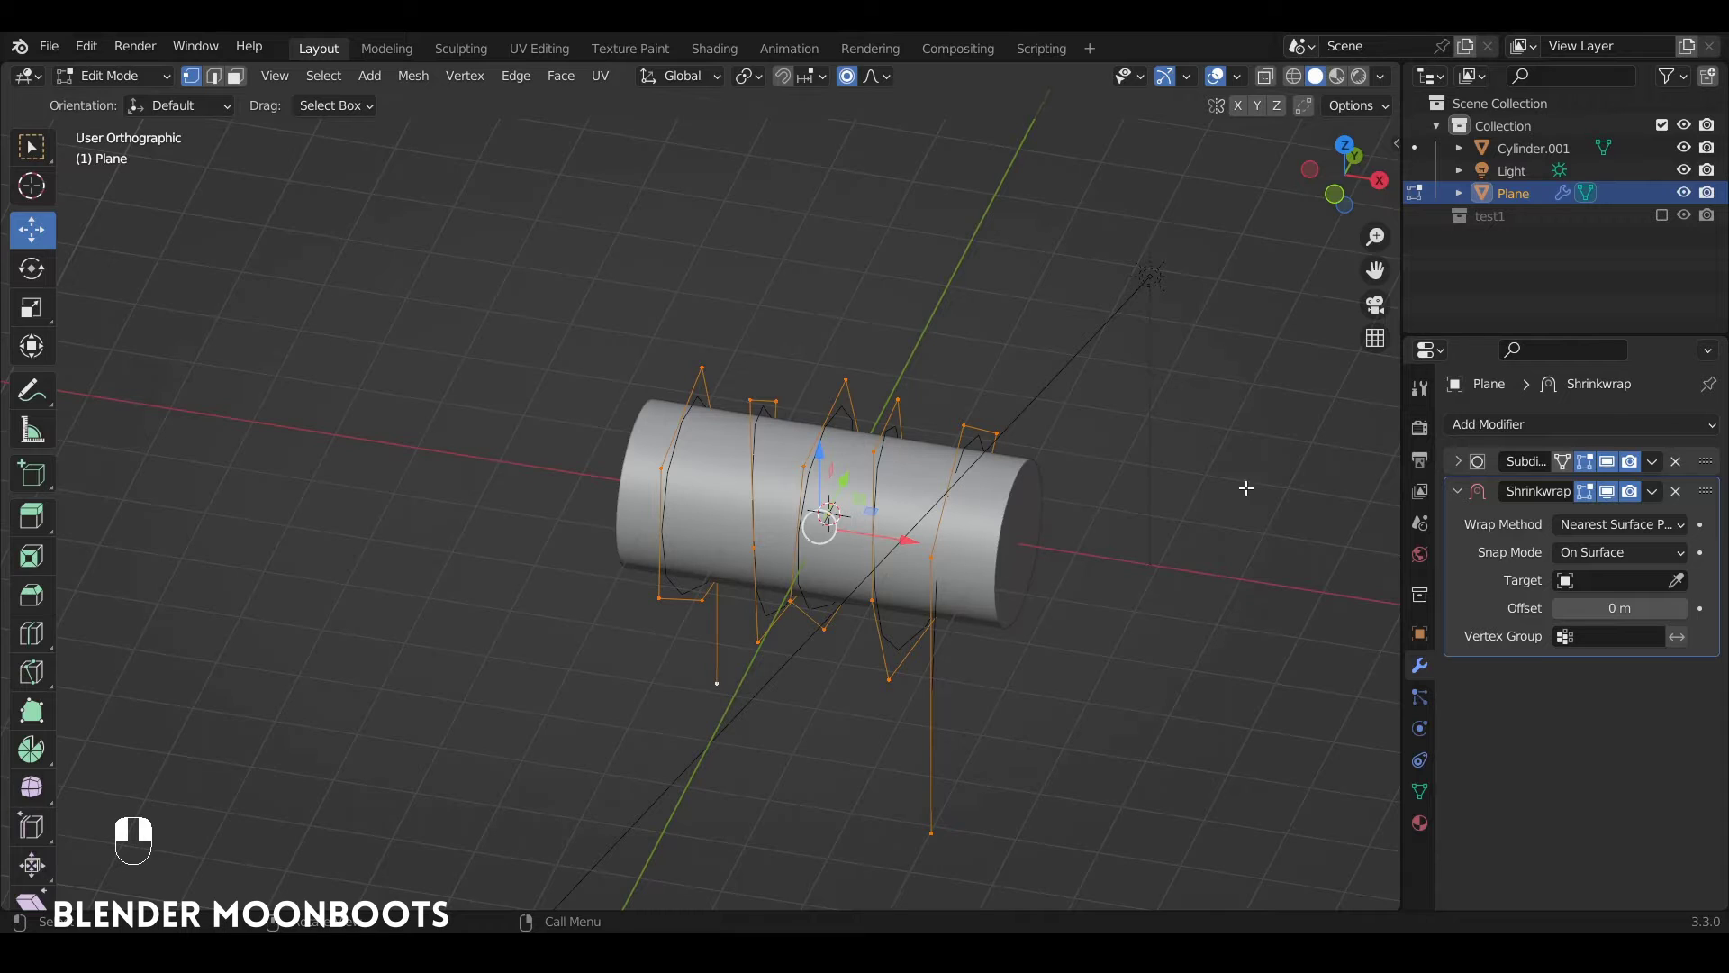
click(1677, 581)
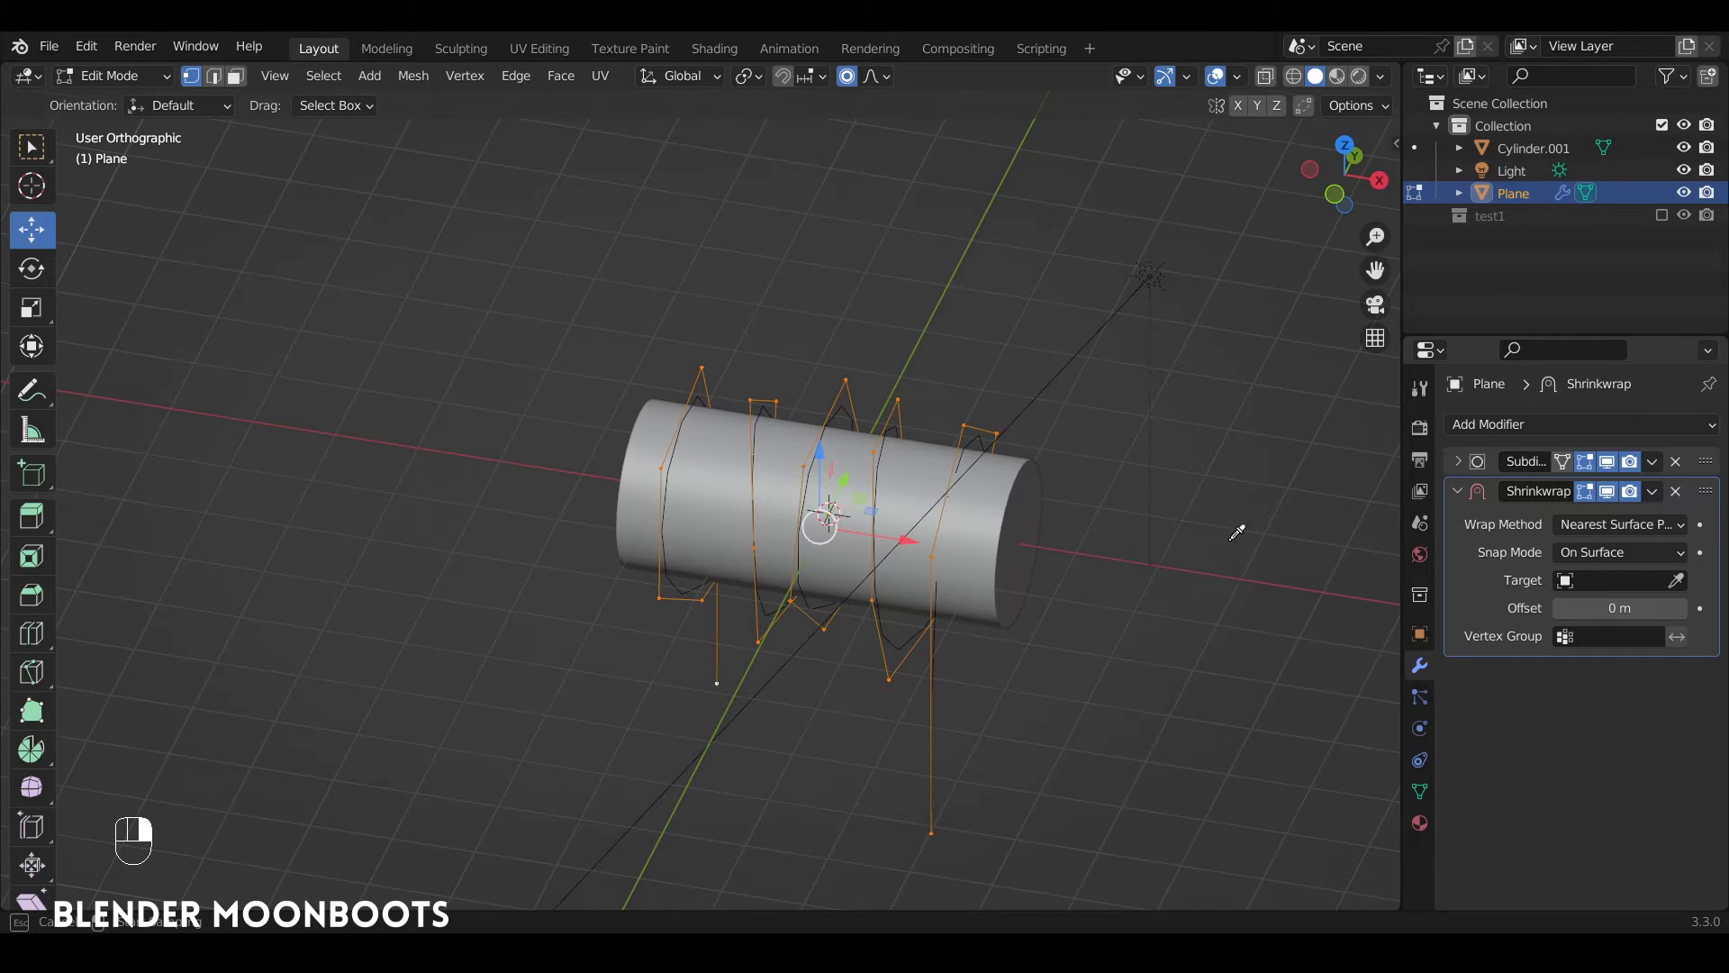
click(980, 532)
Return to object mode and turn on X-ray so the wrapped path shows through the cylinder
key(Tab)
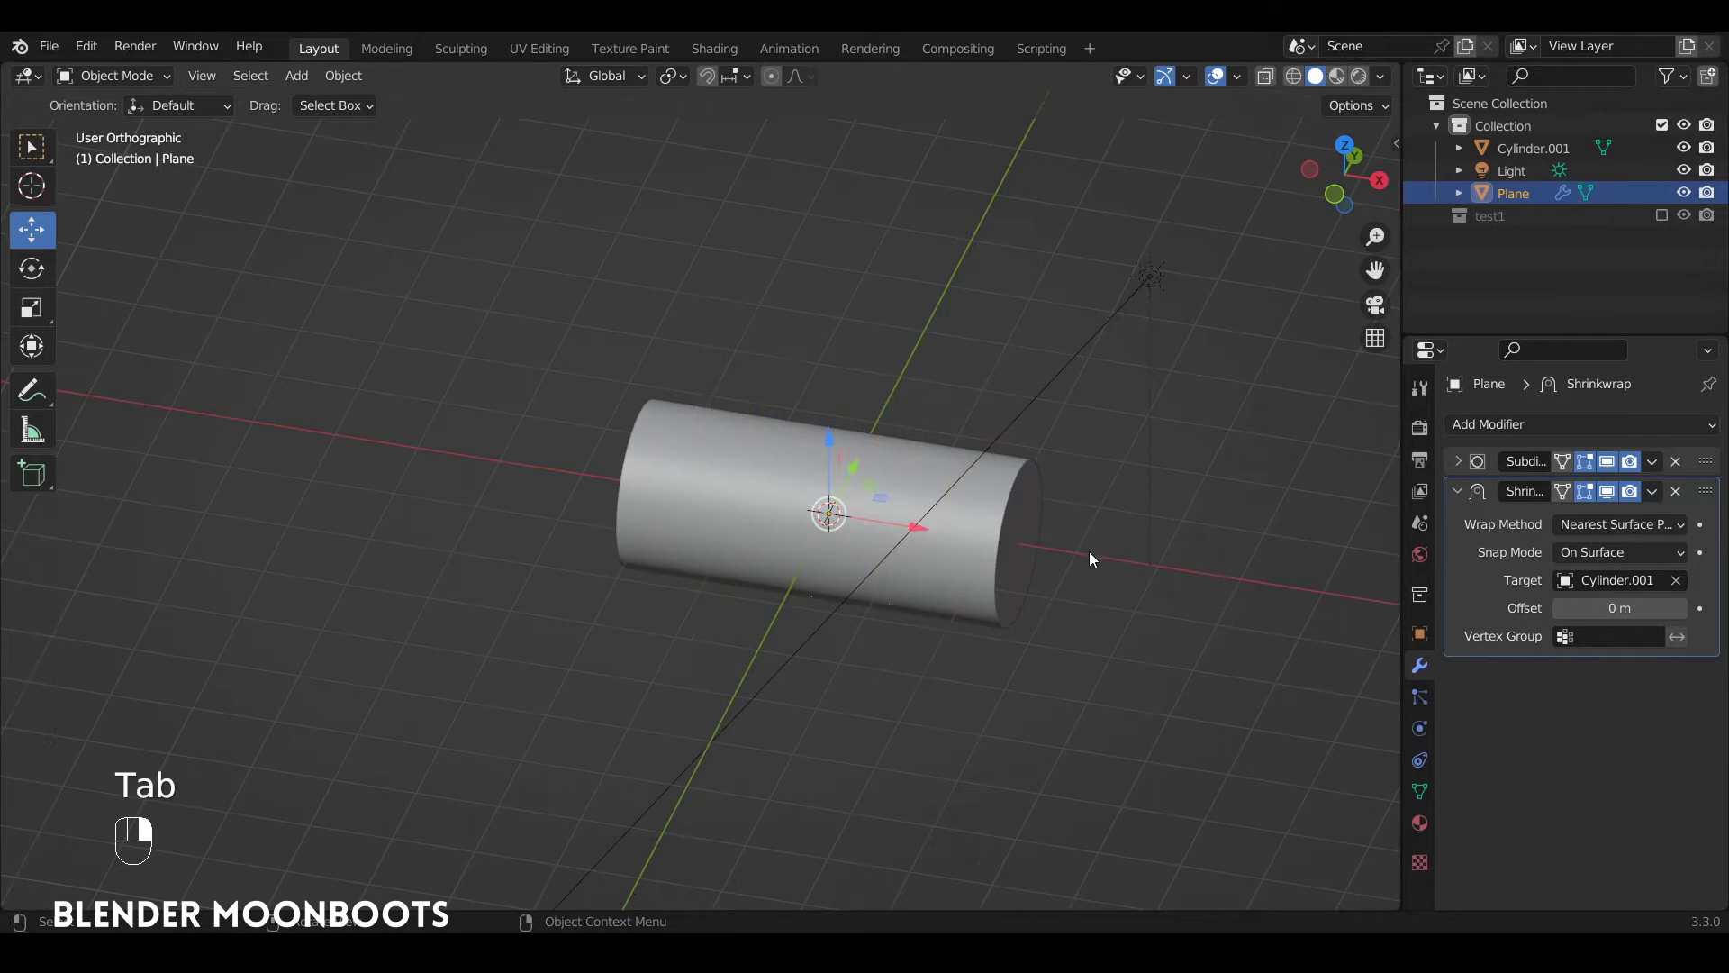
alt+drag(1089, 551, 1081, 501)
key(Tab)
key(Tab)
key(alt+z)
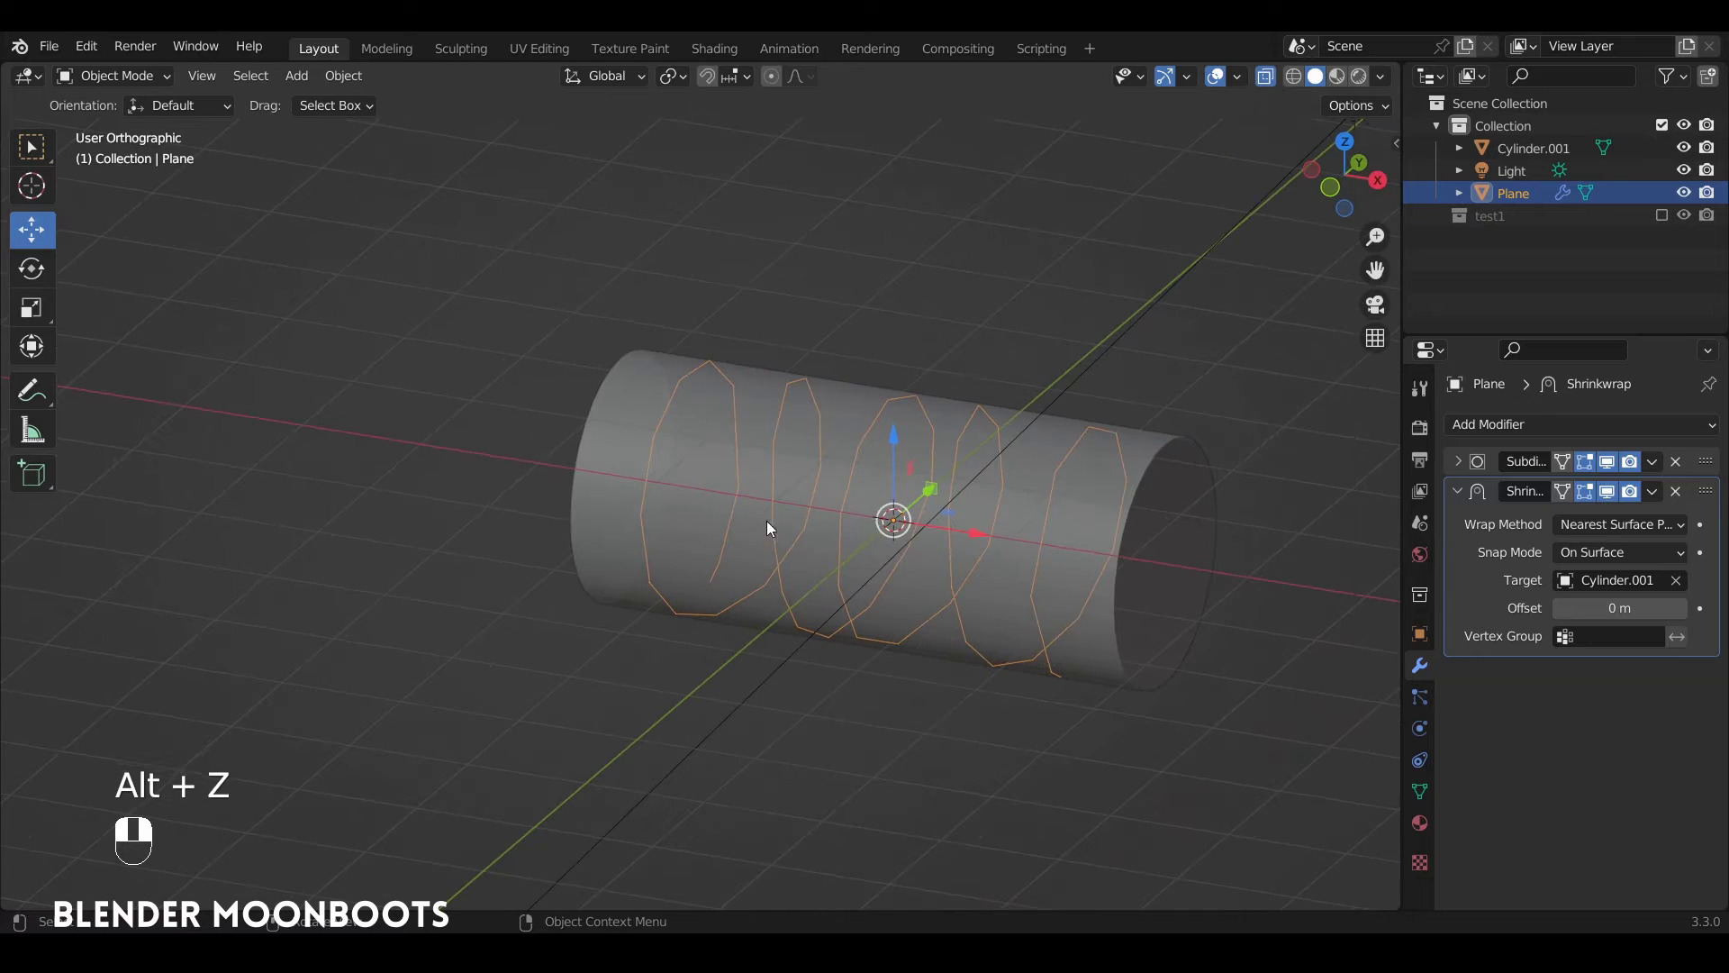
Select the upper and lower vertices of both hanging ends and assign them to a new vertex group
alt+drag(1088, 634, 924, 589)
key(Tab)
alt+drag(737, 565, 1028, 437)
click(954, 328)
shift+click(962, 739)
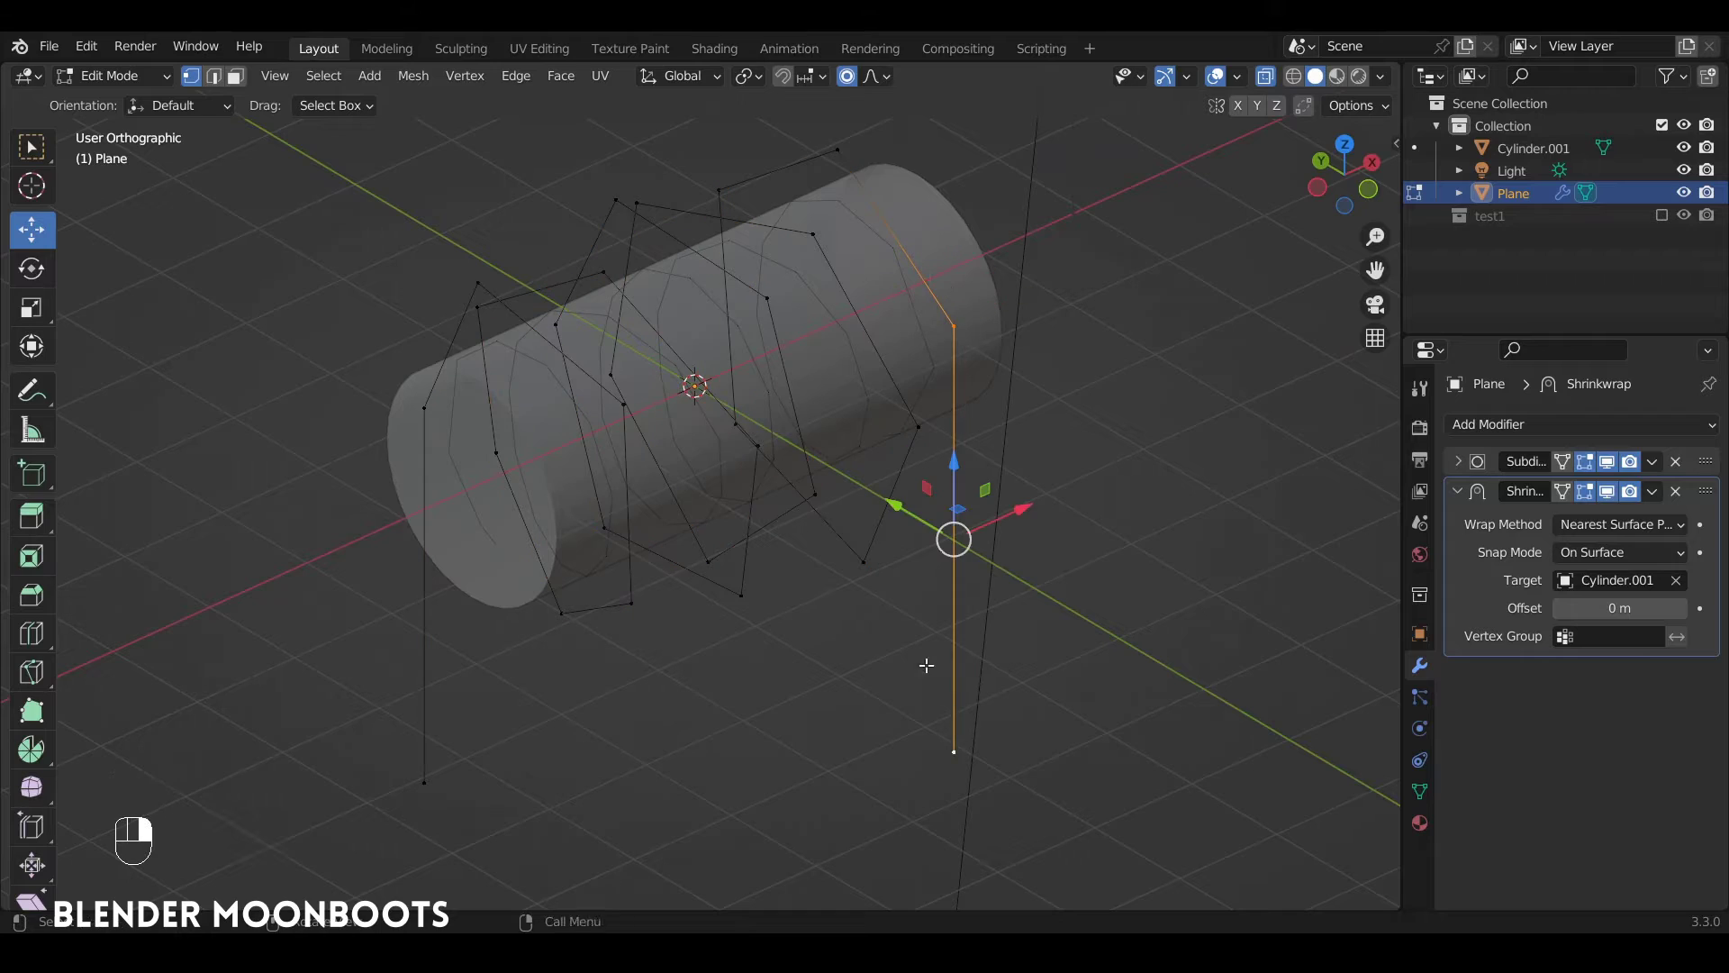
alt+drag(926, 664, 804, 545)
shift+click(876, 493)
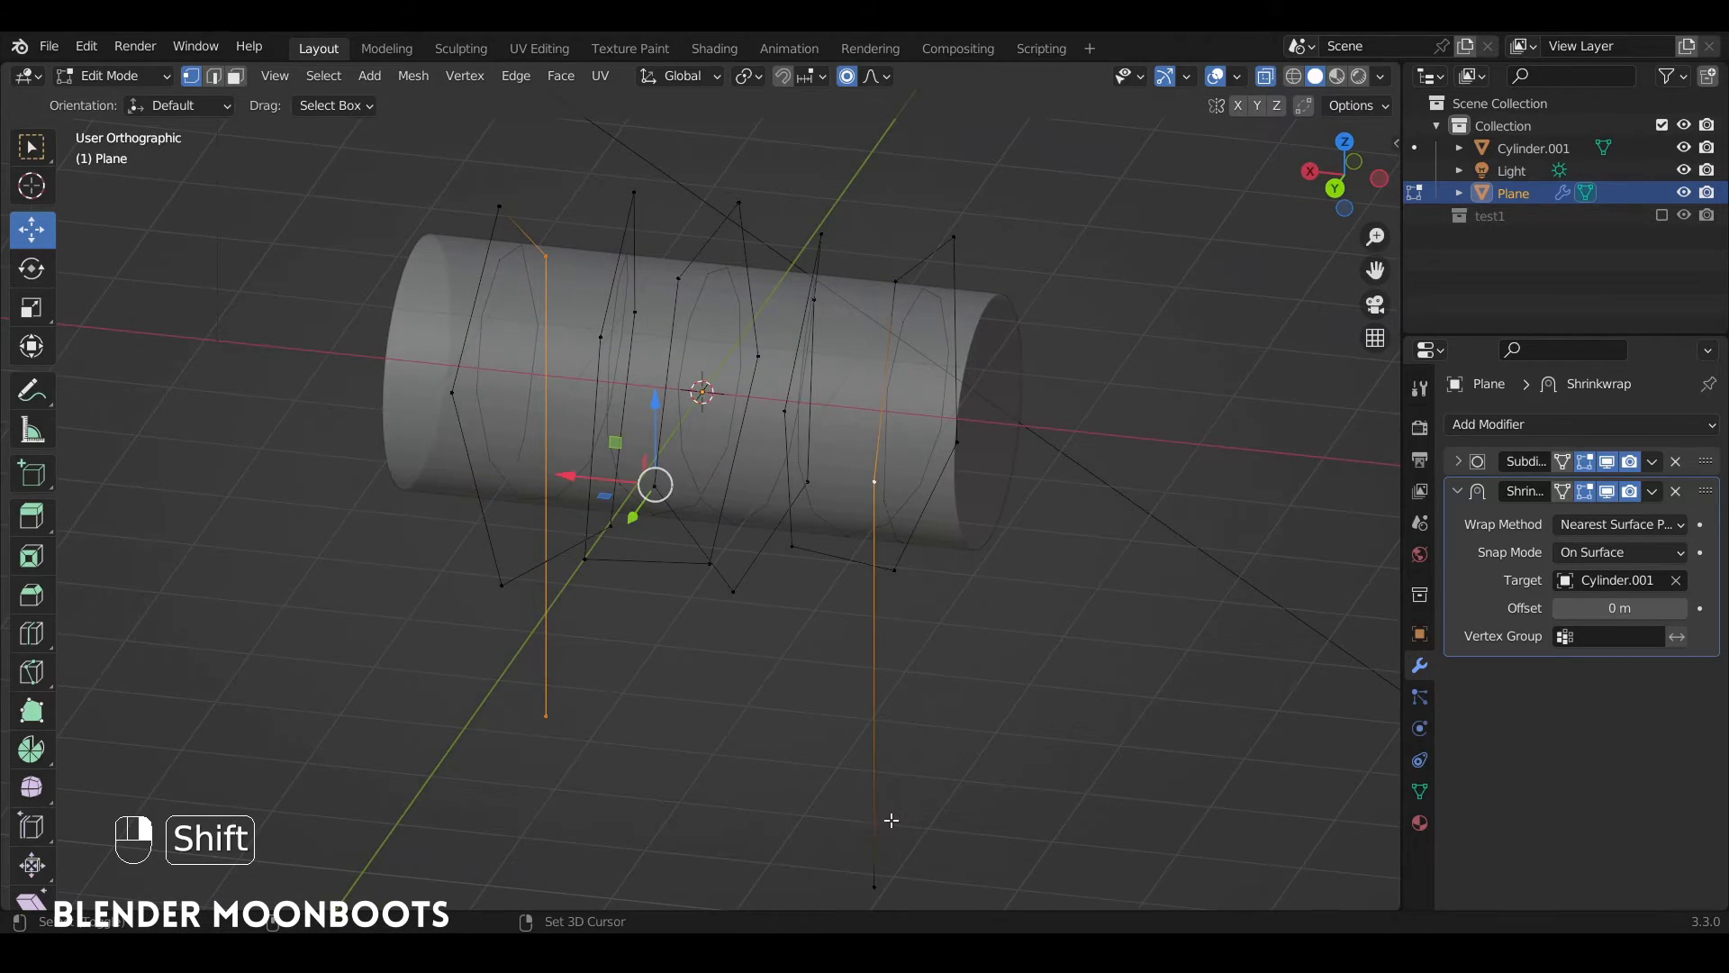
shift+click(875, 877)
alt+drag(914, 726, 1032, 539)
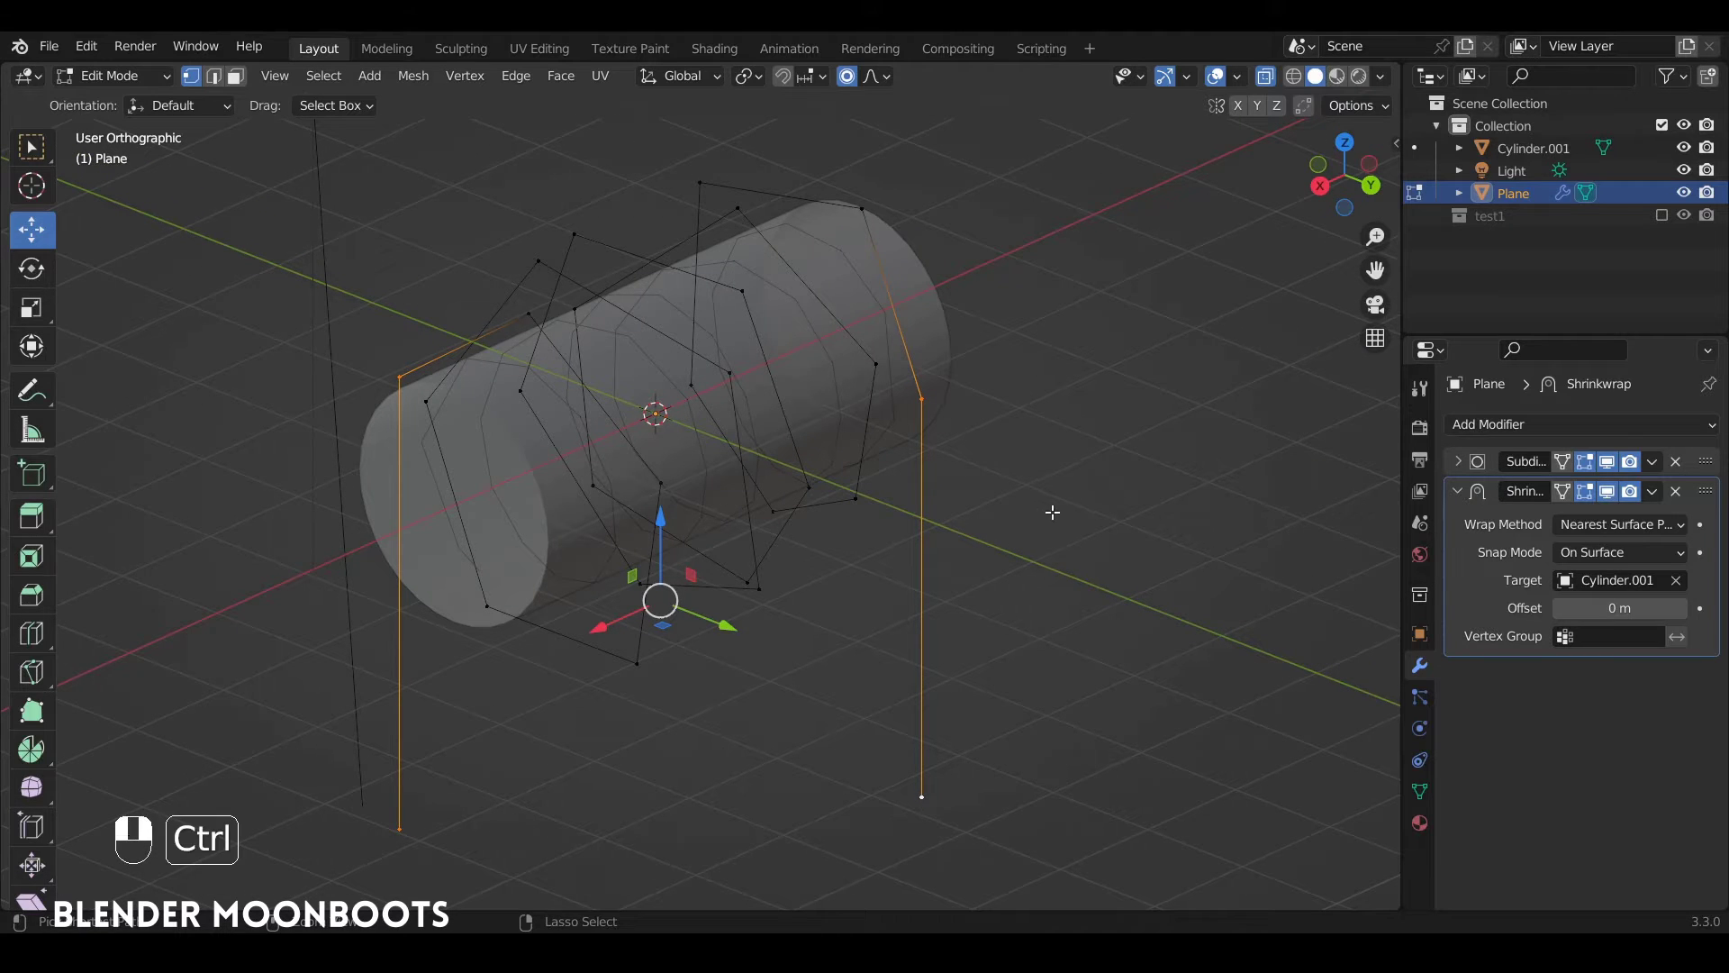
key(ctrl+g)
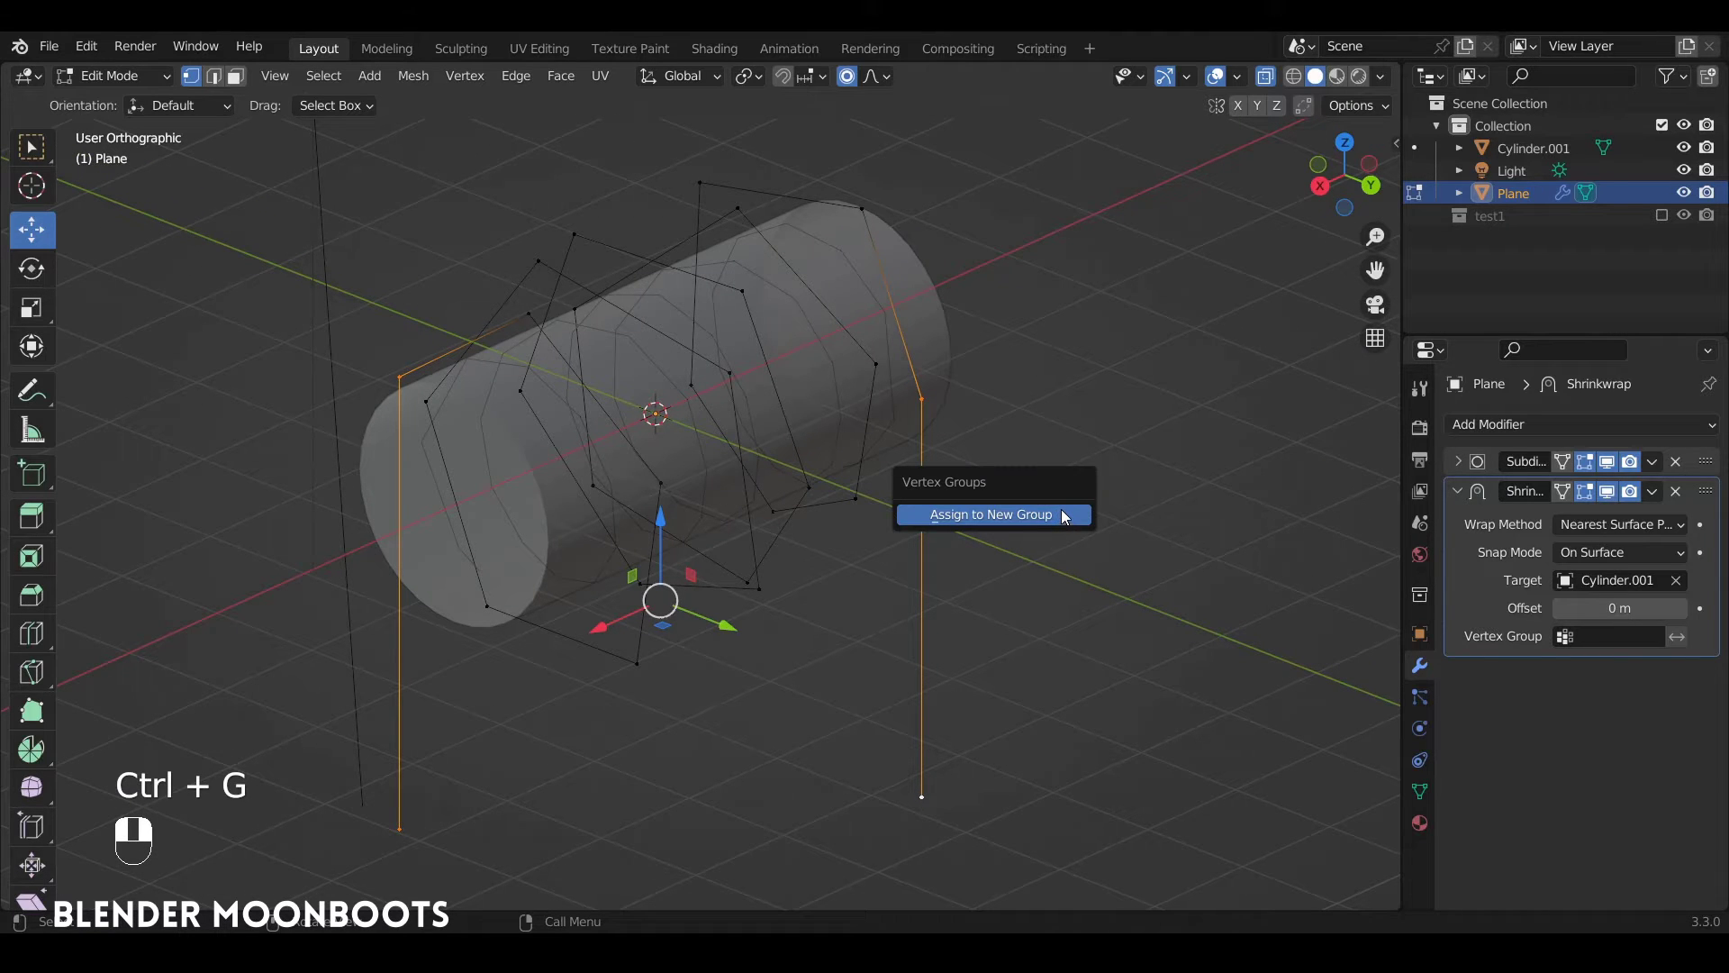
click(1063, 513)
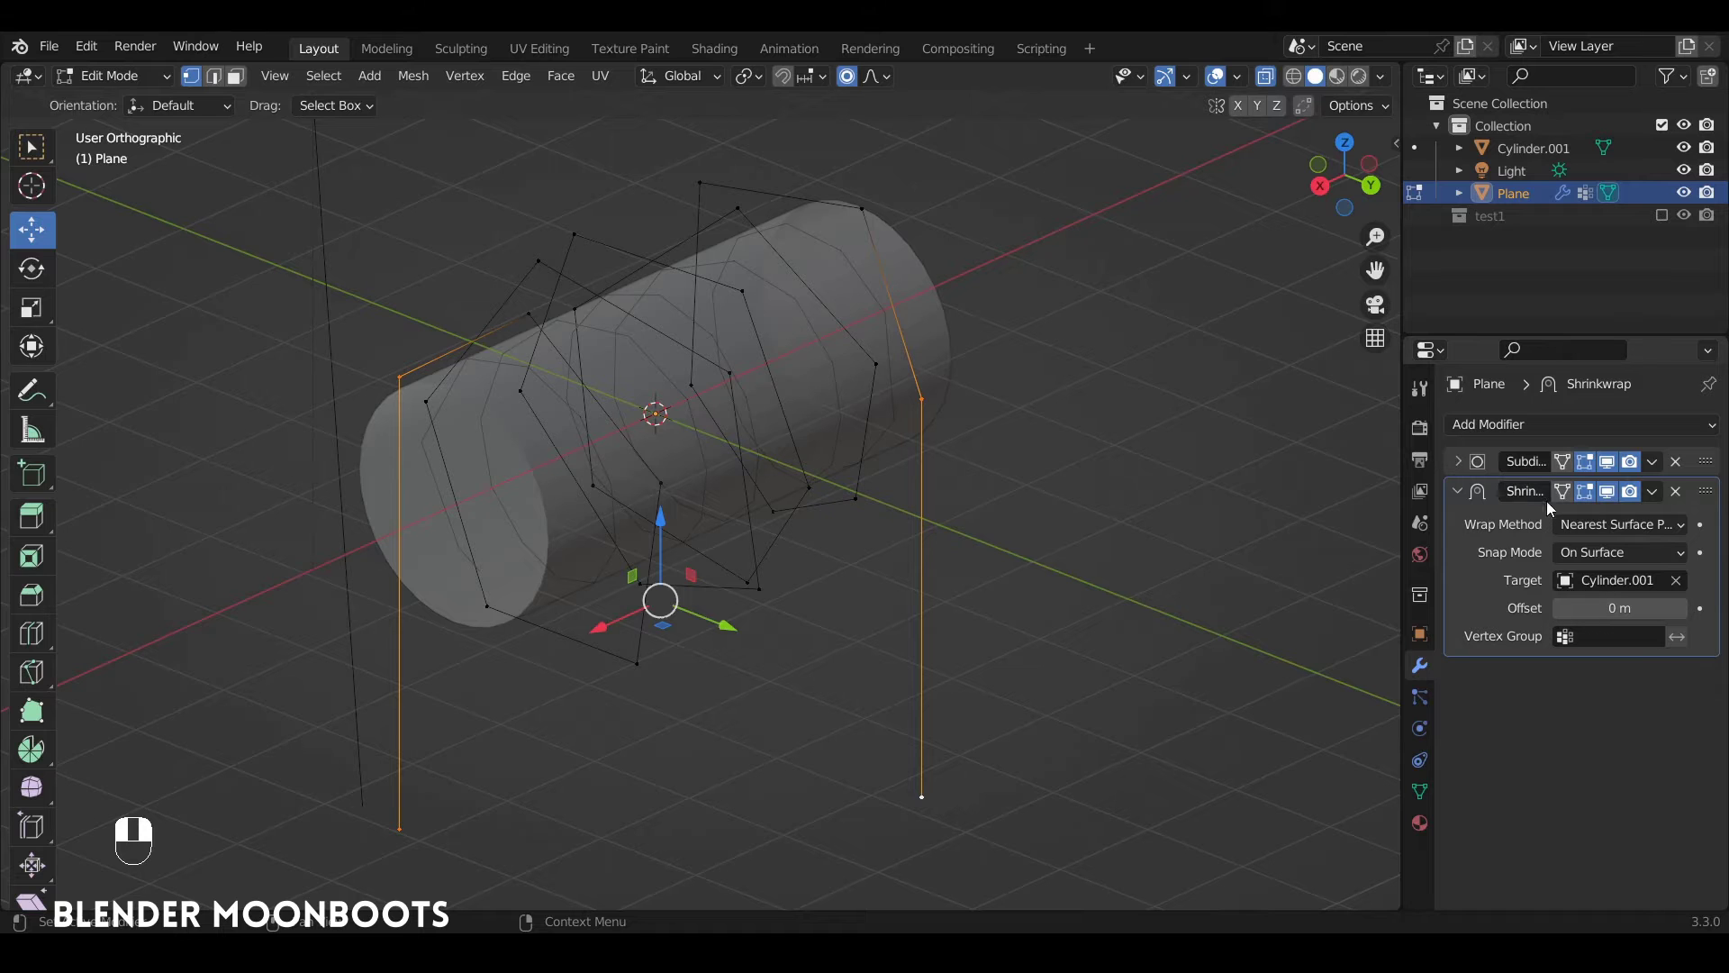
Limit the Shrinkwrap modifier to the vertex group named Group and invert that group's influence
click(1613, 636)
click(1532, 663)
key(Tab)
alt+middle_drag(1112, 554, 1066, 505)
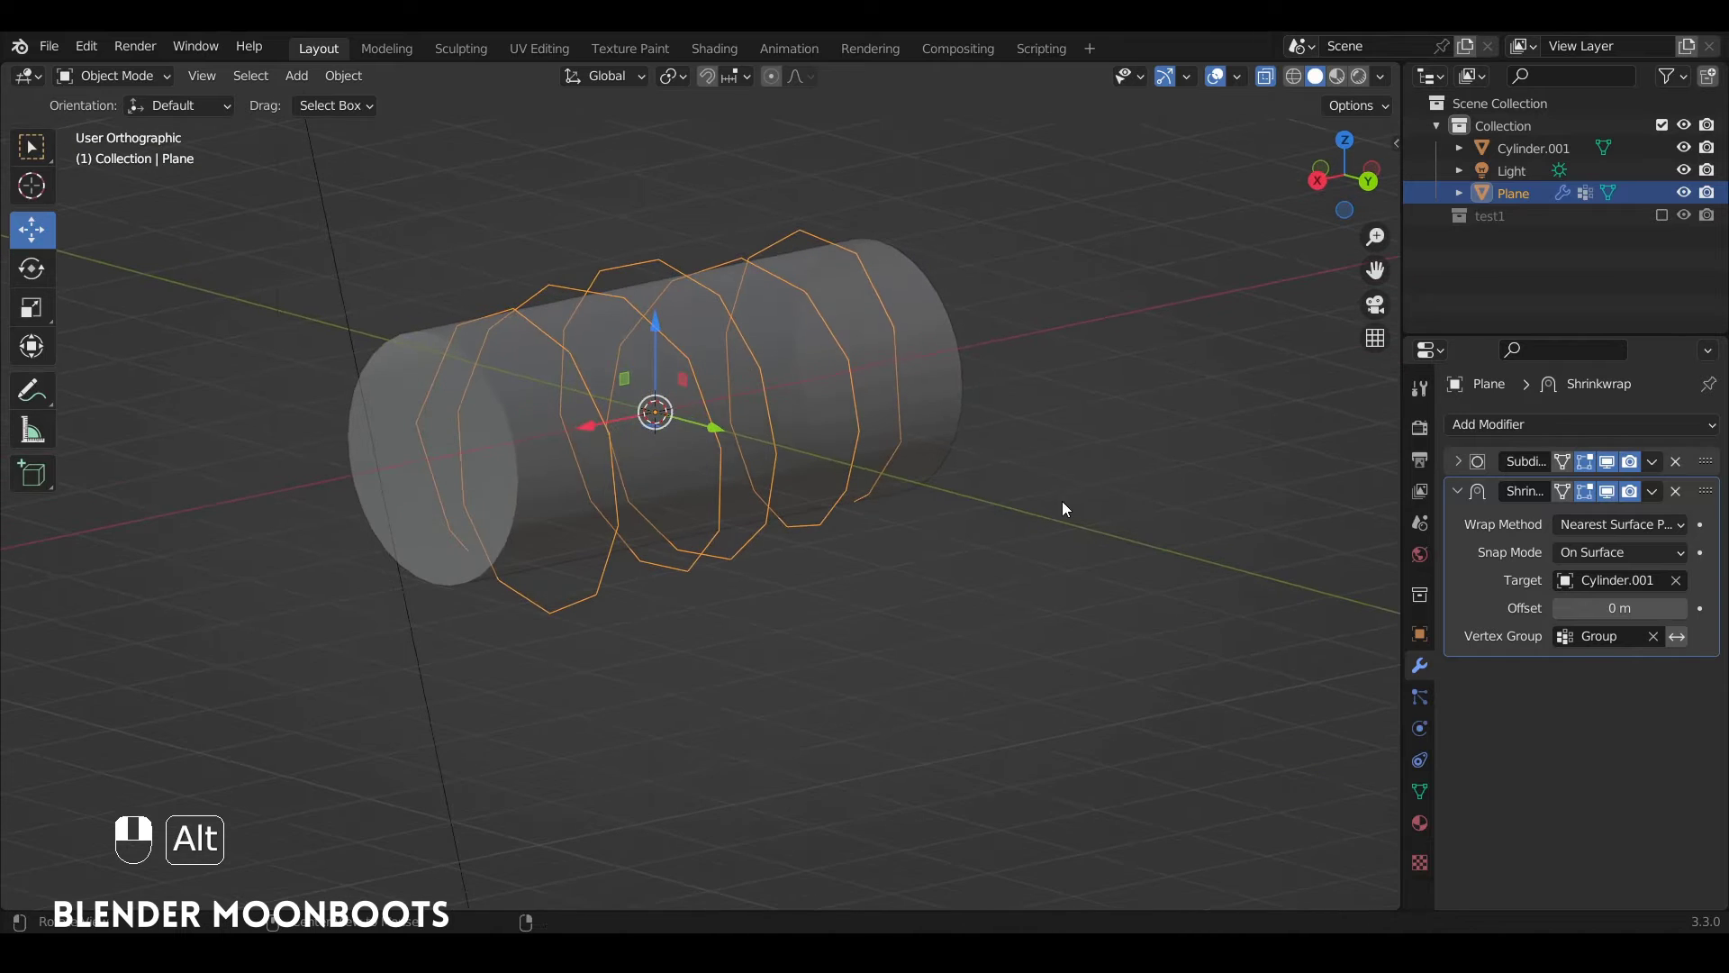
click(1676, 637)
alt+middle_drag(1111, 542, 808, 467)
key(KP_1)
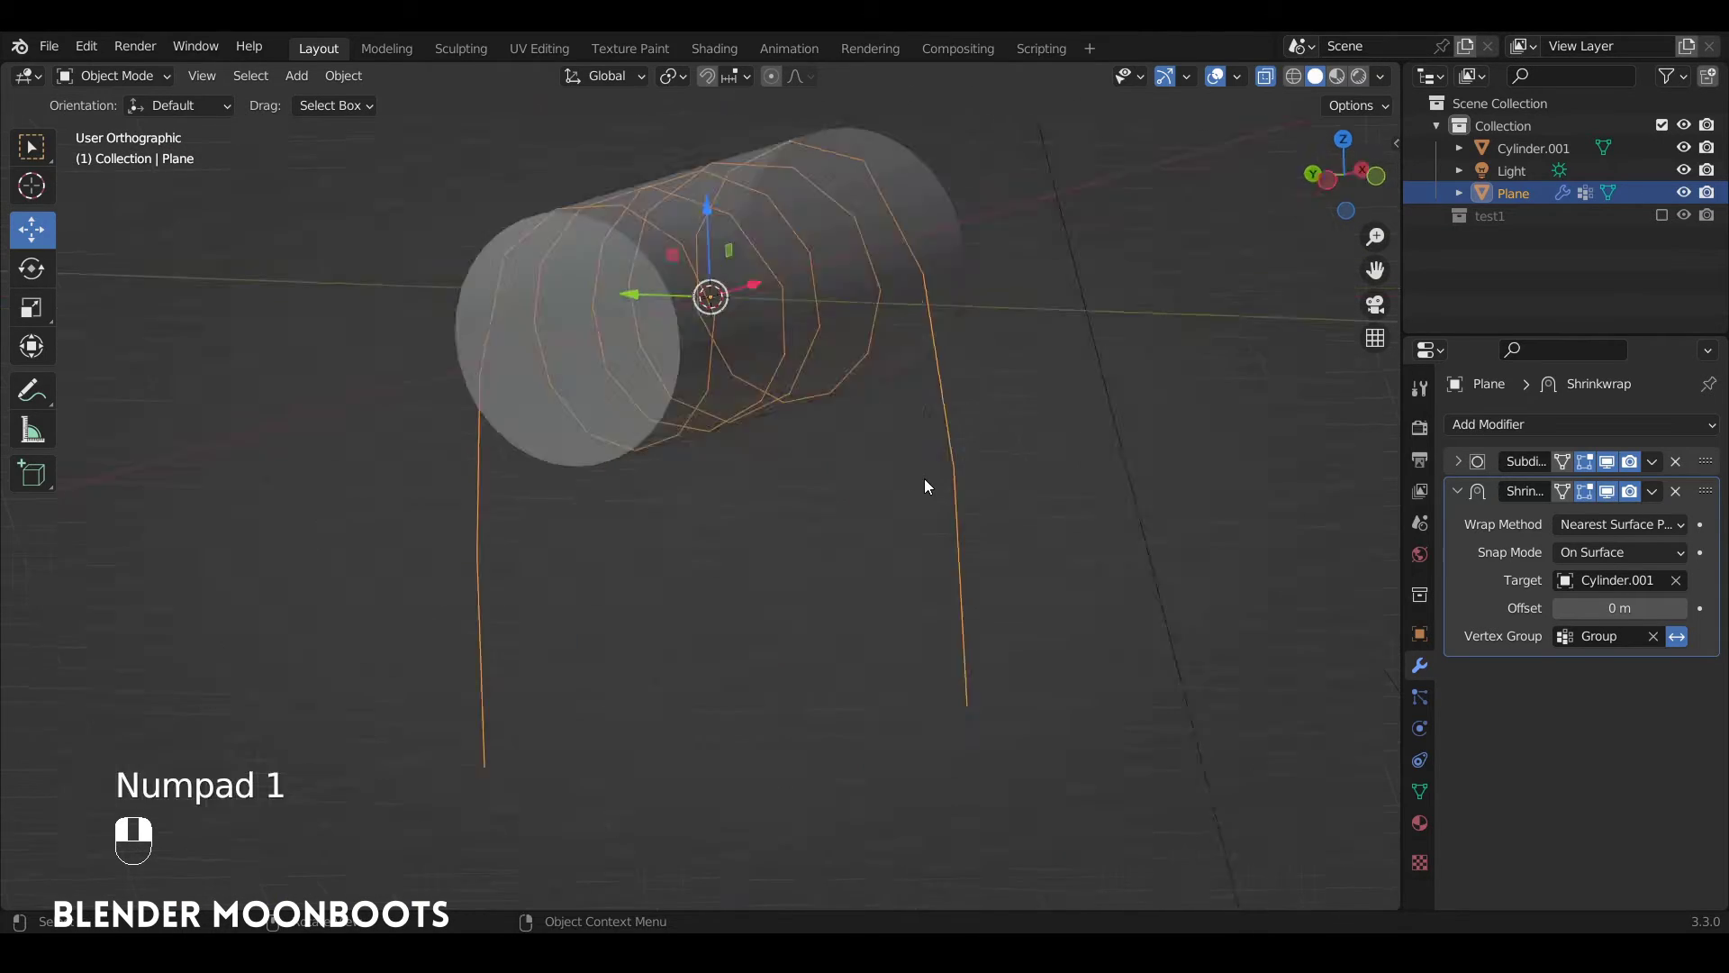
In right view, move the lowest vertex of each hanging end slightly inward along Y, toward the other end
key(KP_3)
key(KP_3)
key(Tab)
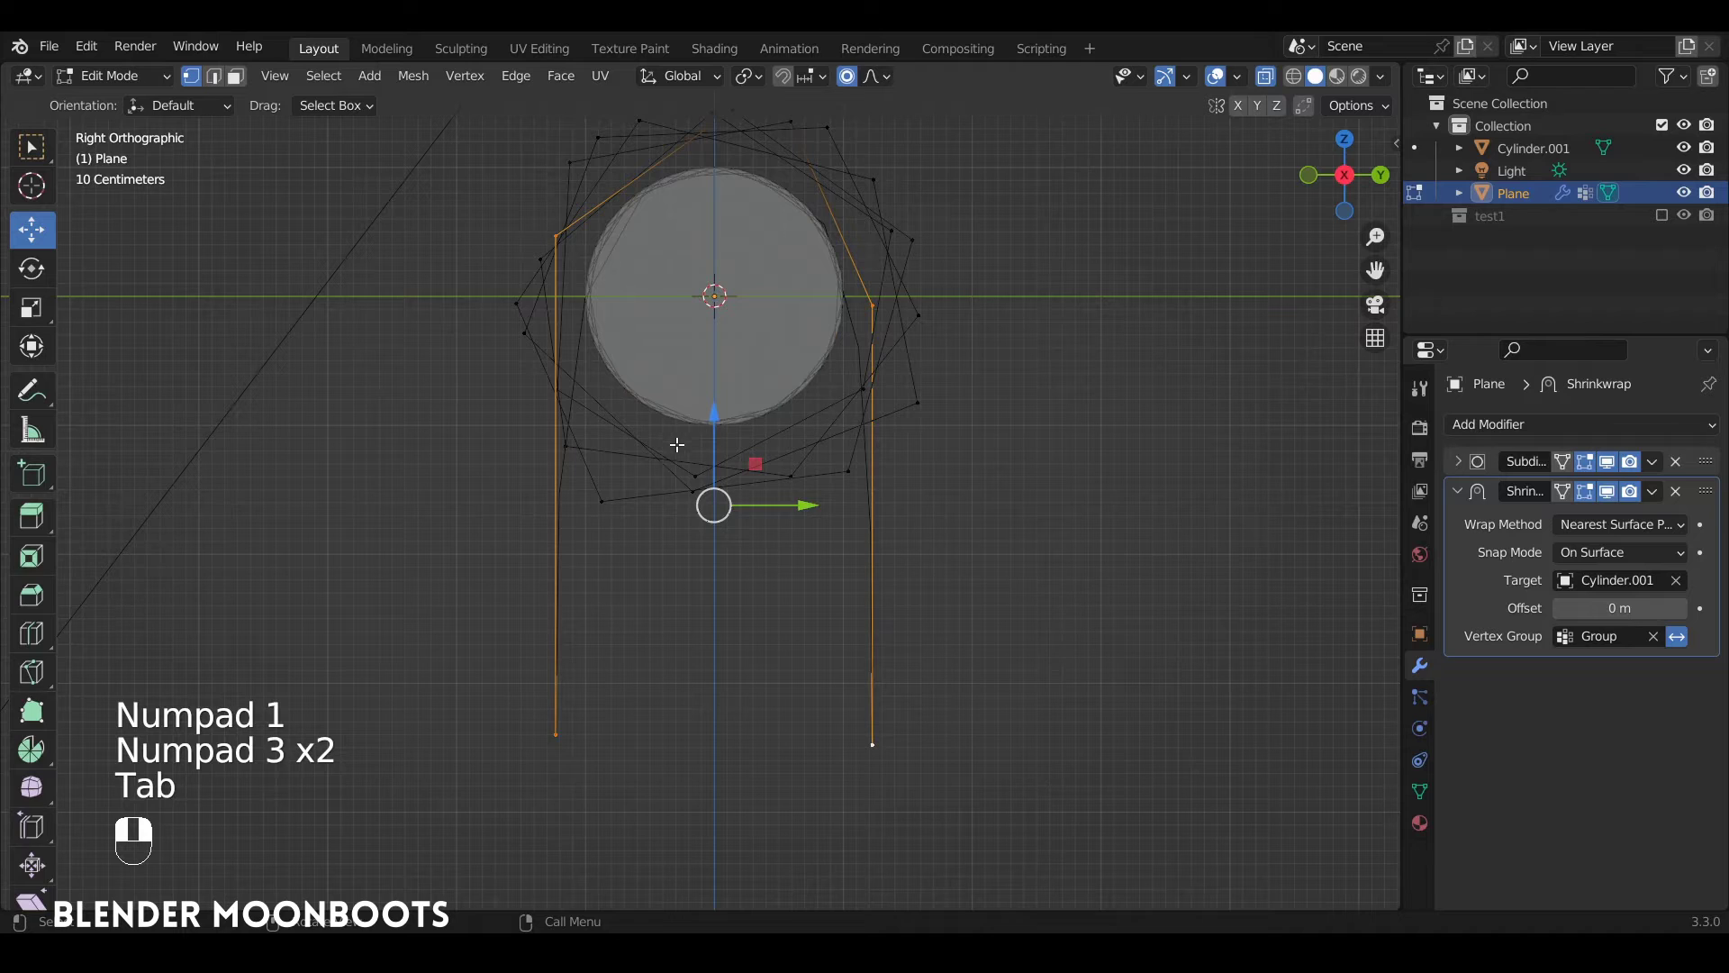
key(Tab)
key(Tab)
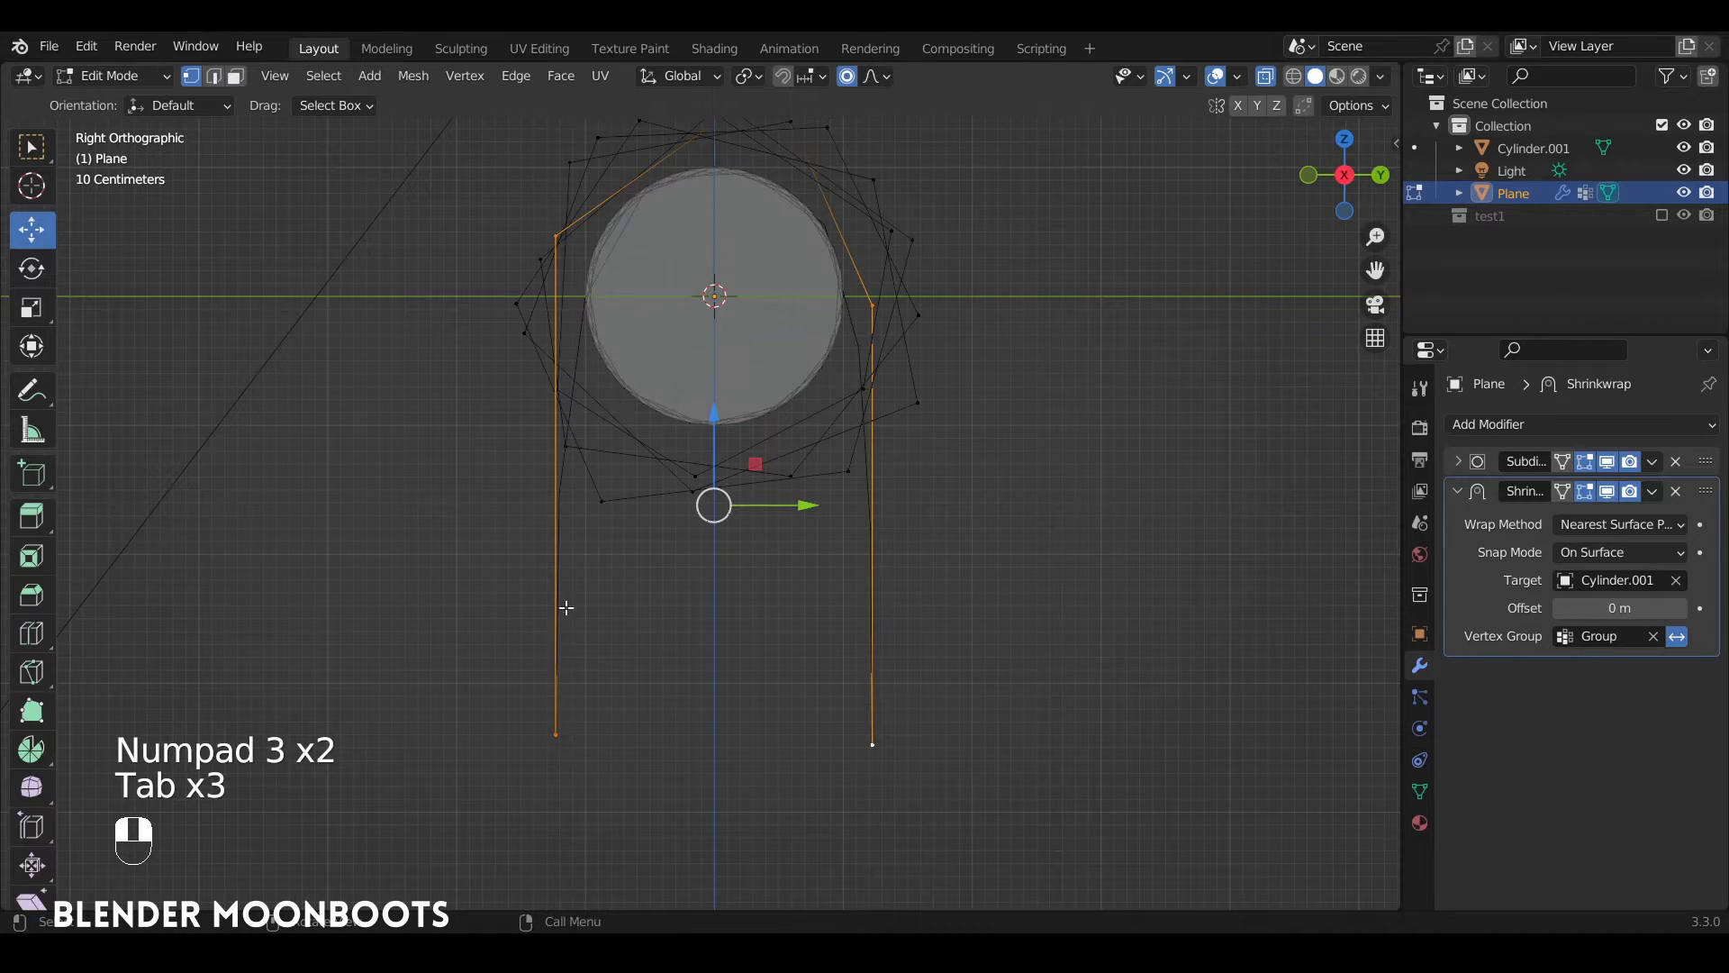
click(556, 735)
drag(658, 737, 735, 746)
click(874, 748)
drag(963, 743, 906, 751)
Leave mesh editing and turn off X-ray to display the cylinder as solid
key(Tab)
alt+drag(908, 632, 1072, 513)
key(Tab)
key(Tab)
key(alt+z)
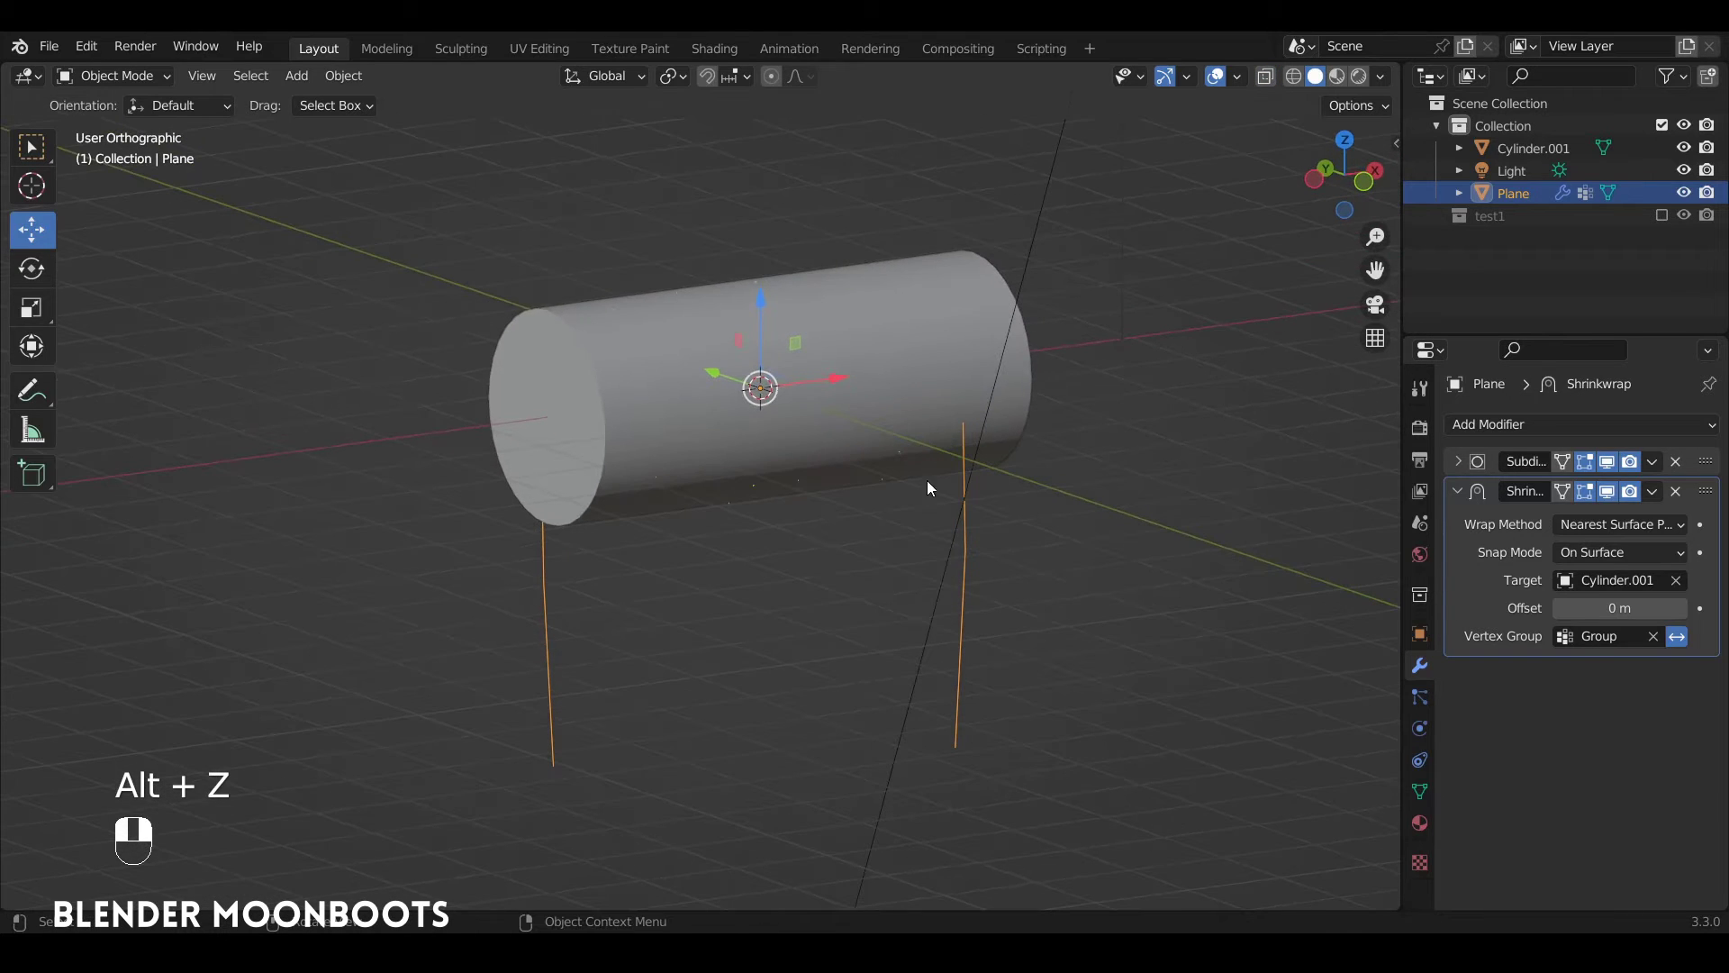
Add a Skin modifier after the Shrinkwrap to give the coil path thickness, then enter mesh editing
click(1460, 492)
click(1466, 425)
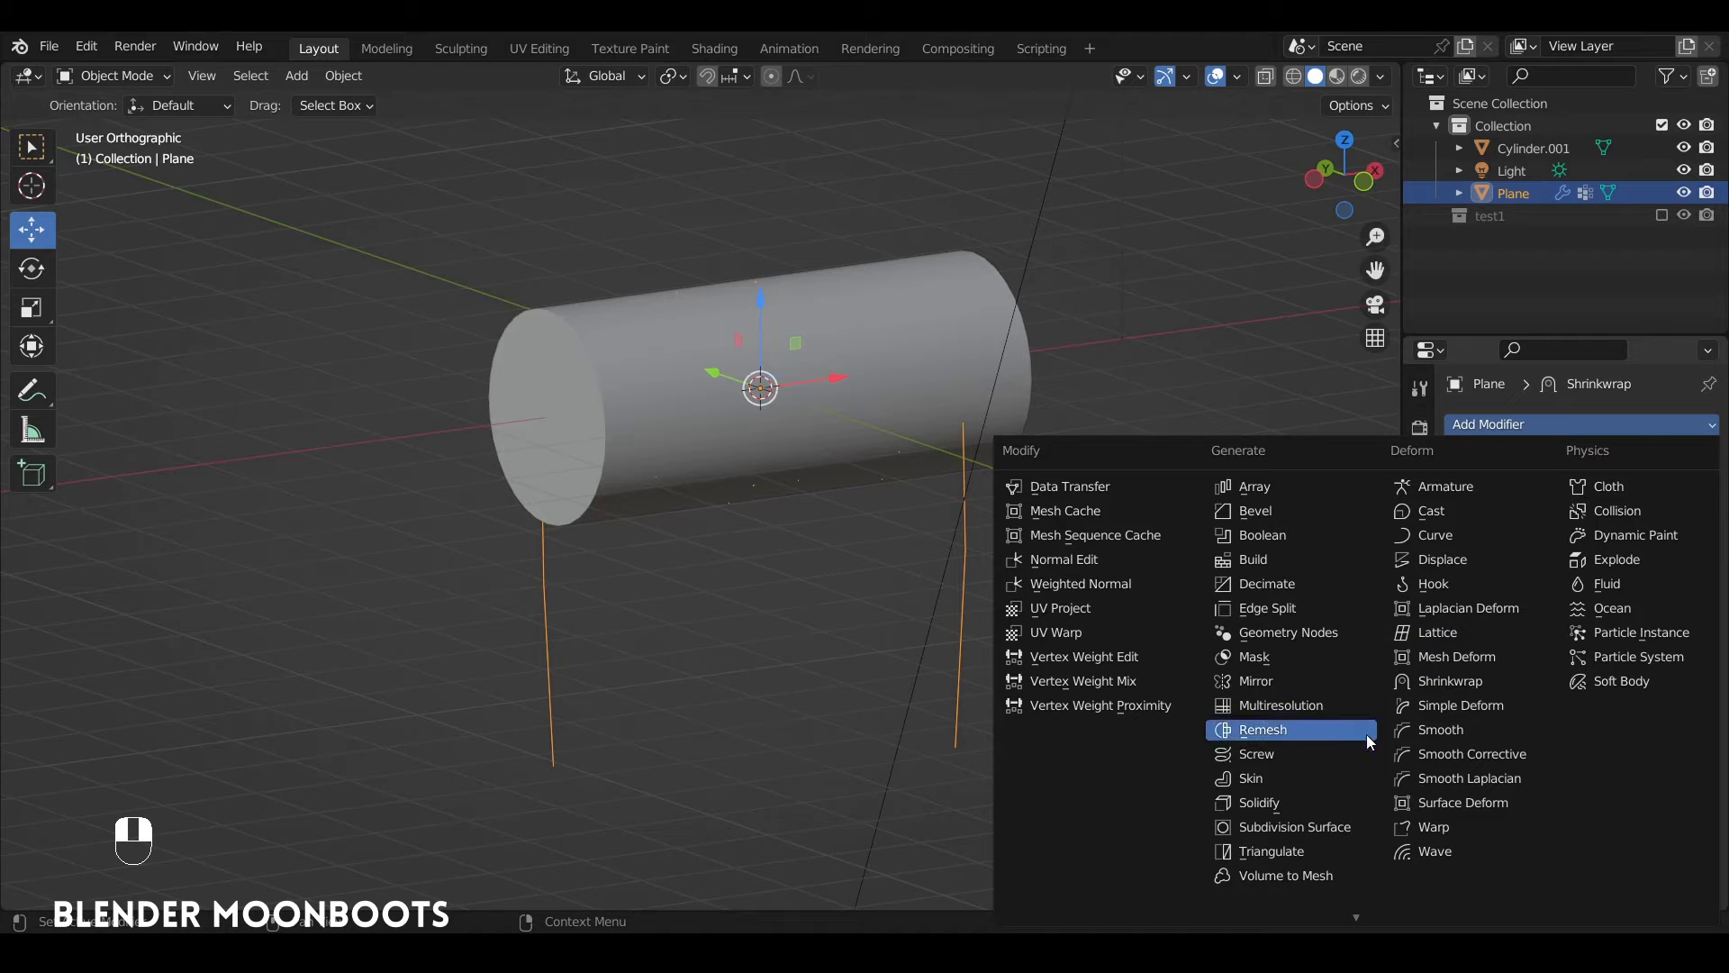
click(1328, 776)
alt+drag(1243, 581, 1126, 618)
key(Tab)
Select all of the coil's vertices and scale their skin radius by about 1.471
key(a)
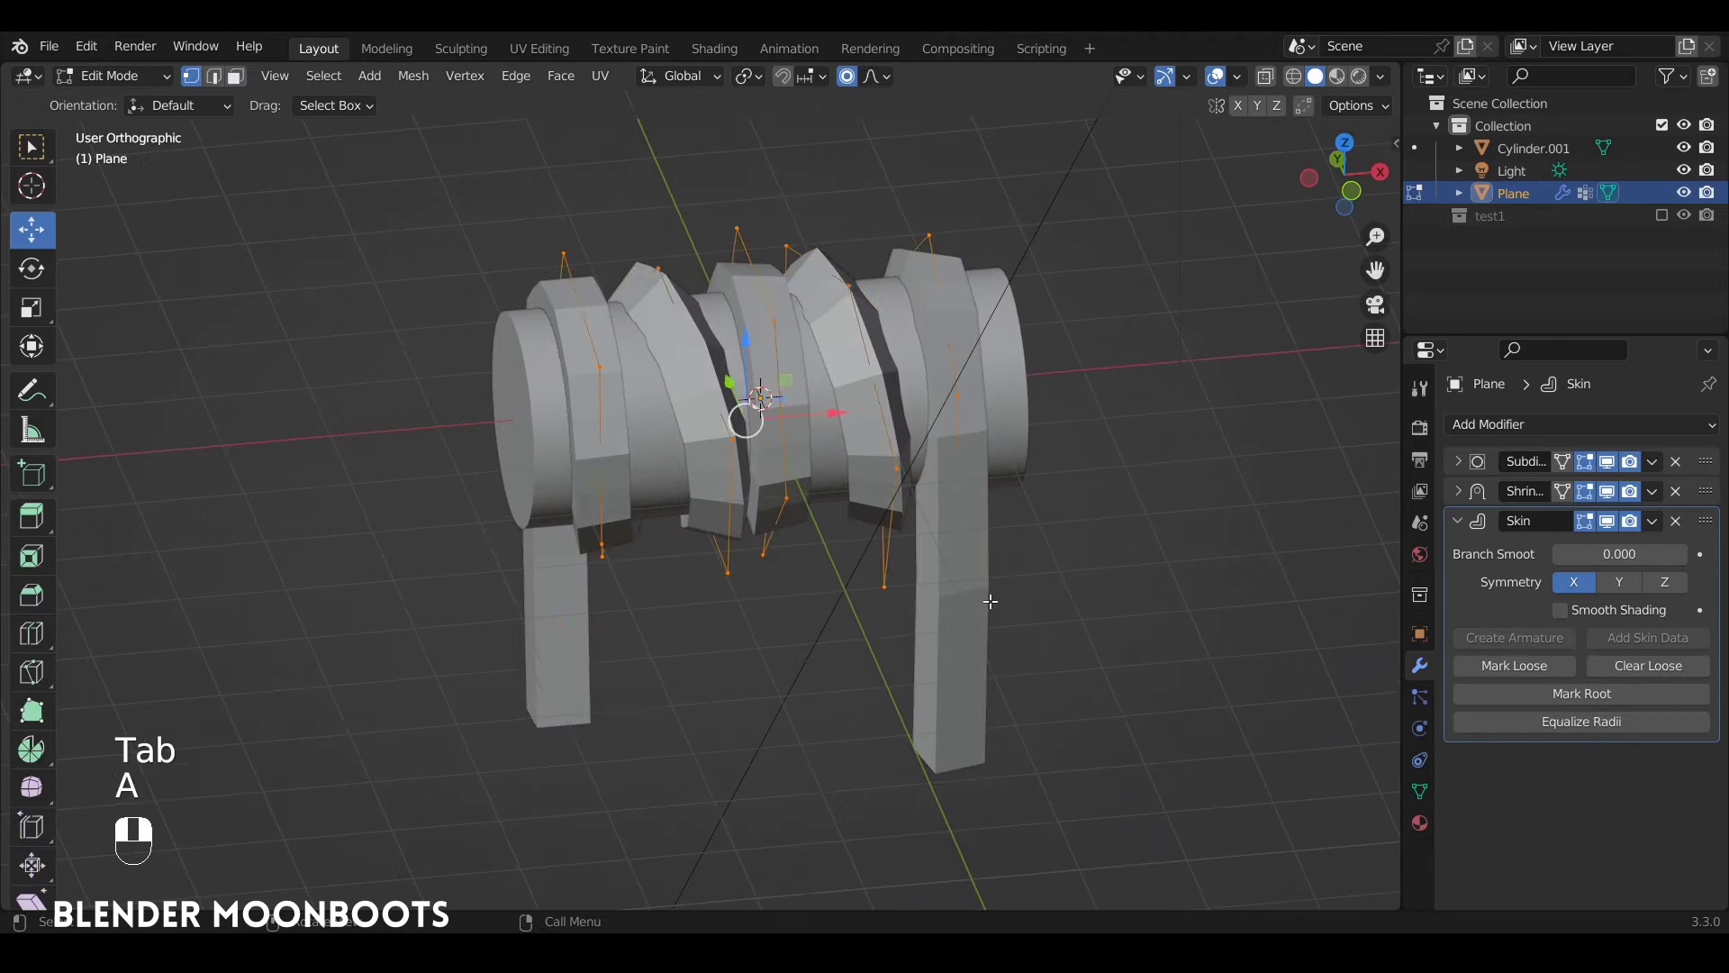
alt+drag(996, 594, 959, 604)
alt+drag(962, 603, 964, 604)
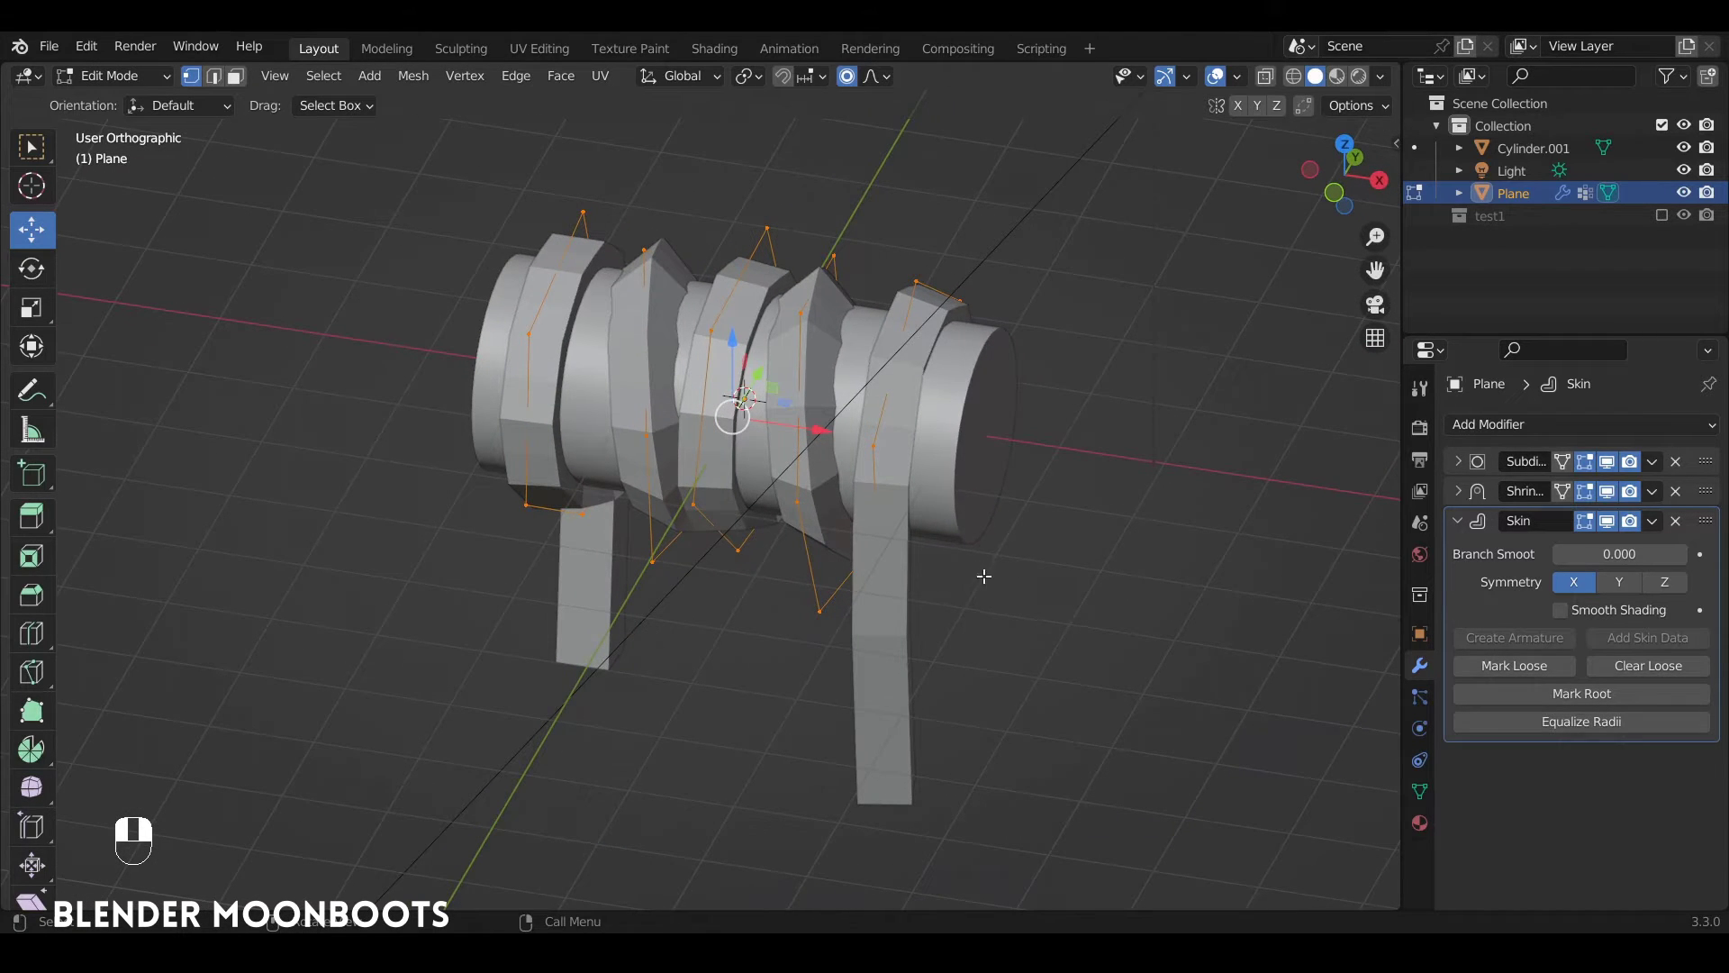
key(ctrl+a)
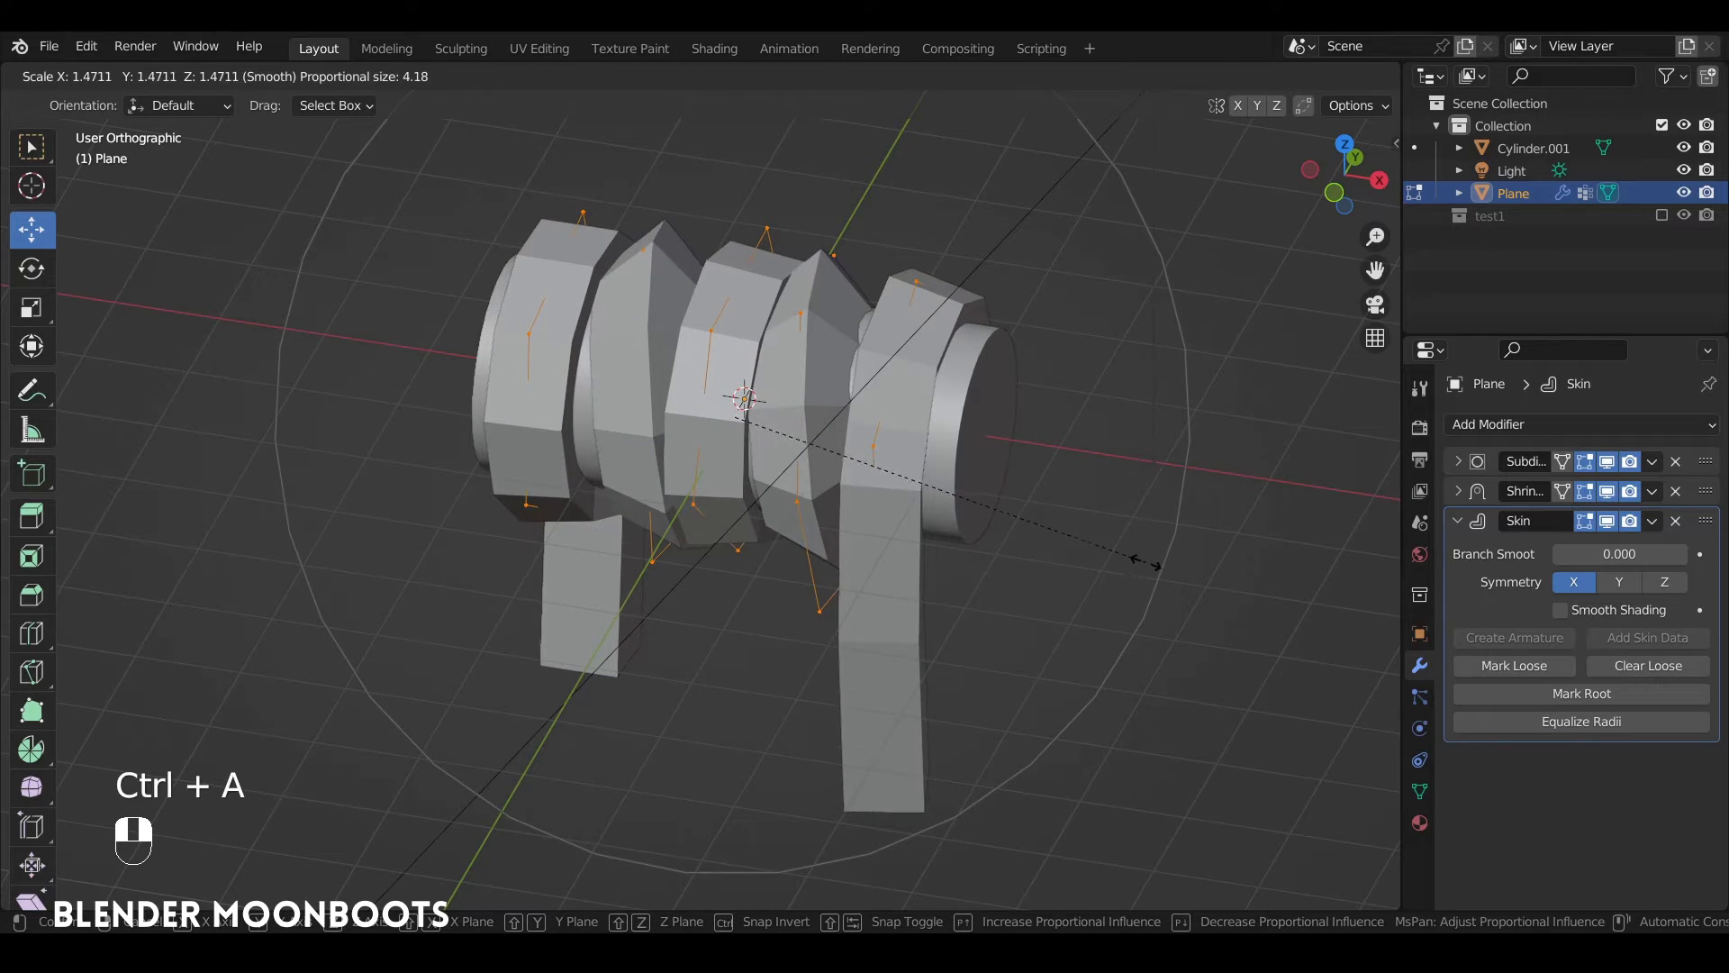
click(1143, 563)
Examine the skin radius values for the whole path and for a single vertex, then return to object mode
key(n)
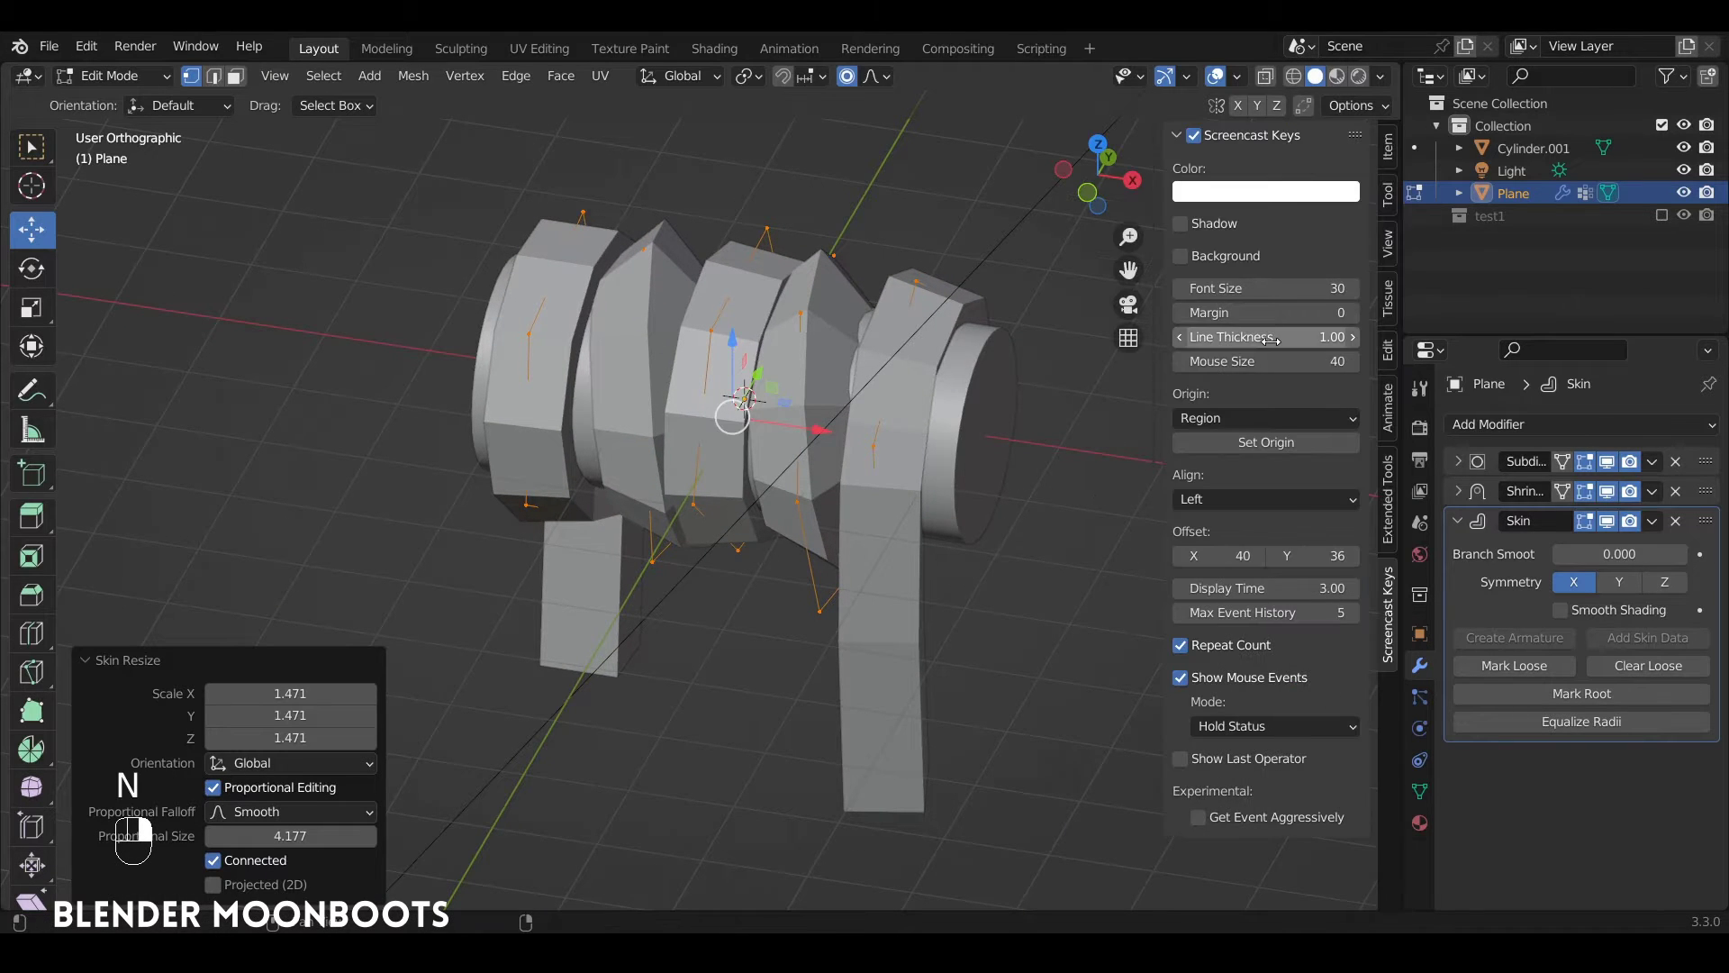
click(1388, 149)
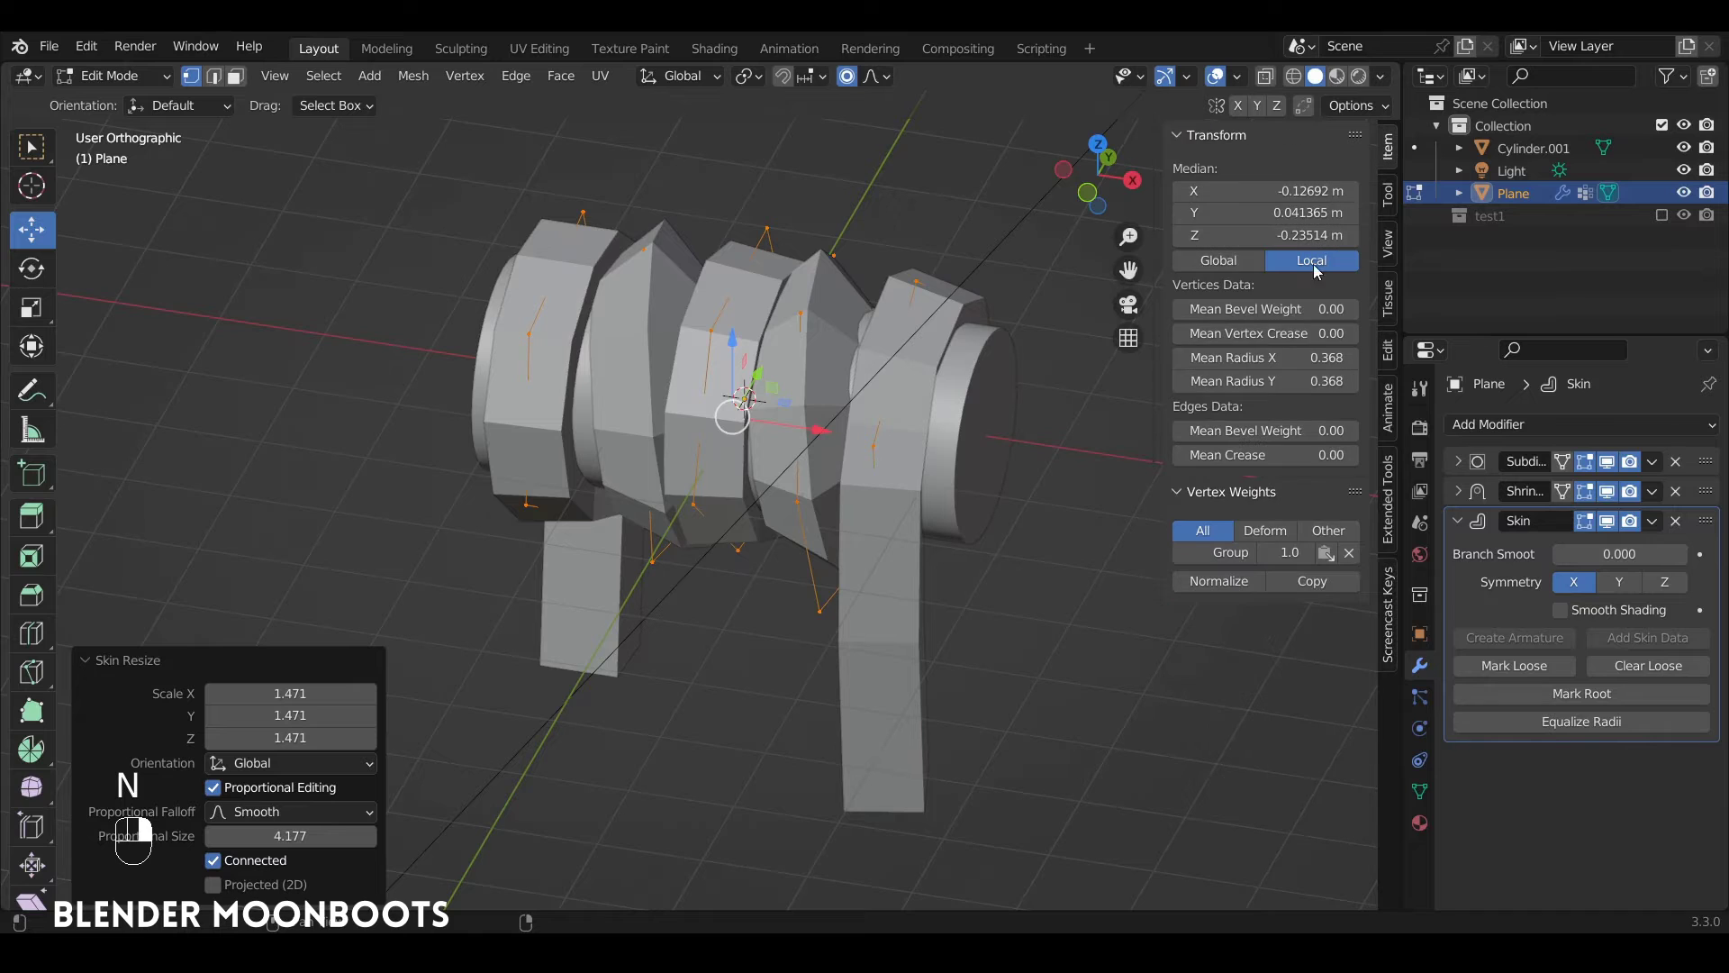
click(827, 501)
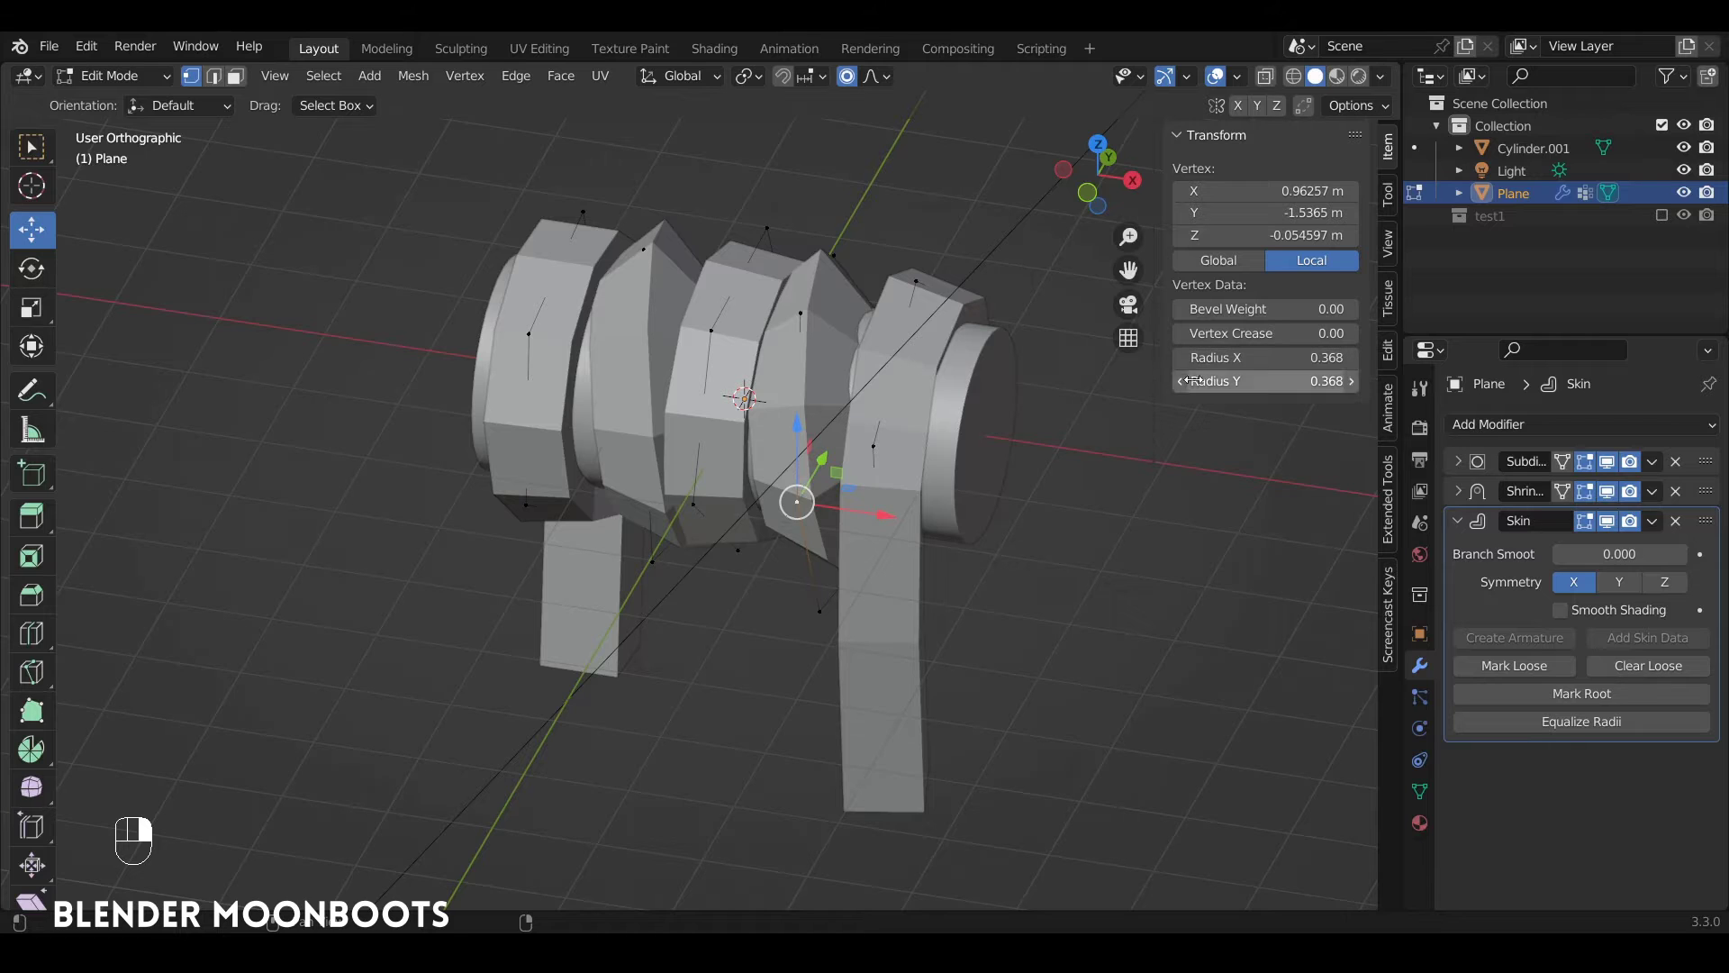
key(n)
key(Tab)
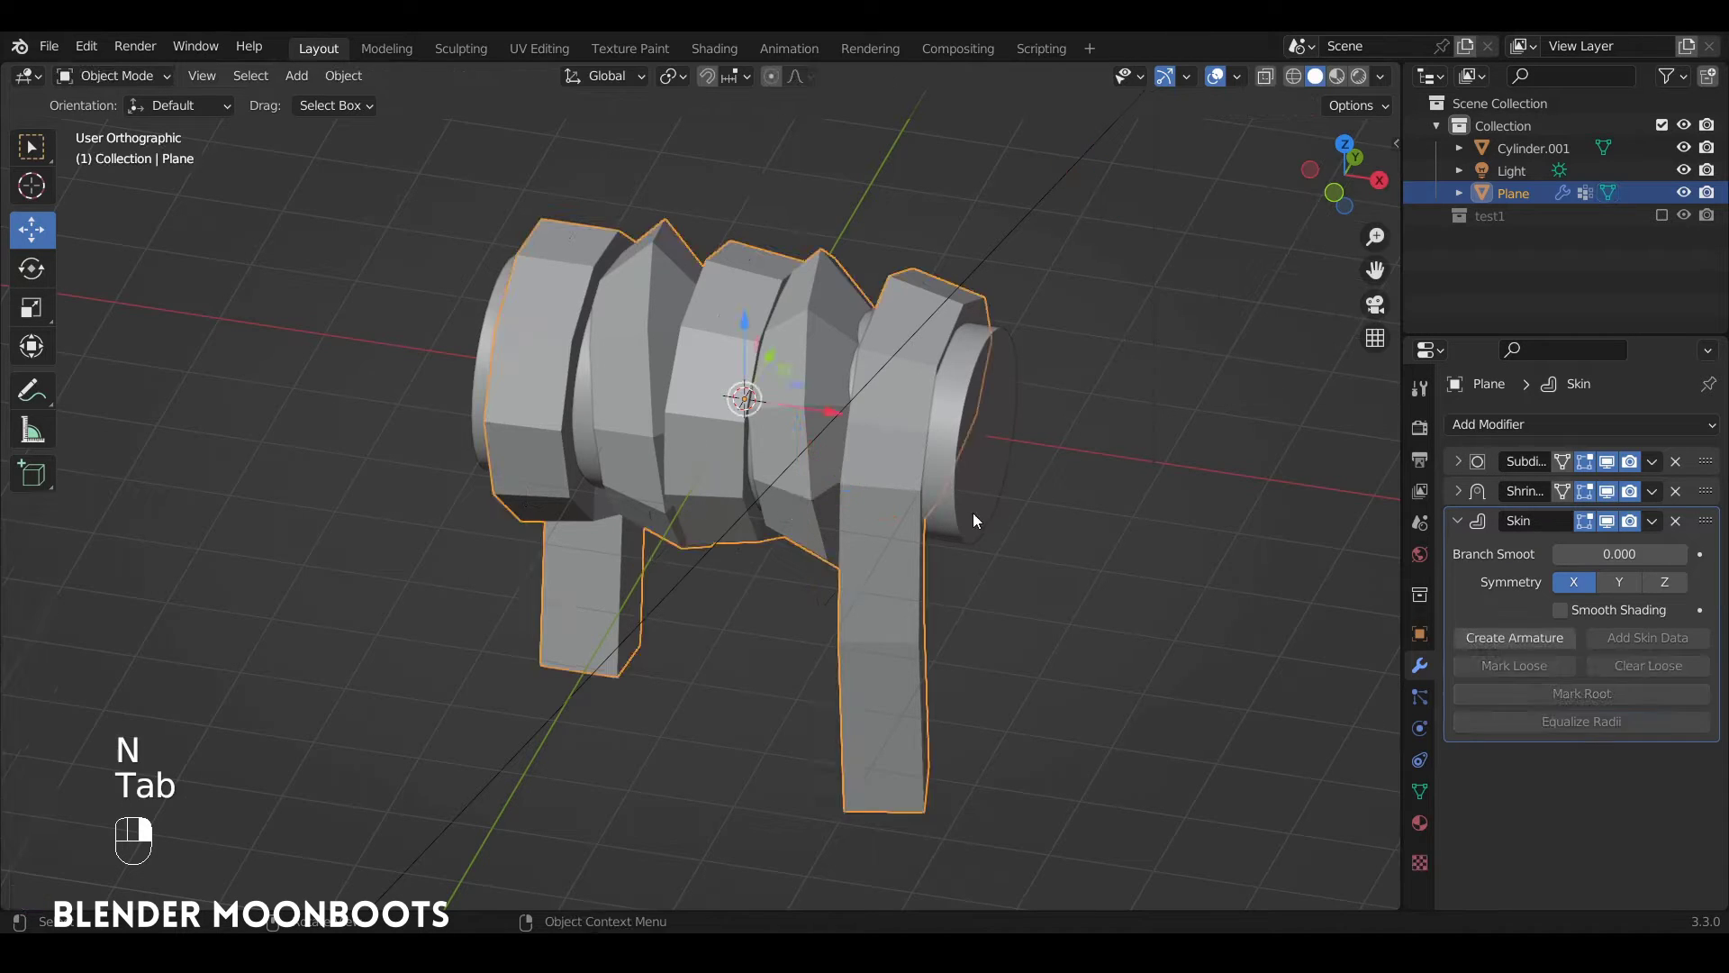
Rescale the skin radius of all the coil's vertices once more, then return to object mode
key(Tab)
key(ctrl+a)
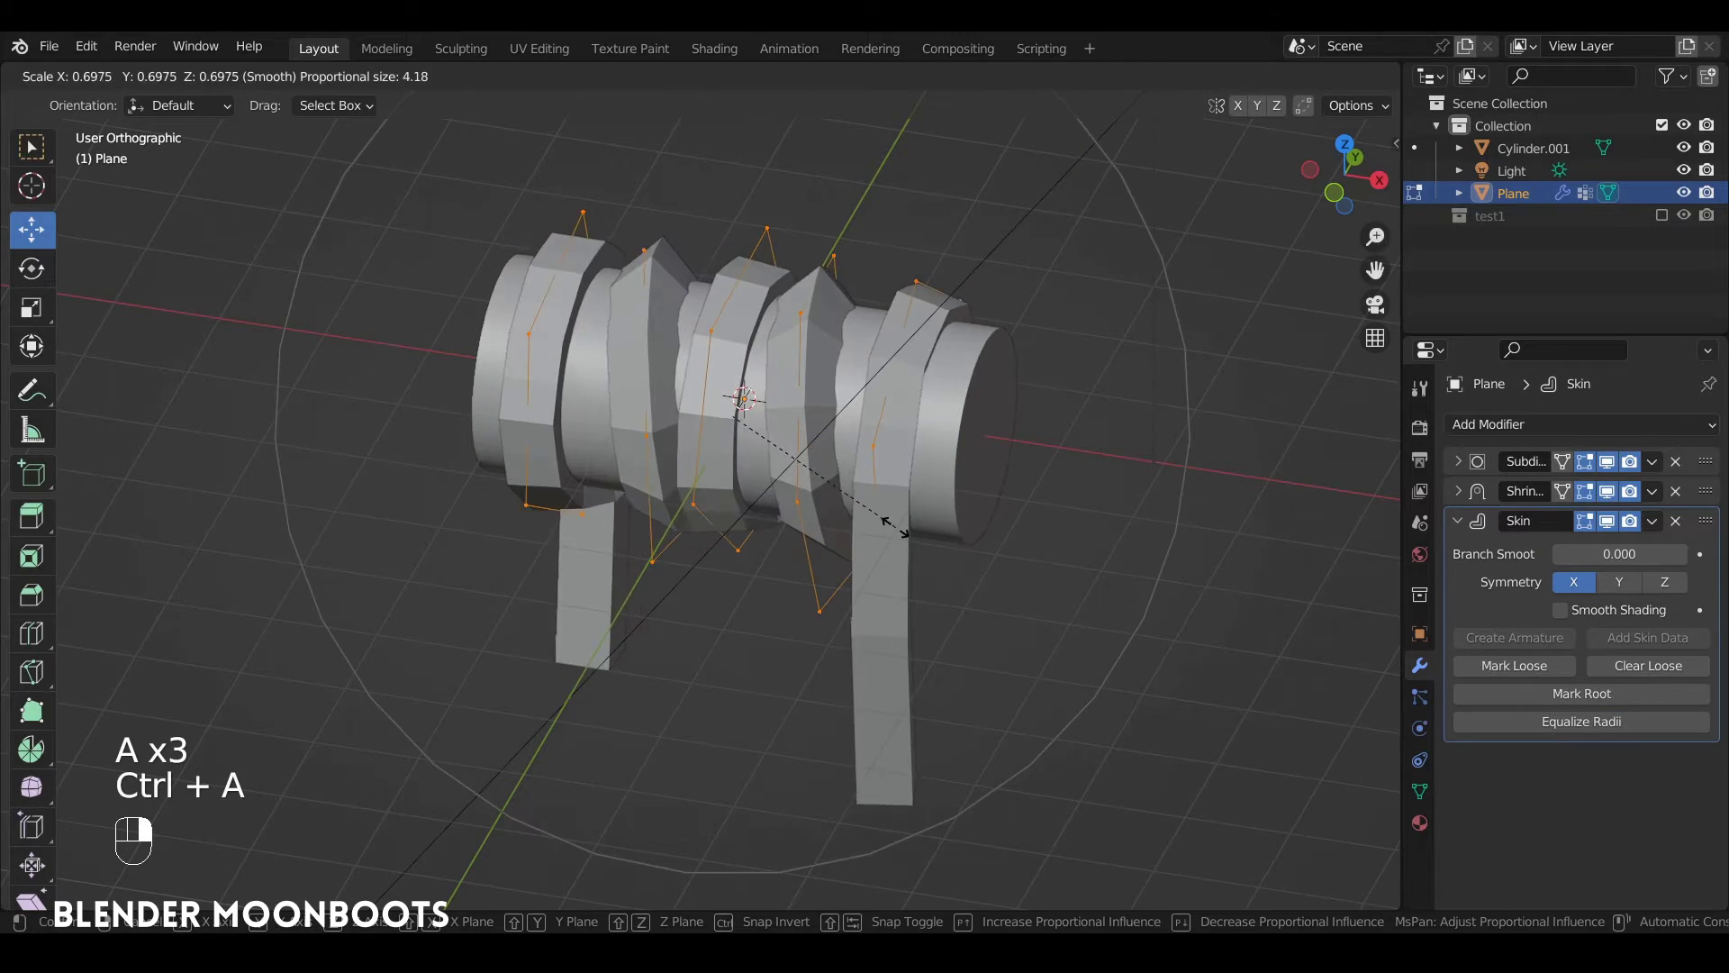
click(974, 518)
key(Tab)
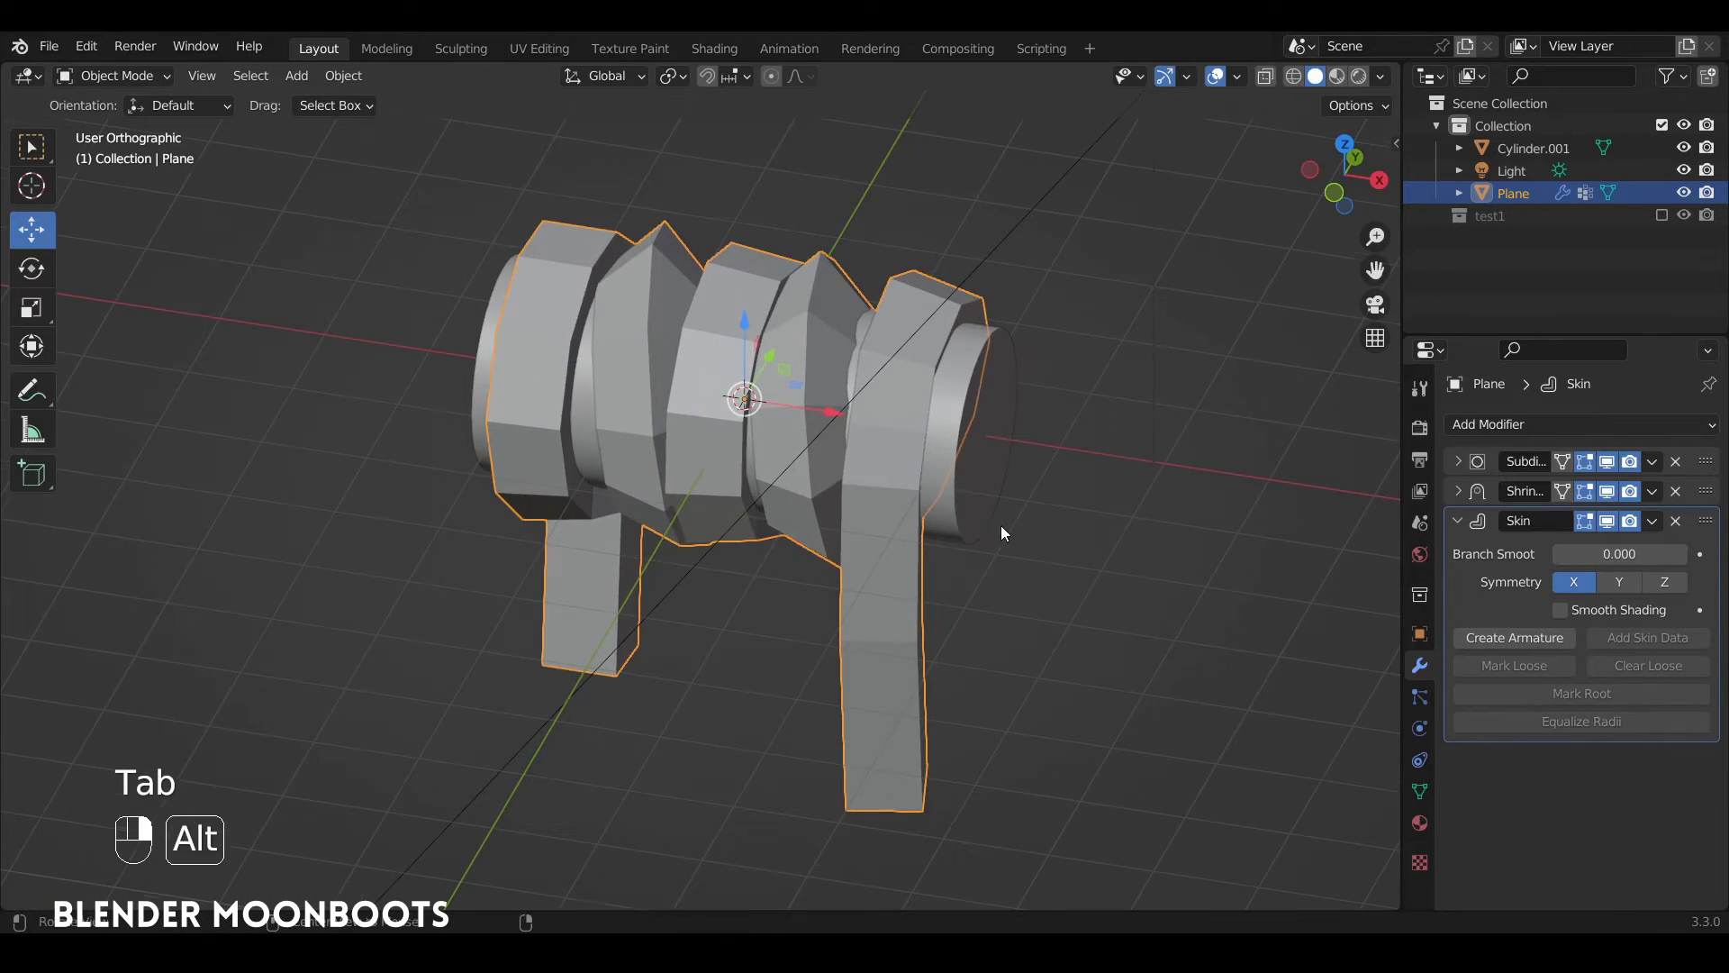
alt+drag(1000, 528, 1158, 515)
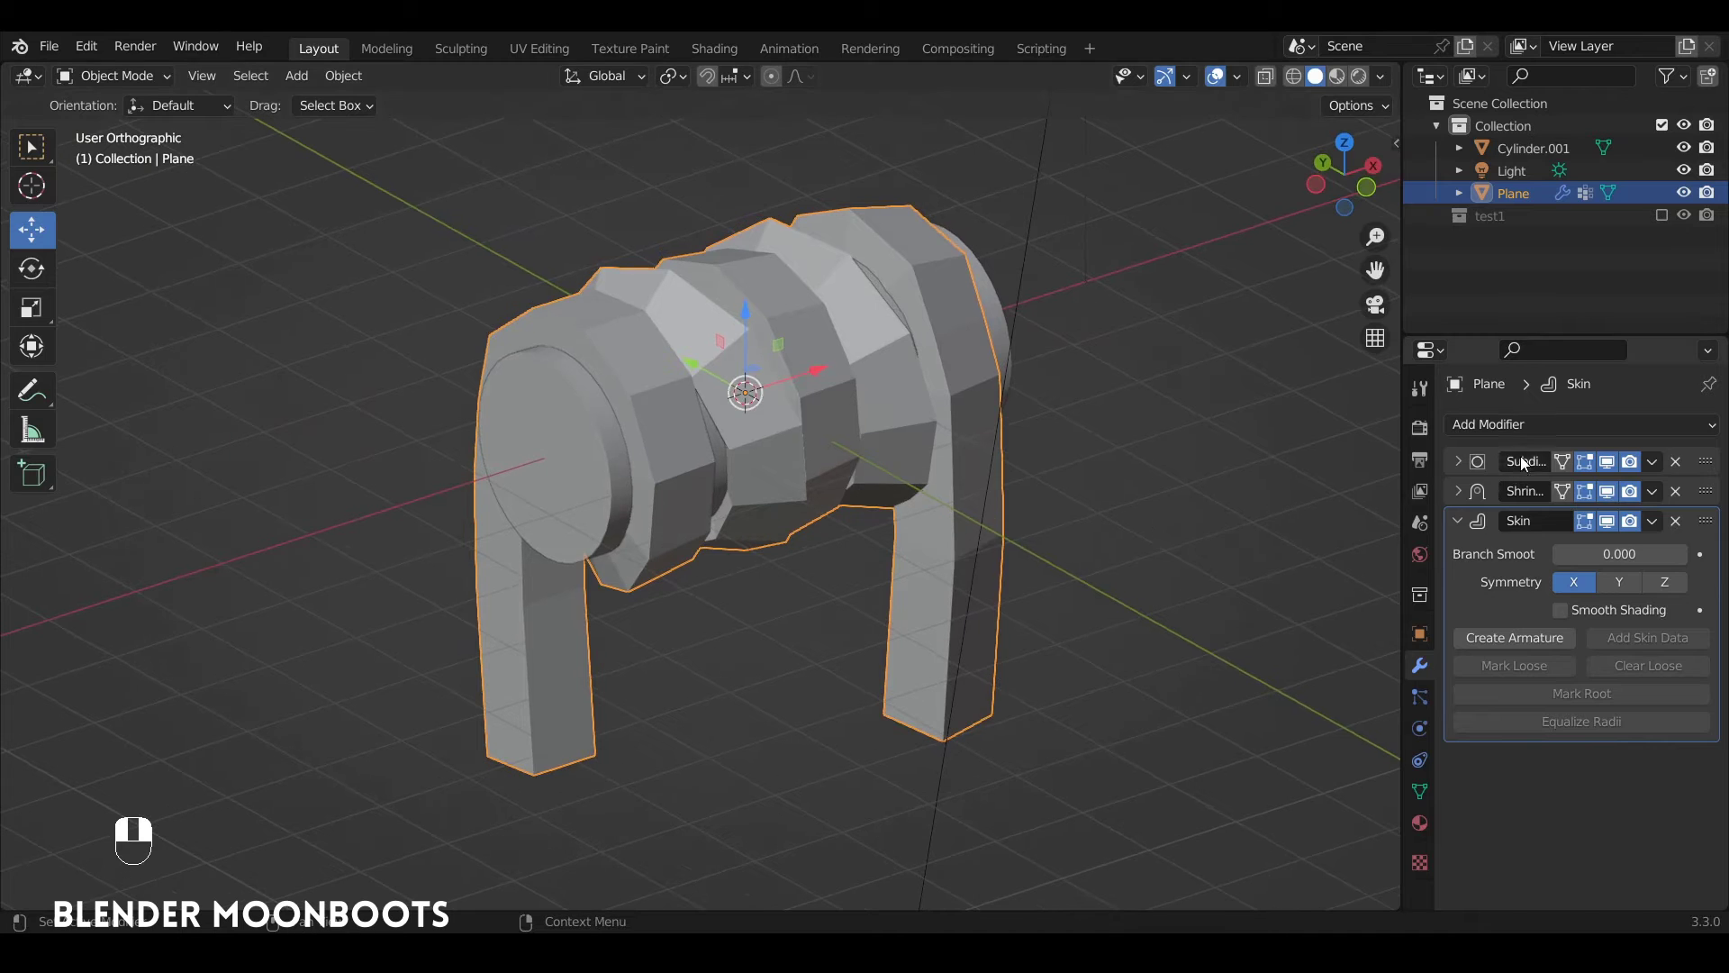
Add a second Subdivision Surface modifier after the Skin modifier and set its viewport level to 2
click(1522, 424)
click(1331, 822)
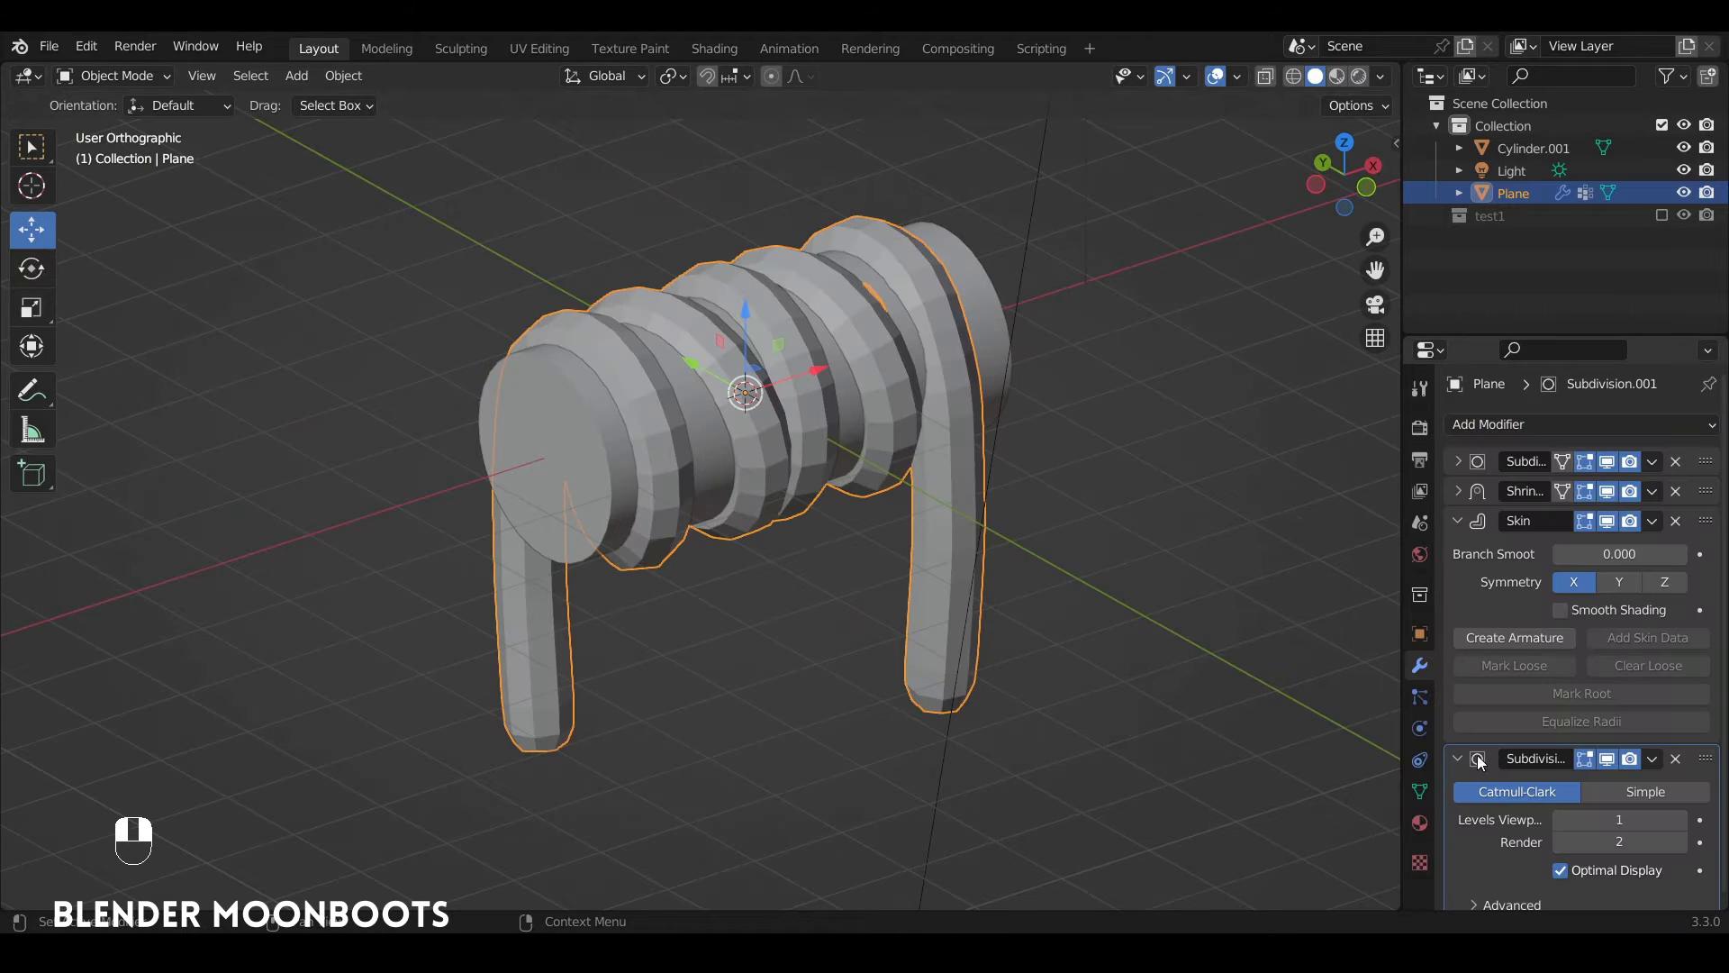
click(1685, 820)
alt+drag(1306, 684, 1189, 680)
Shade the coil smooth and enable Smooth Shading in its Skin modifier
right_click(959, 549)
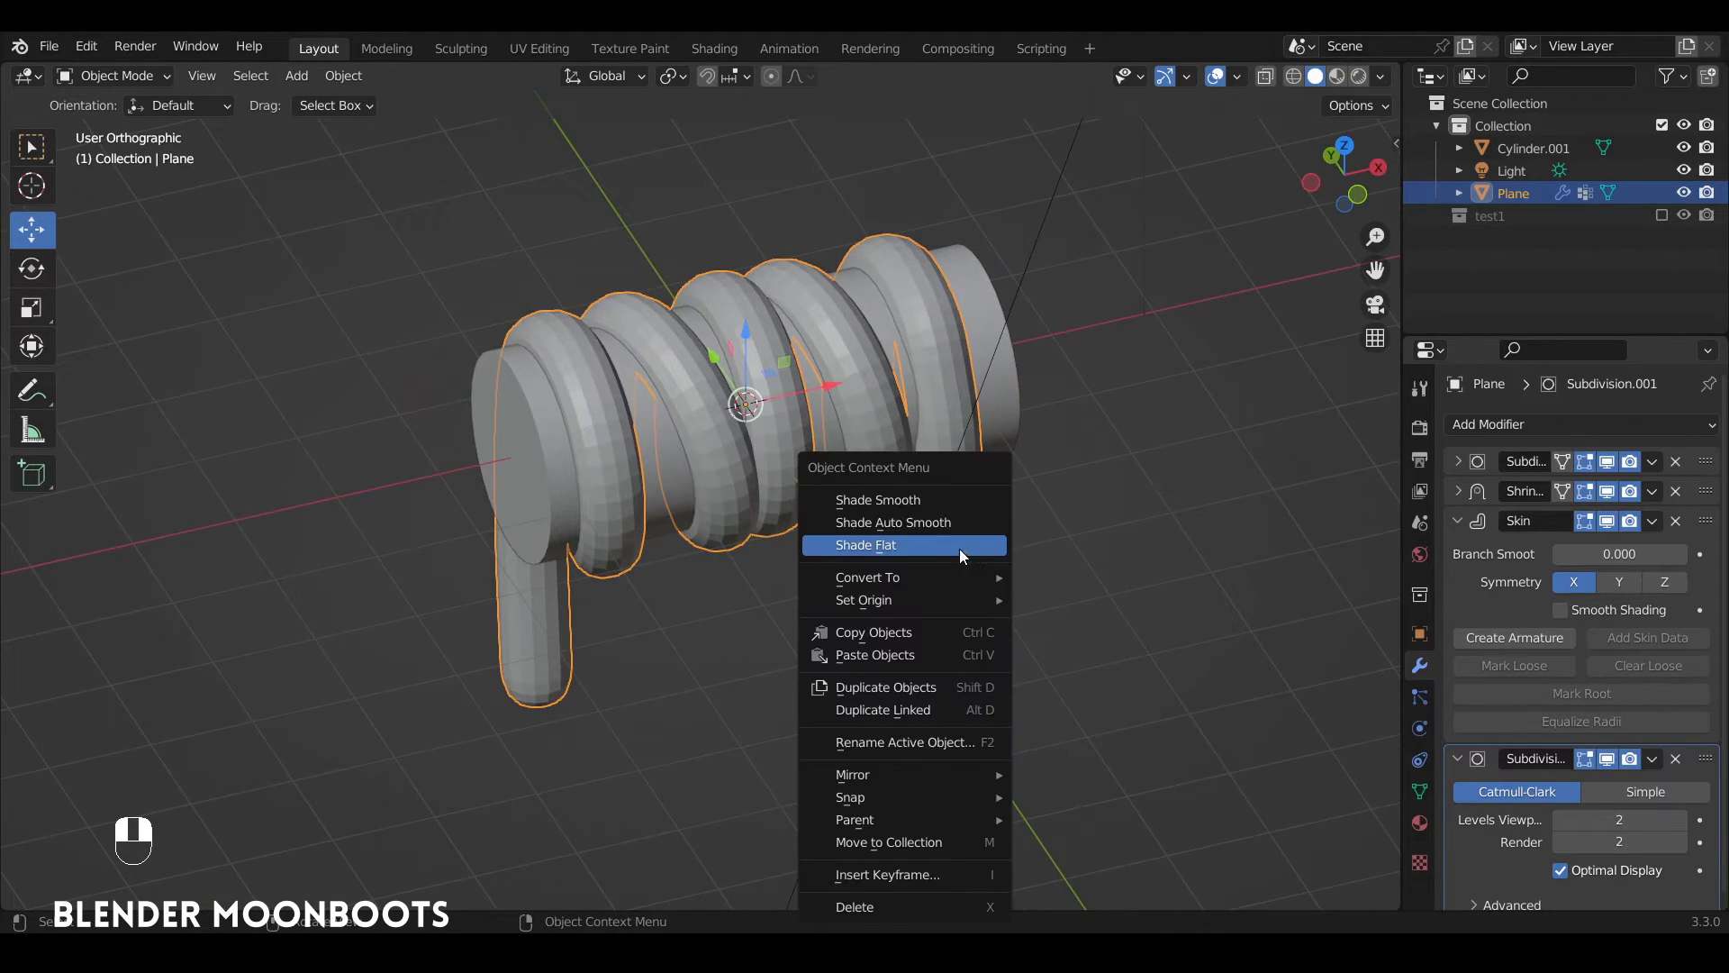
click(955, 501)
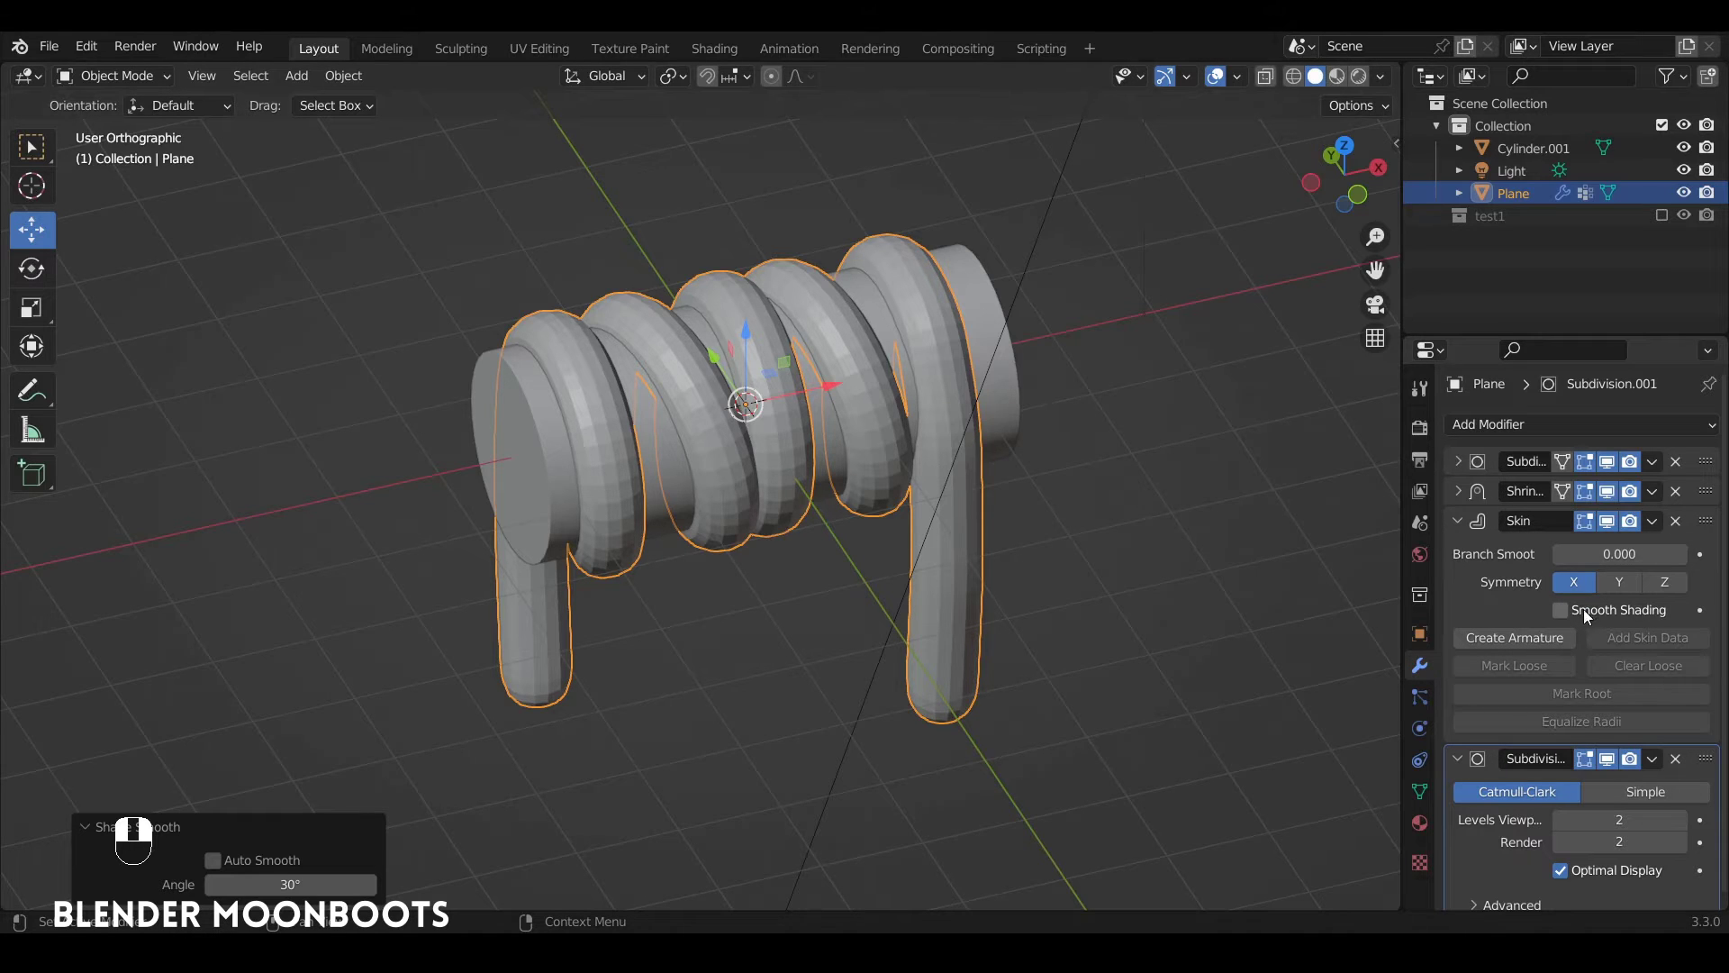
alt+drag(1331, 582, 804, 399)
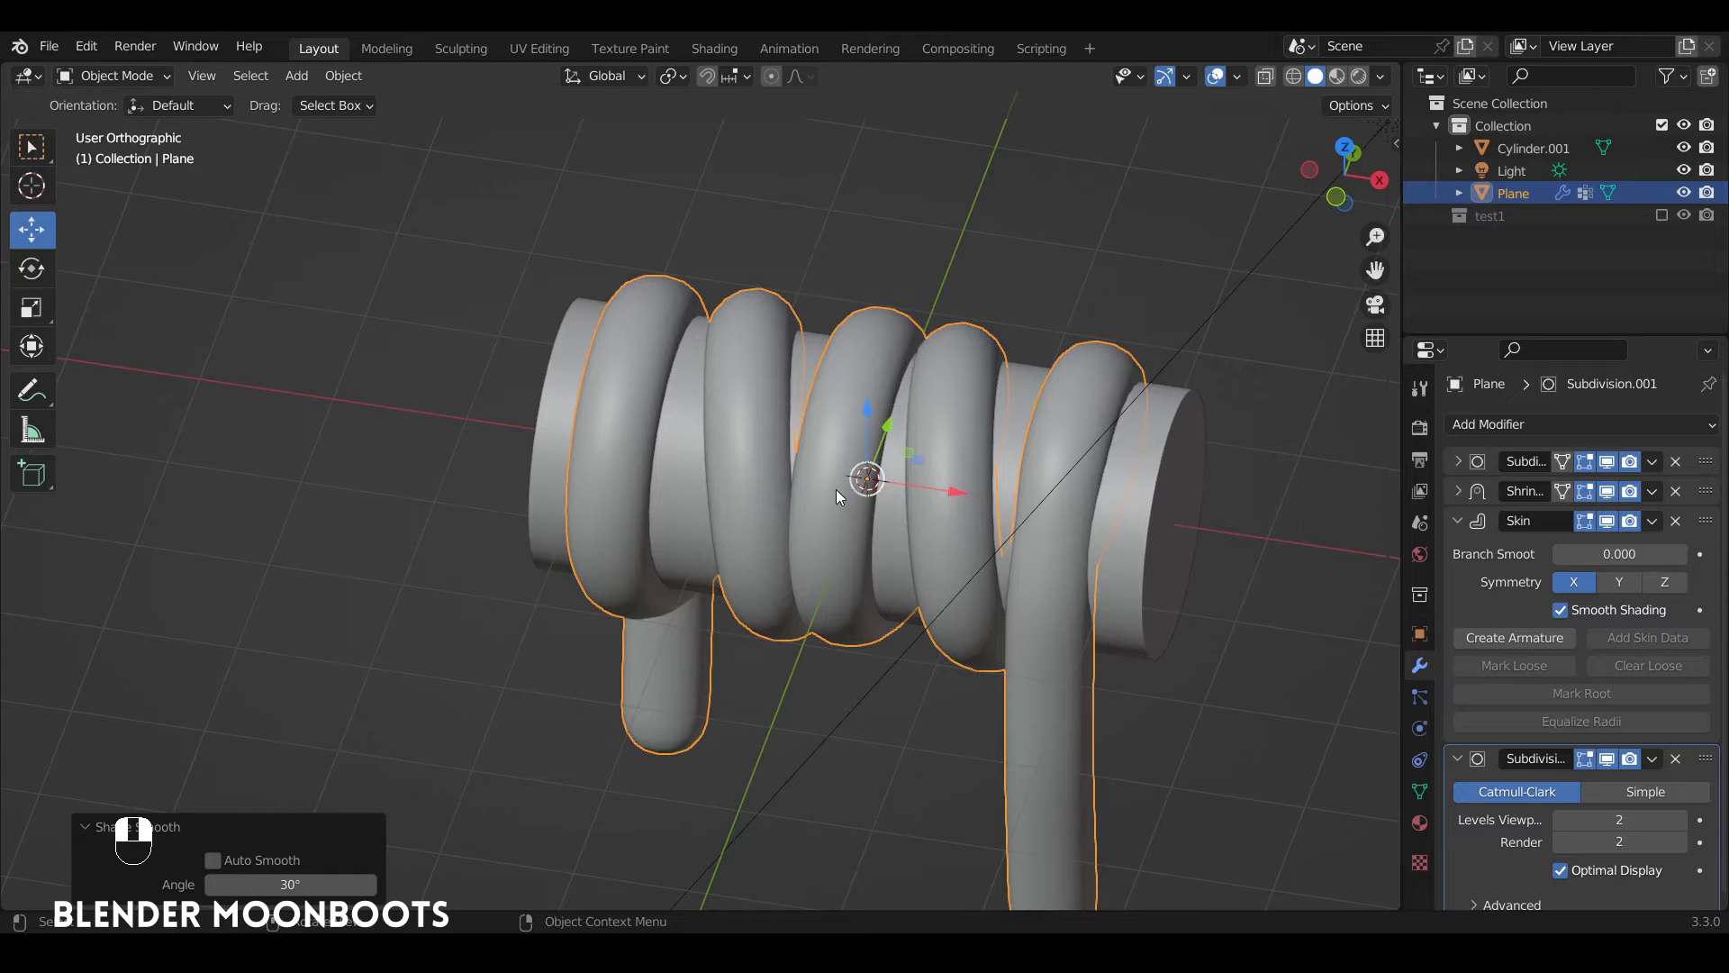
Select the path vertices along the front and bottom of the middle turn and assign them to the active vertex group
key(Tab)
alt+drag(838, 496, 817, 487)
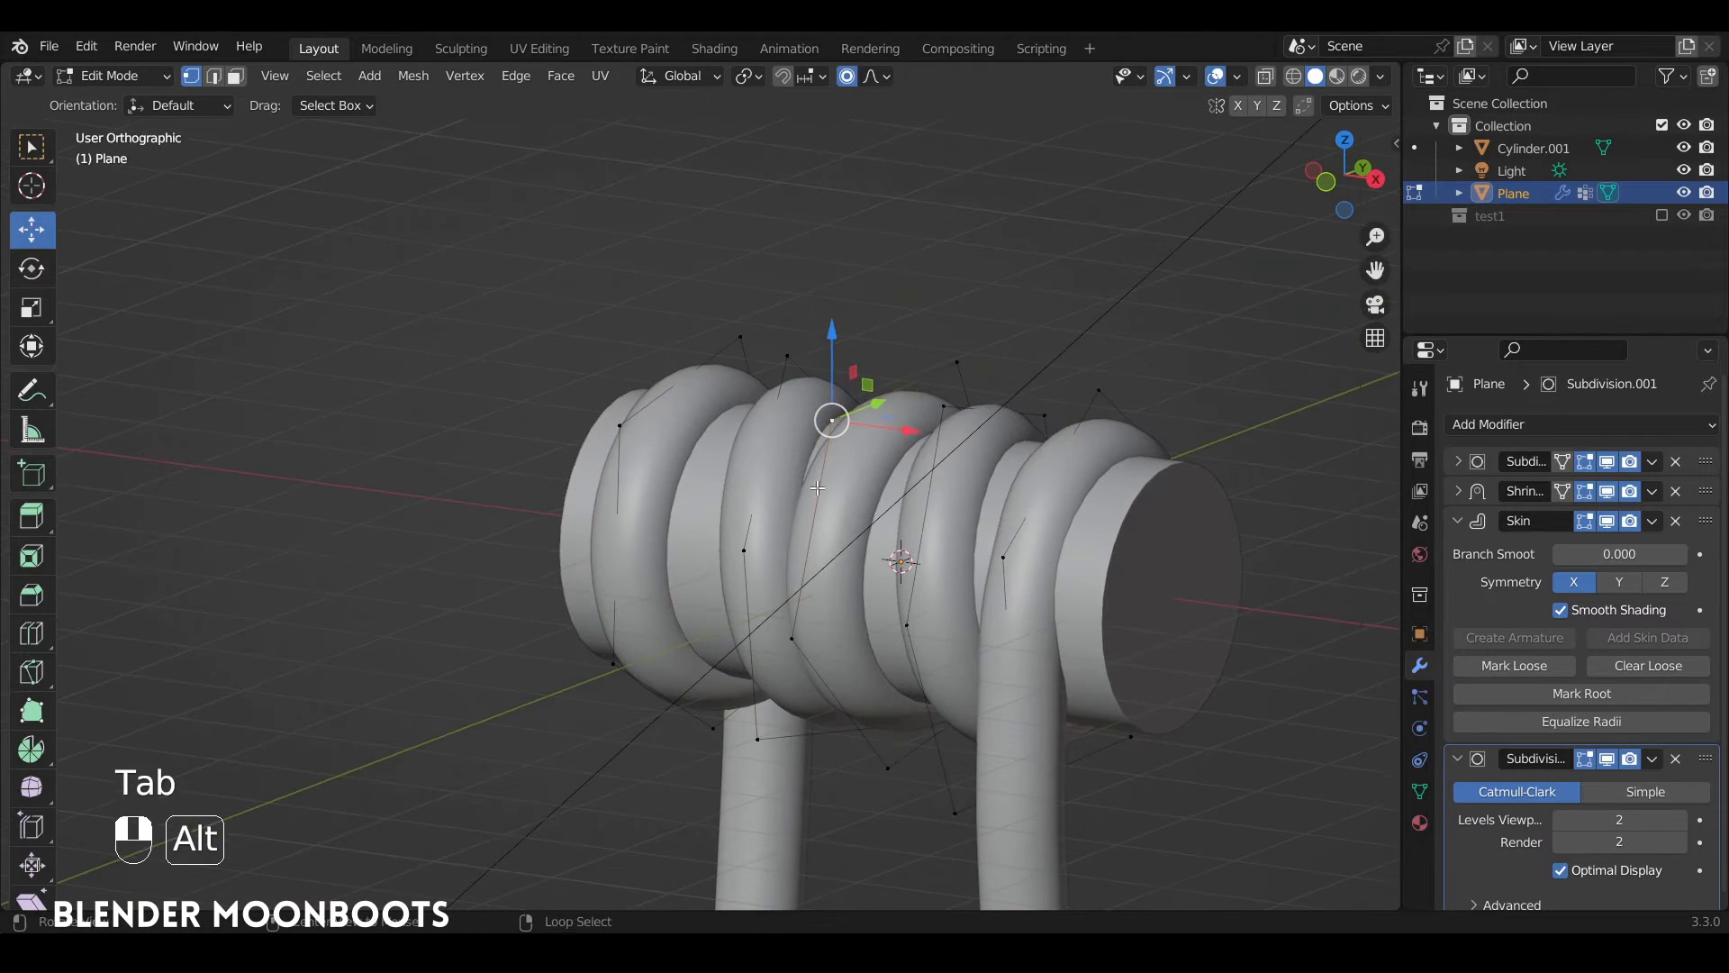
ctrl+click(883, 761)
alt+drag(883, 761, 840, 559)
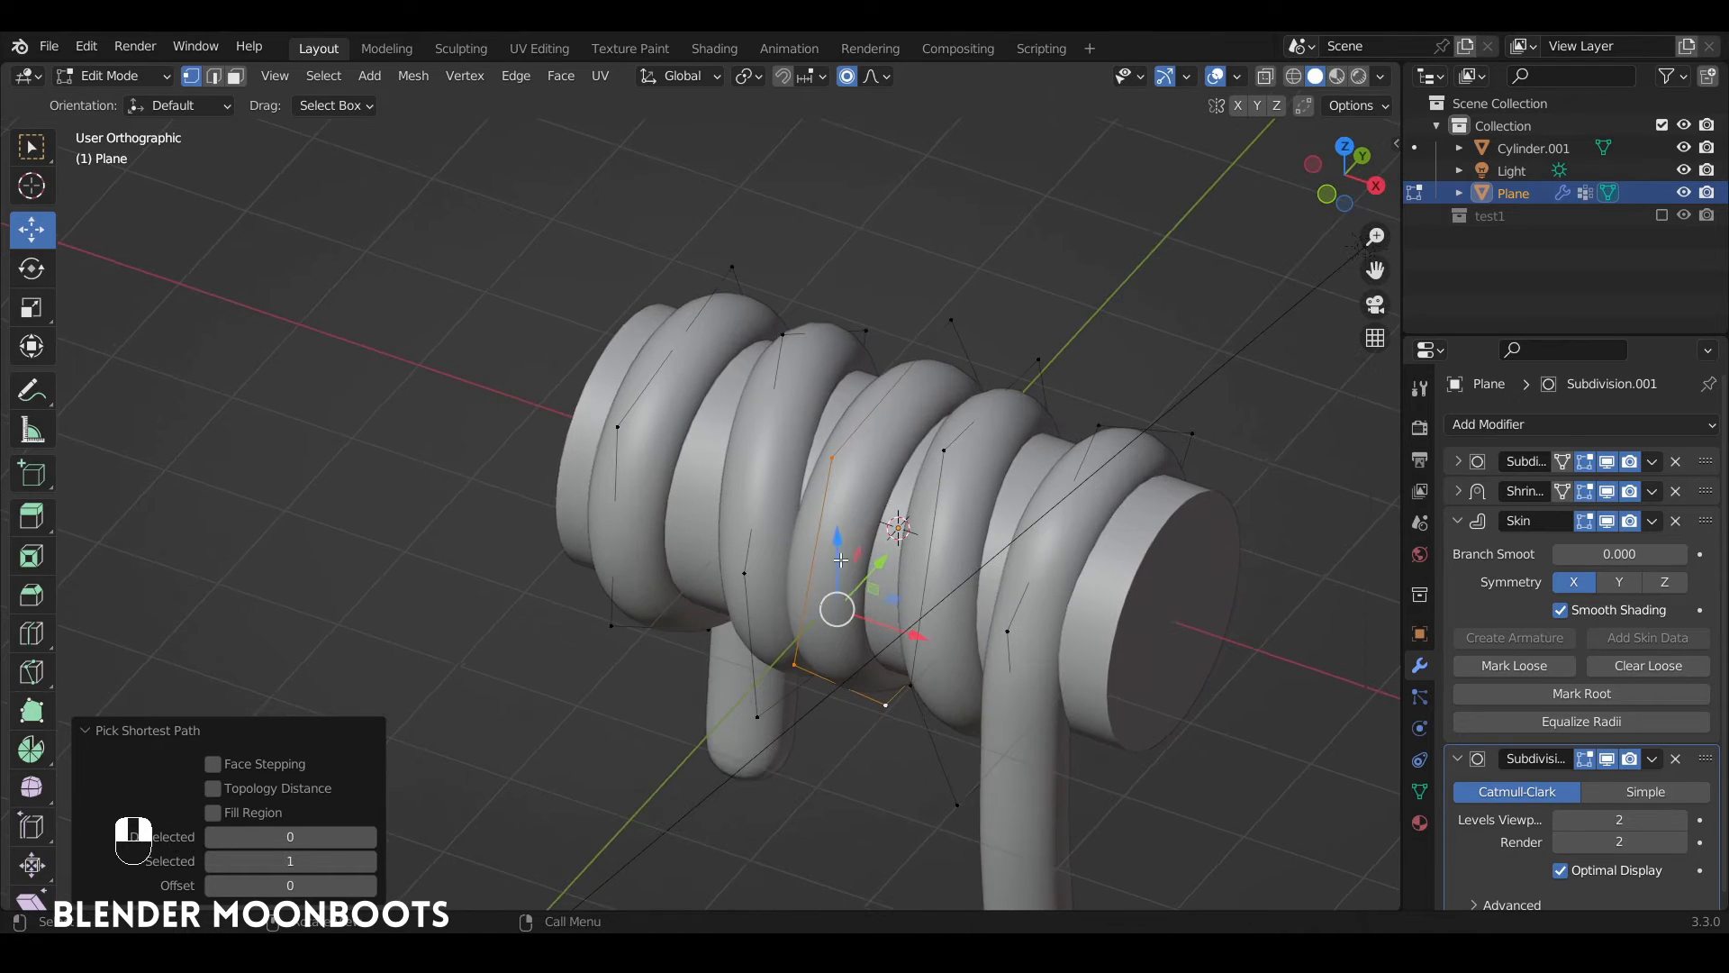
key(ctrl+g)
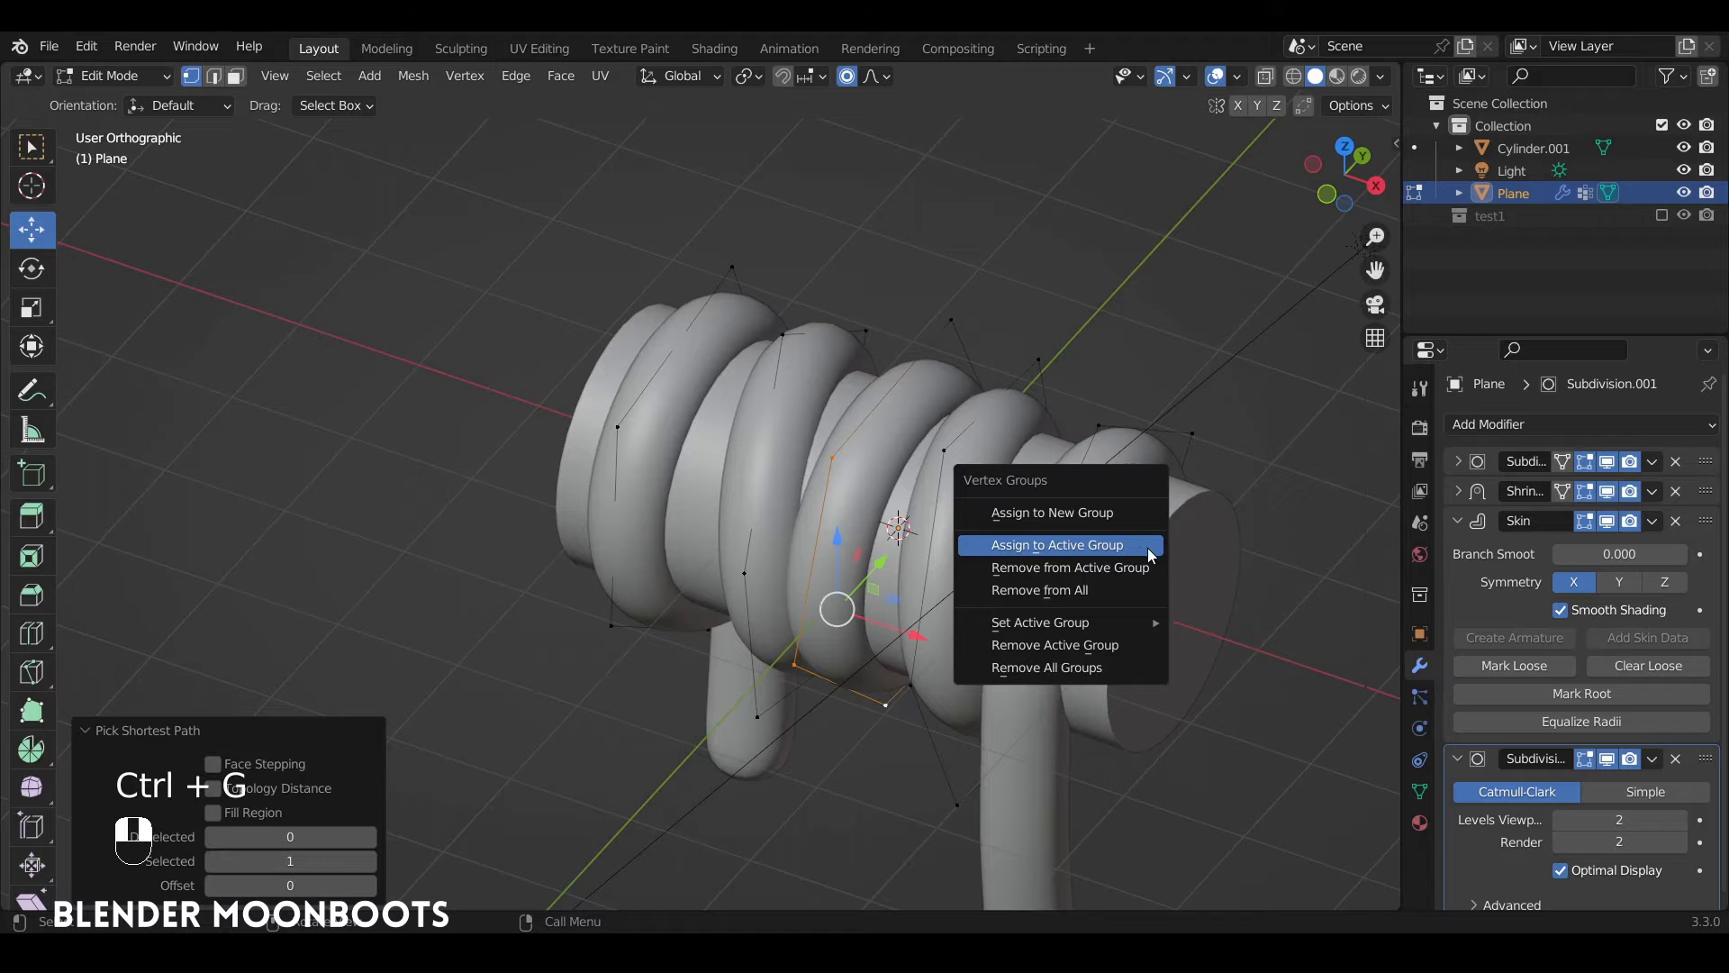
click(1137, 551)
Move the middle turn's selected vertices with proportional editing about -0.86 m in X, and about -0.27 m and 0.15 m in Y
alt+drag(932, 585, 875, 592)
alt+drag(875, 592, 1013, 610)
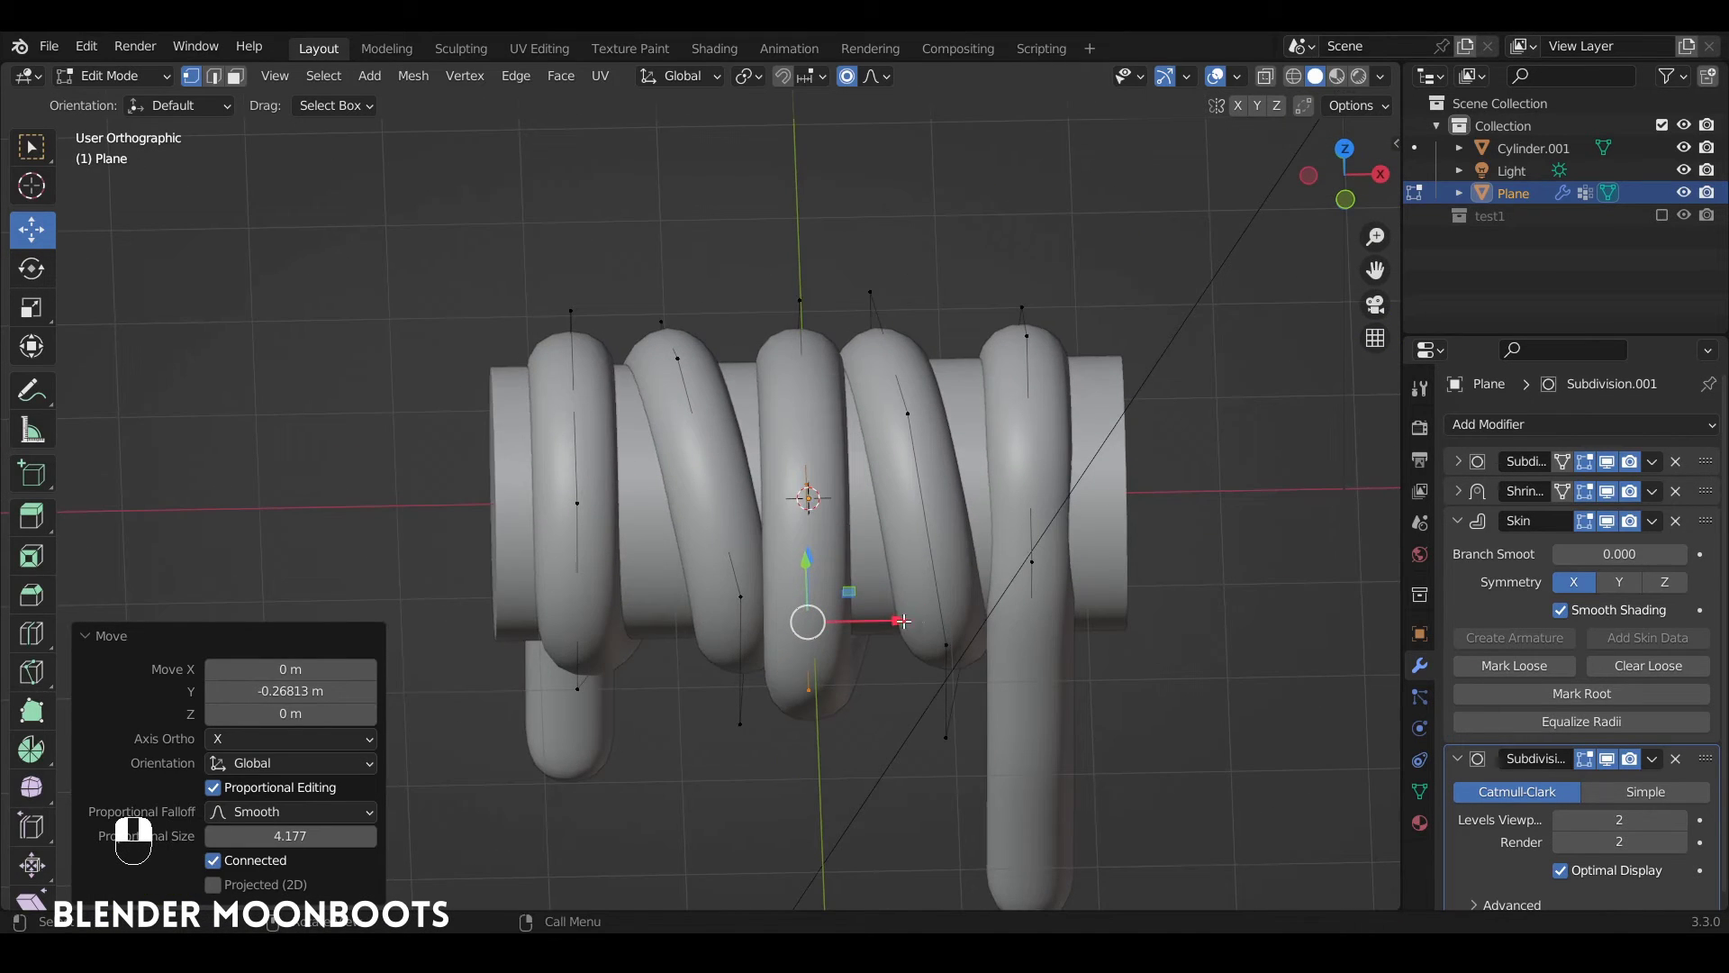
drag(903, 621, 681, 571)
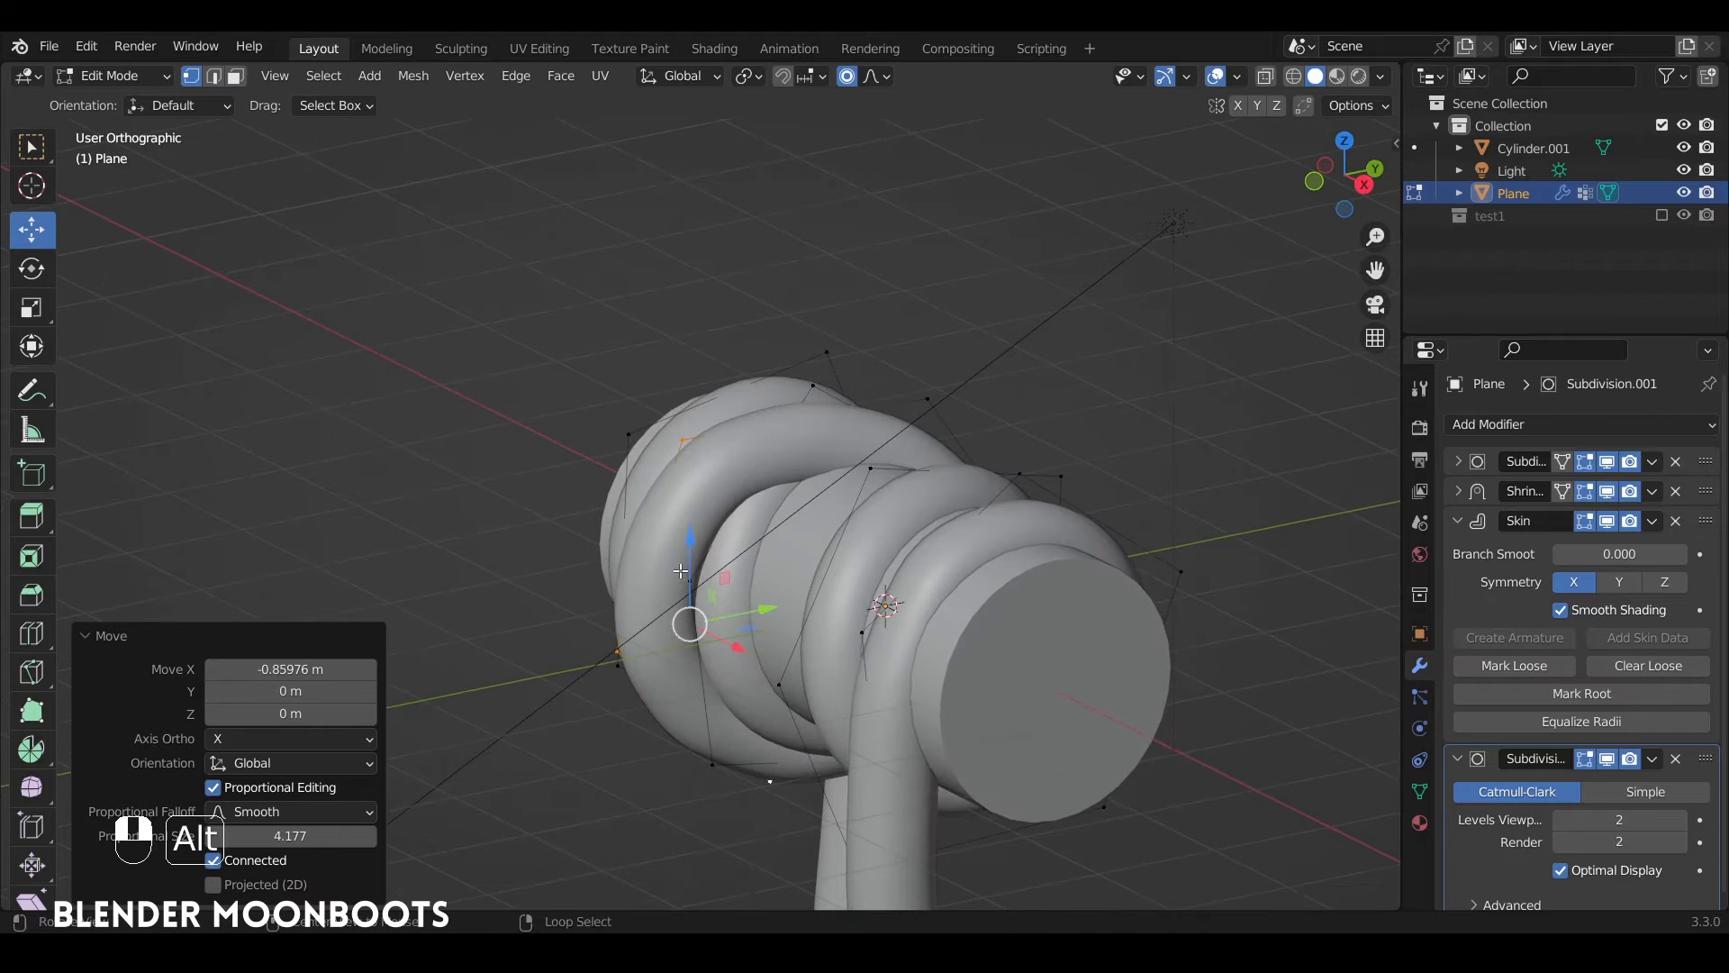
drag(766, 610, 796, 607)
alt+drag(797, 607, 928, 629)
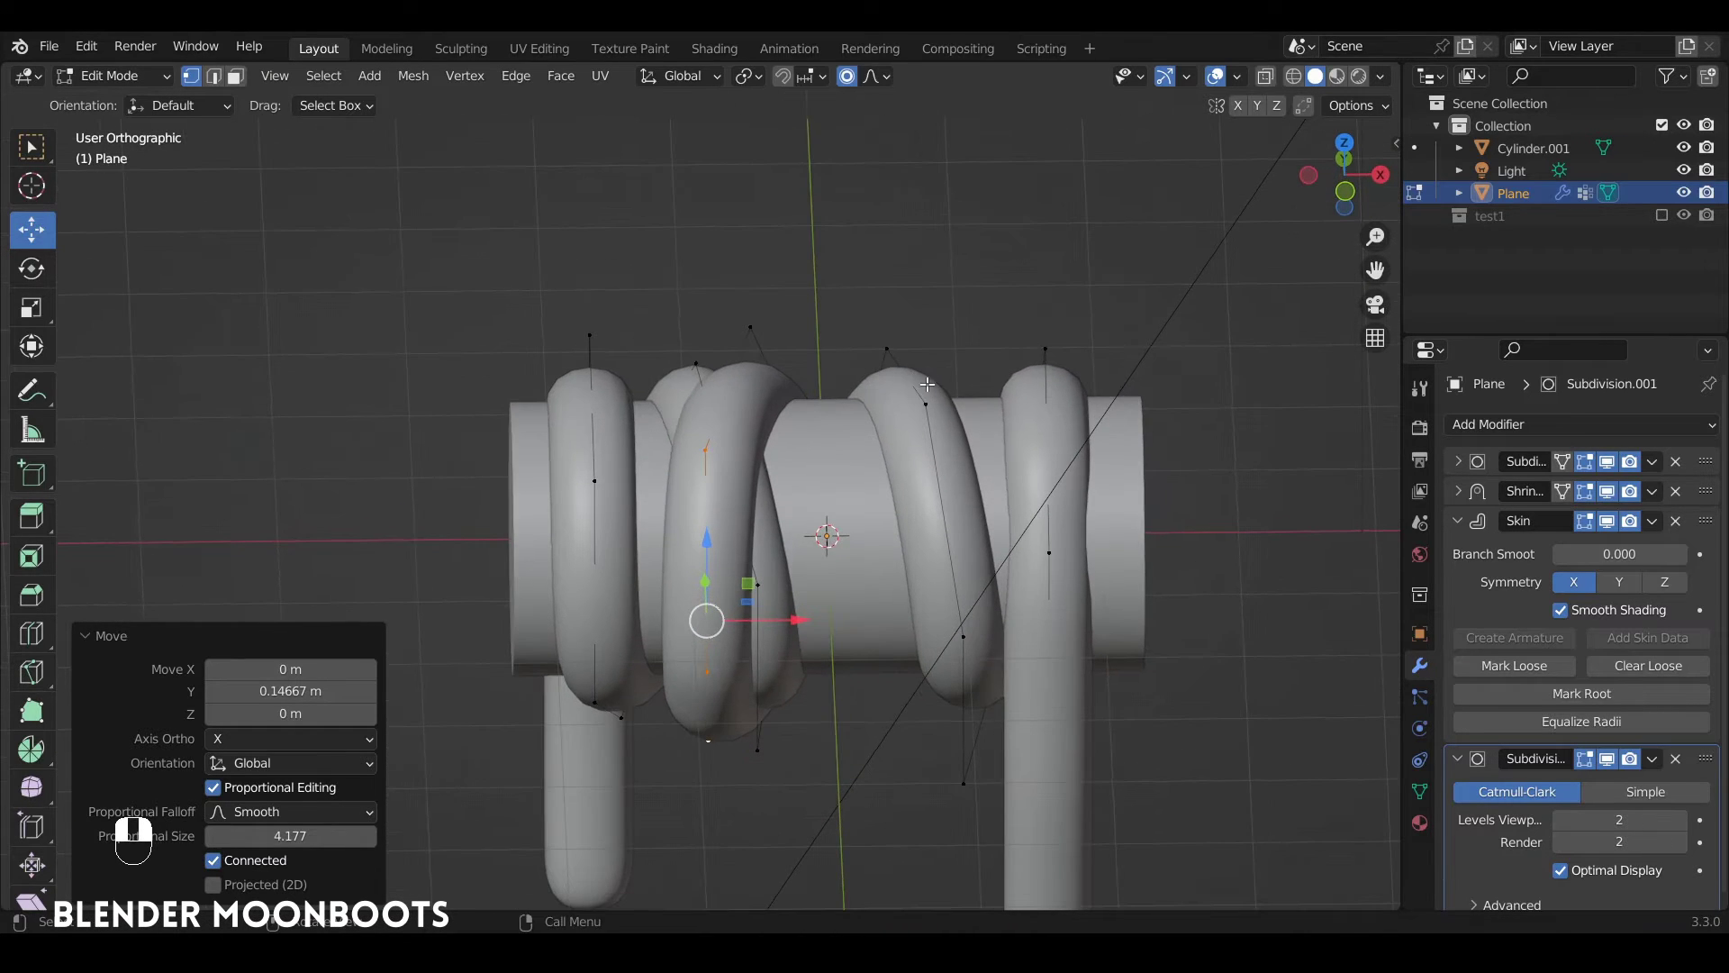
Select the path vertices of the two turns nearest the long hanging end, move them along X toward the middle, and return to object mode
key(alt+z)
key(a)
key(a)
mouse_move(928, 328)
ctrl+right_down()
mouse_move(938, 876)
mouse_move(1113, 338)
ctrl+right_up()
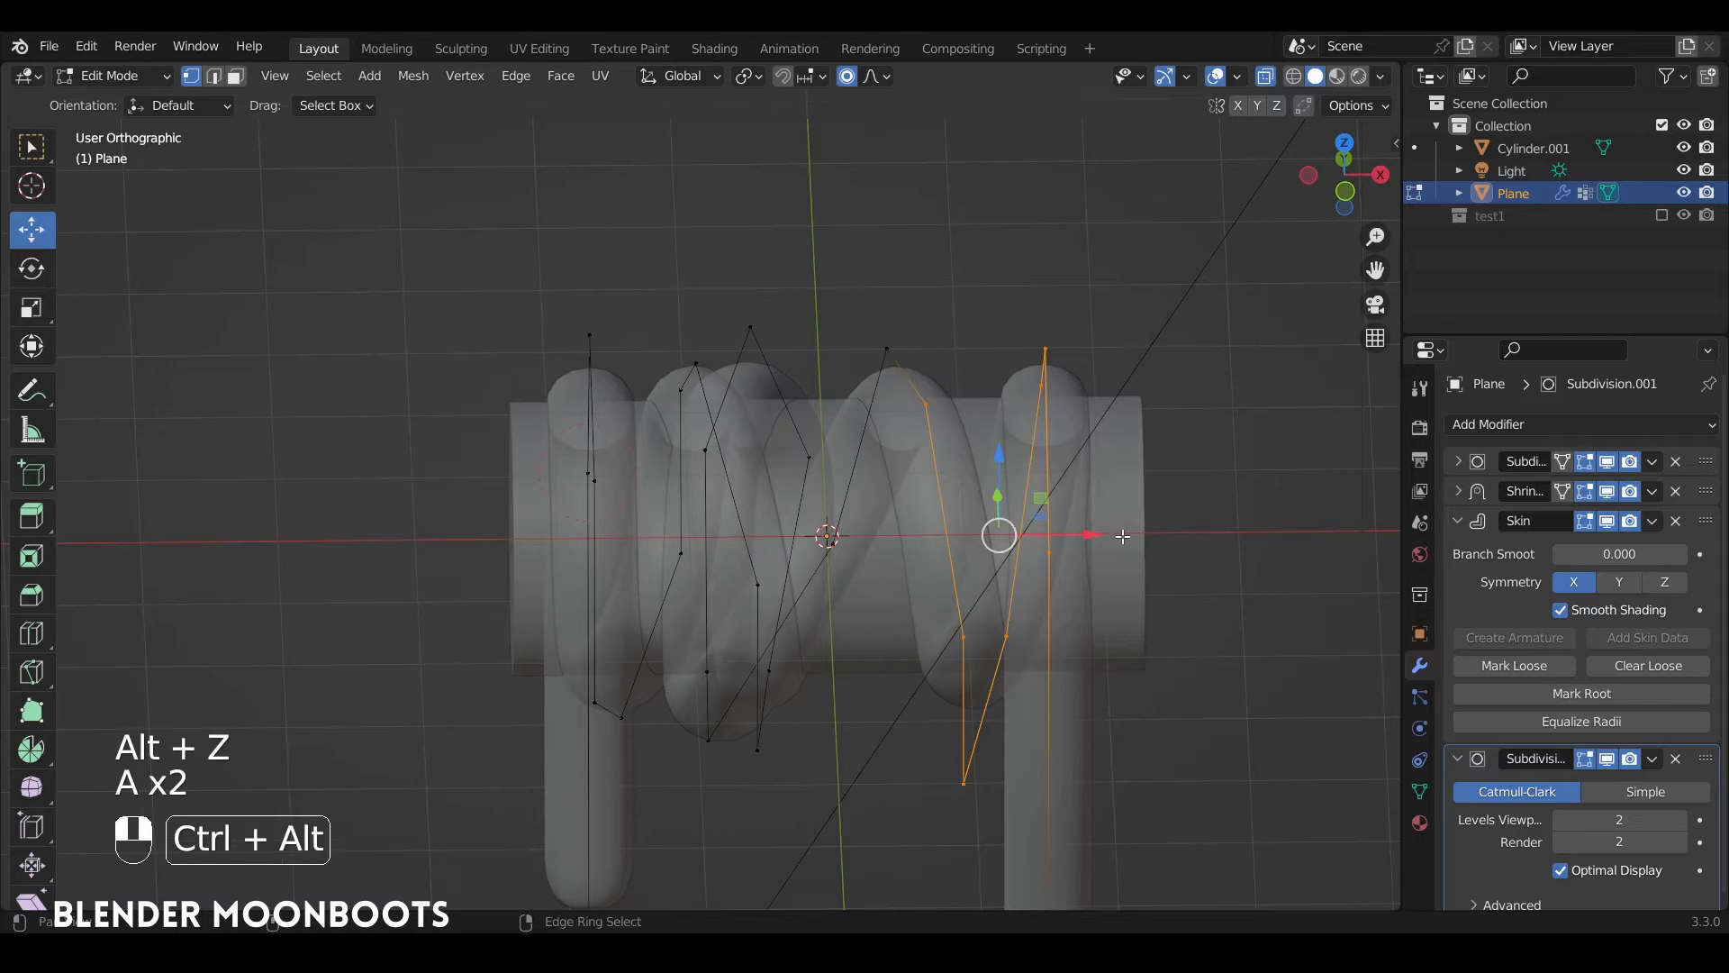
ctrl+alt+drag(1123, 537, 960, 275)
ctrl+right_drag(910, 506, 932, 505)
ctrl+alt+drag(928, 478, 996, 657)
drag(993, 508, 919, 512)
scroll(916, 506, up, 7)
key(alt+z)
key(Tab)
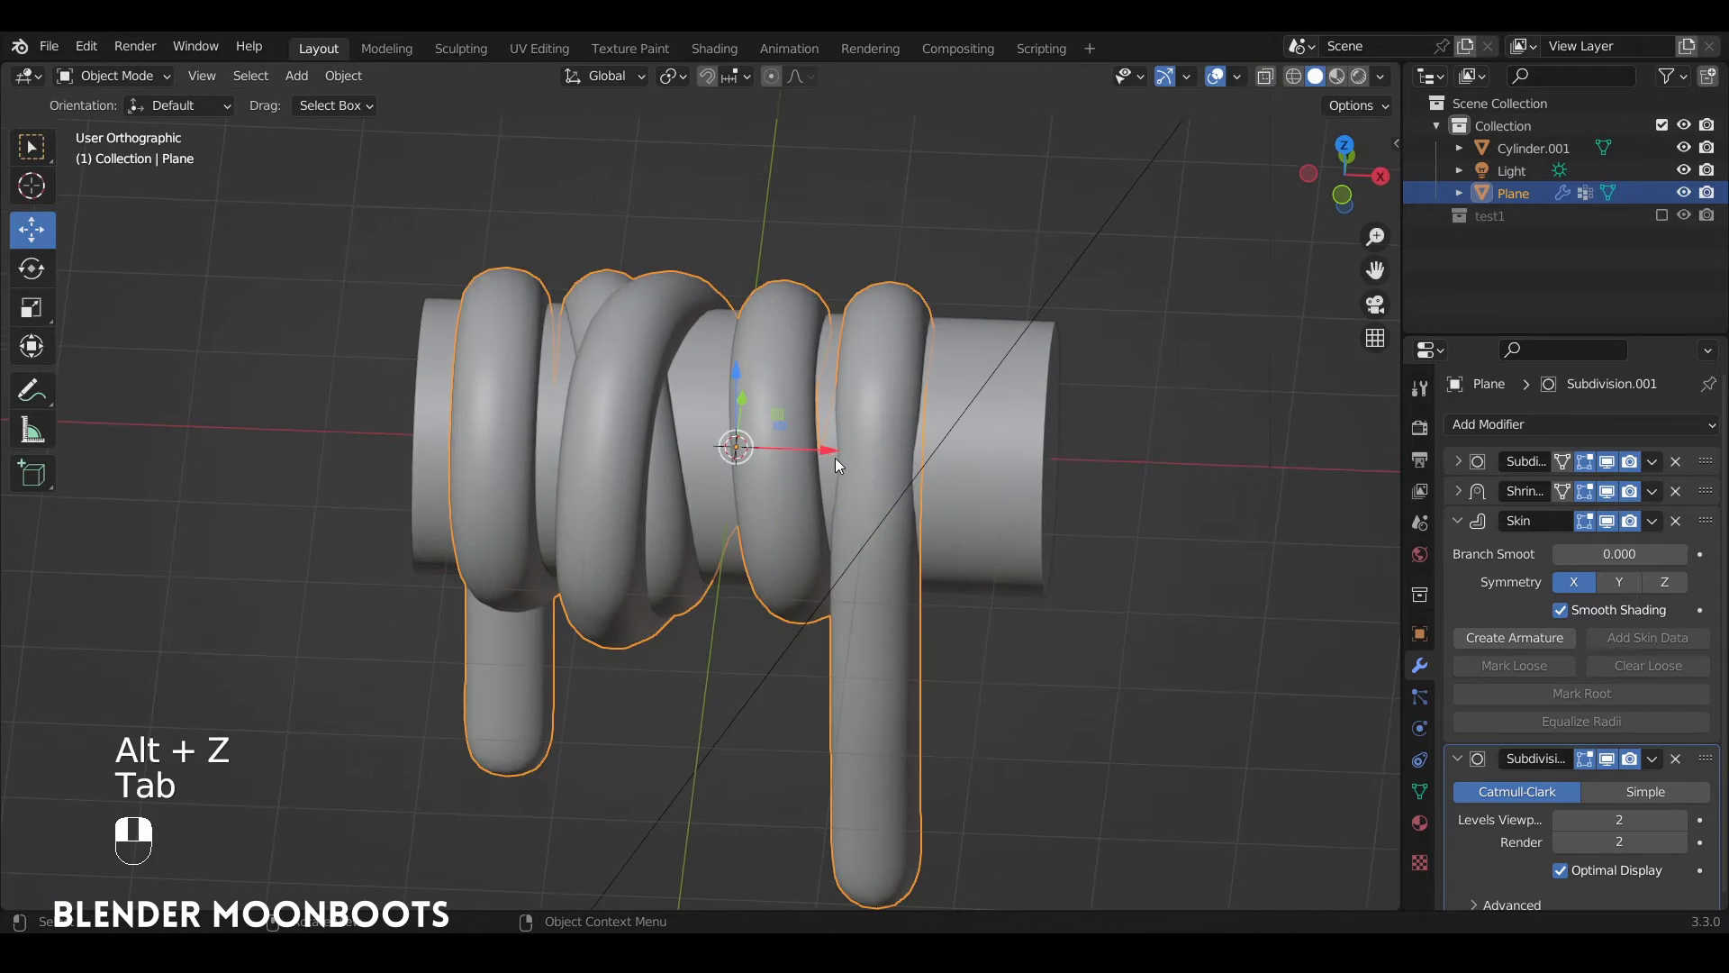
Move the rope about 0.4 m along X over the cylinder and set its Shrinkwrap offset to 0.22 m
drag(835, 458, 801, 398)
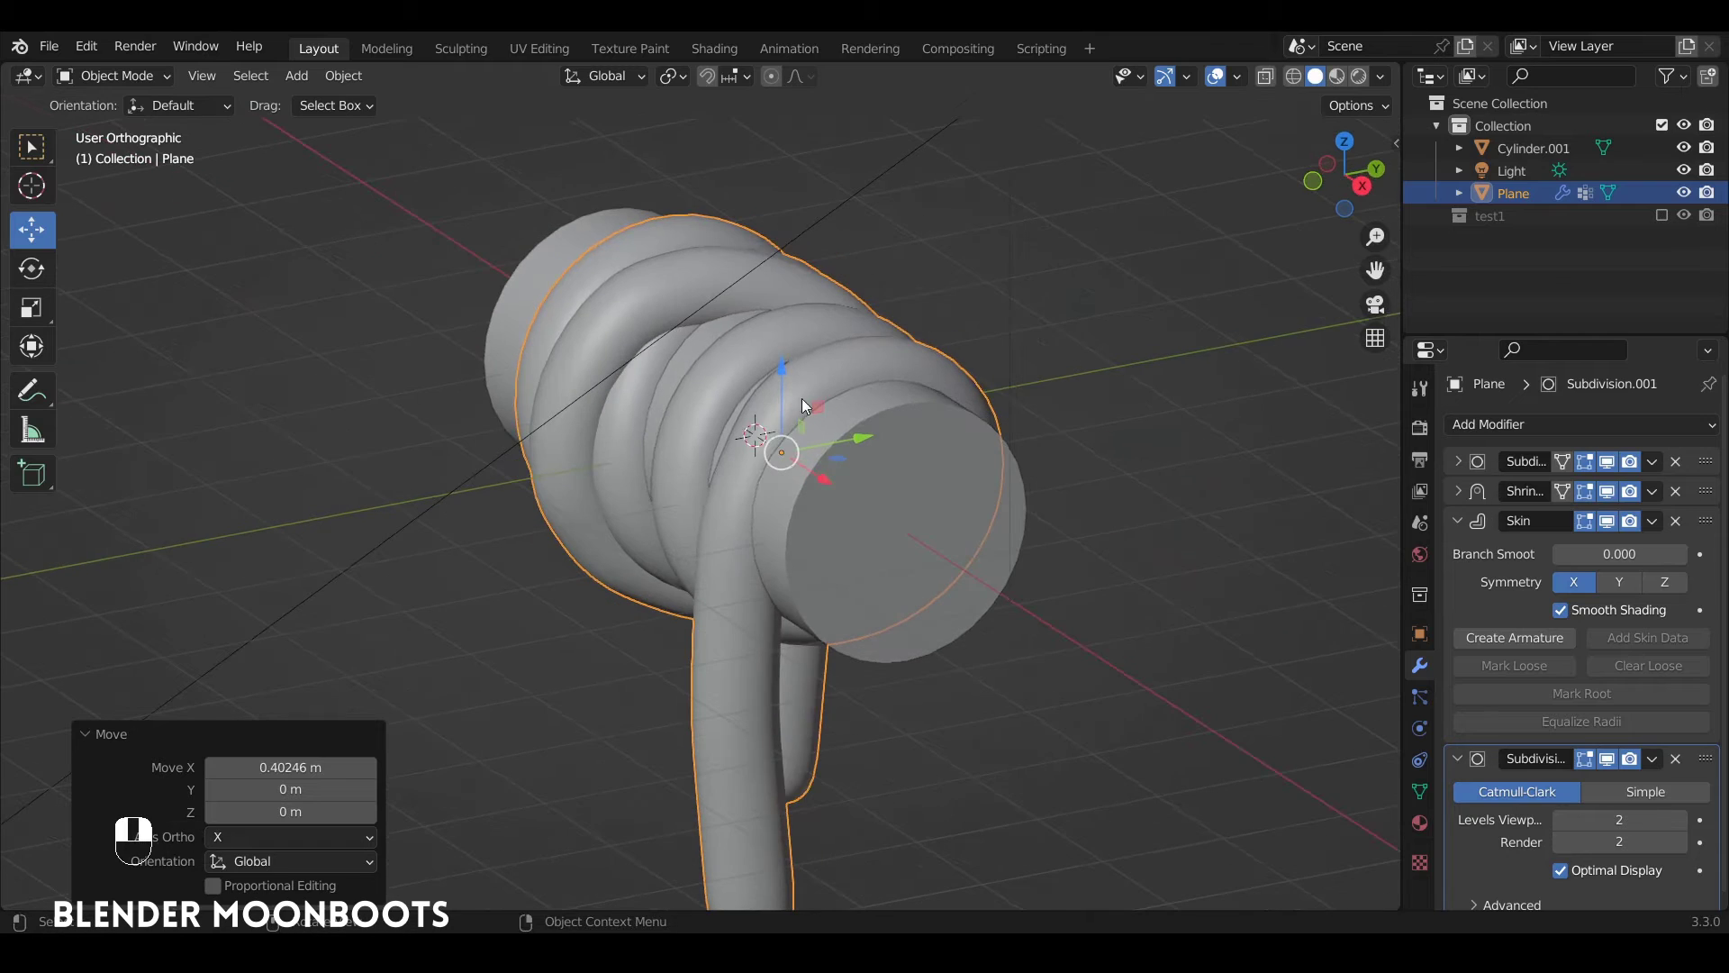
alt+drag(753, 517, 953, 402)
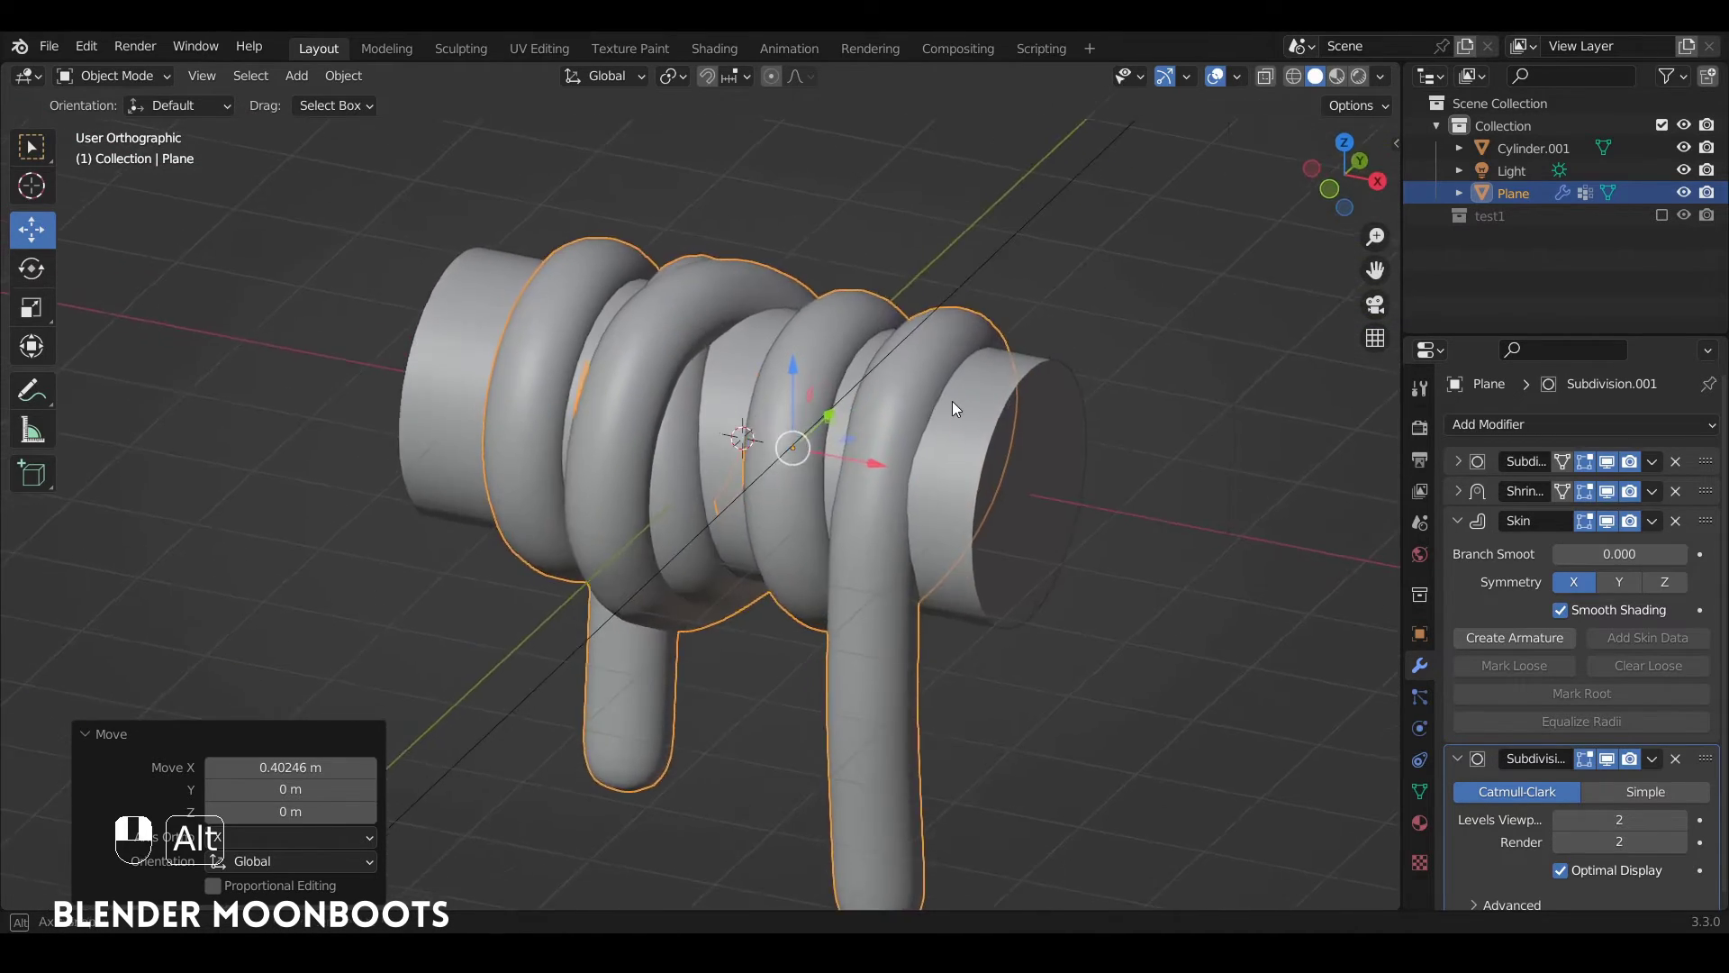
click(1458, 492)
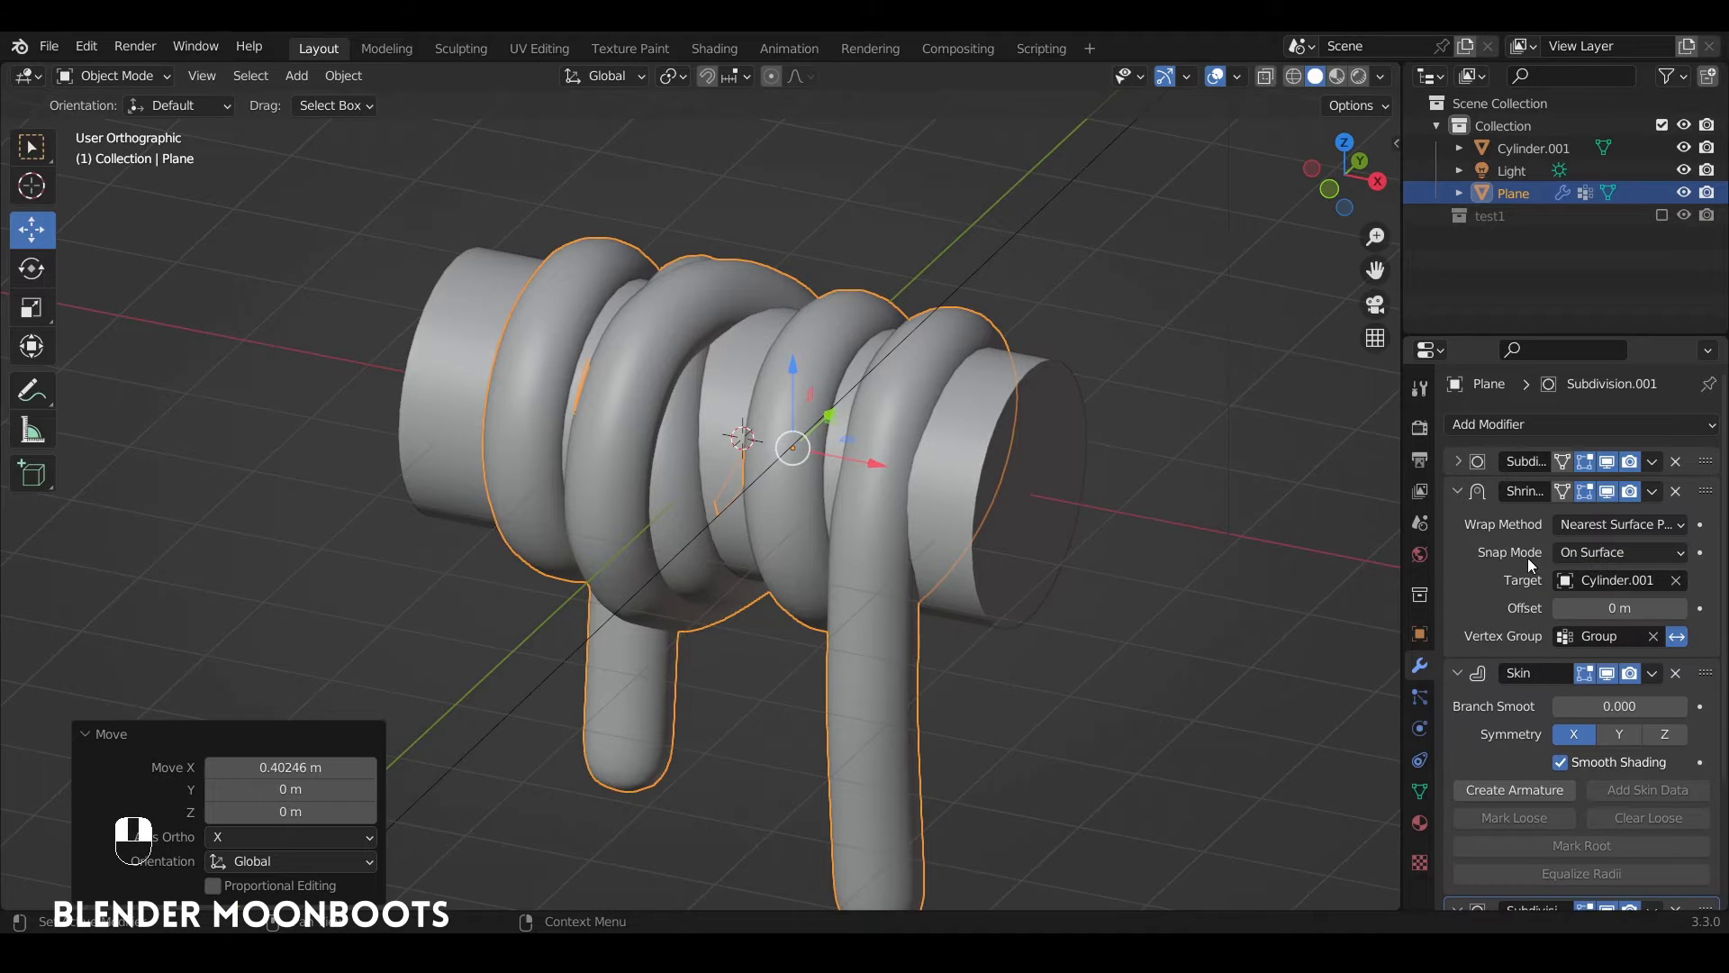
drag(1562, 607, 1663, 620)
alt+drag(1165, 578, 994, 523)
Move a path vertex near the front of the coil about -0.49 m in Y with proportional editing
key(Tab)
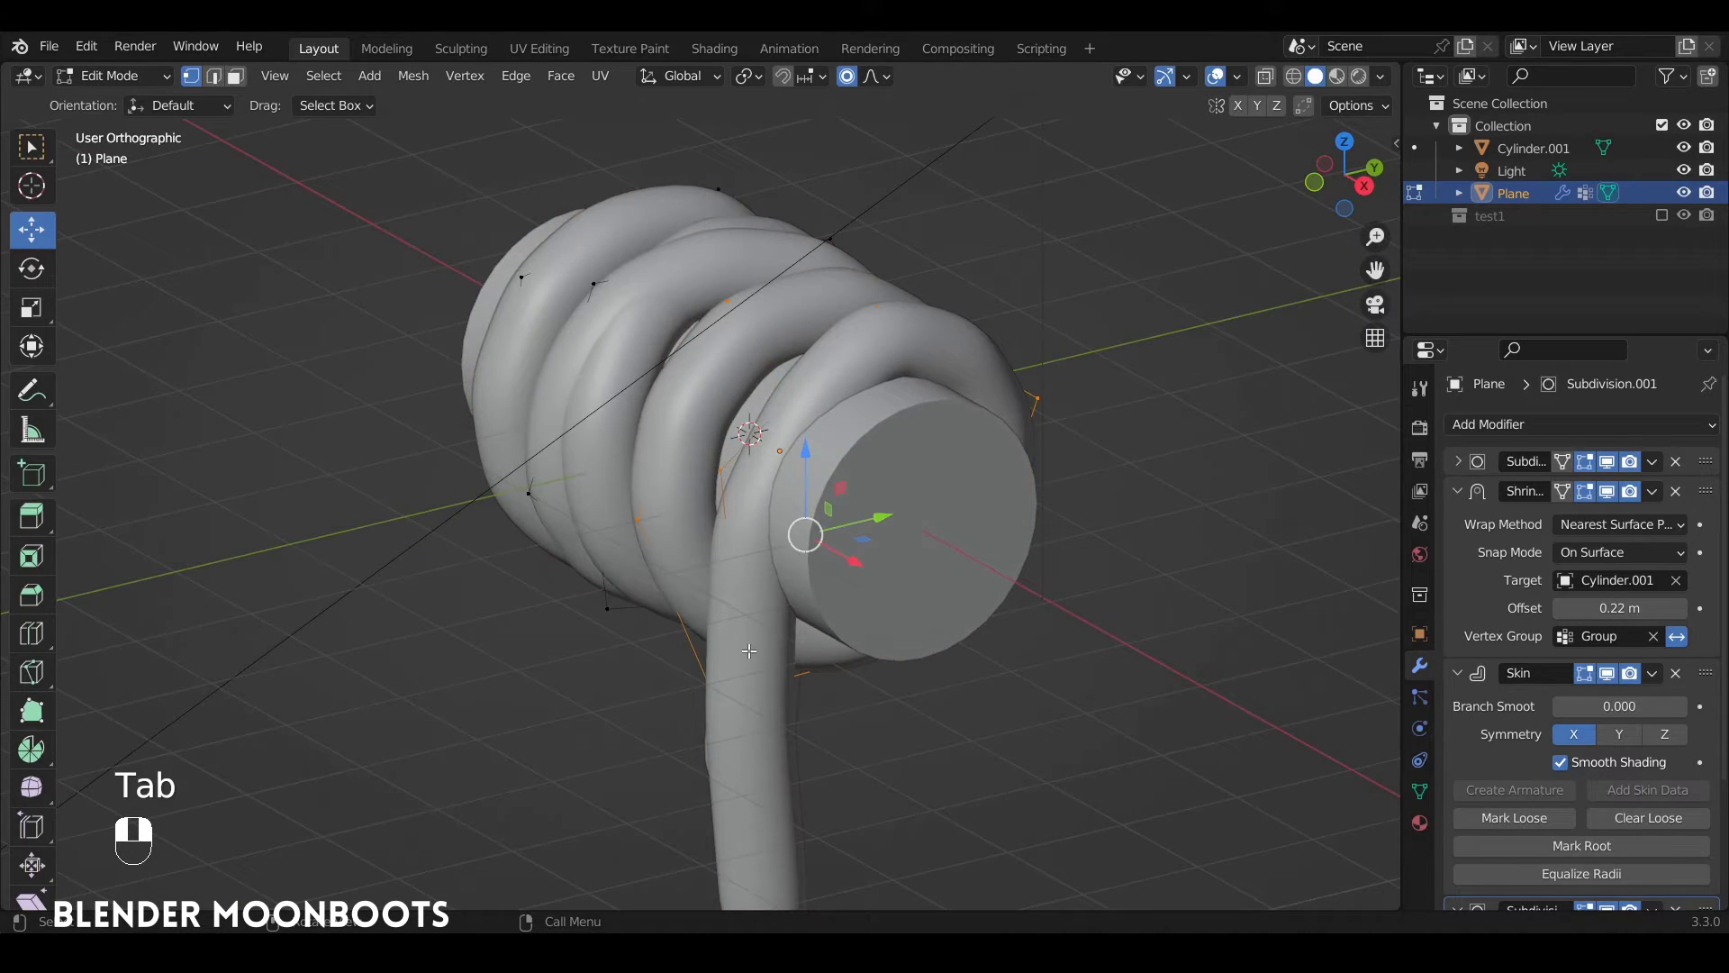
key(alt+z)
alt+drag(743, 635, 775, 457)
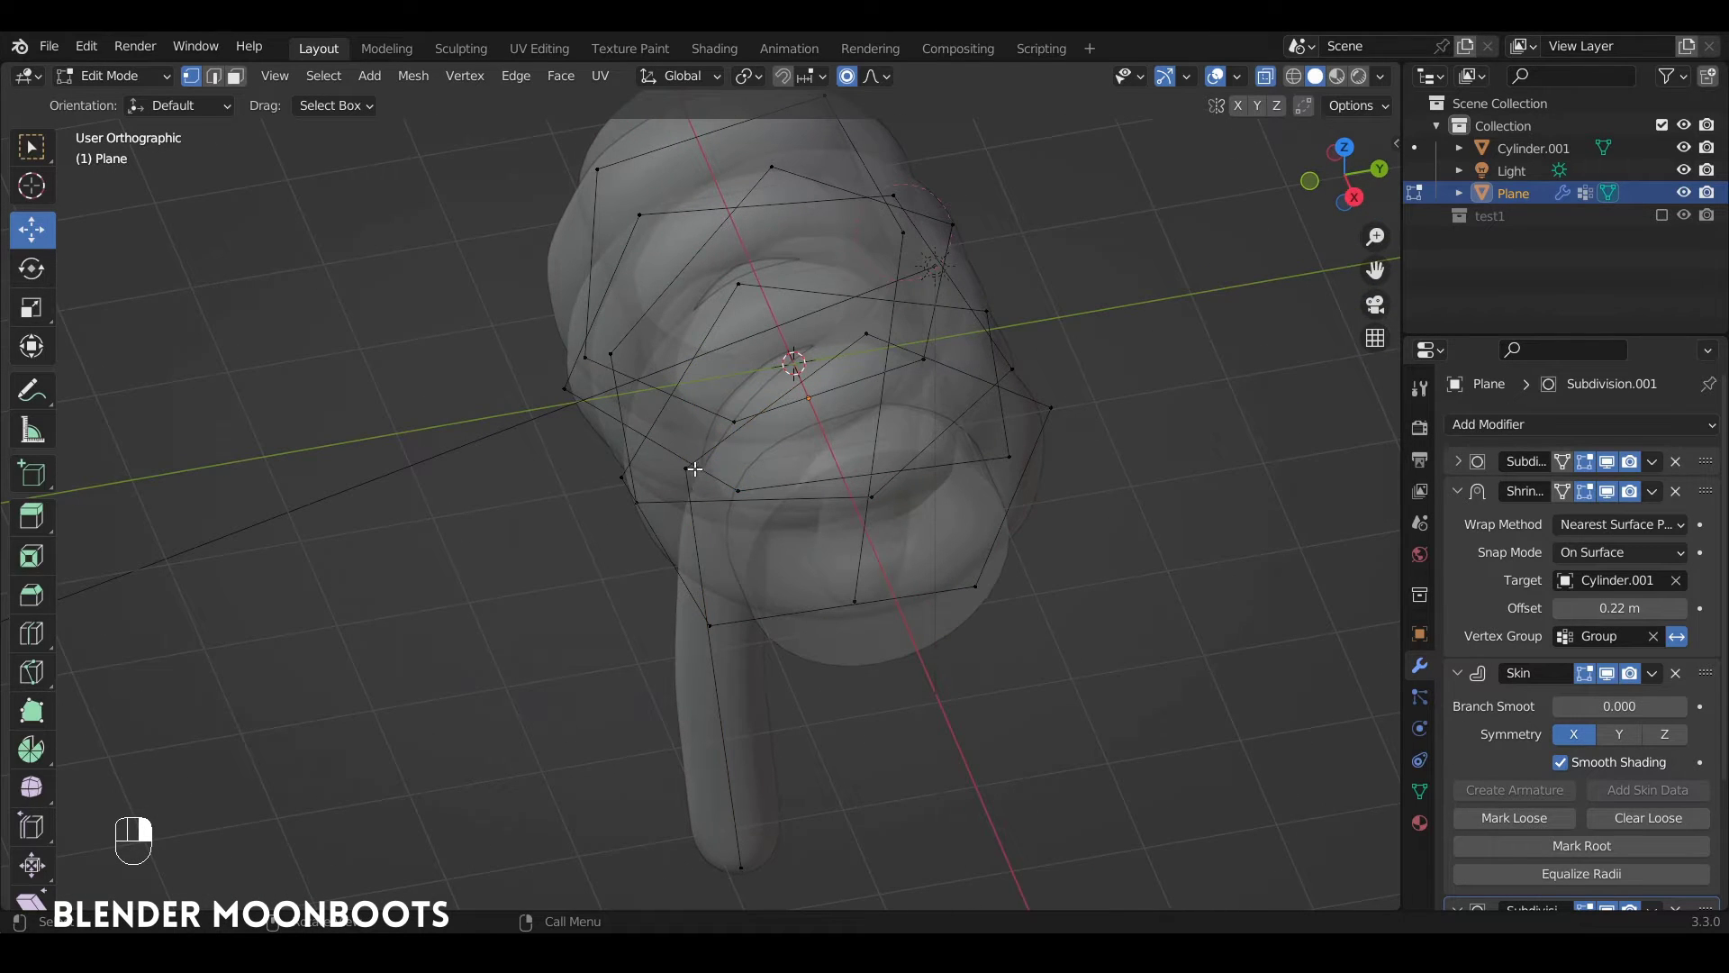
key(alt+z)
drag(755, 459, 692, 472)
alt+drag(883, 427, 1180, 550)
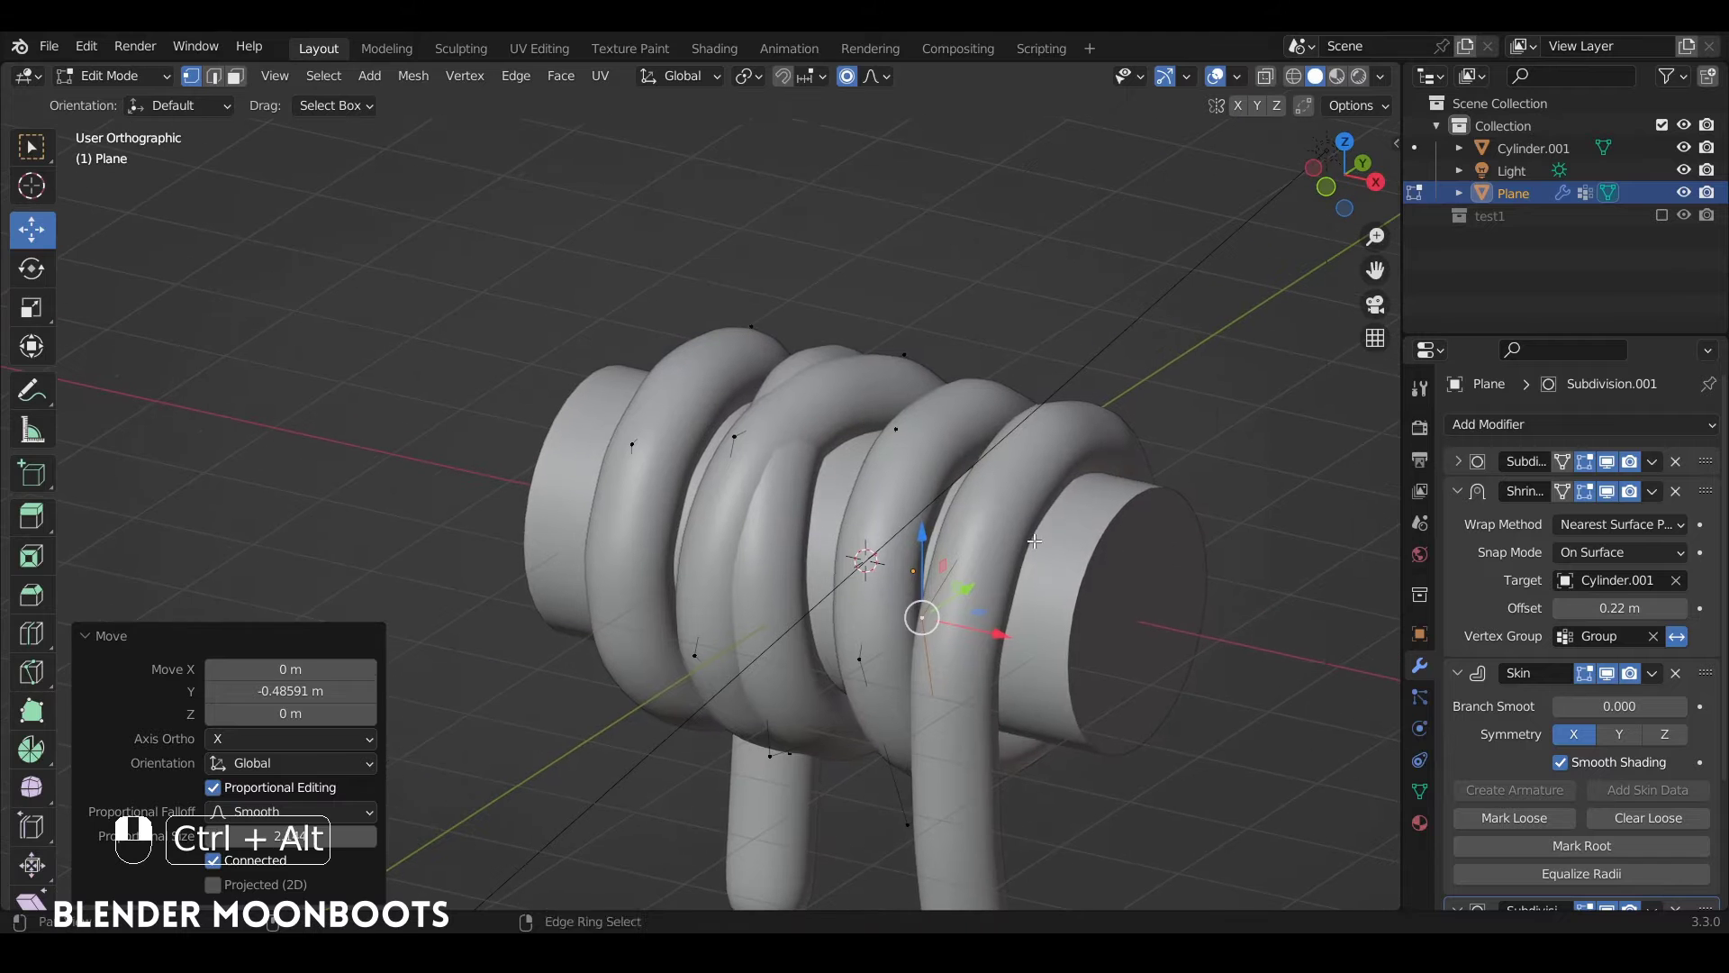
Undo the last change made to the rope's path
key(Tab)
key(Tab)
key(alt+z)
mouse_move(793, 608)
alt+mouse_down()
mouse_move(733, 630)
mouse_move(764, 602)
alt+mouse_up()
alt+drag(846, 707, 892, 591)
key(alt+z)
key(ctrl+z)
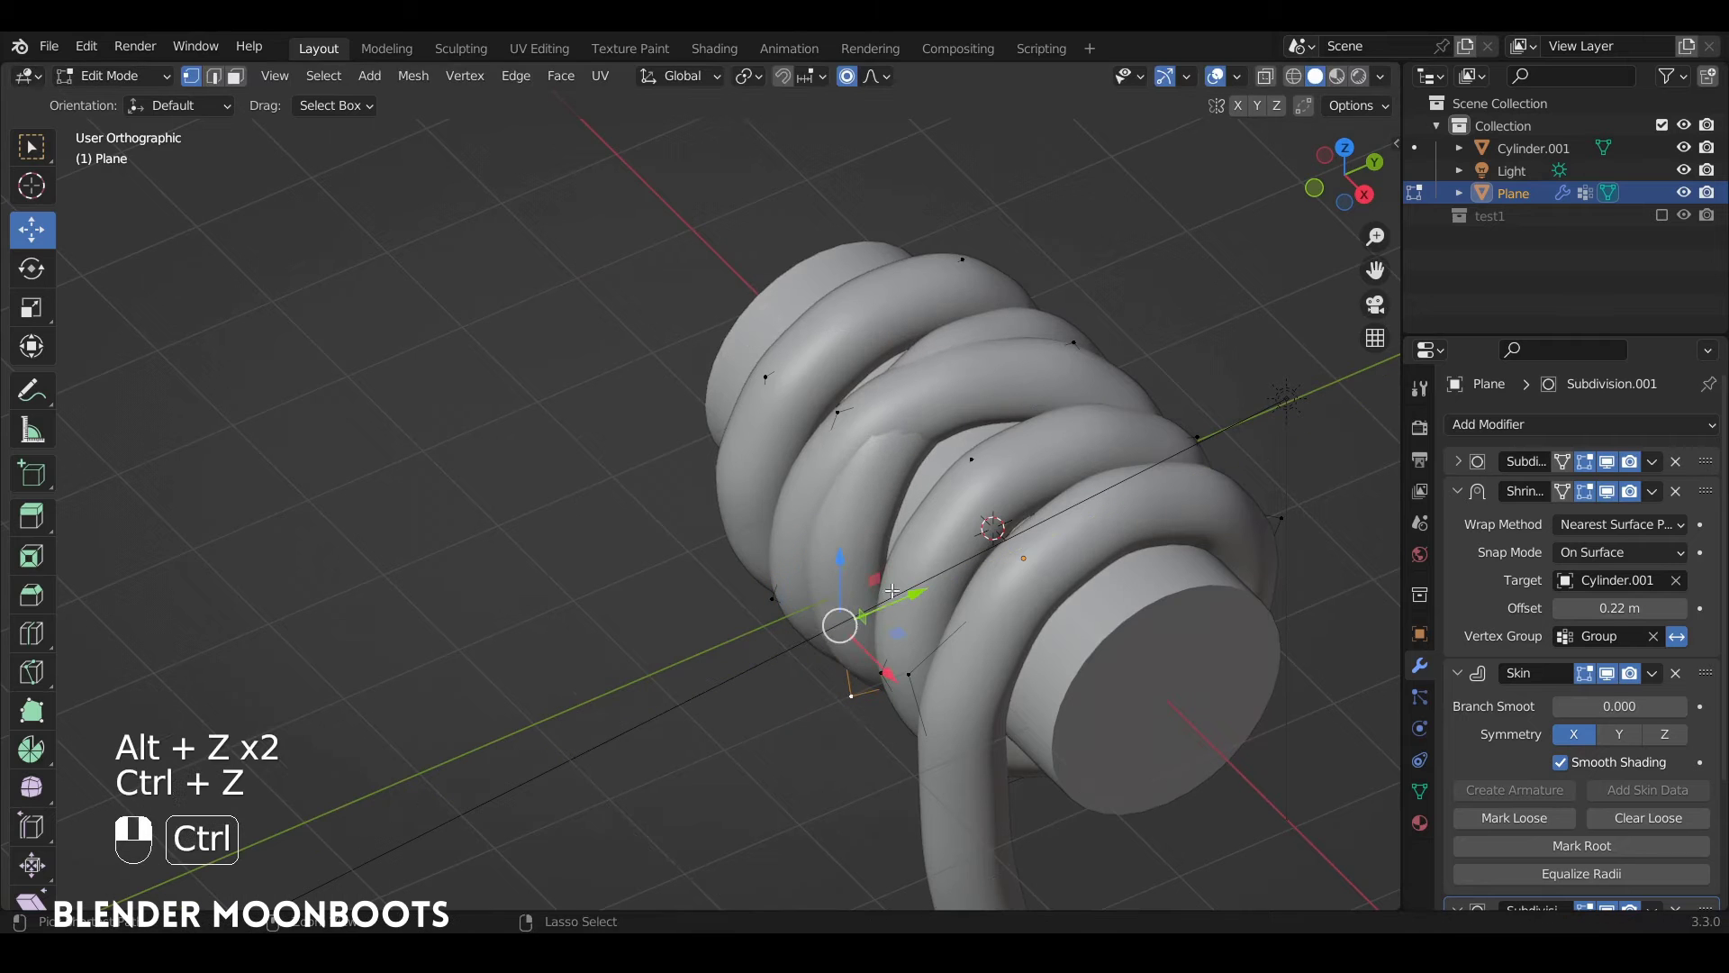
key(Tab)
key(Tab)
Move the upper front vertex of the crossing turn about -0.18 m in Y and 0.21 m in Z
click(838, 411)
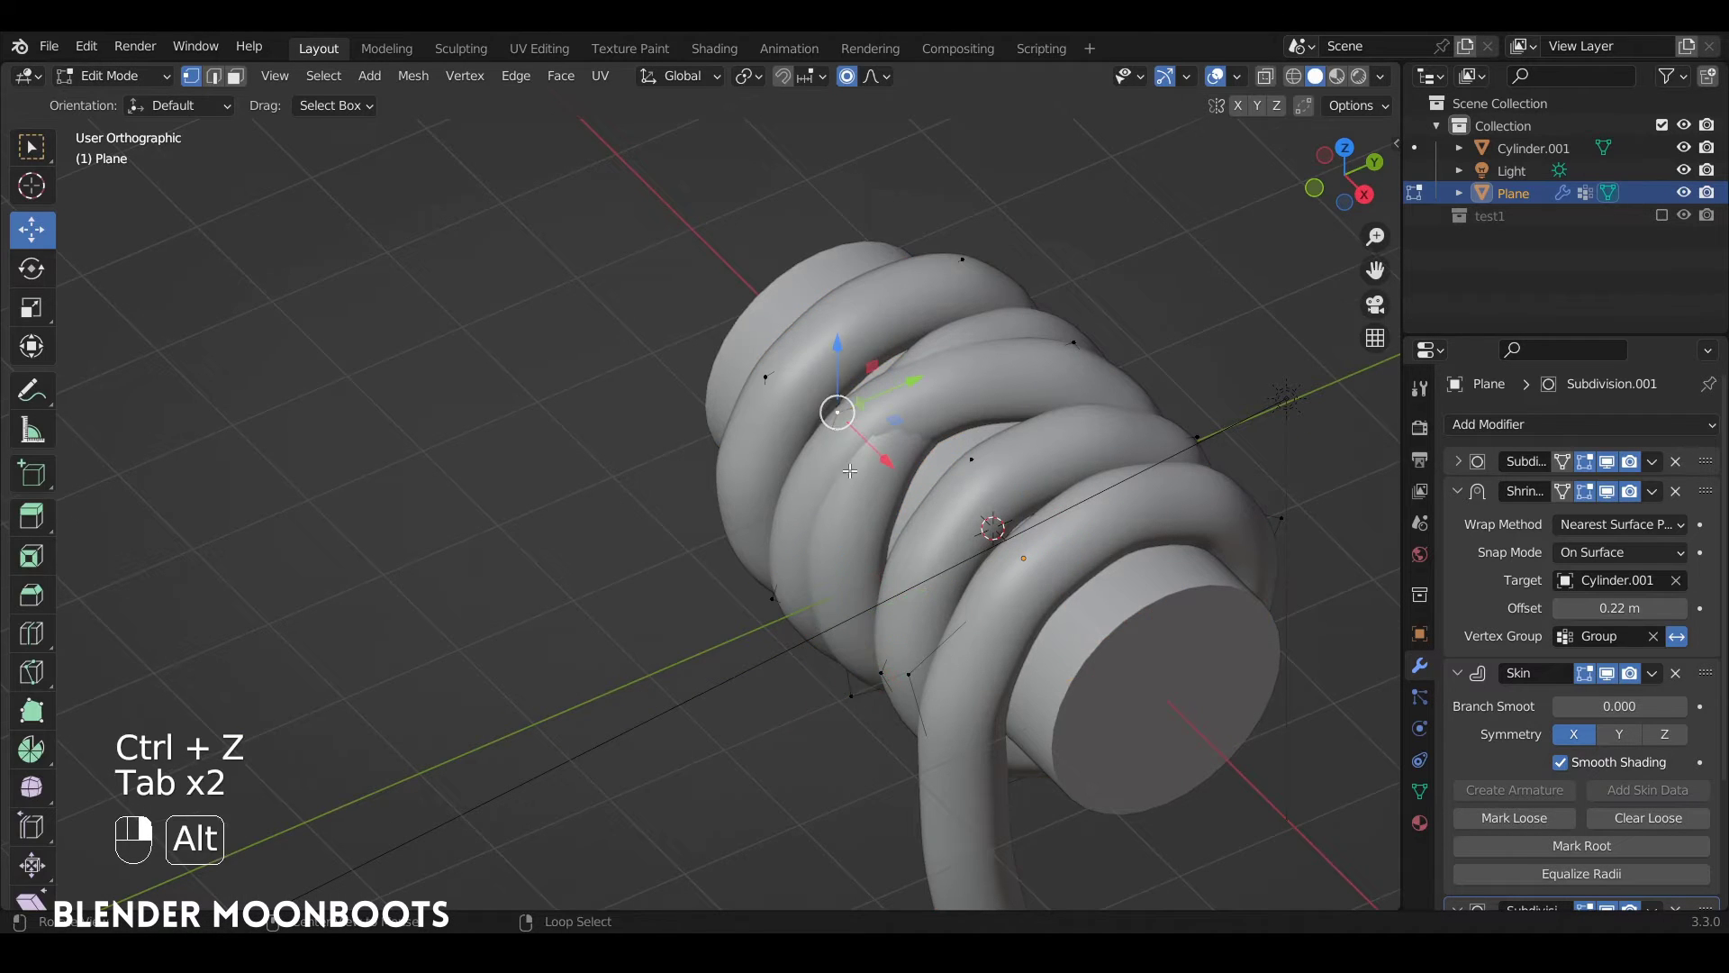
alt+drag(839, 411, 847, 460)
drag(914, 384, 893, 391)
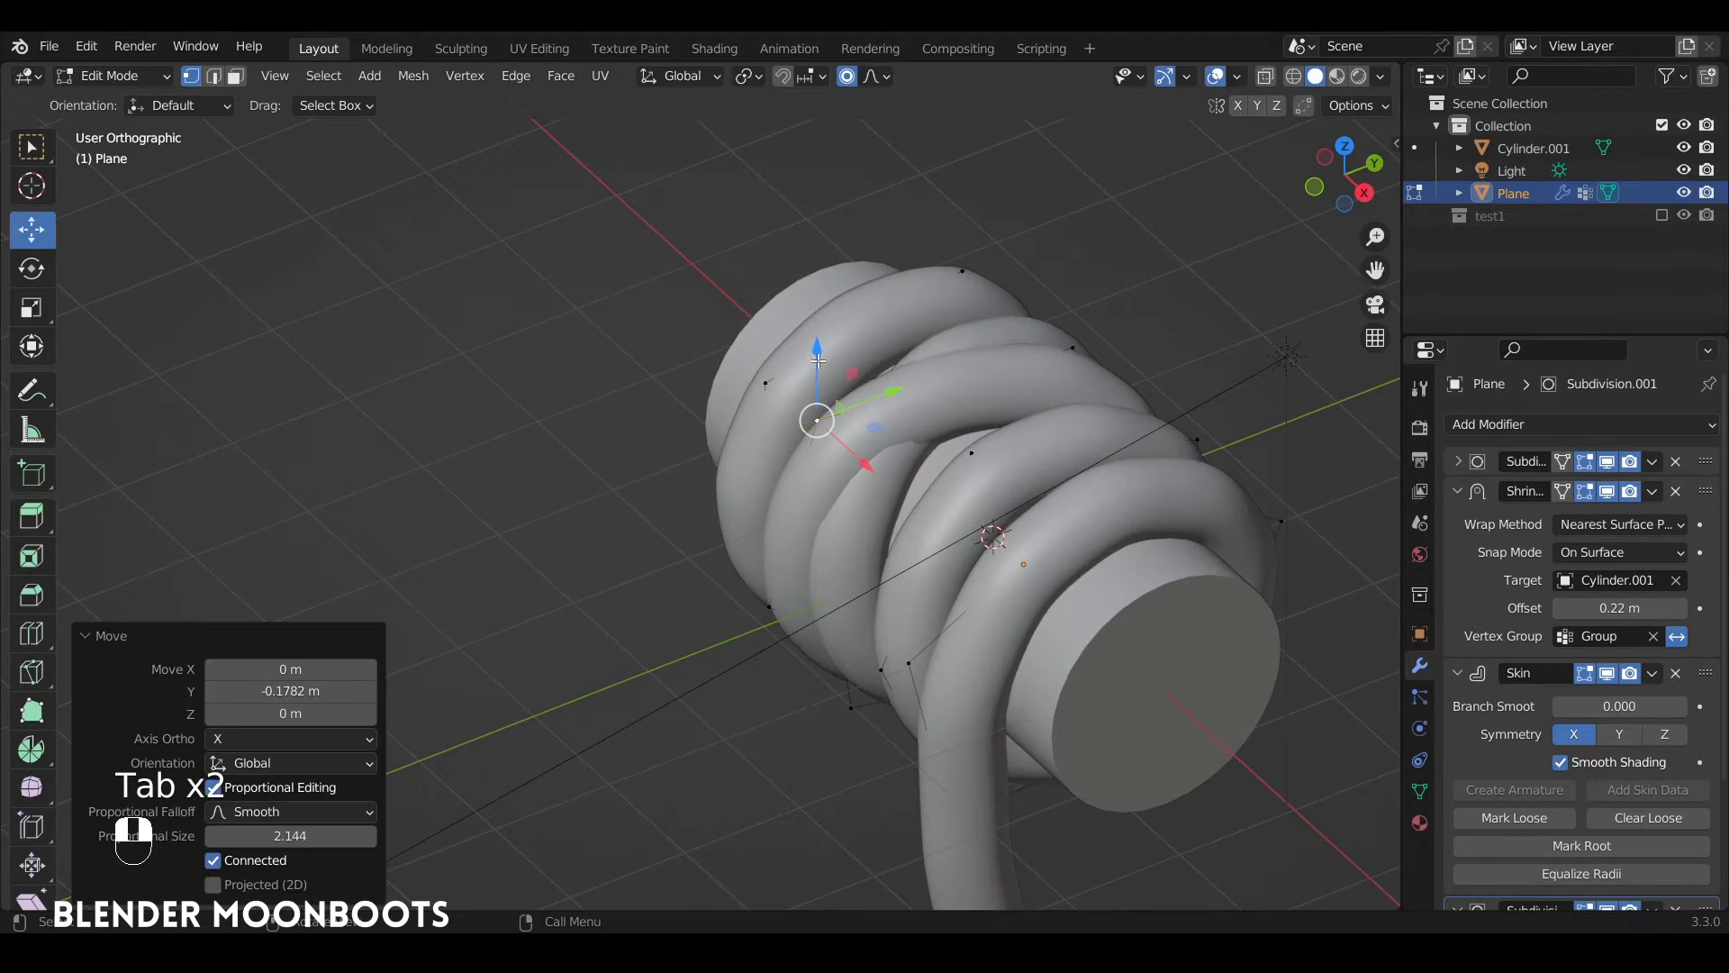
drag(813, 343, 932, 358)
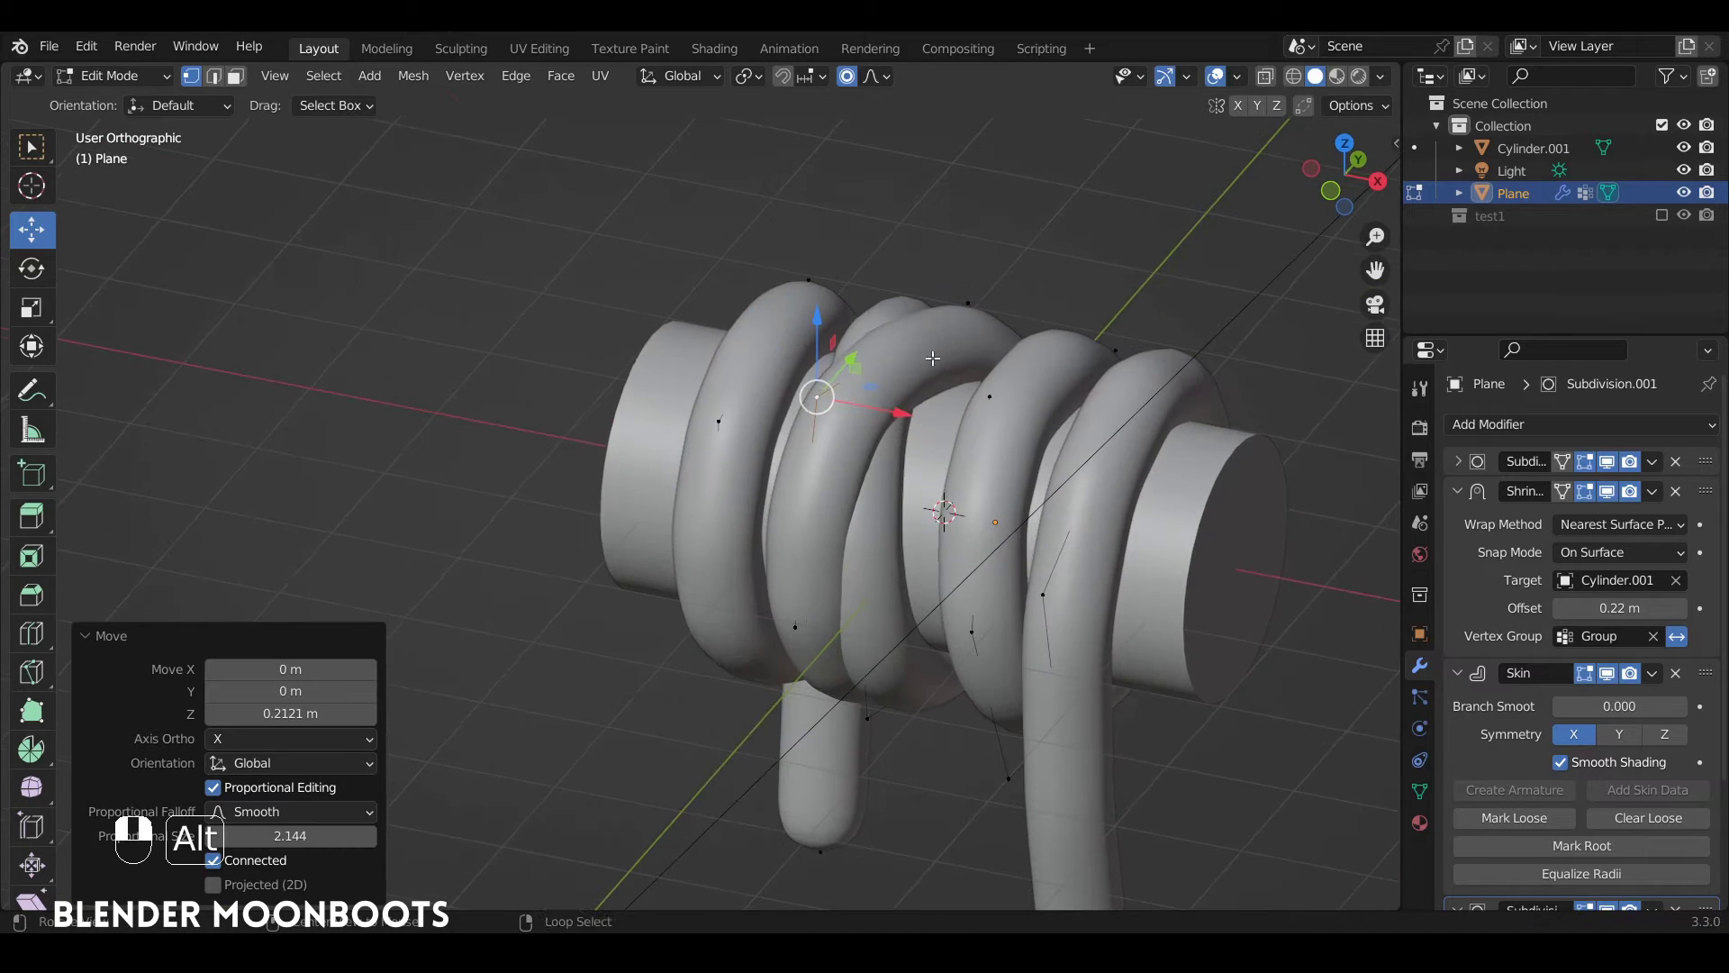
Adjust the crossing turn's lower vertices, lowering the bottom one about 0.39 m in Z, then return to object mode
click(796, 630)
alt+drag(795, 631, 740, 640)
drag(861, 592, 840, 604)
alt+drag(869, 575, 1118, 434)
alt+drag(1118, 434, 1142, 439)
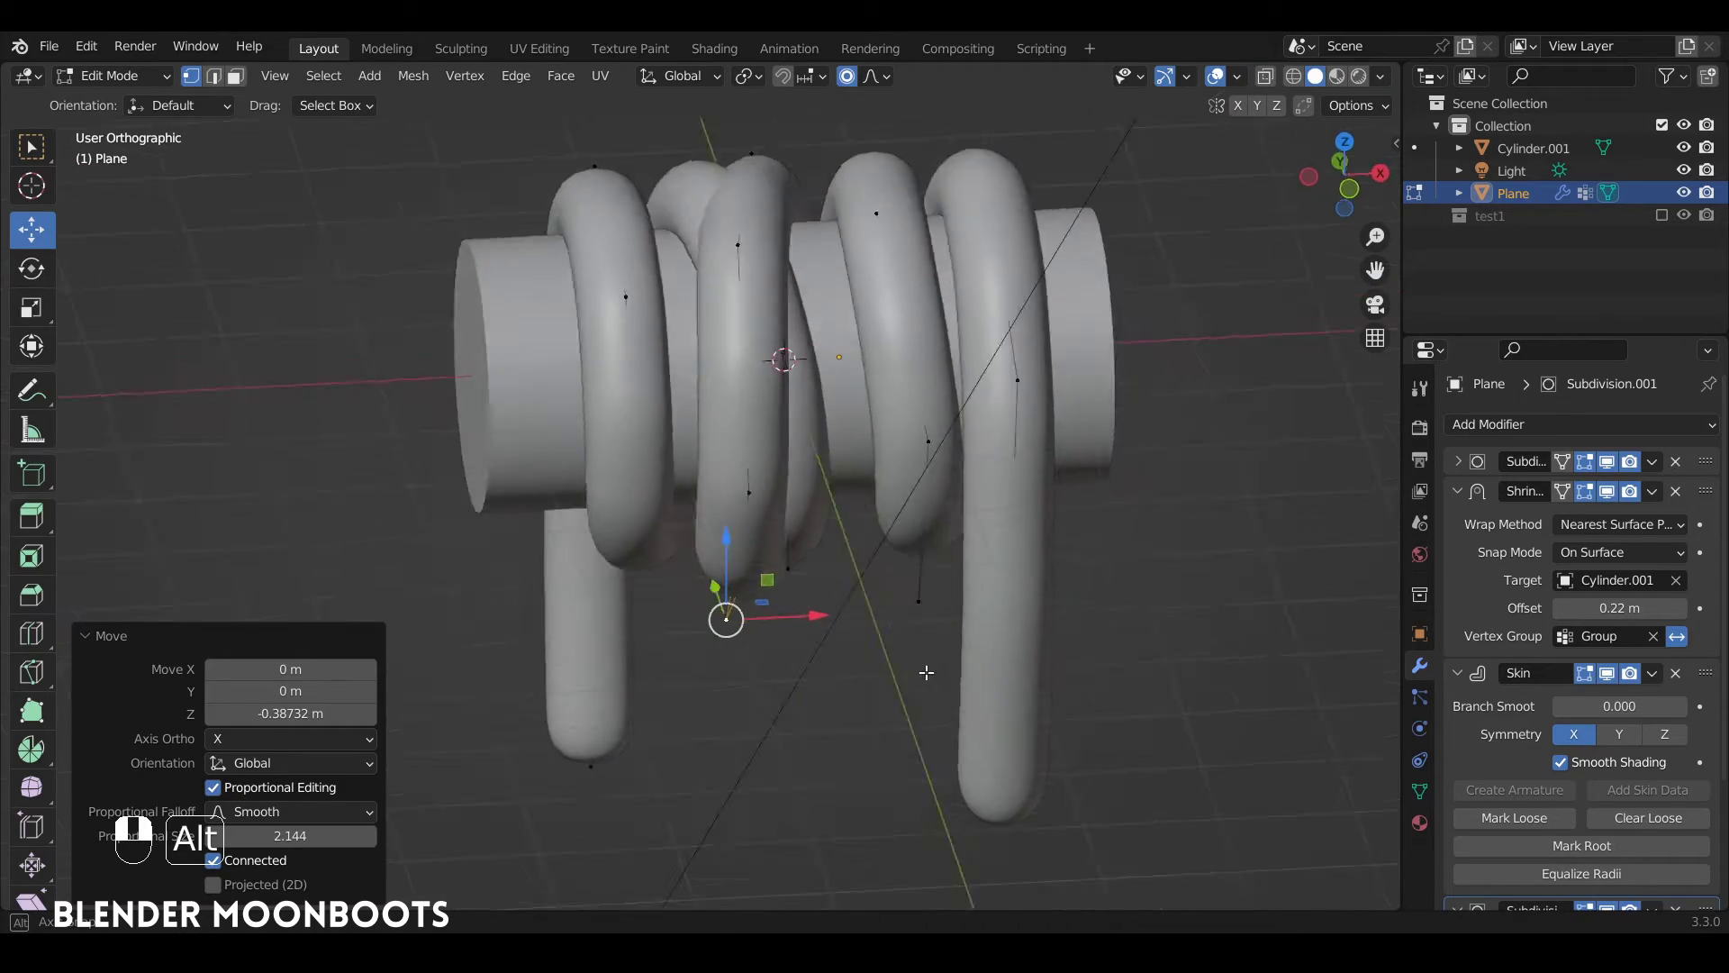
alt+drag(926, 672, 965, 606)
key(Tab)
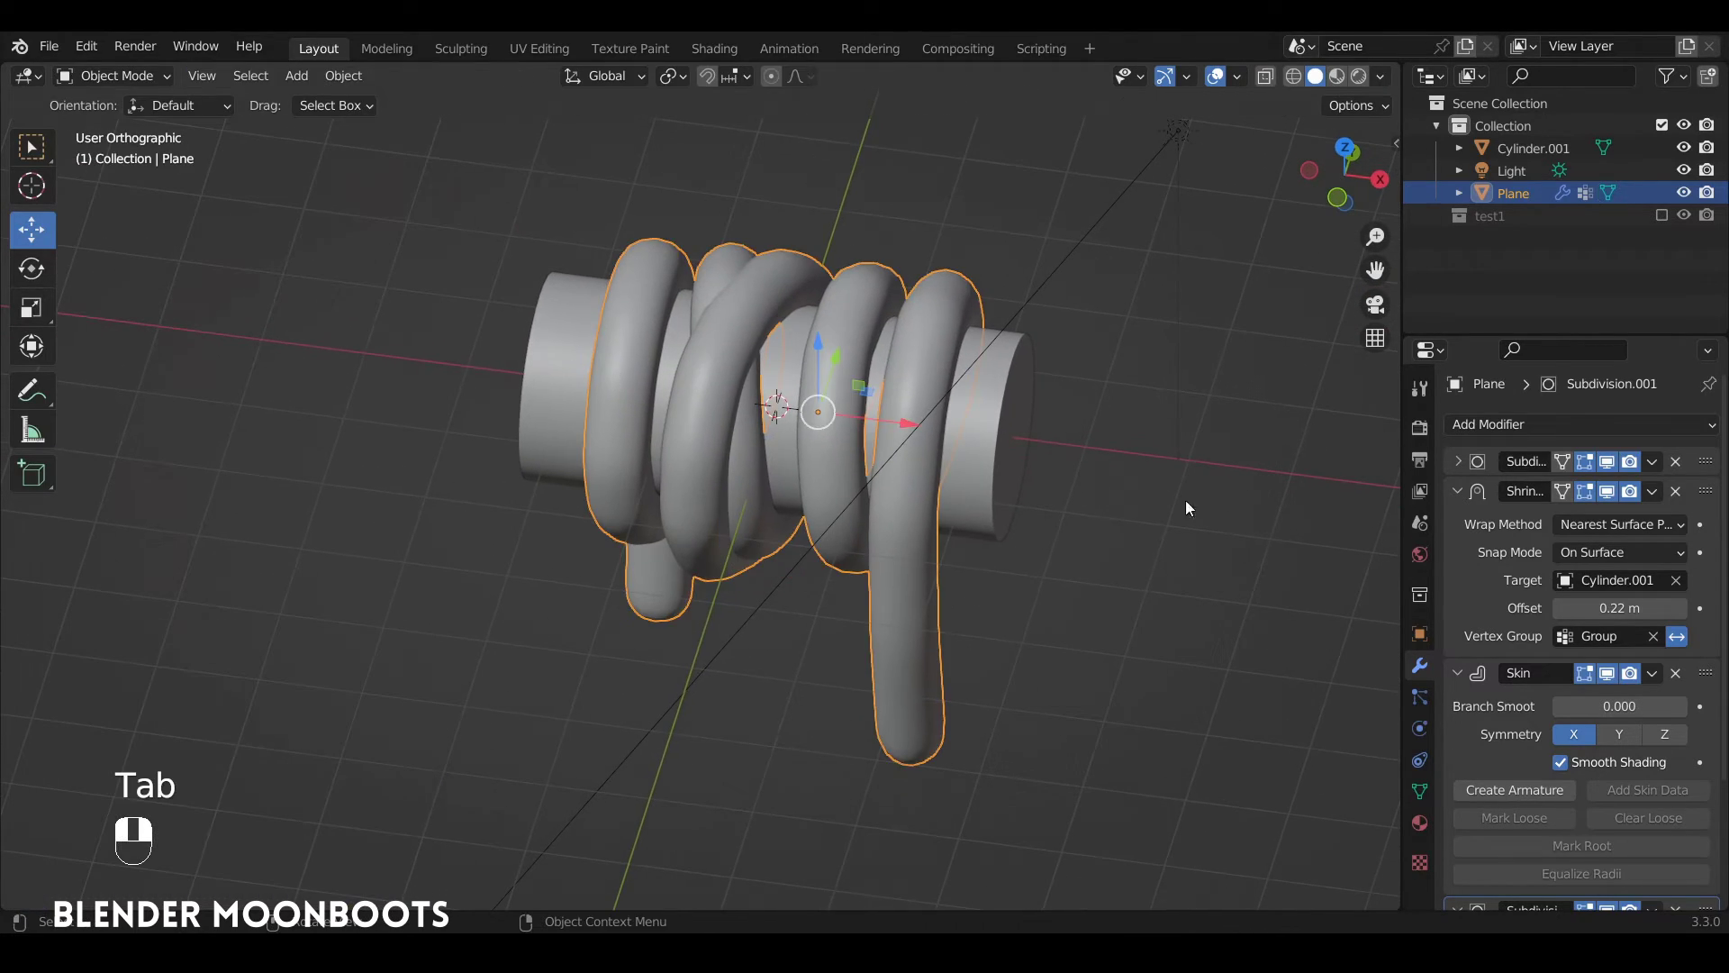
Apply the rope's first Subdivision, Shrinkwrap and Skin modifiers in order, keeping only the last Subdivision Surface modifier
alt+drag(1063, 441, 955, 438)
click(1460, 462)
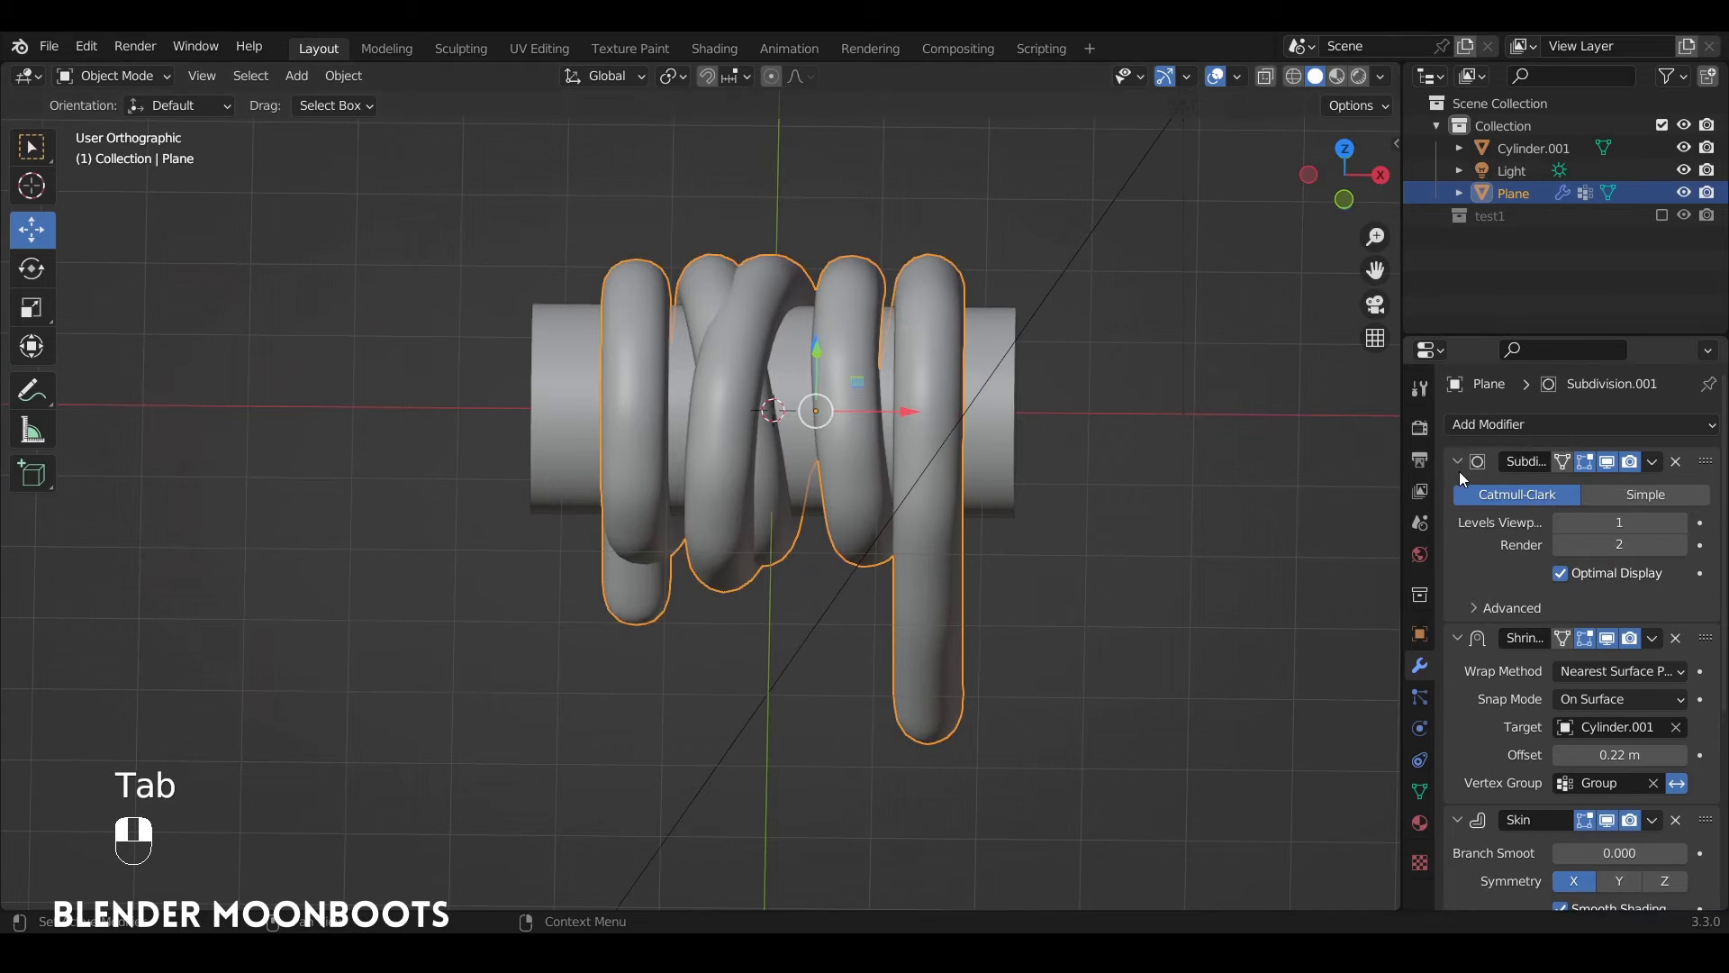
click(1643, 465)
click(1577, 586)
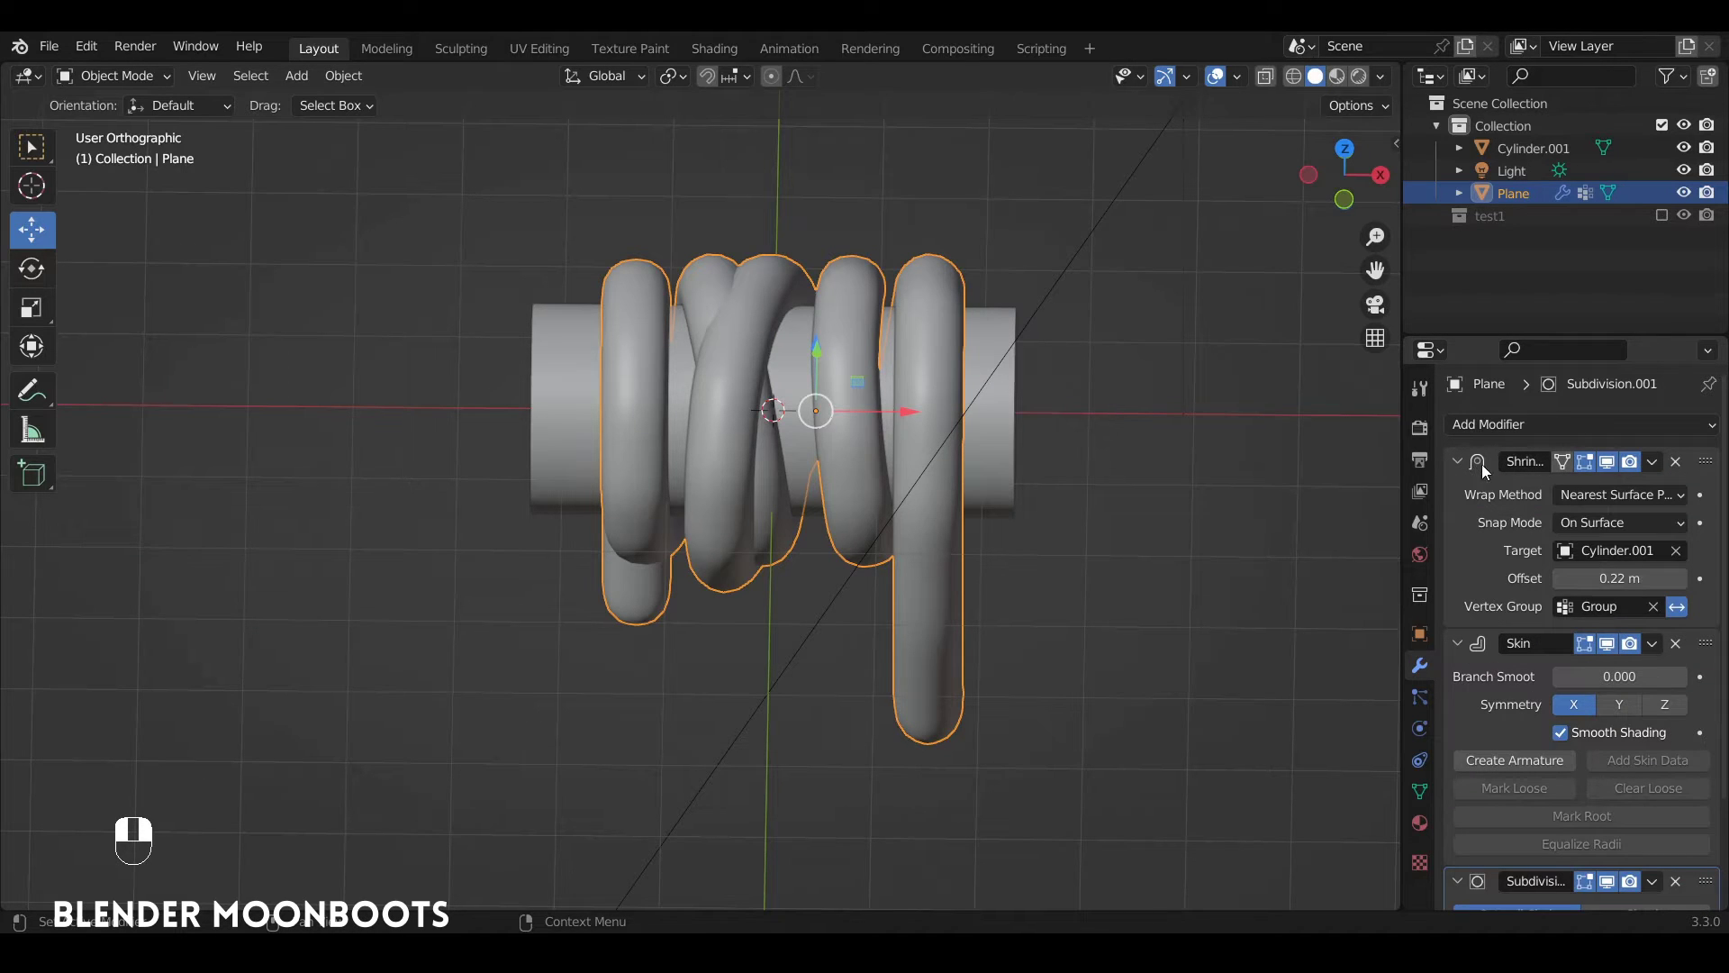
click(1653, 463)
click(1531, 486)
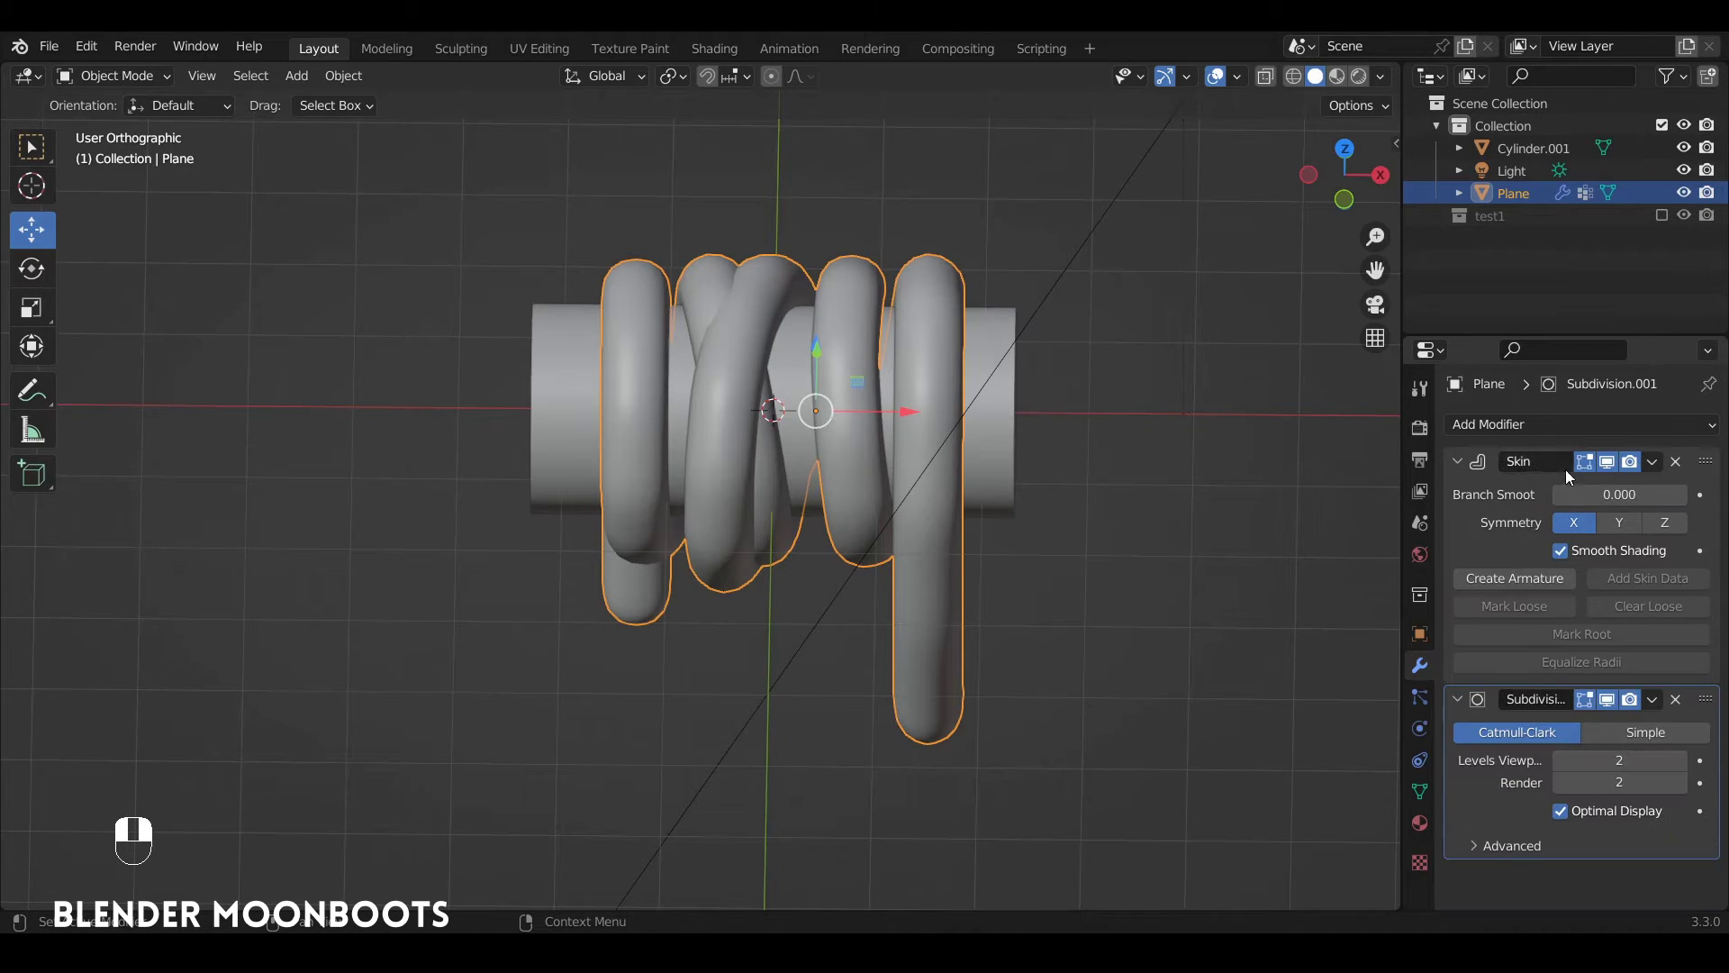
click(1654, 463)
click(1640, 490)
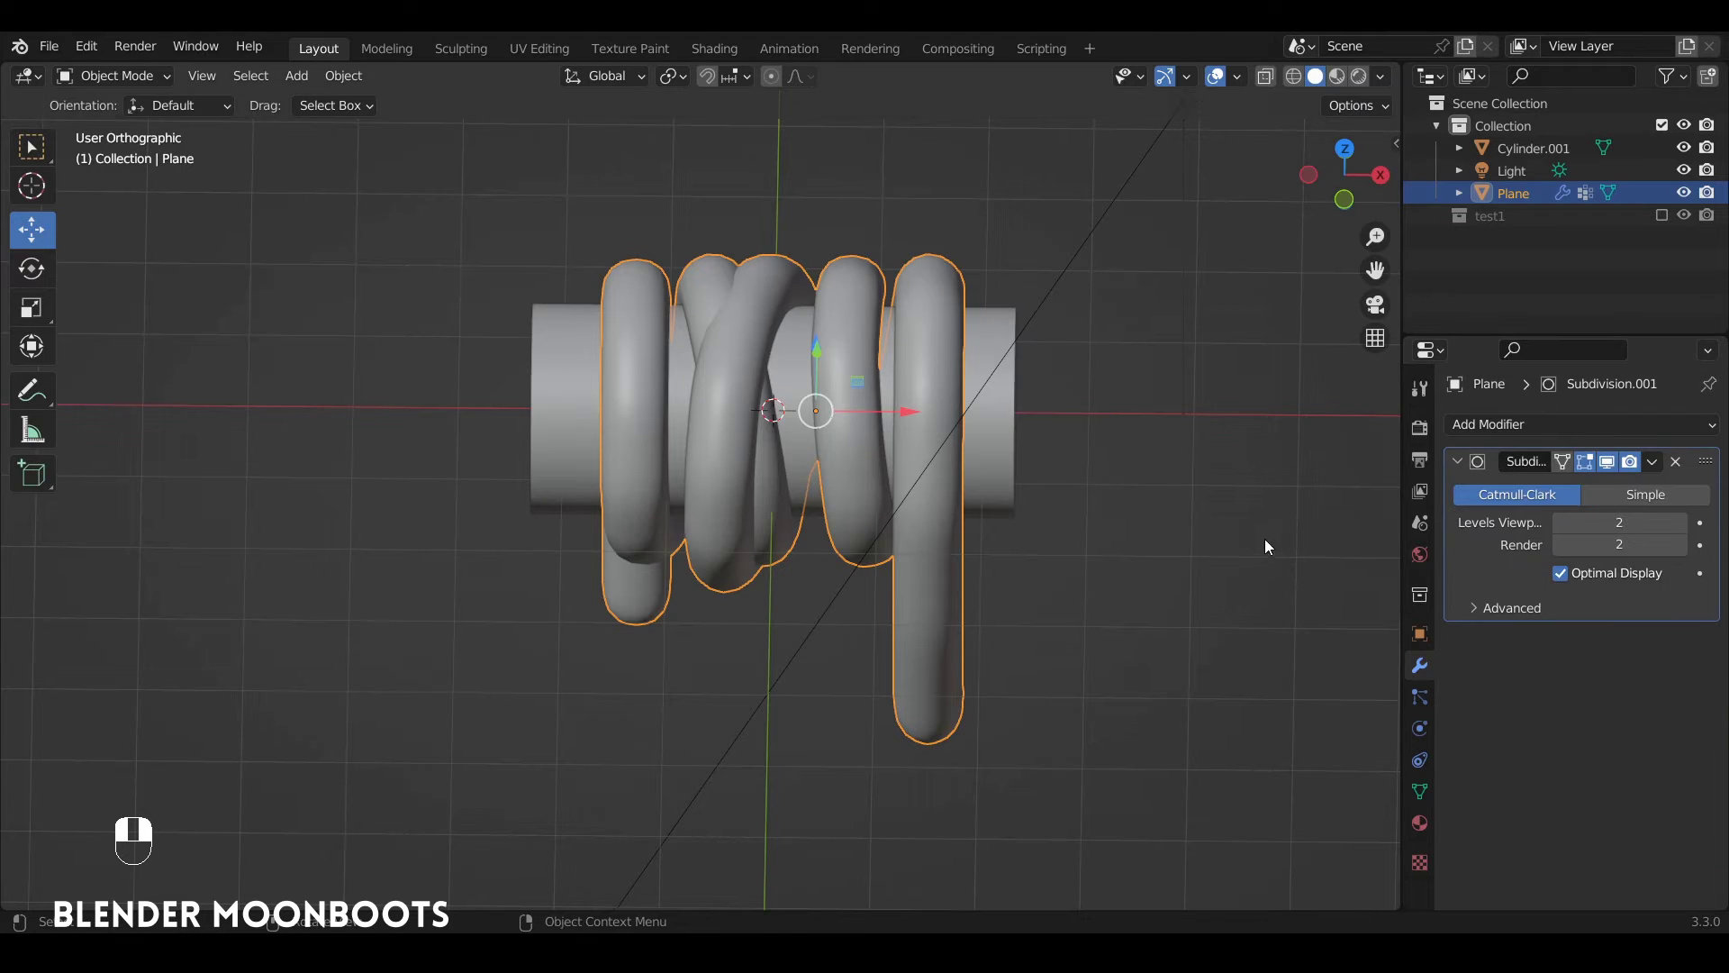
Add an edge loop close to the tip of each hanging rope end, sliding the long end's loop by a factor of about 0.88
alt+drag(1264, 538, 1234, 414)
key(Tab)
key(Tab)
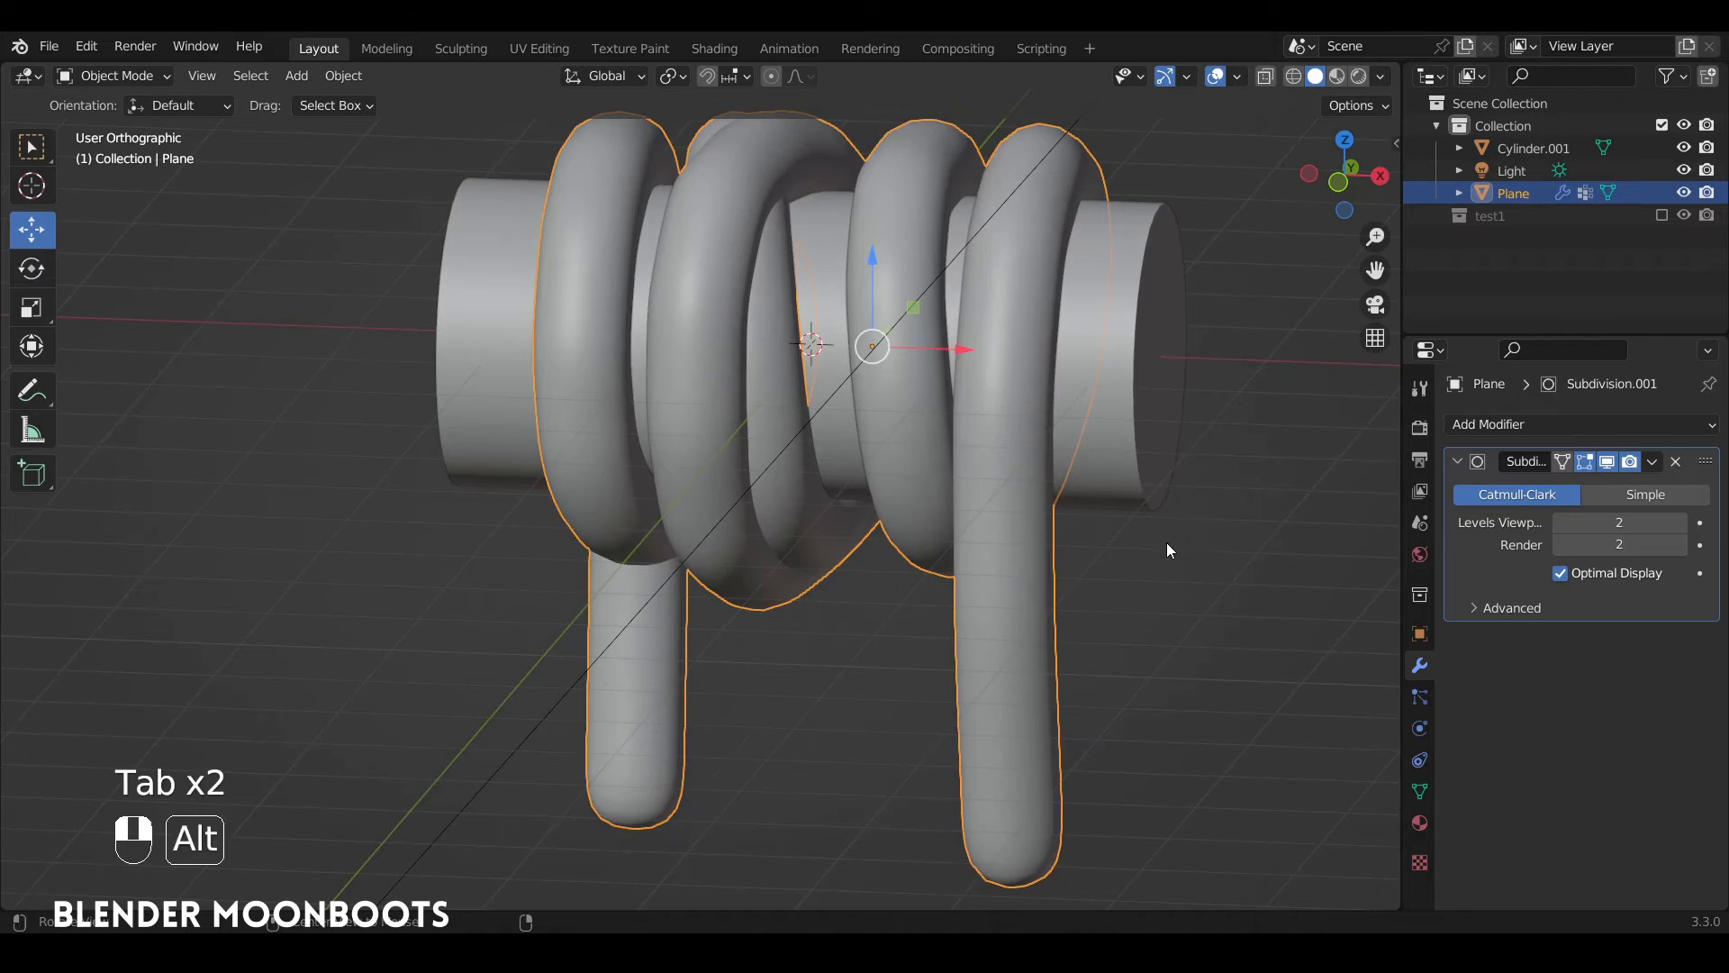
alt+drag(1161, 541, 1052, 560)
key(Tab)
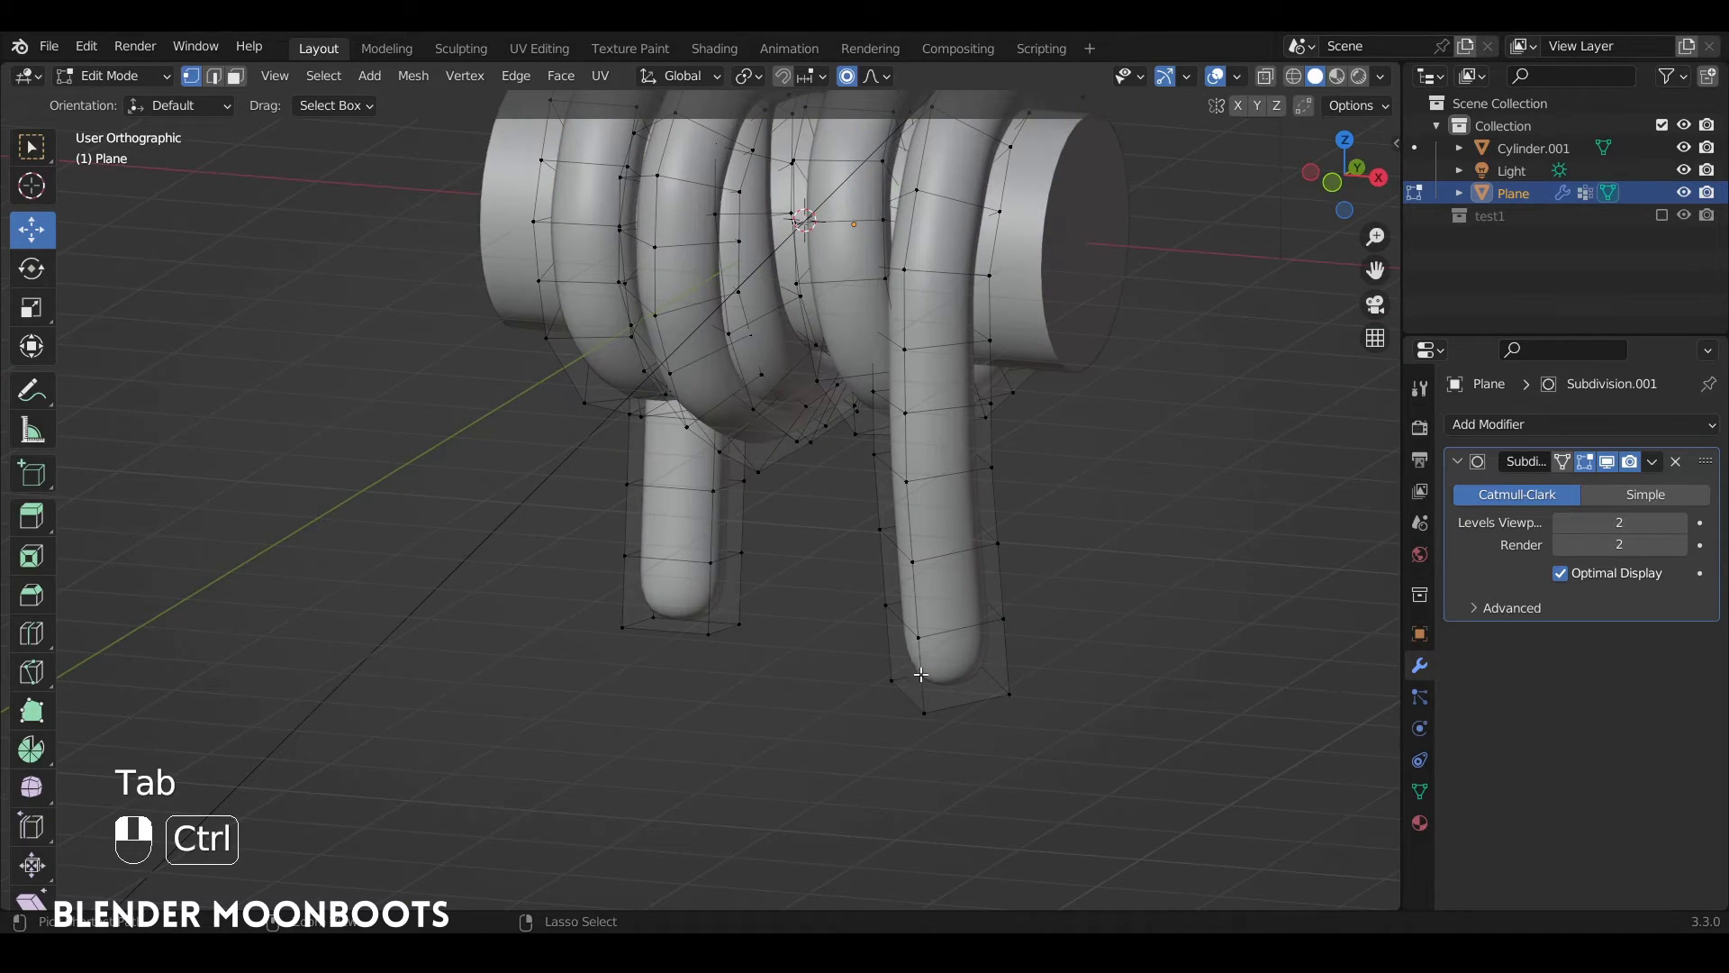
key(ctrl+r)
drag(921, 676, 910, 707)
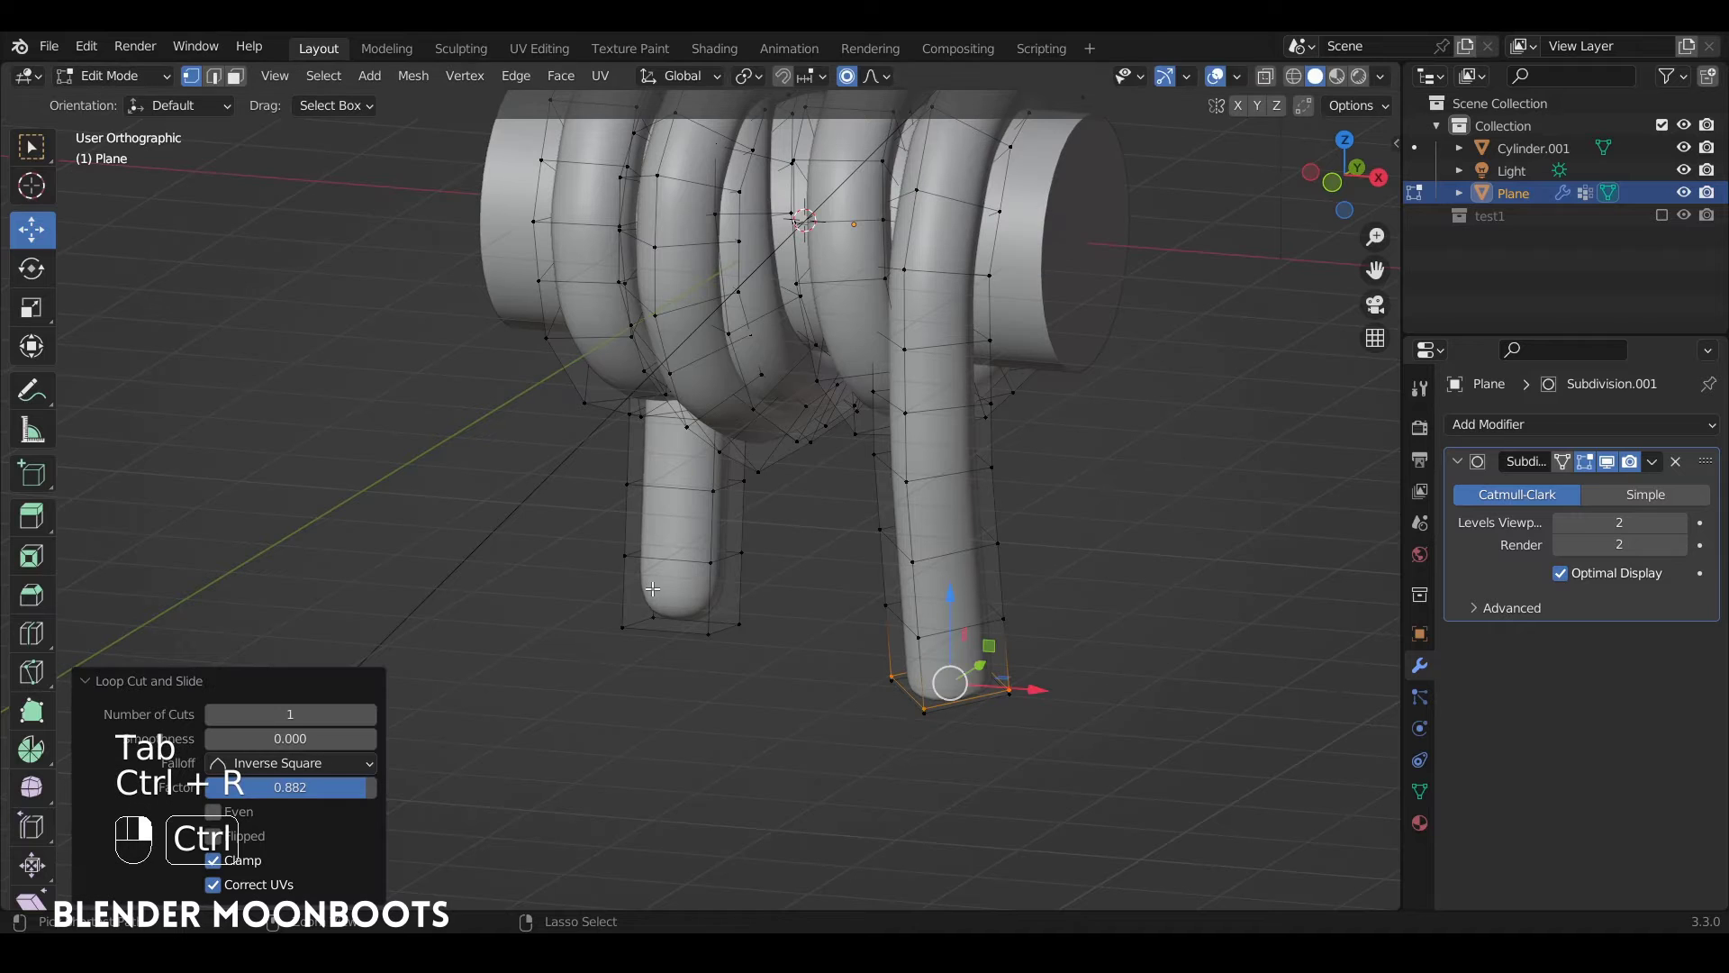
click(628, 592)
click(618, 619)
Inset the end faces of both hanging rope ends by about 0.08 m, then return to object mode
alt+drag(622, 621, 636, 512)
key(3)
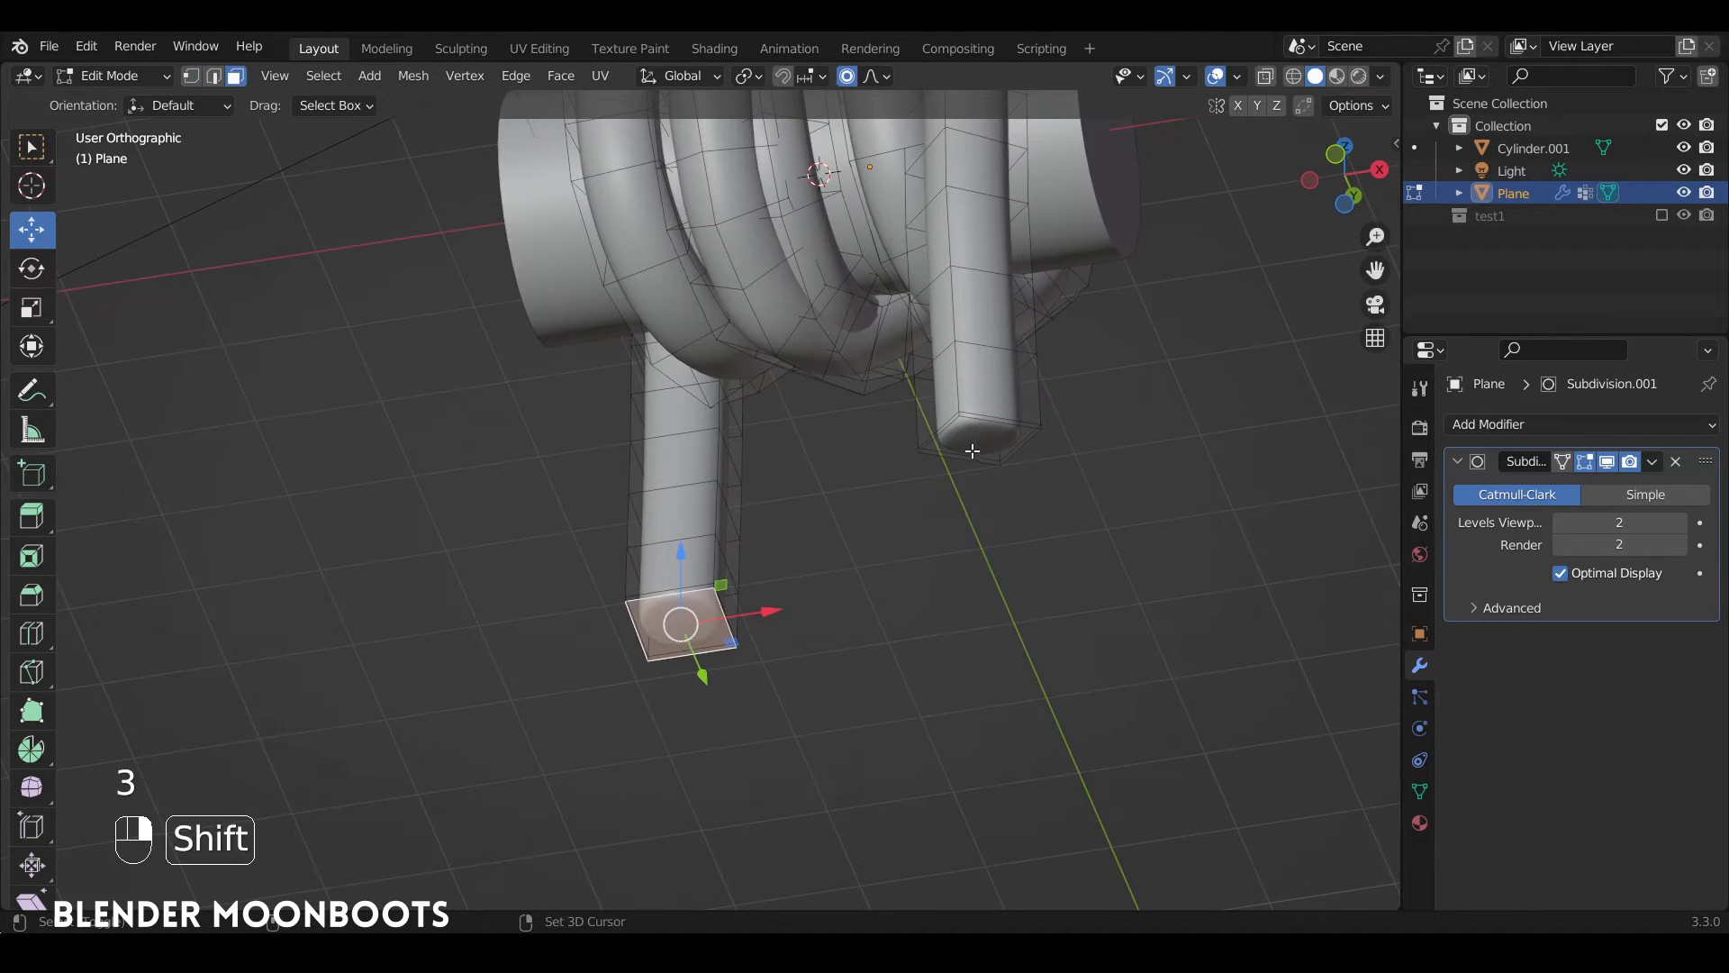
shift+click(972, 451)
key(i)
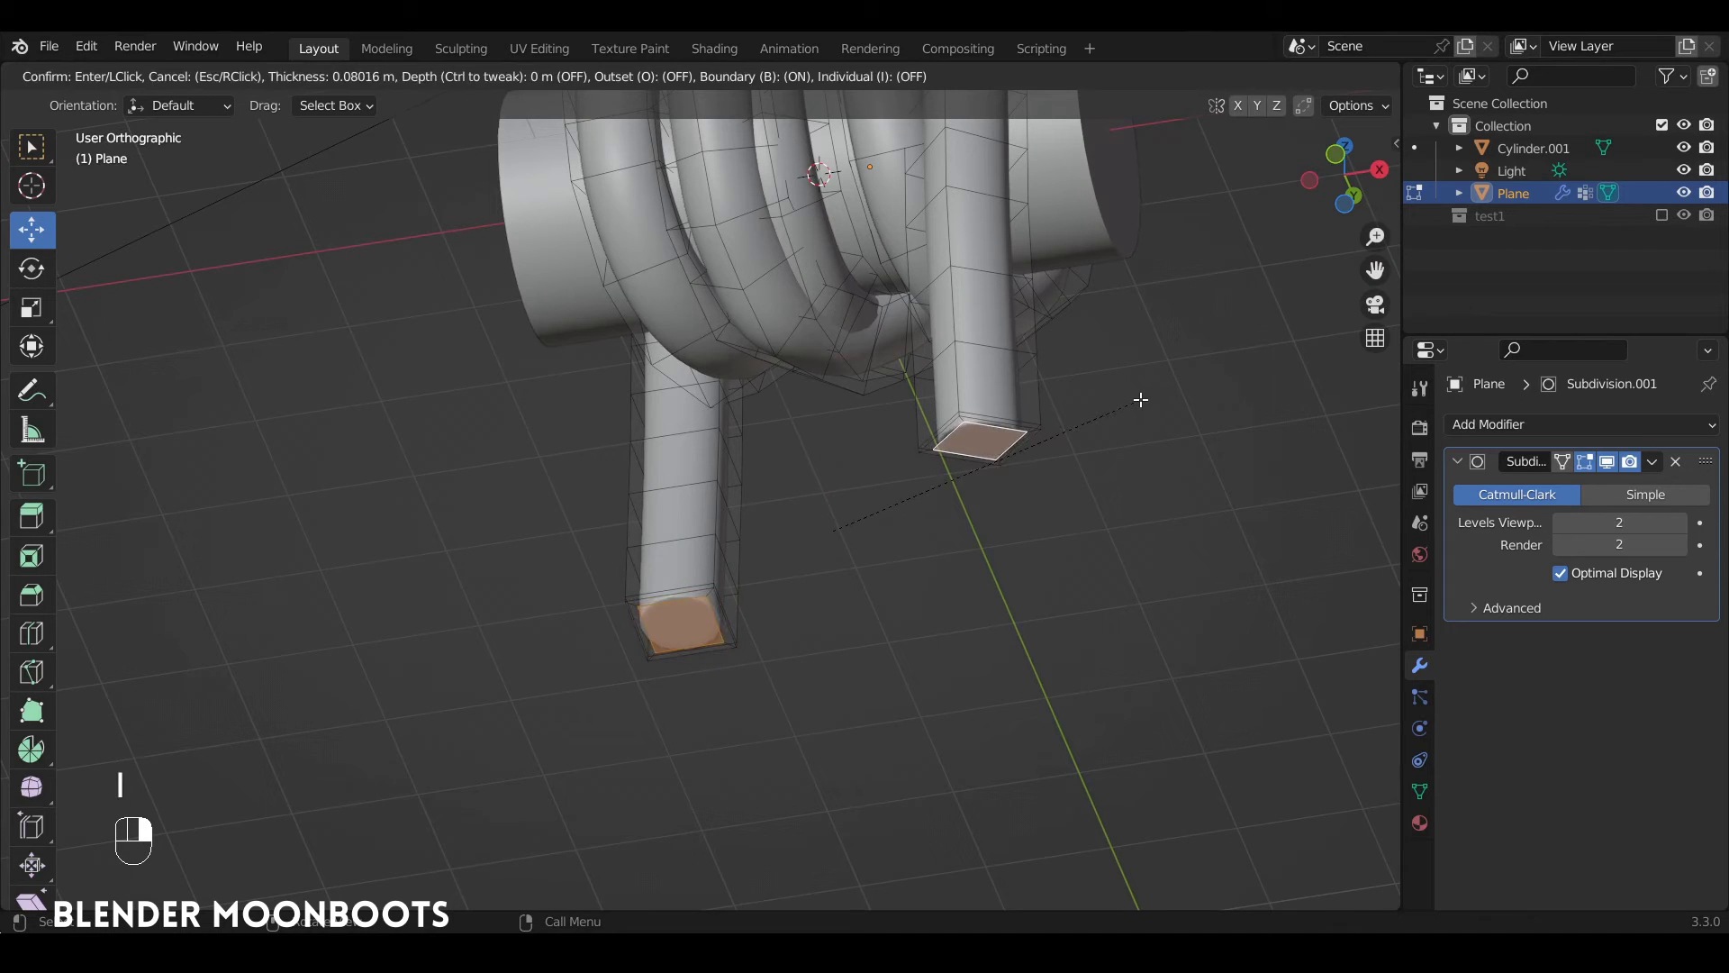
click(1143, 397)
key(Tab)
alt+drag(1062, 488, 1023, 576)
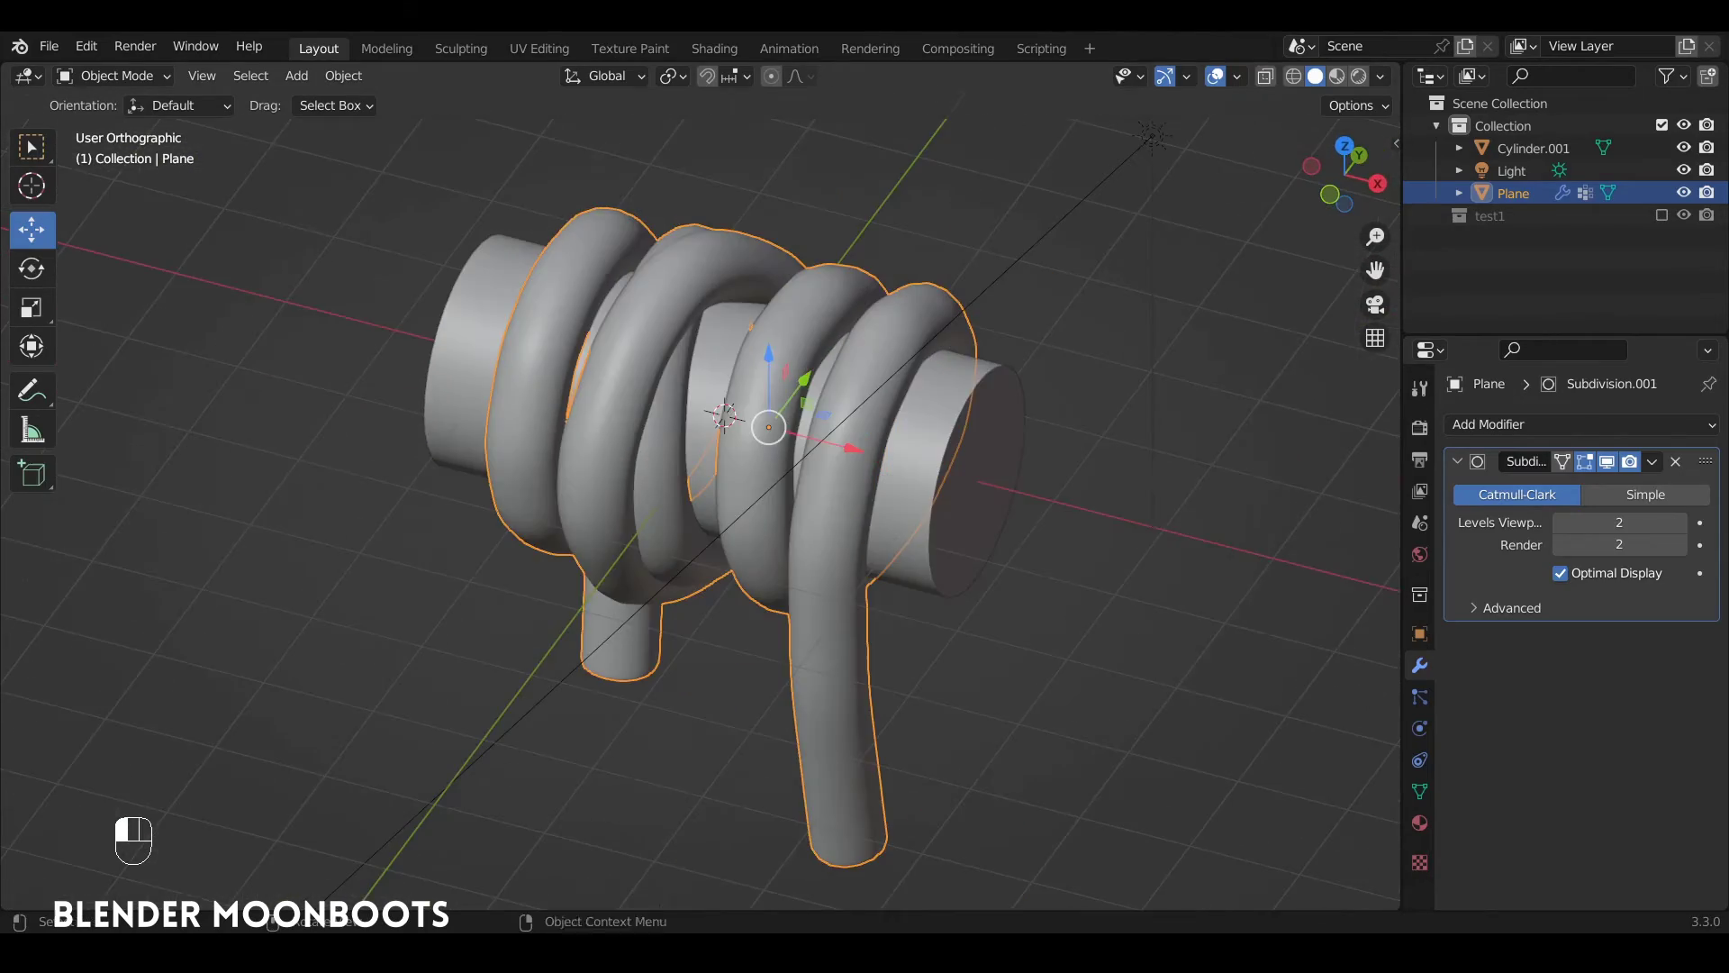
Save the file, then split the 3D viewport into two stacked areas and turn the lower one into a Shader Editor
alt+drag(1117, 649, 1151, 575)
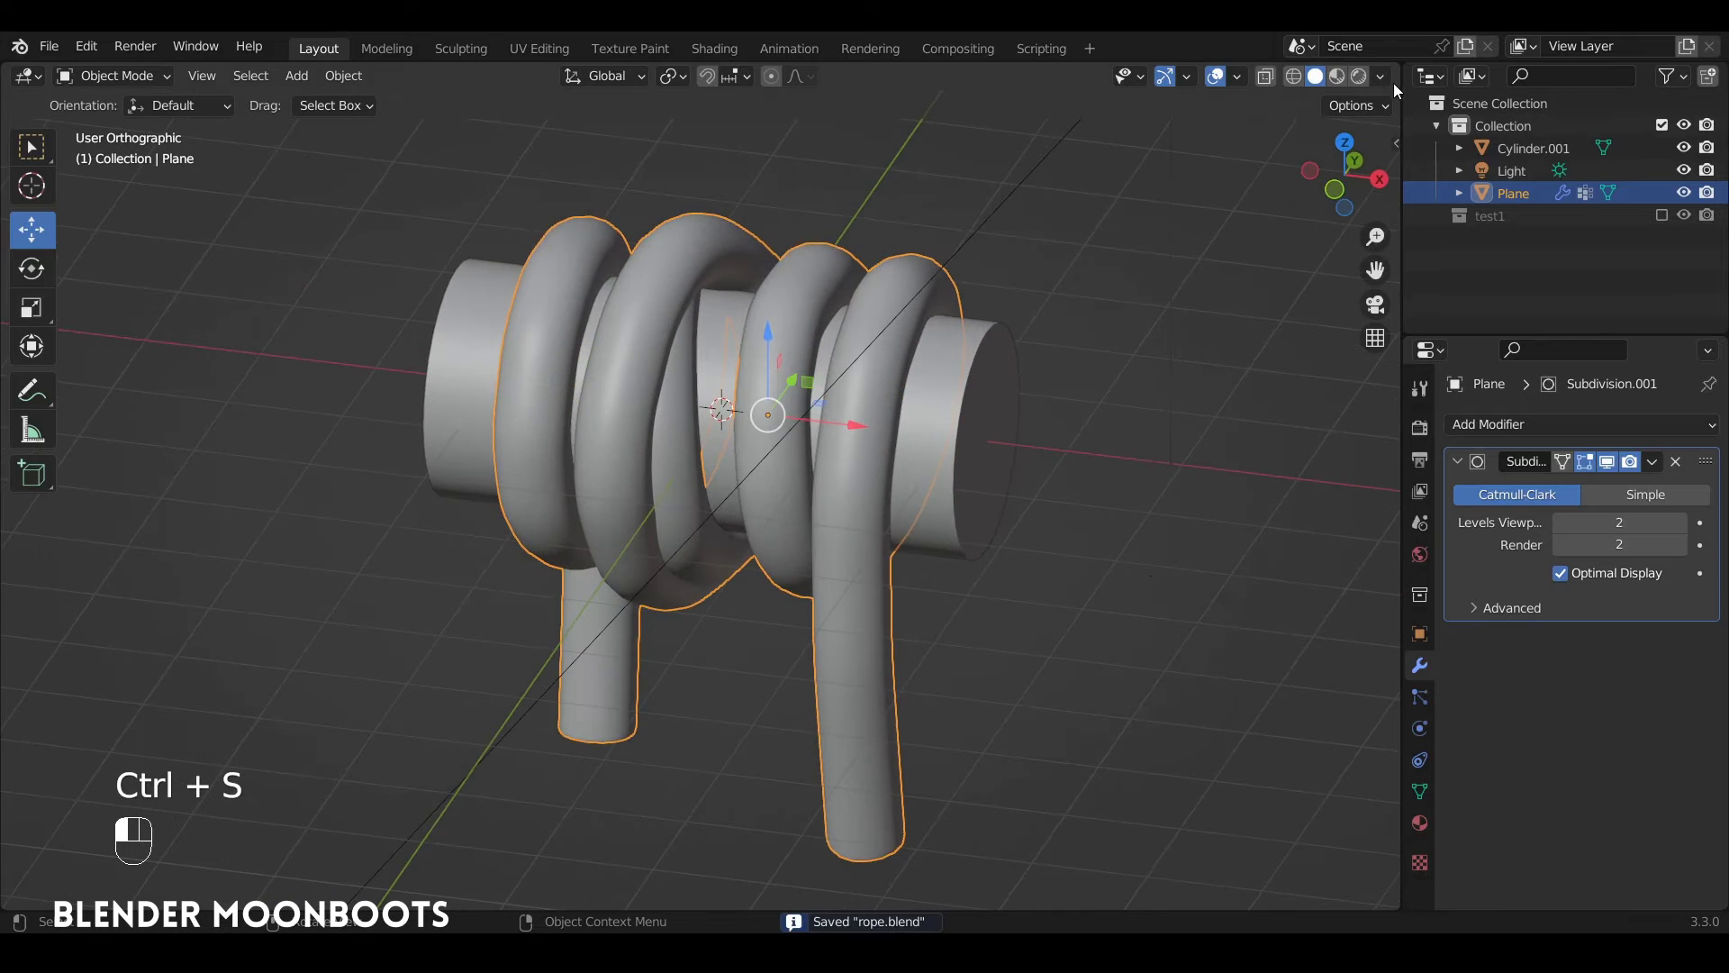
drag(1395, 69, 1025, 596)
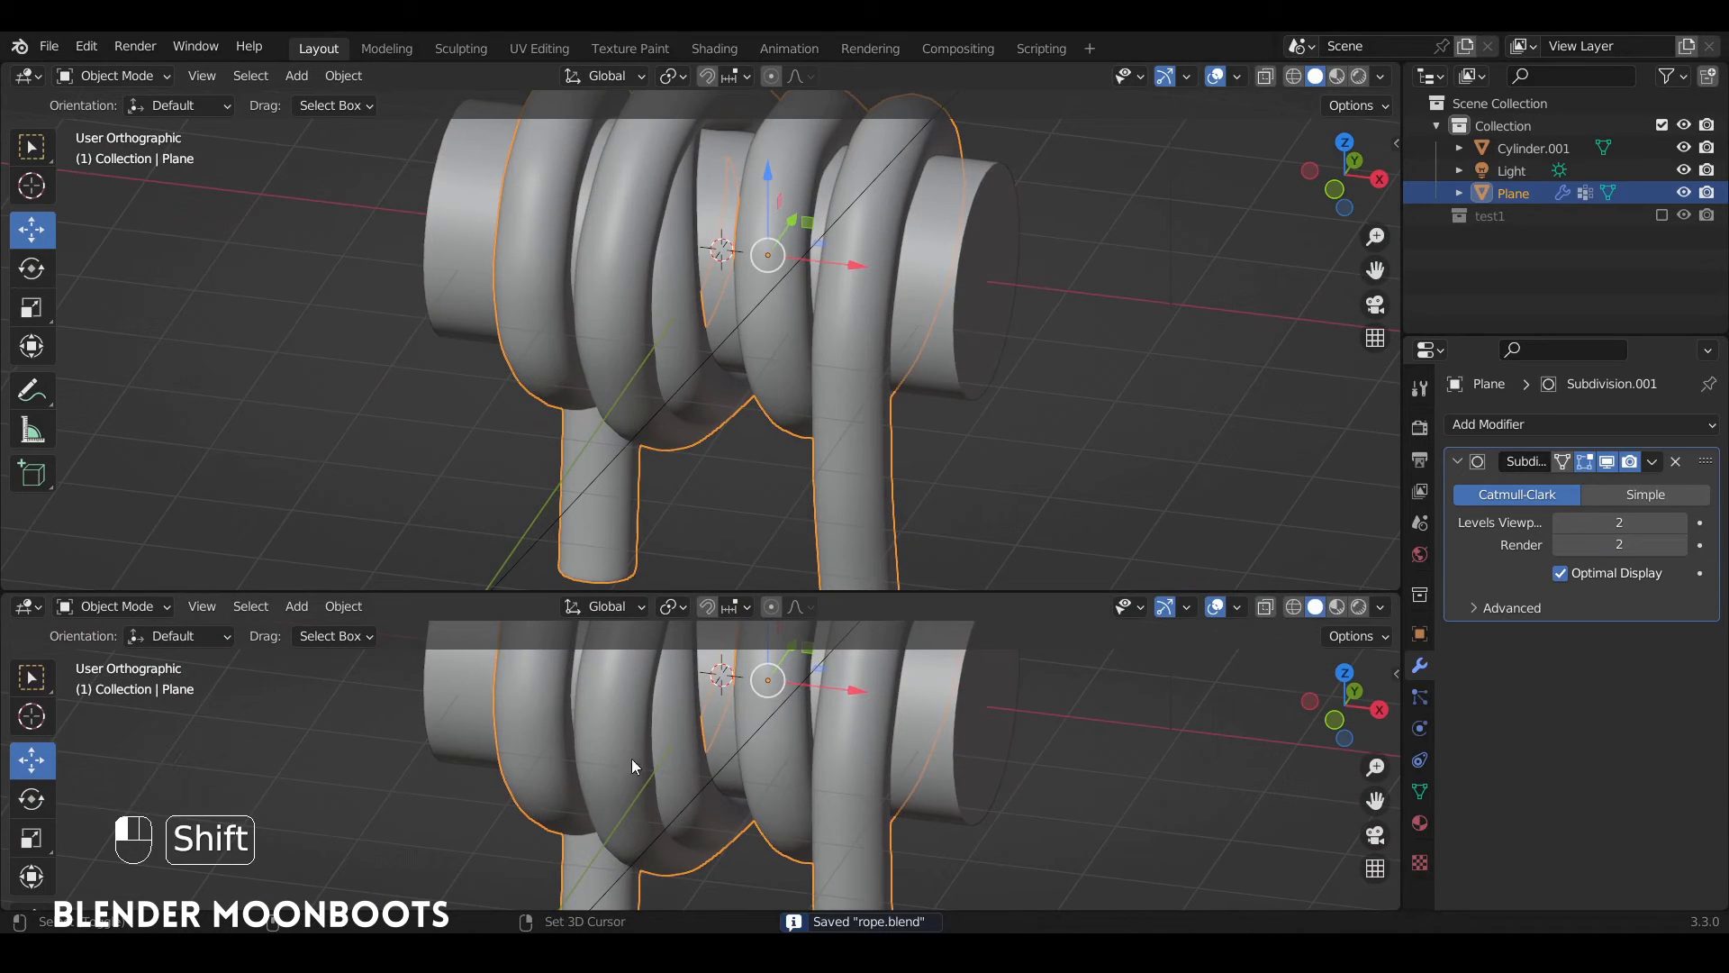
key(shift+F3)
key(shift+F3)
key(shift+F3)
key(shift+F3)
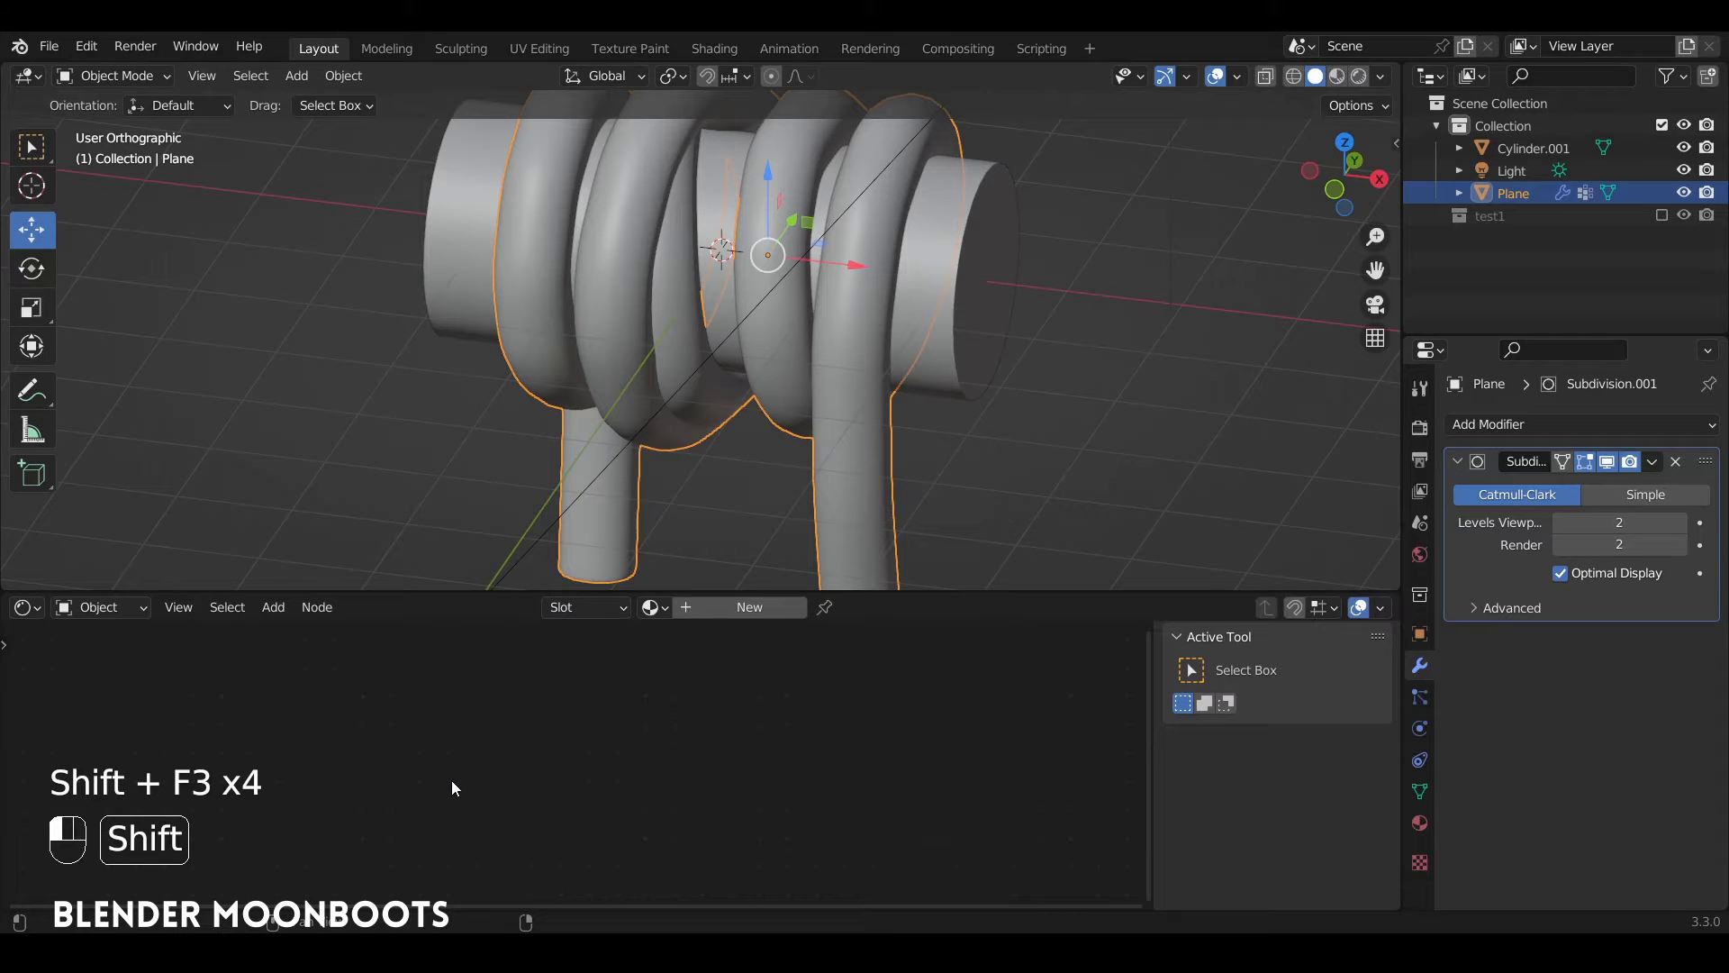
Create a new material for the rope and enlarge the Shader Editor area
drag(547, 591, 563, 564)
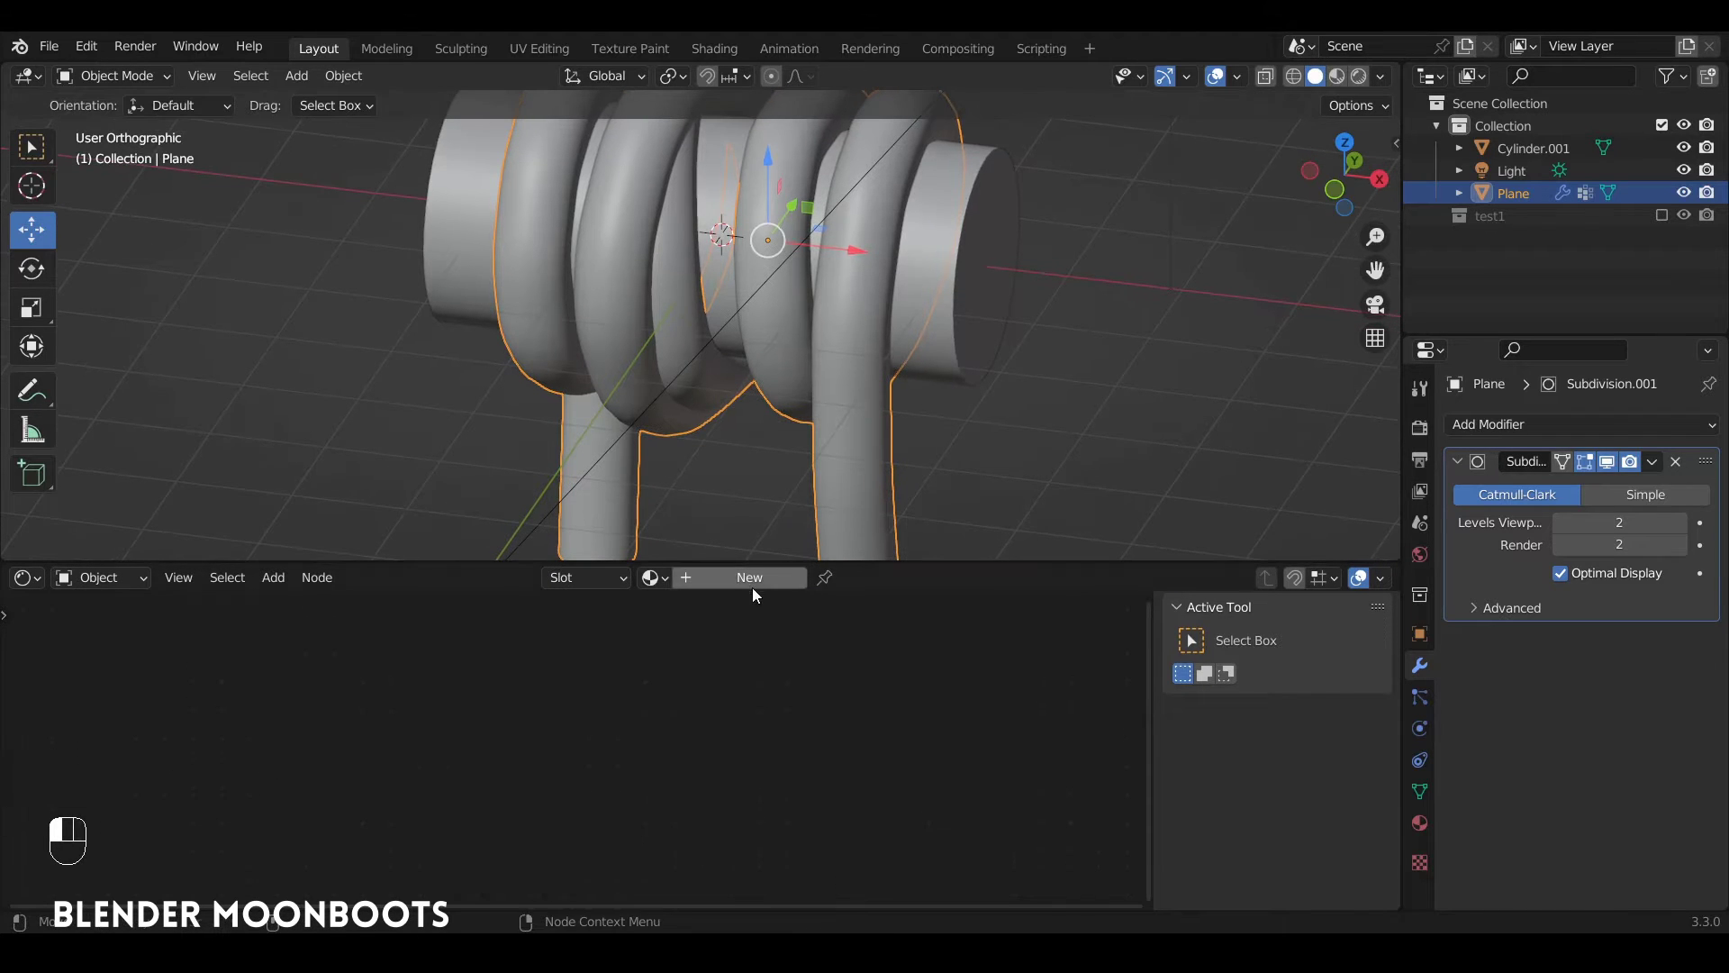
click(758, 577)
drag(764, 559, 760, 455)
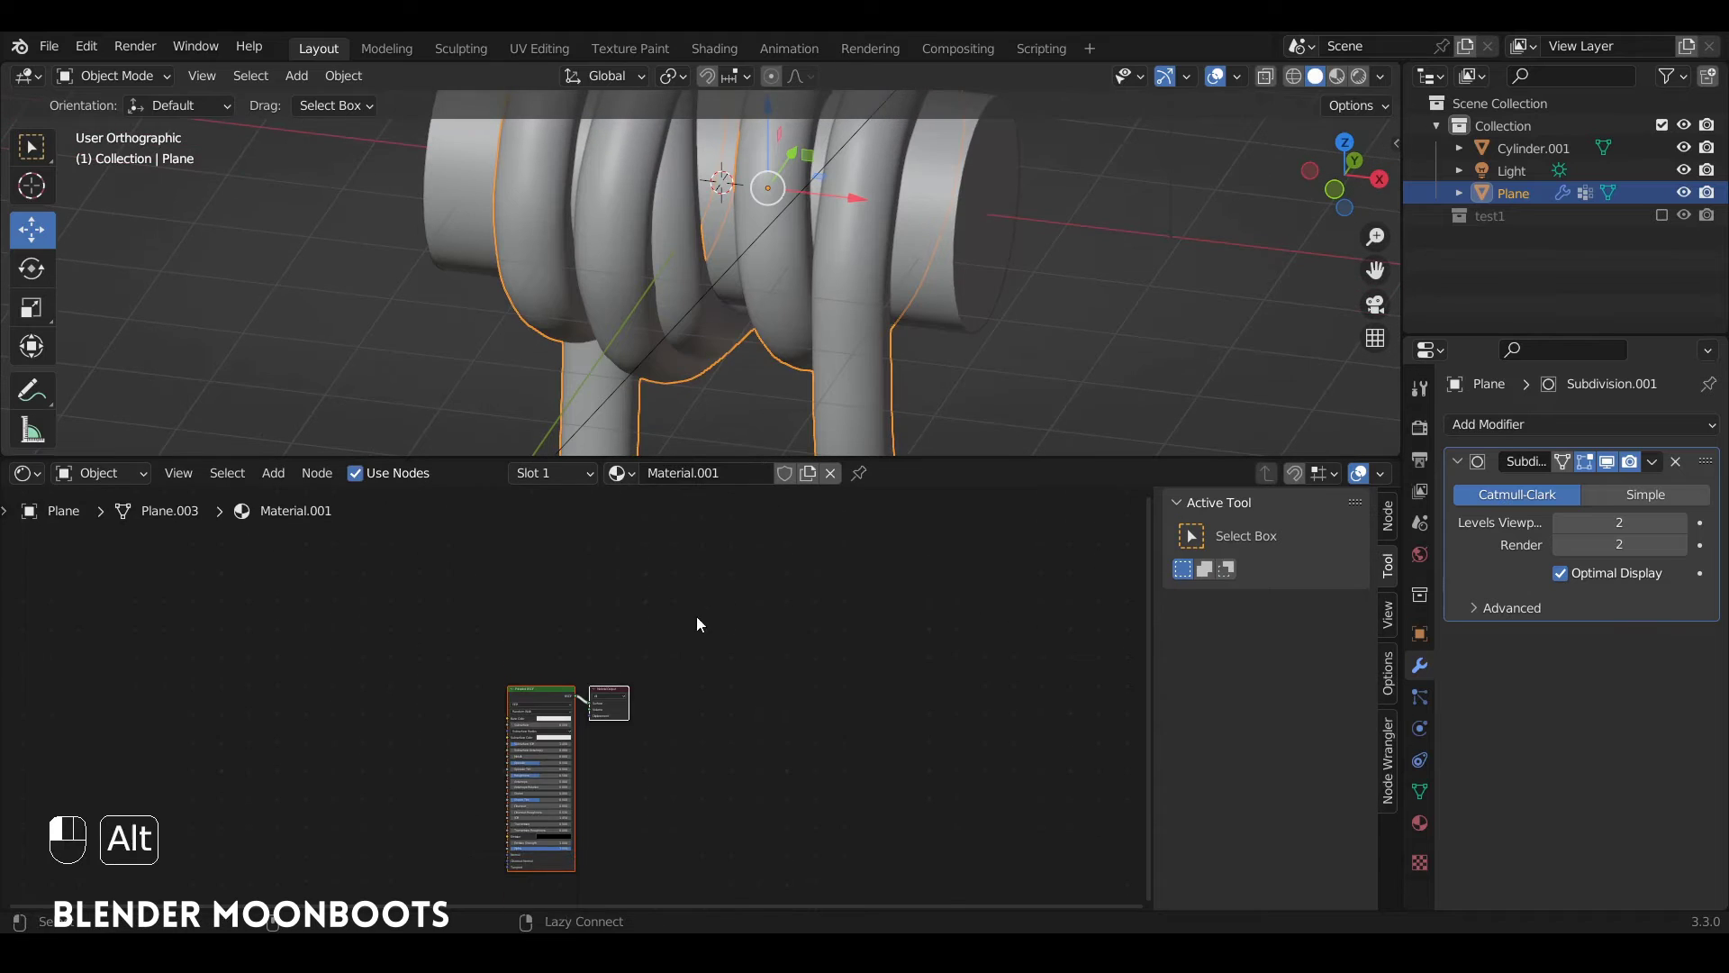
Feed the Principled BSDF's base color from a Texture Coordinate, Mapping and Image Texture chain, and place the chain farther from the shader
alt+shift+drag(695, 618, 1117, 576)
key(n)
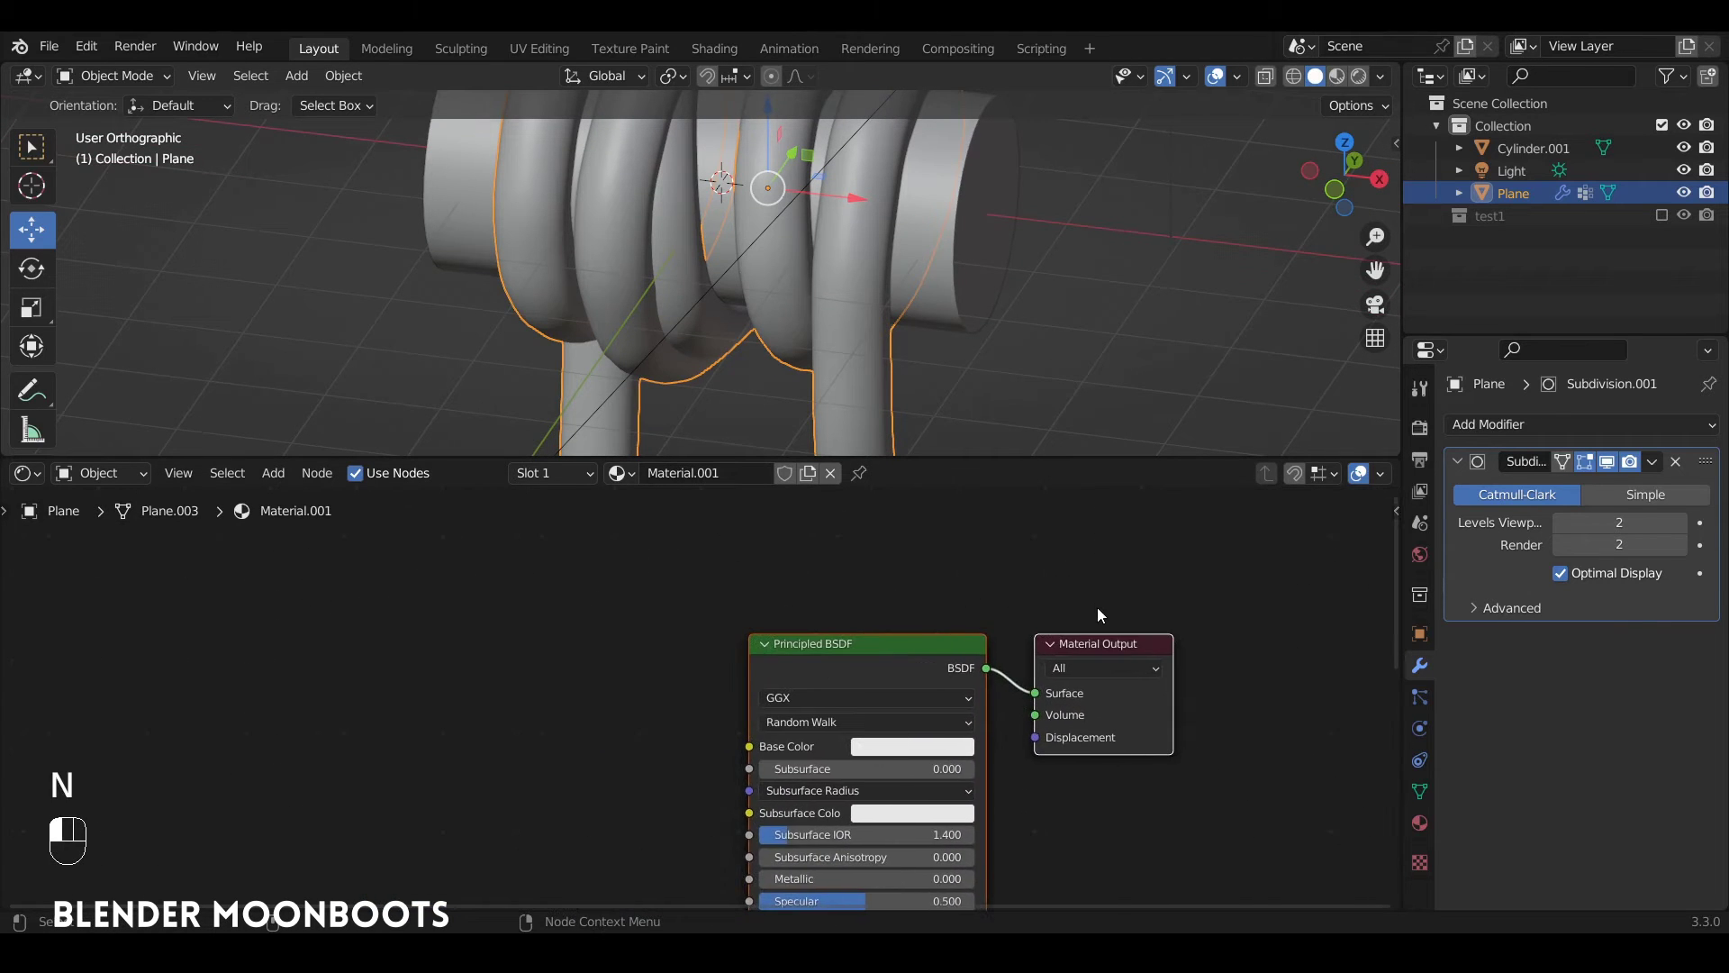
ctrl+alt+drag(986, 581, 980, 558)
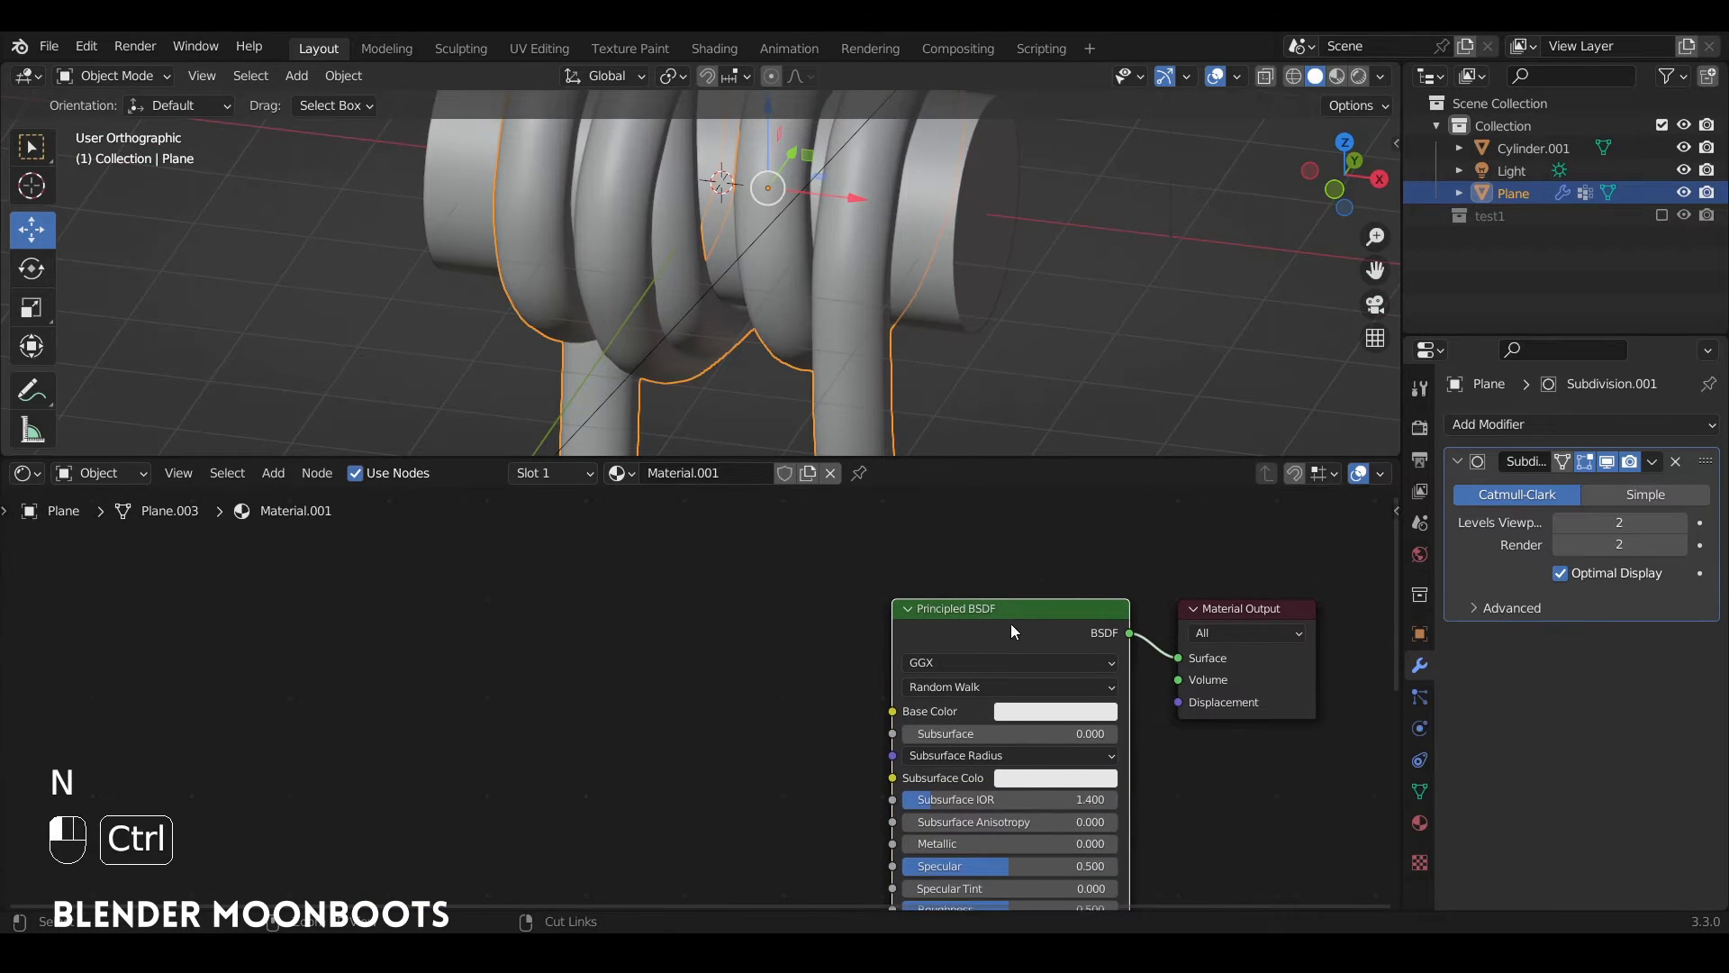
key(ctrl+t)
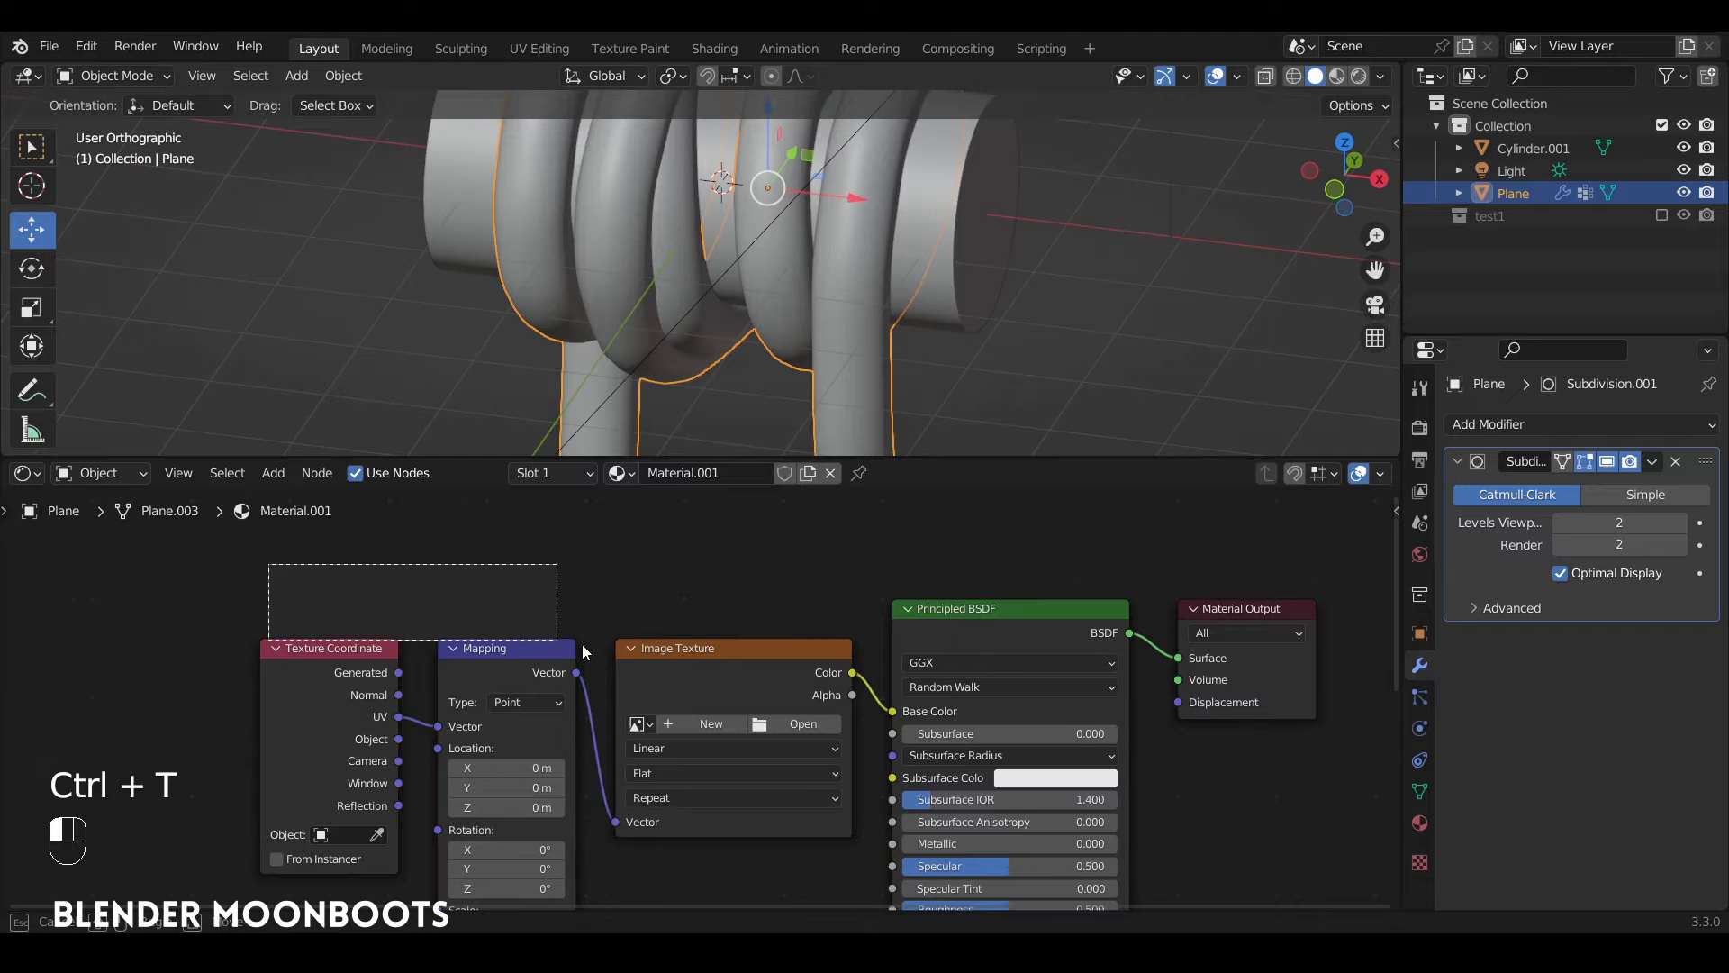
key(g)
click(439, 638)
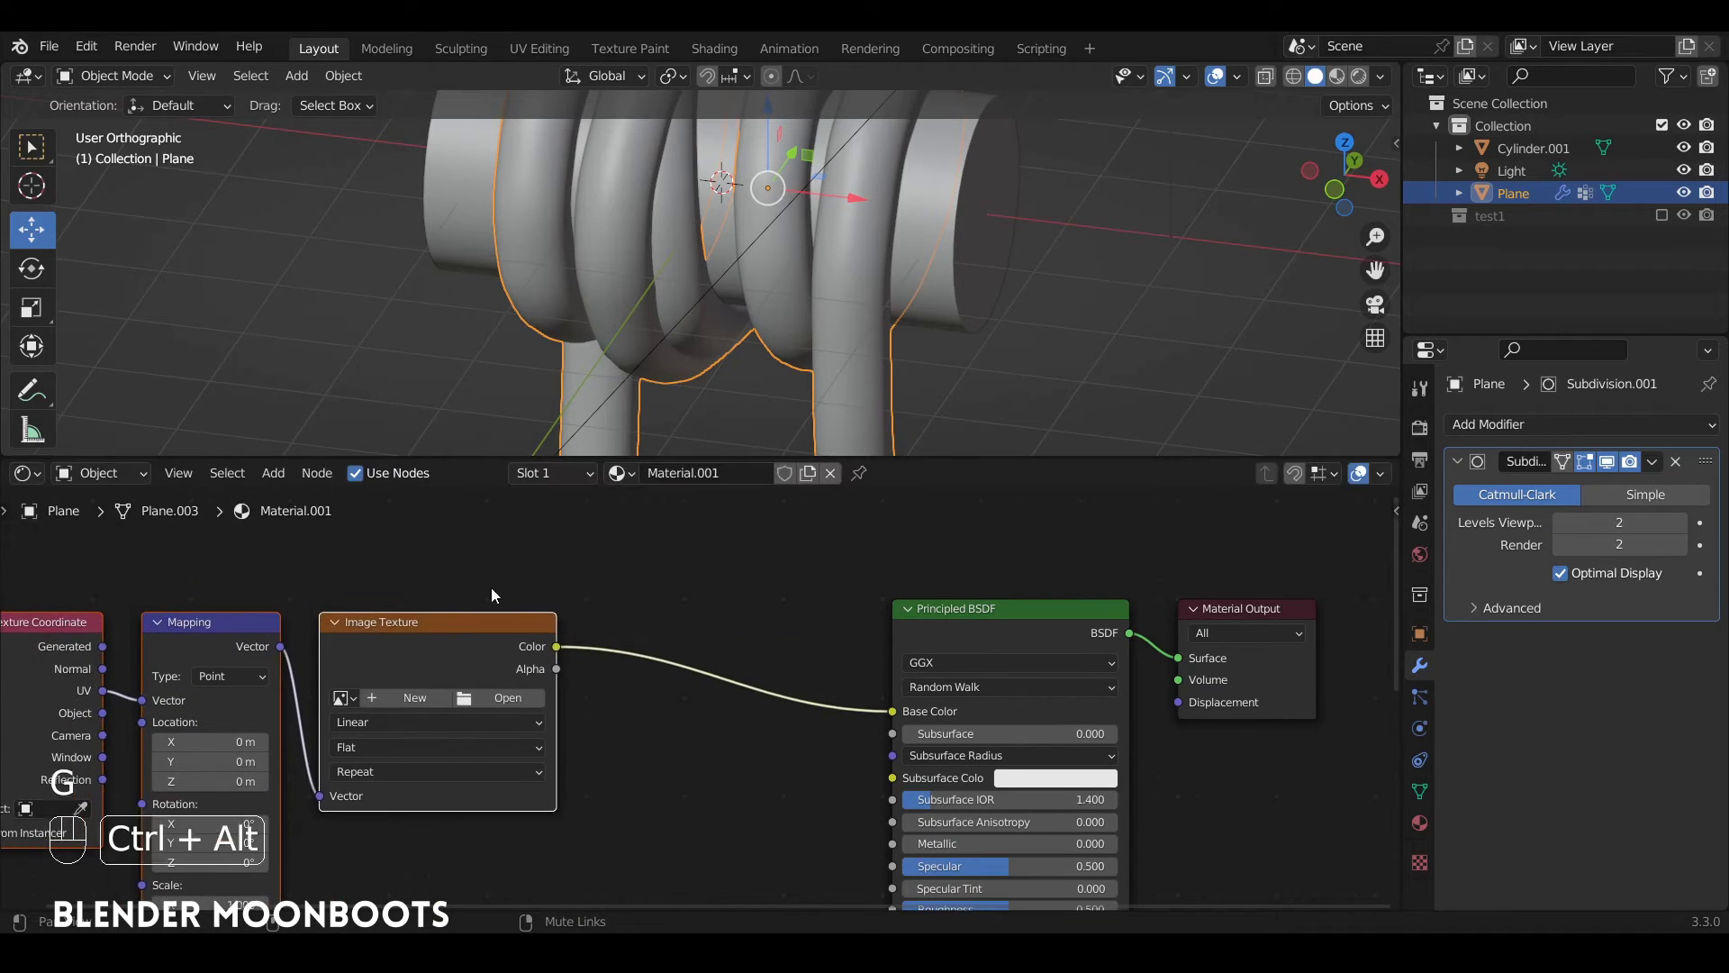
ctrl+alt+drag(520, 566, 651, 559)
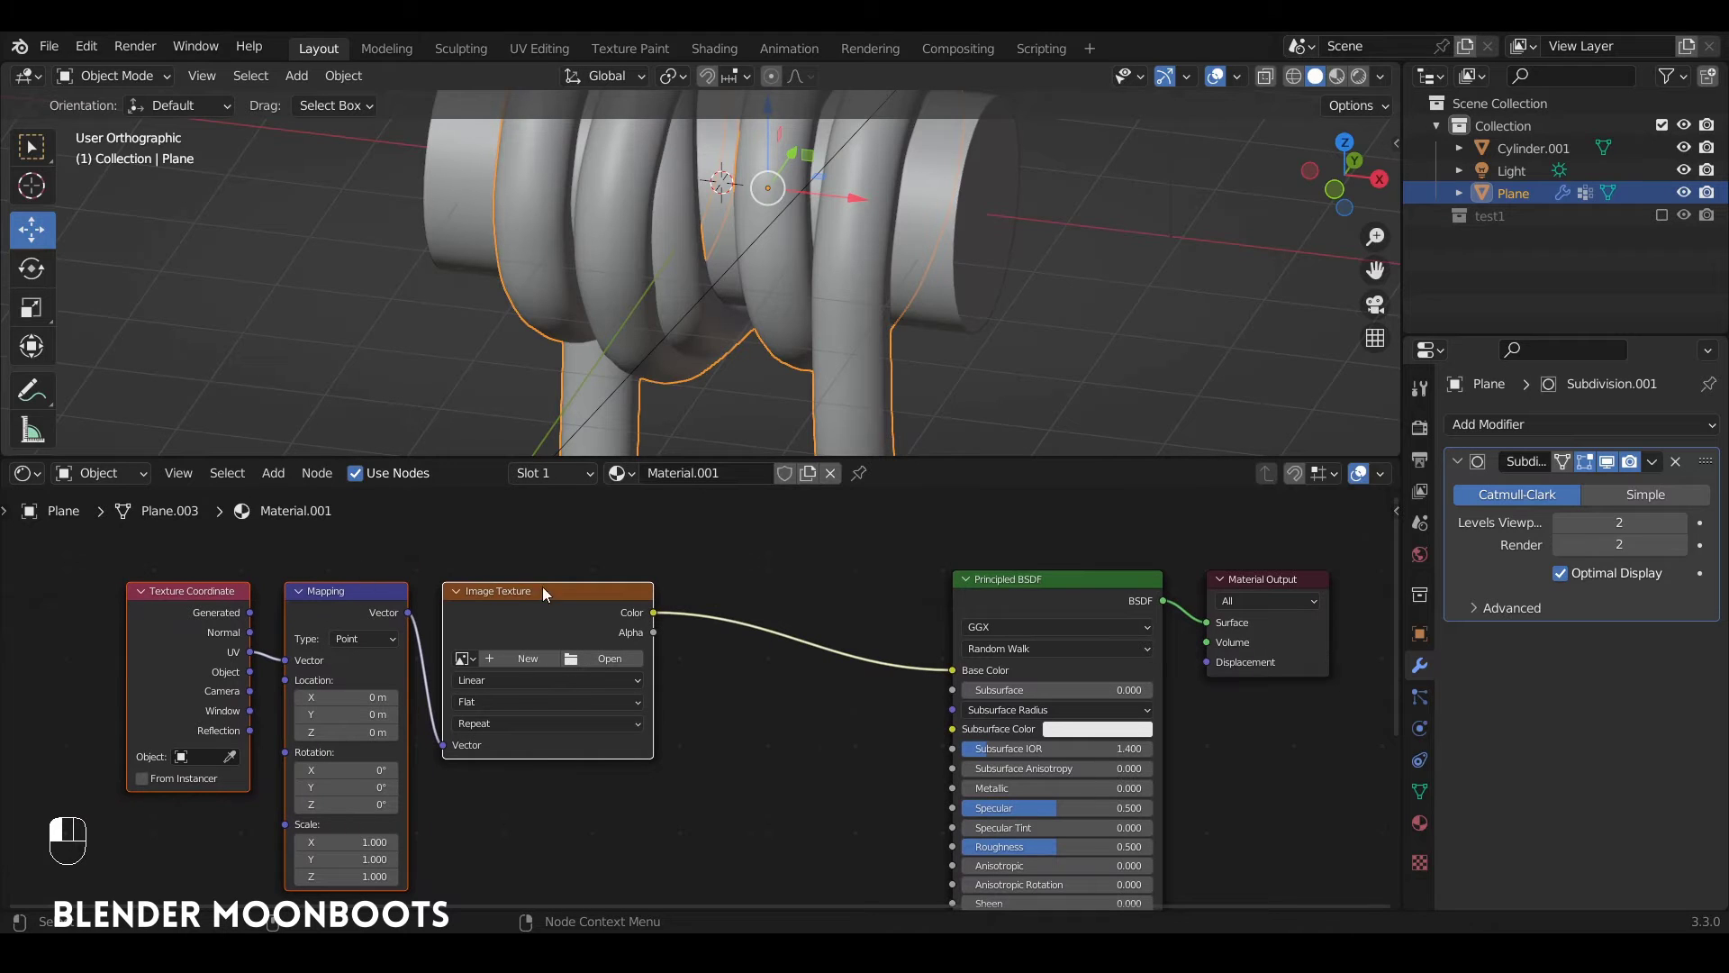
click(384, 547)
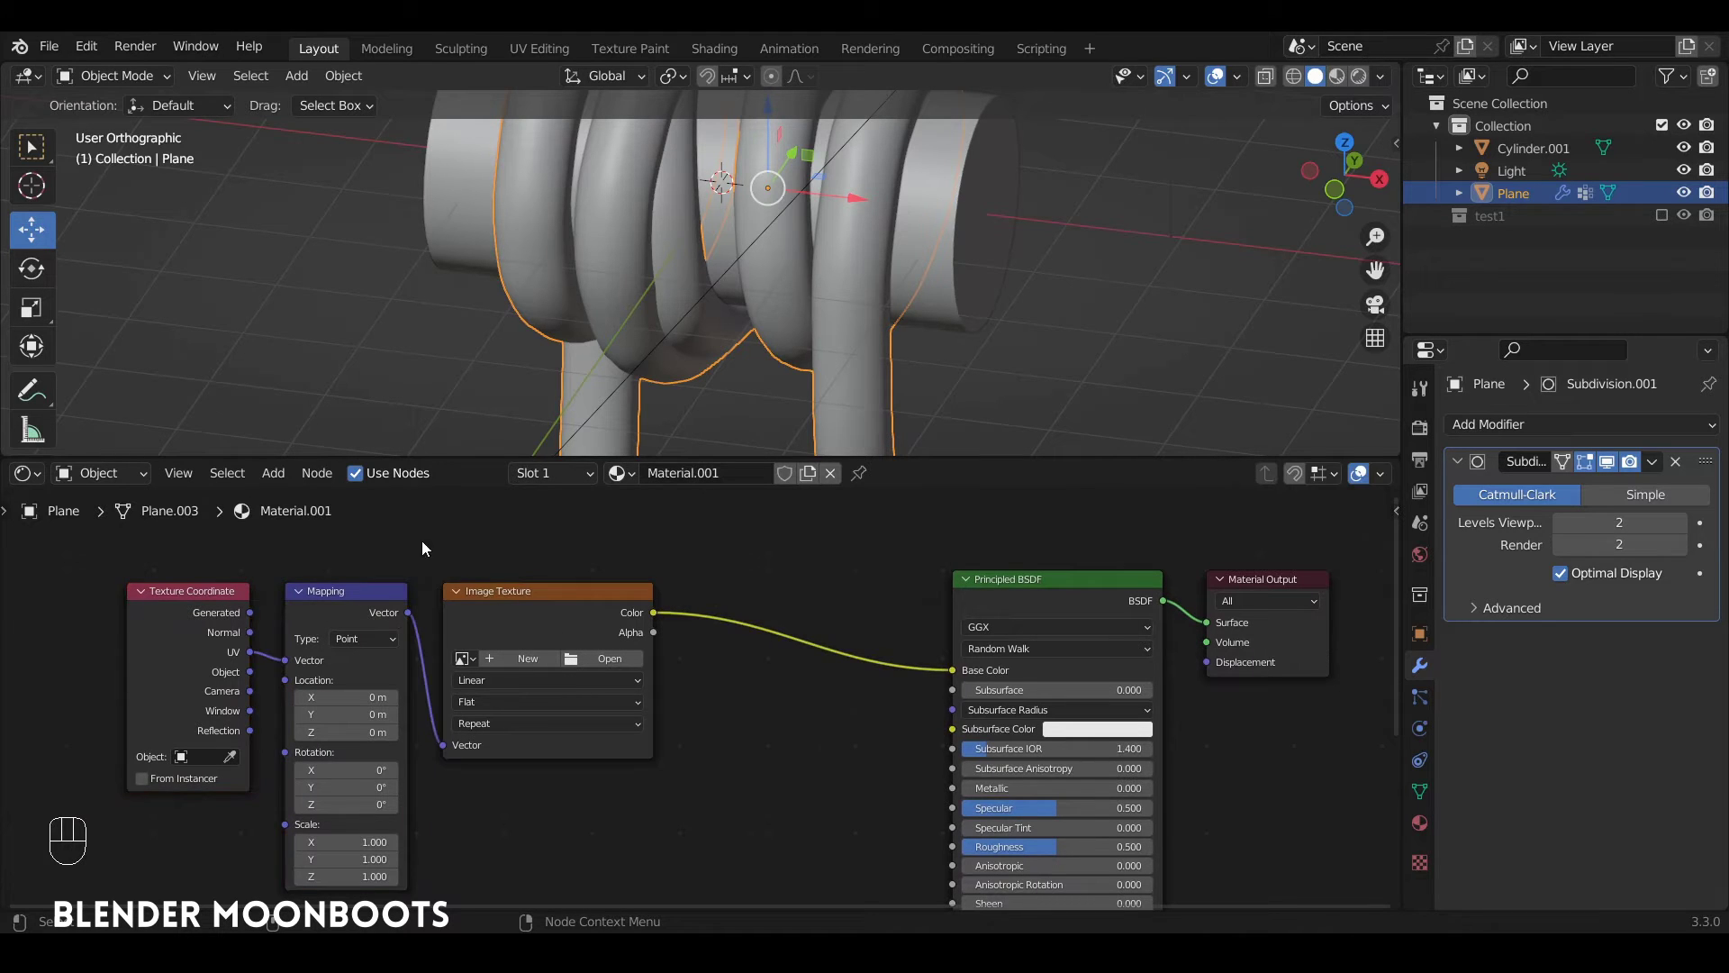
Show the 3D viewport in Material Preview shading and space out the Texture Coordinate, Mapping and Image Texture nodes
click(1338, 77)
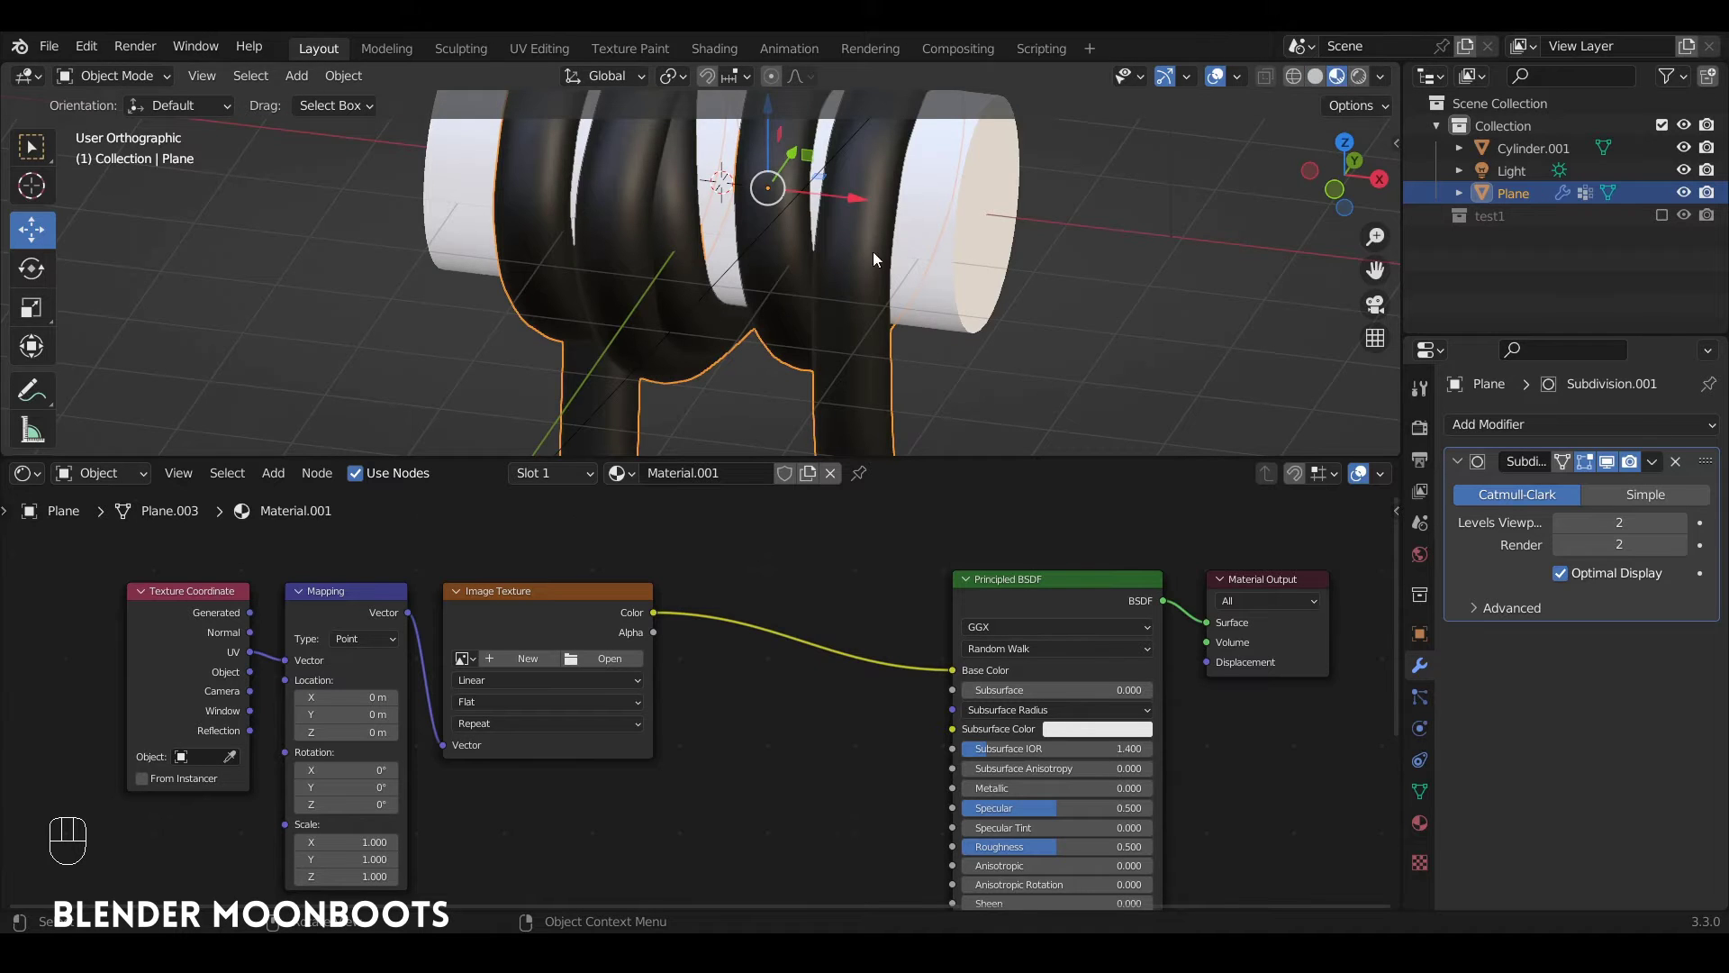
drag(215, 588, 144, 575)
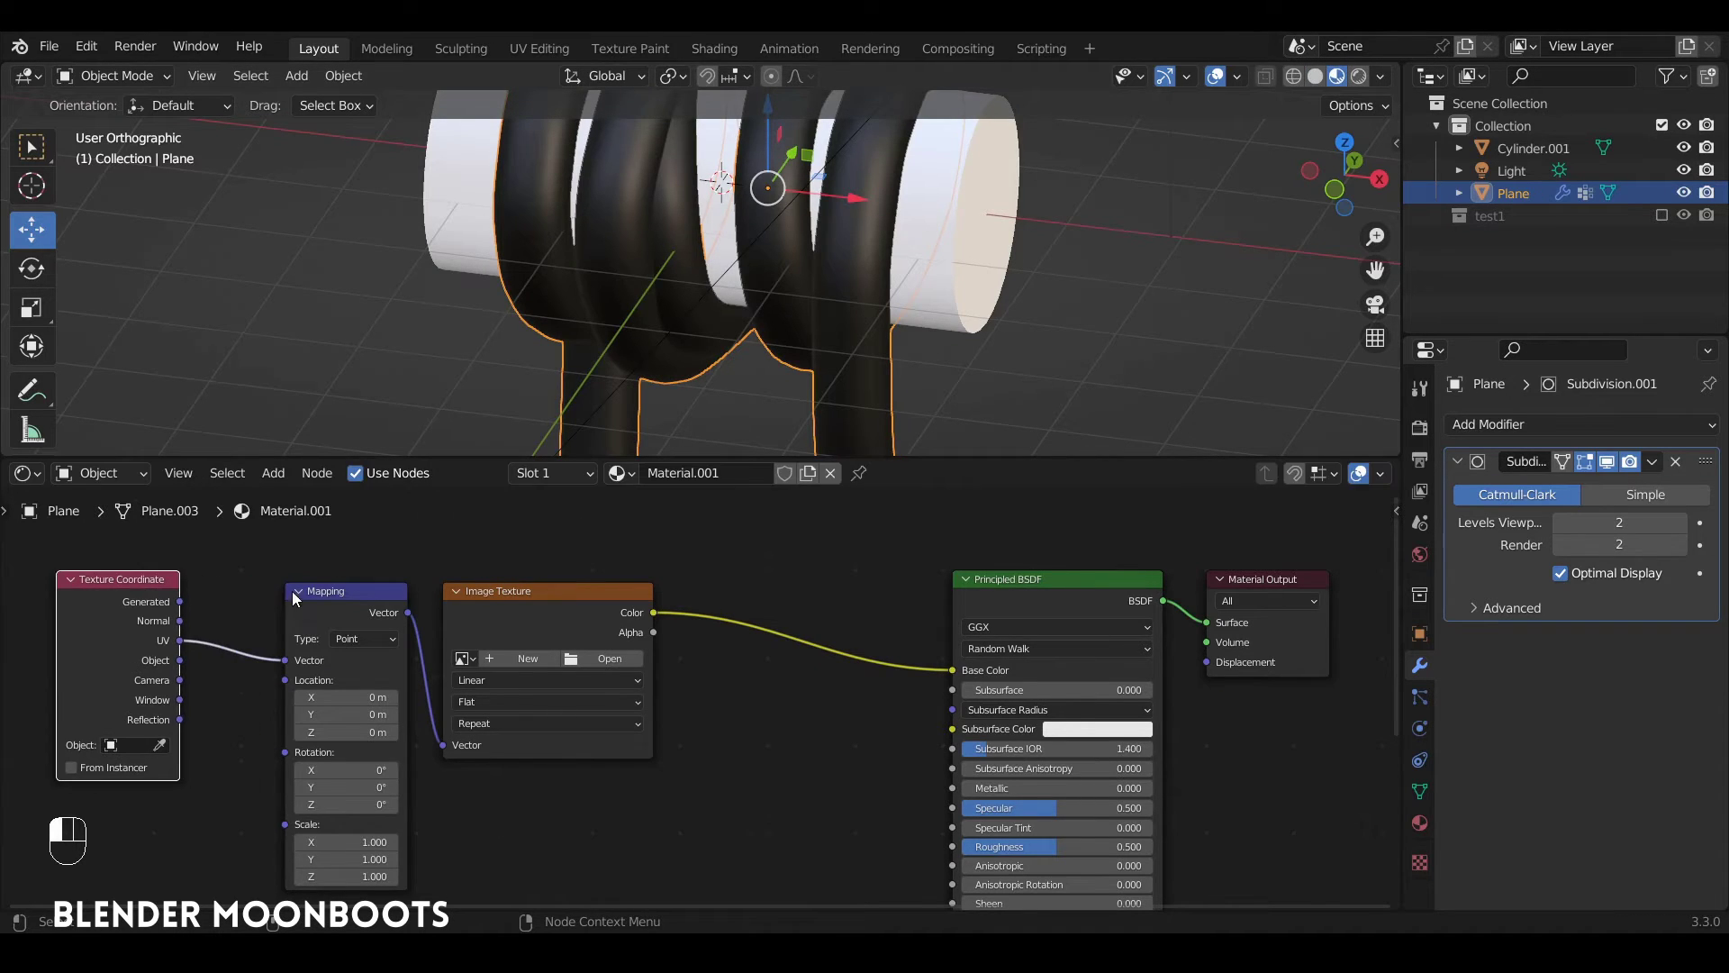
click(346, 591)
drag(335, 591, 264, 584)
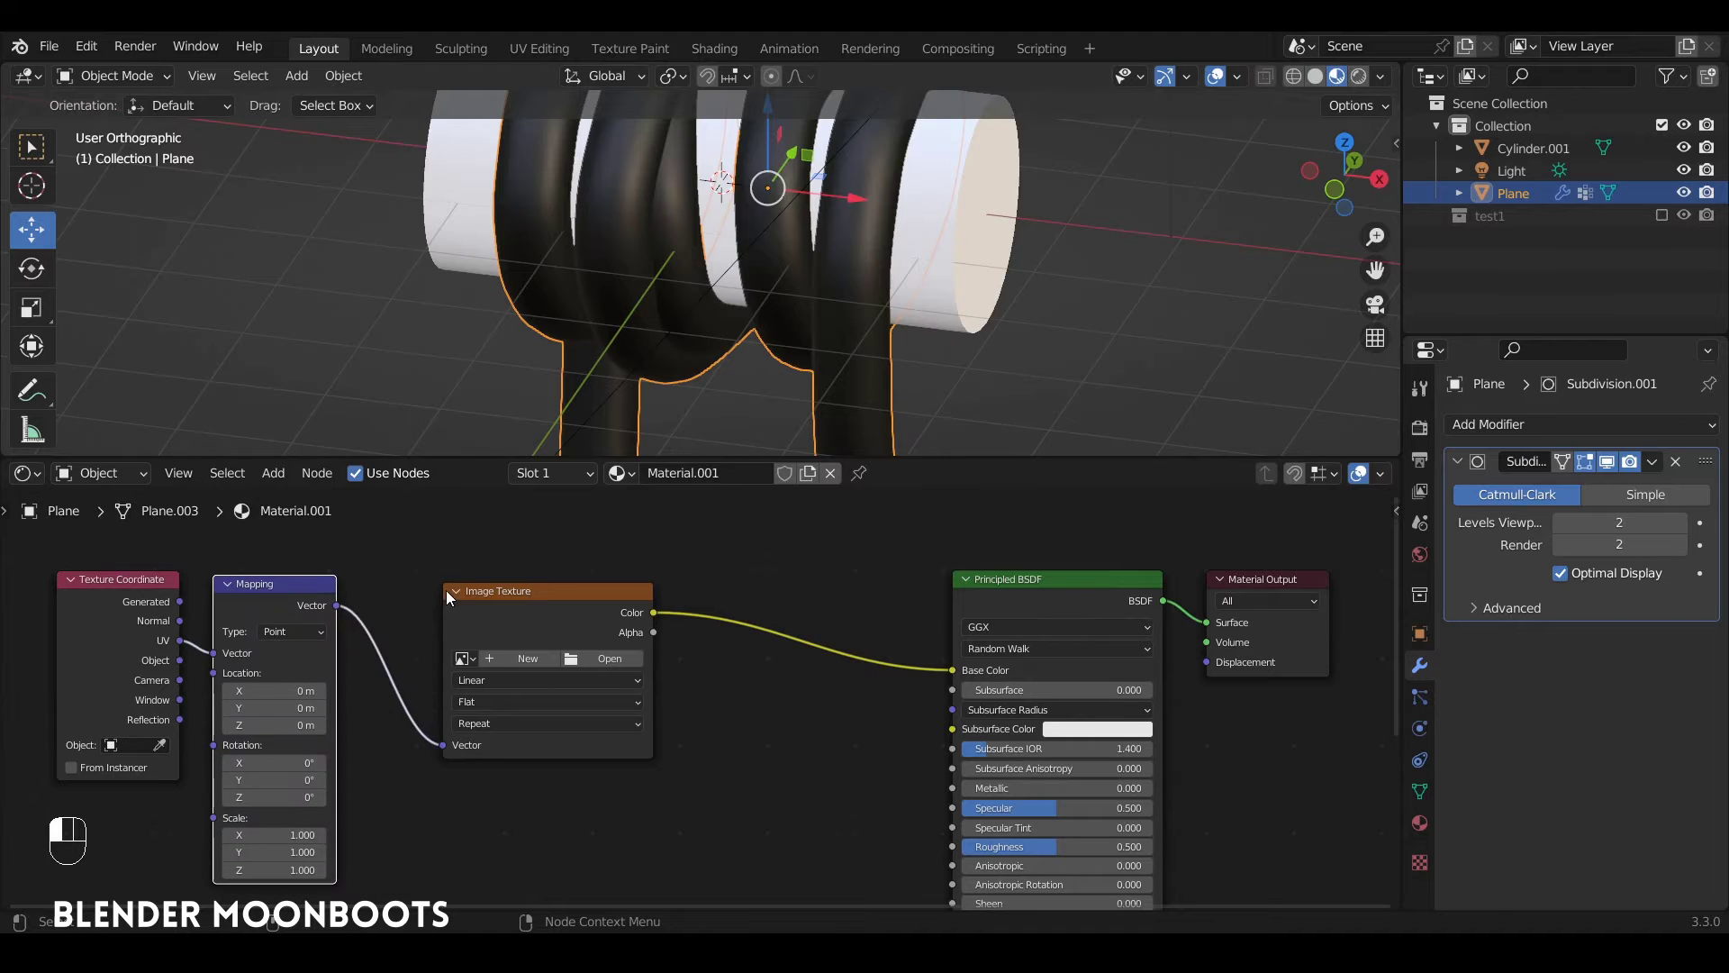
drag(446, 591, 411, 589)
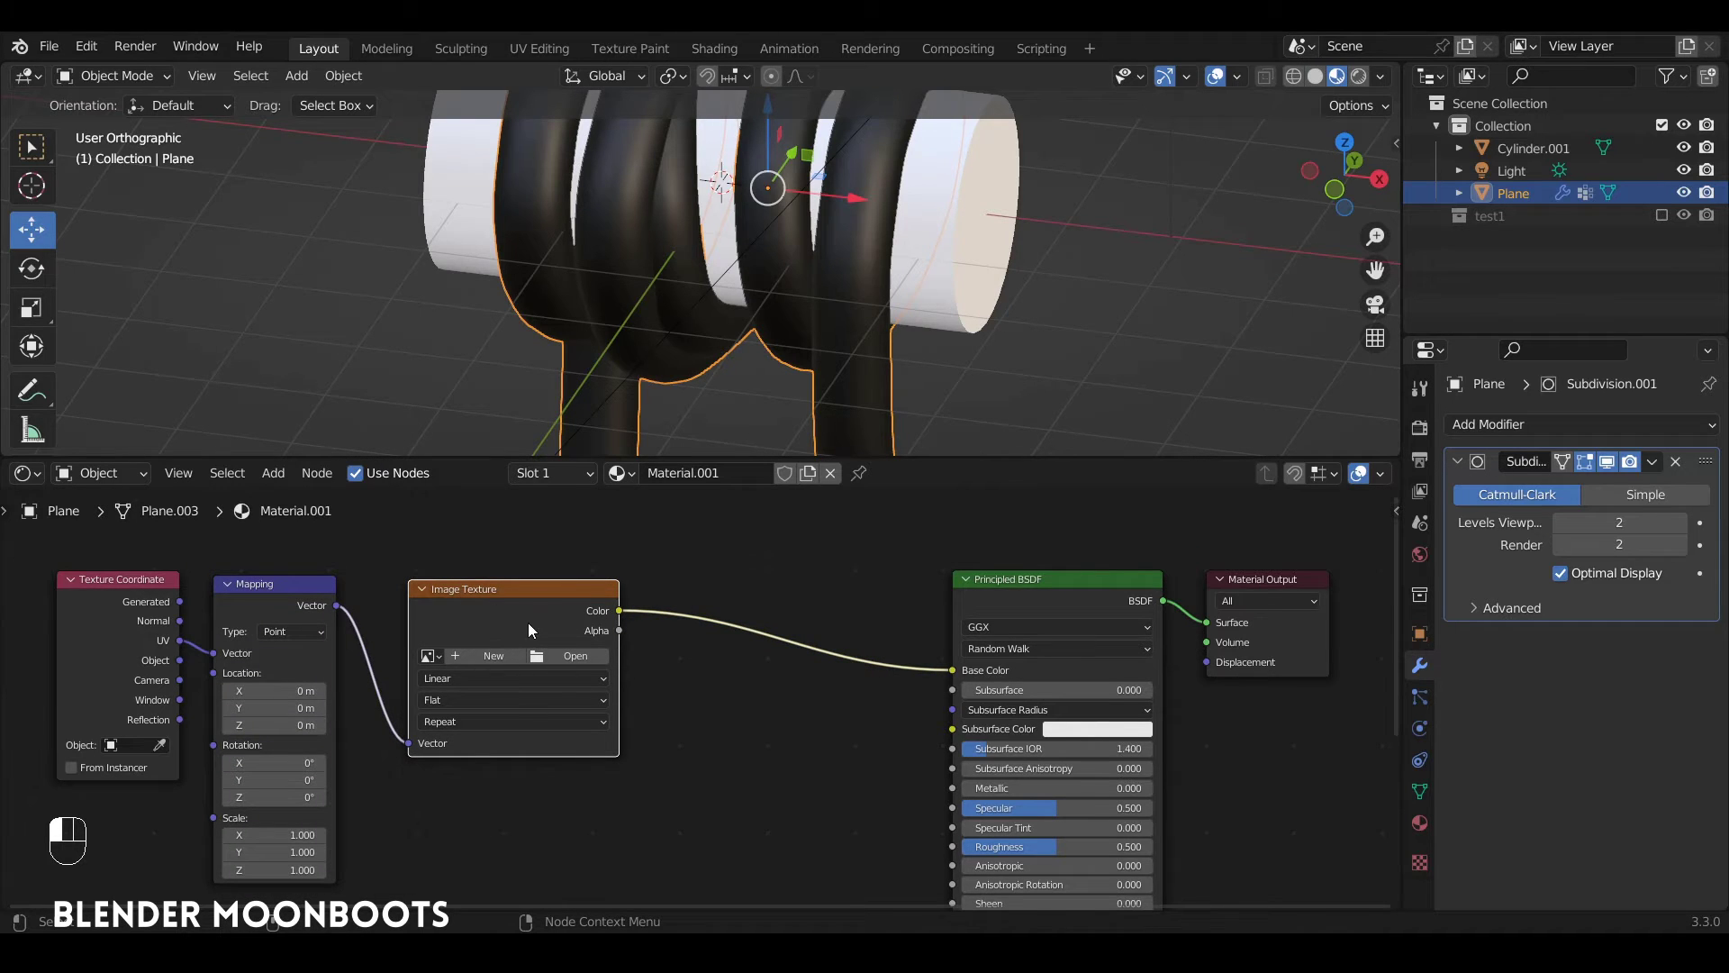
Switch the Image Texture node to a Wave Texture and nudge it slightly away from the Mapping node
key(shift+s)
mouse_move(529, 618)
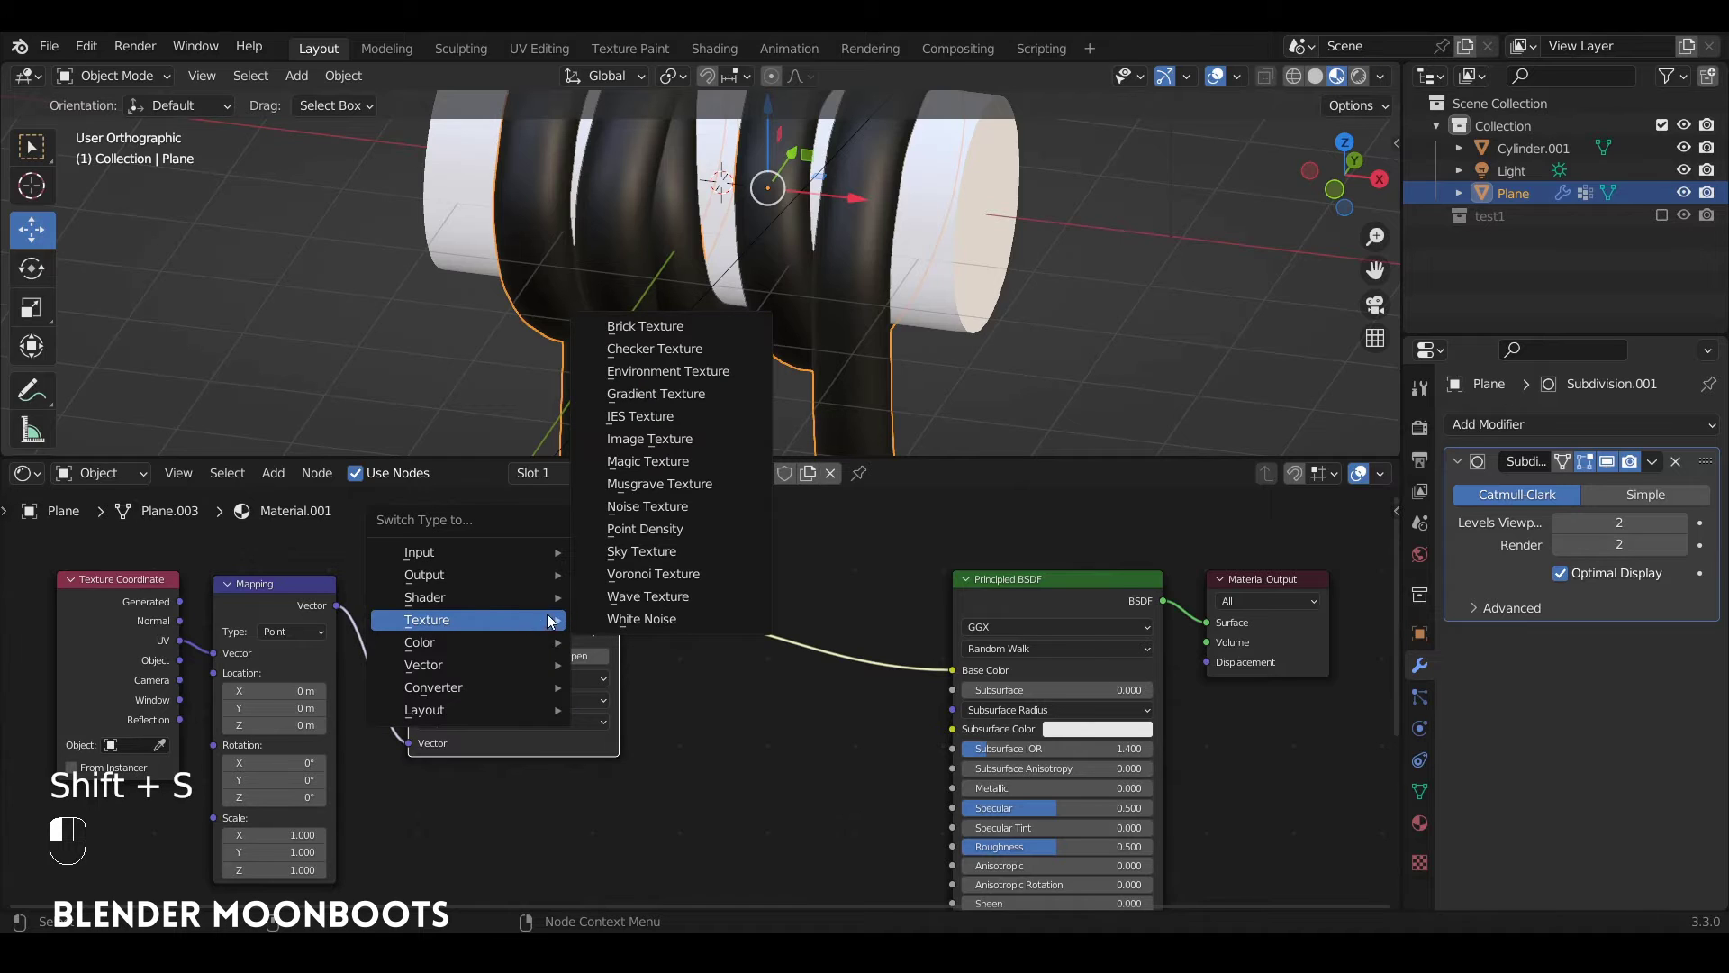
click(659, 596)
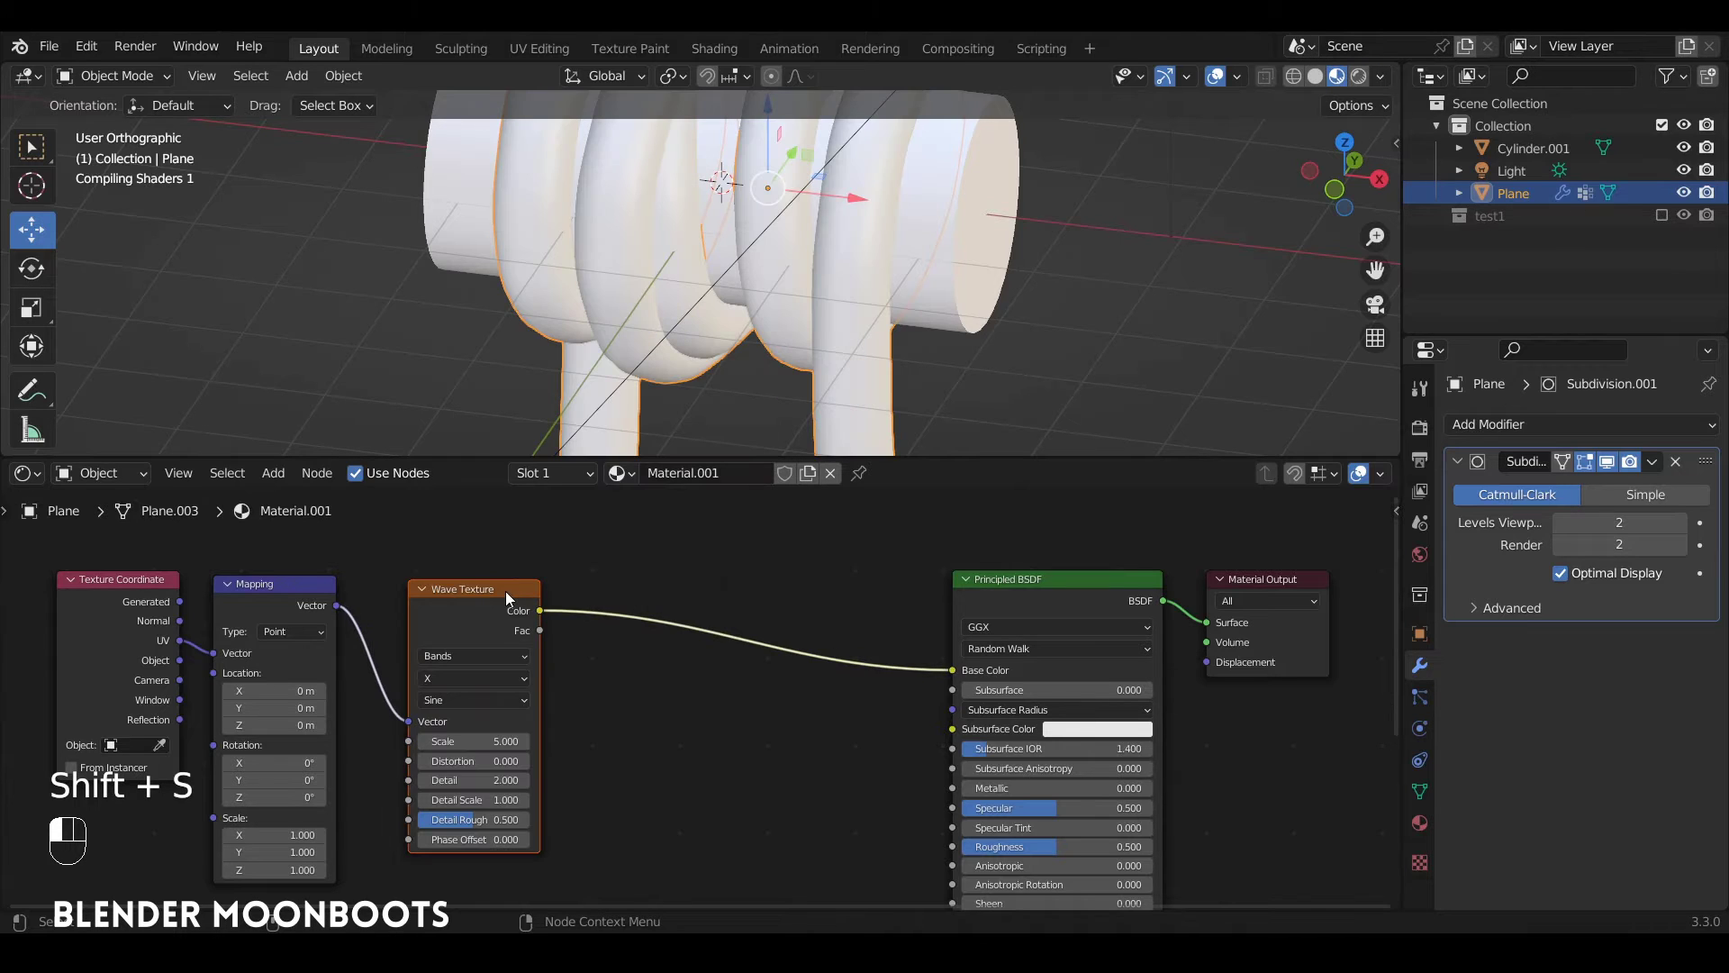
drag(505, 590, 516, 597)
middle_drag(635, 588, 729, 596)
Insert a ColorRamp node between the Wave Texture and the Principled BSDF, and tidy the node layout
key(shift+a)
mouse_move(717, 820)
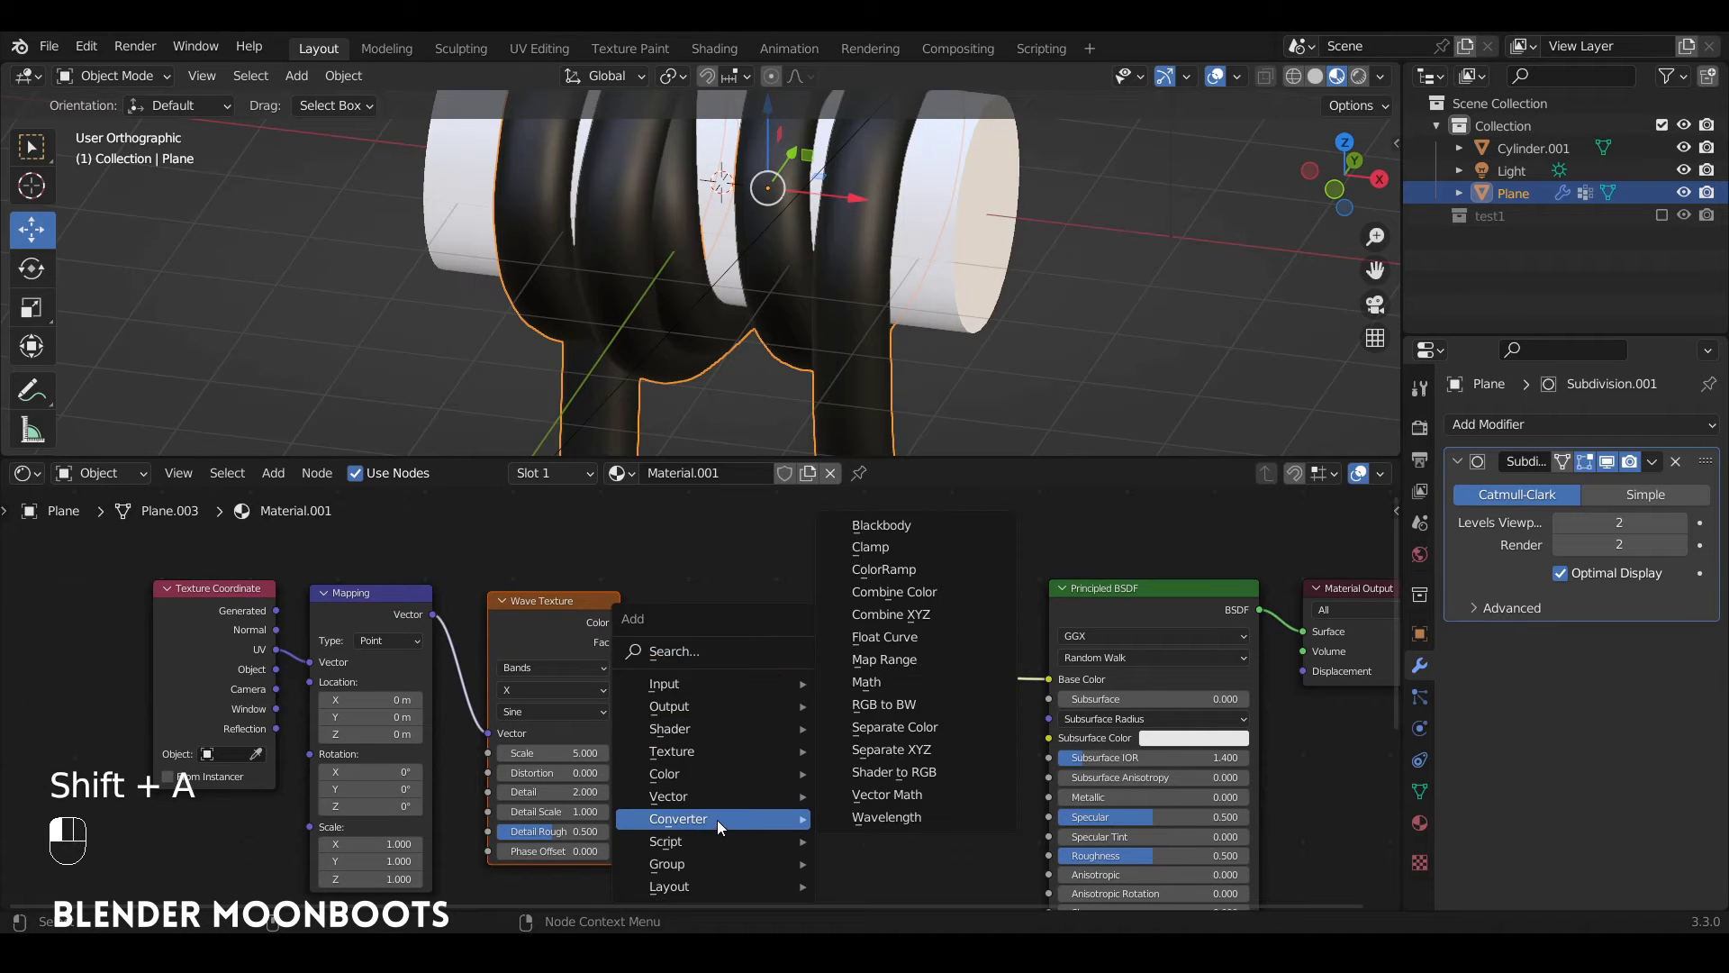
click(890, 573)
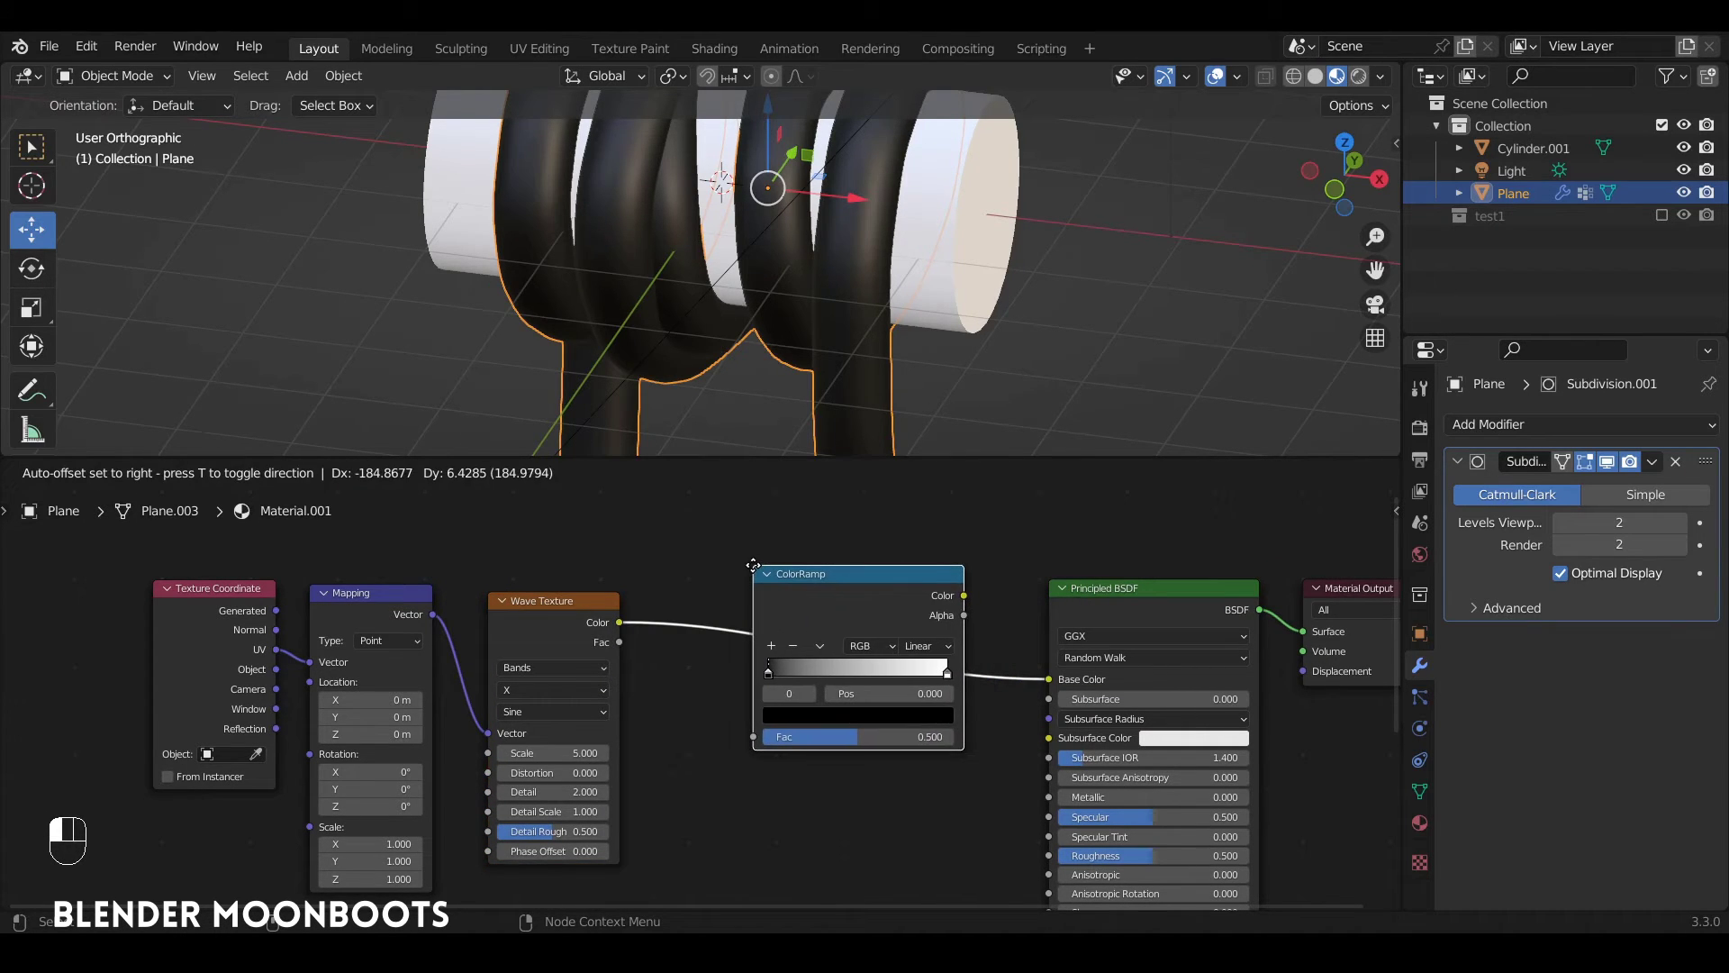
click(751, 566)
key(ctrl+z)
key(ctrl+z)
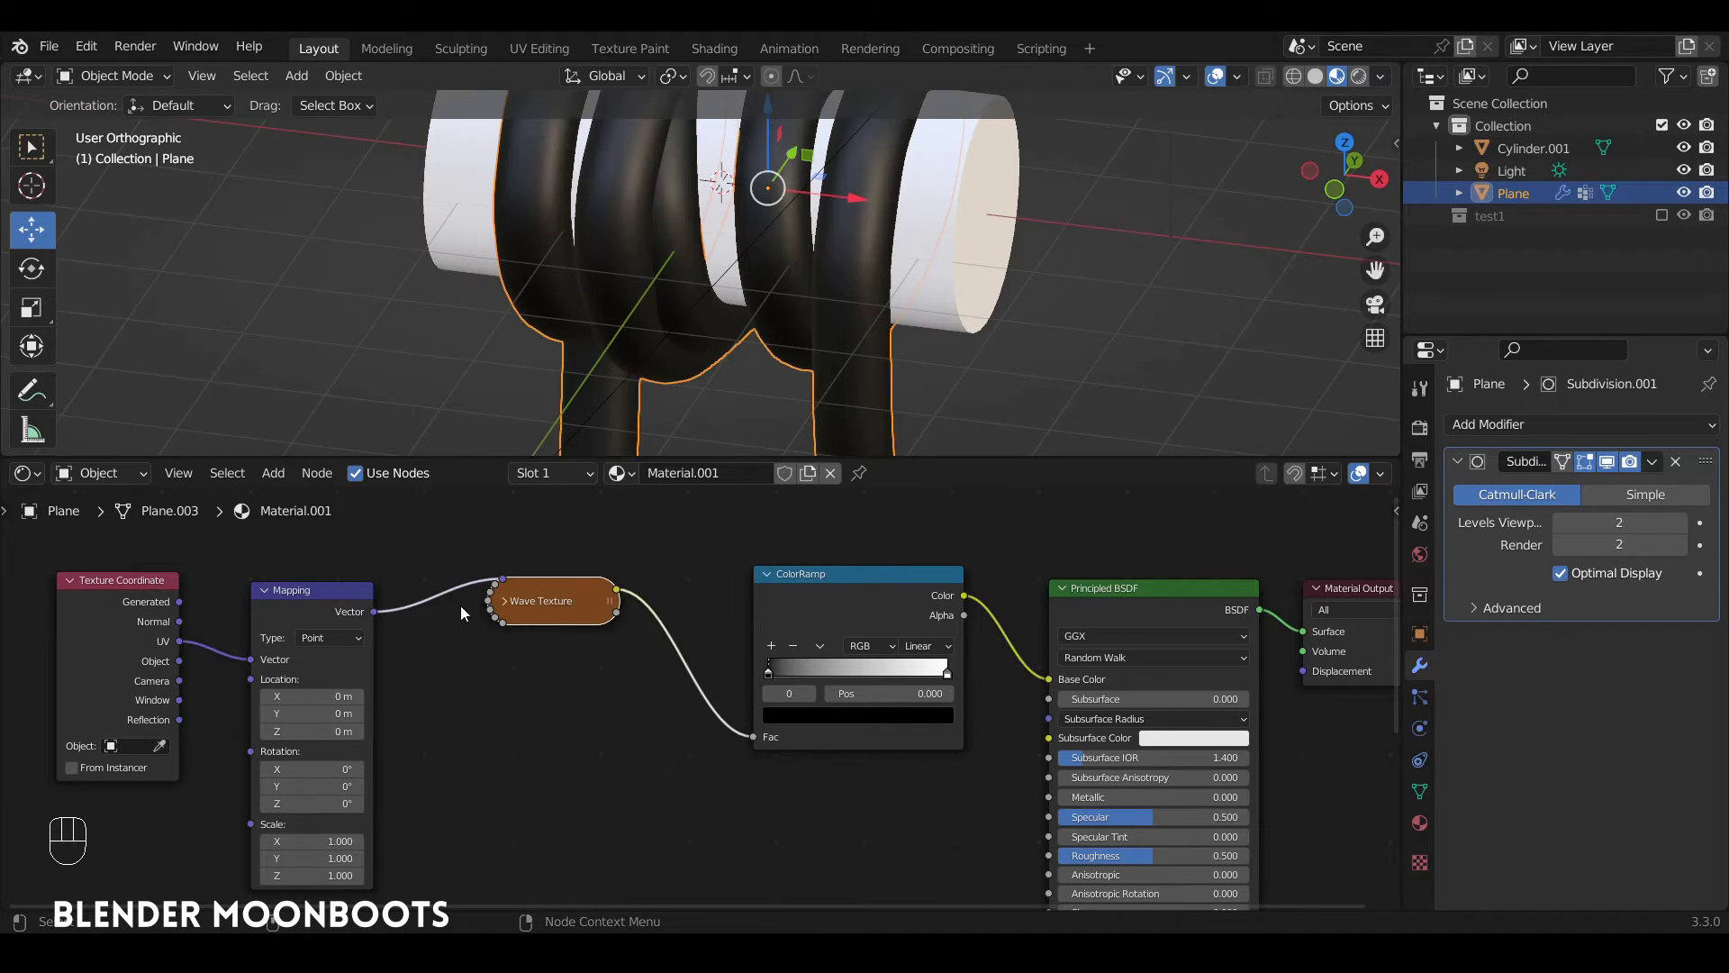
drag(516, 600, 416, 599)
drag(865, 574, 737, 631)
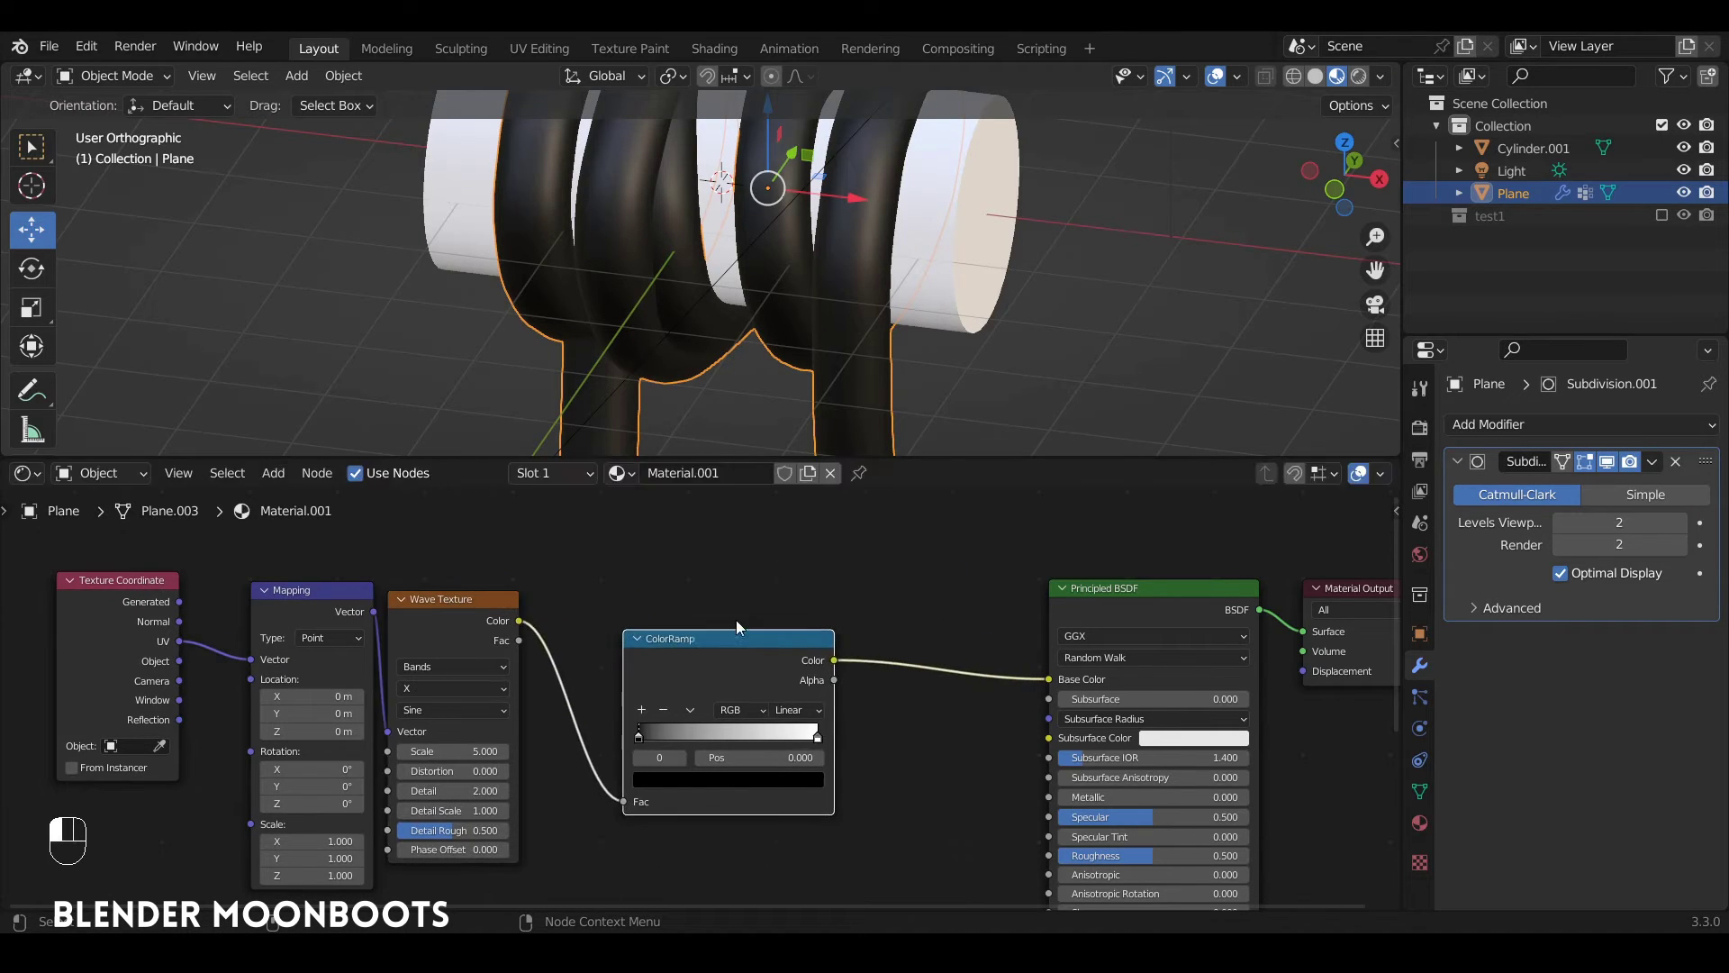
Cut the link from the ColorRamp to the Principled BSDF's base color and move the ColorRamp closer to the Wave Texture
ctrl+right_drag(736, 631, 947, 700)
middle_drag(933, 610, 955, 492)
drag(749, 548, 682, 580)
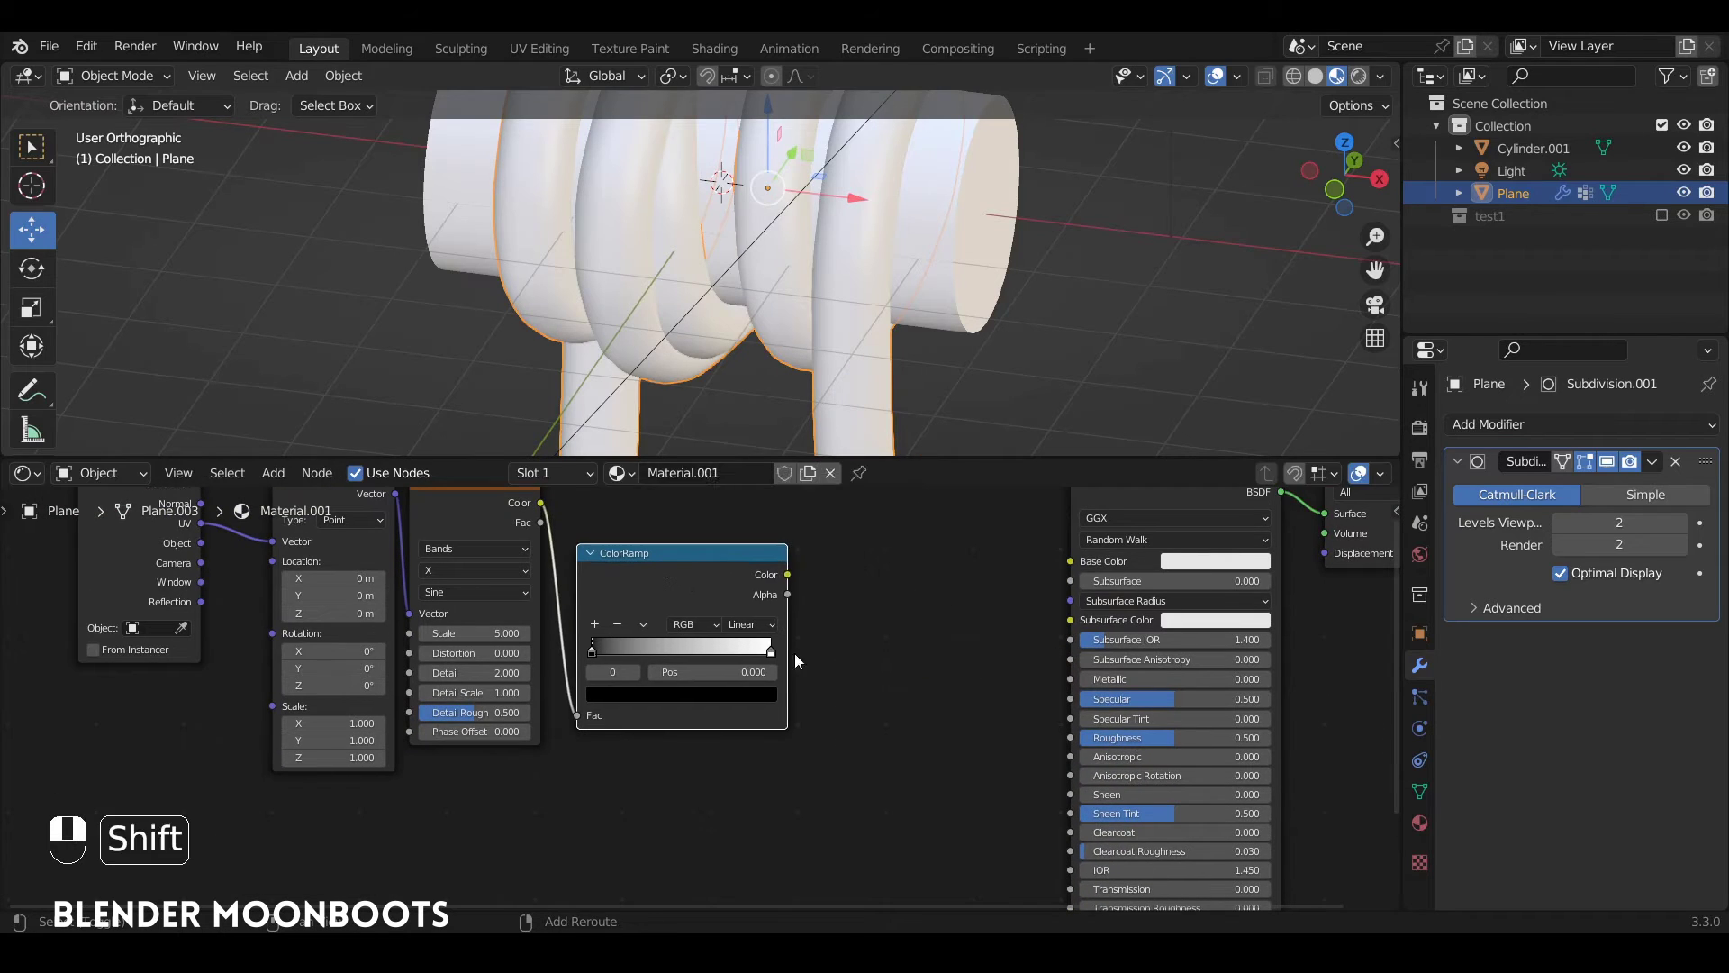
Add a Bump node, linking the ColorRamp's color to its height and its normal output to the Principled BSDF's normal input
key(shift+a)
mouse_move(779, 667)
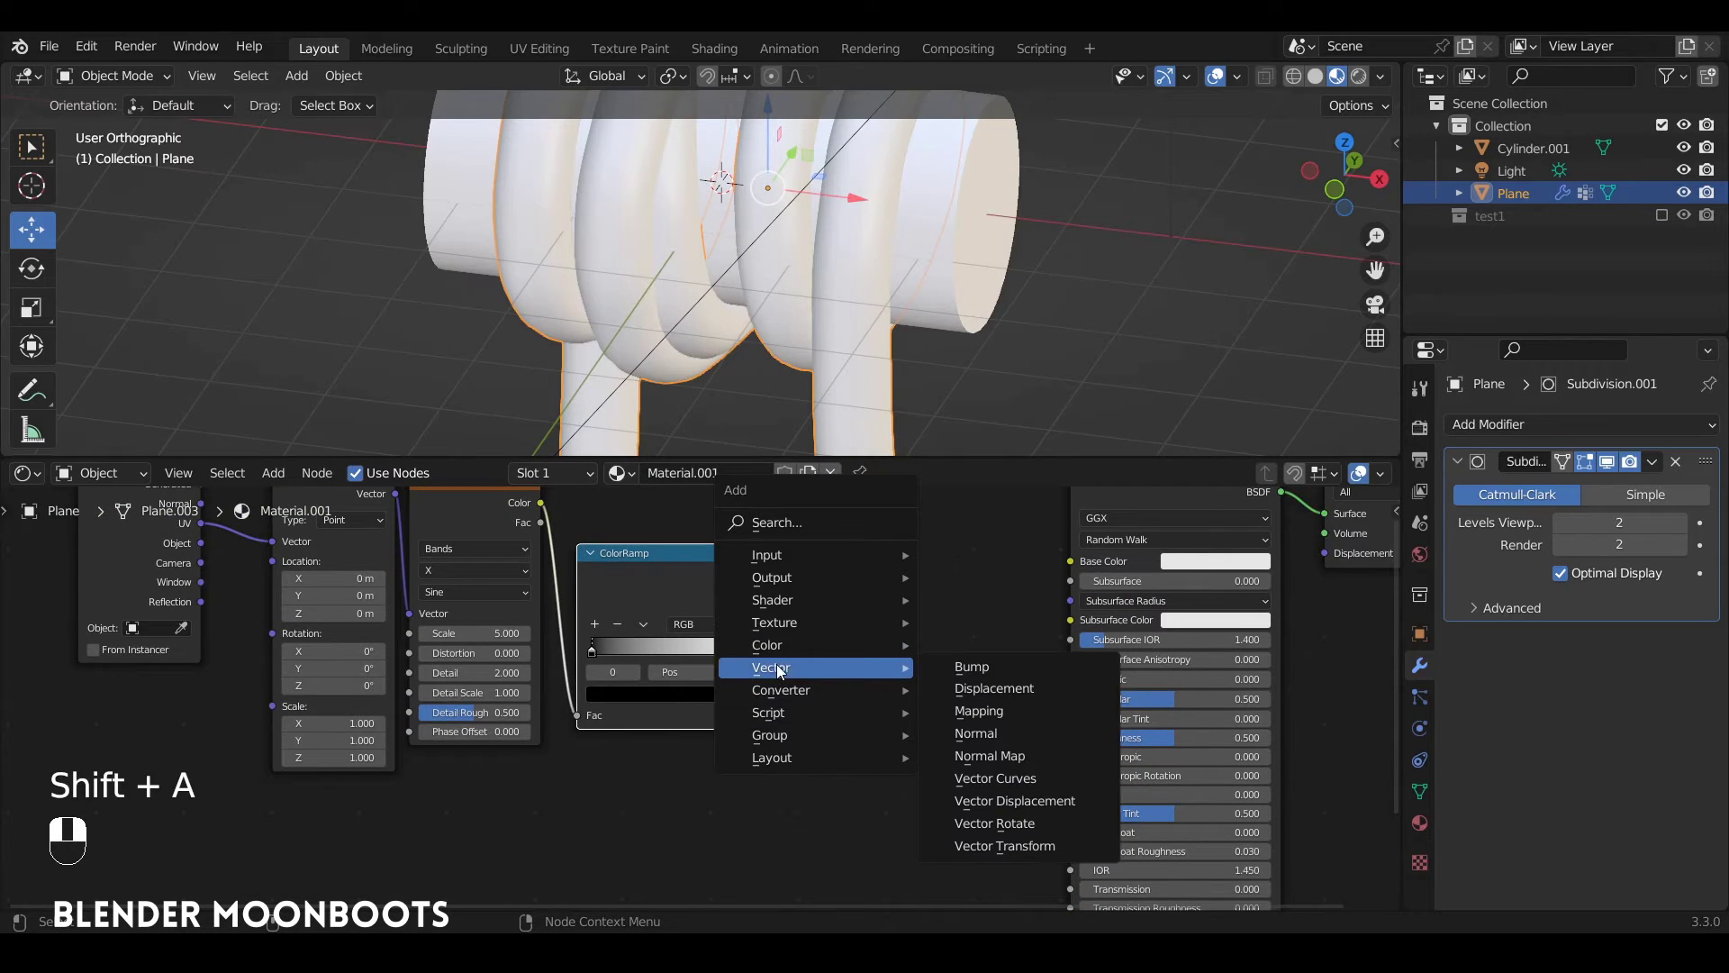
click(965, 666)
click(861, 684)
drag(787, 573, 867, 800)
middle_drag(996, 630, 987, 457)
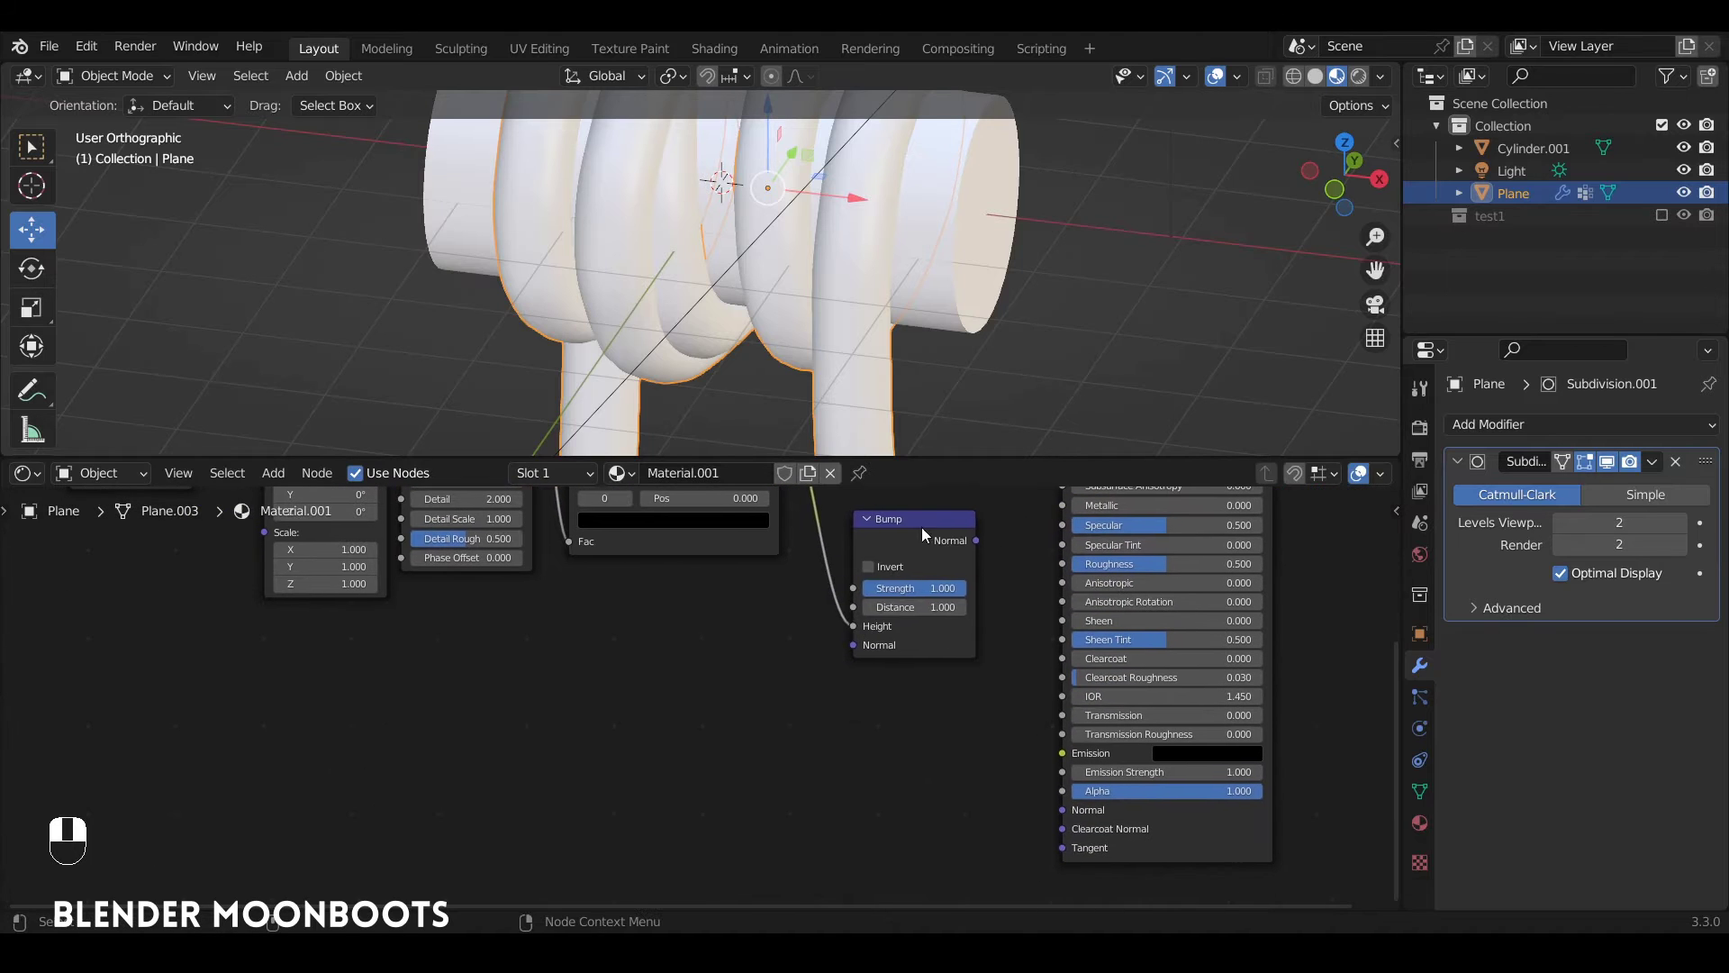
drag(918, 531, 1062, 810)
middle_drag(935, 531, 1052, 698)
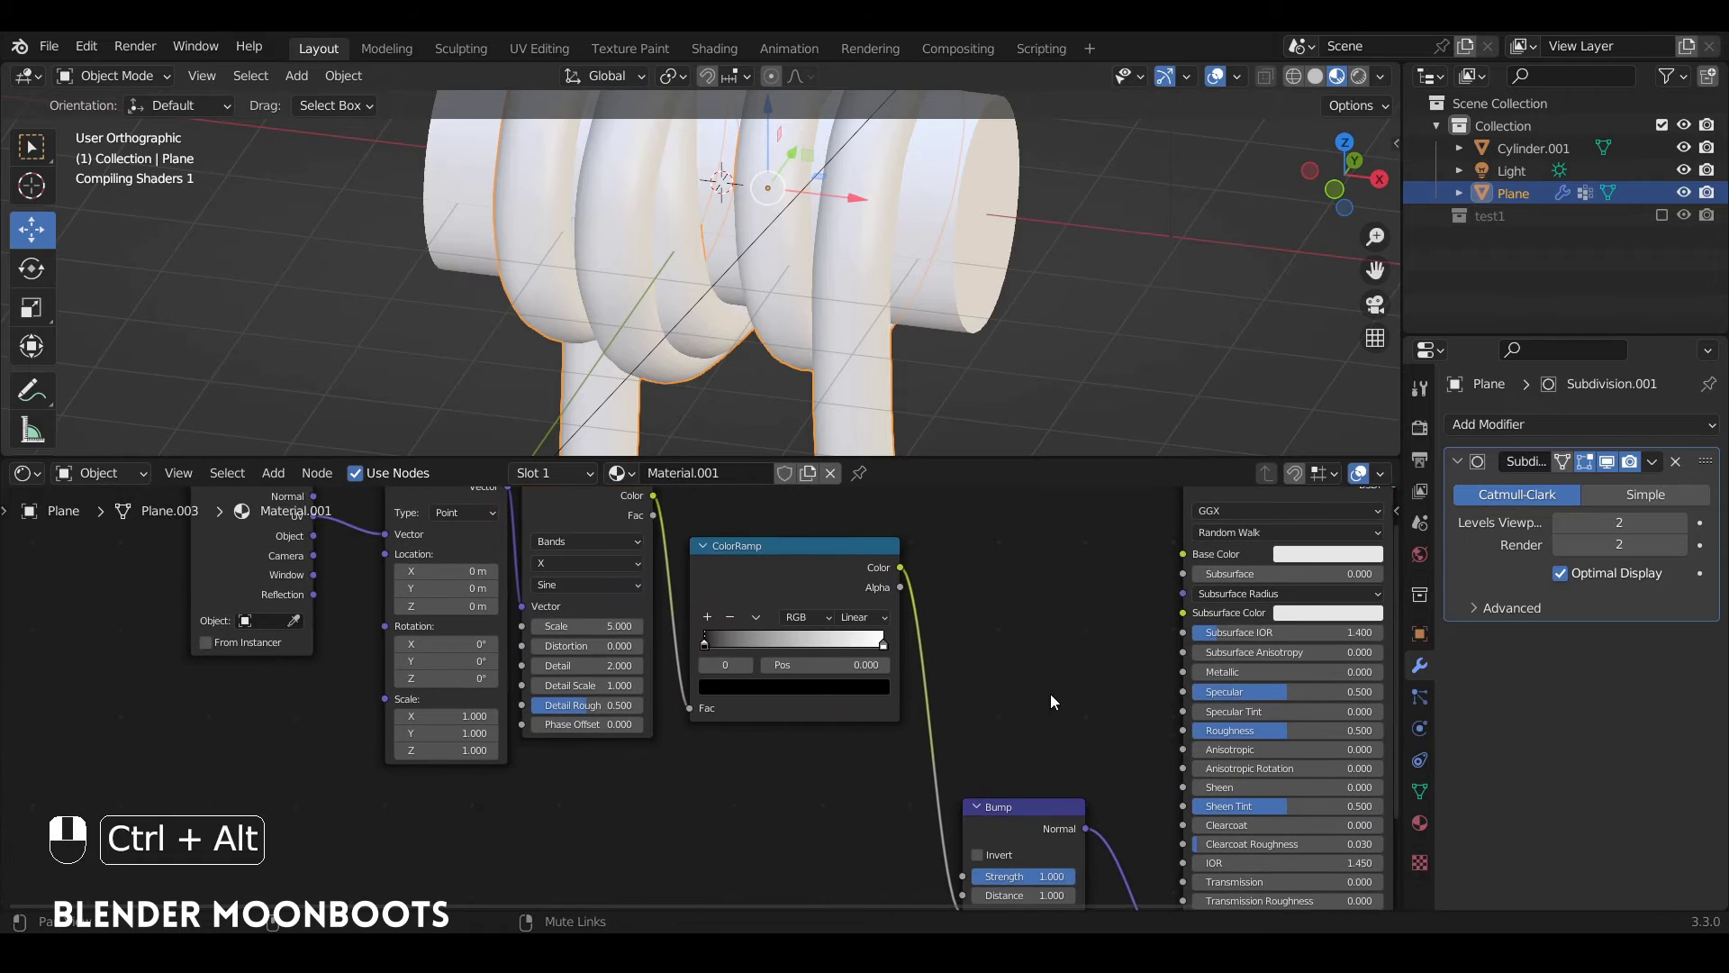
Reposition the Texture Coordinate node slightly lower and closer to the Mapping node
click(798, 541)
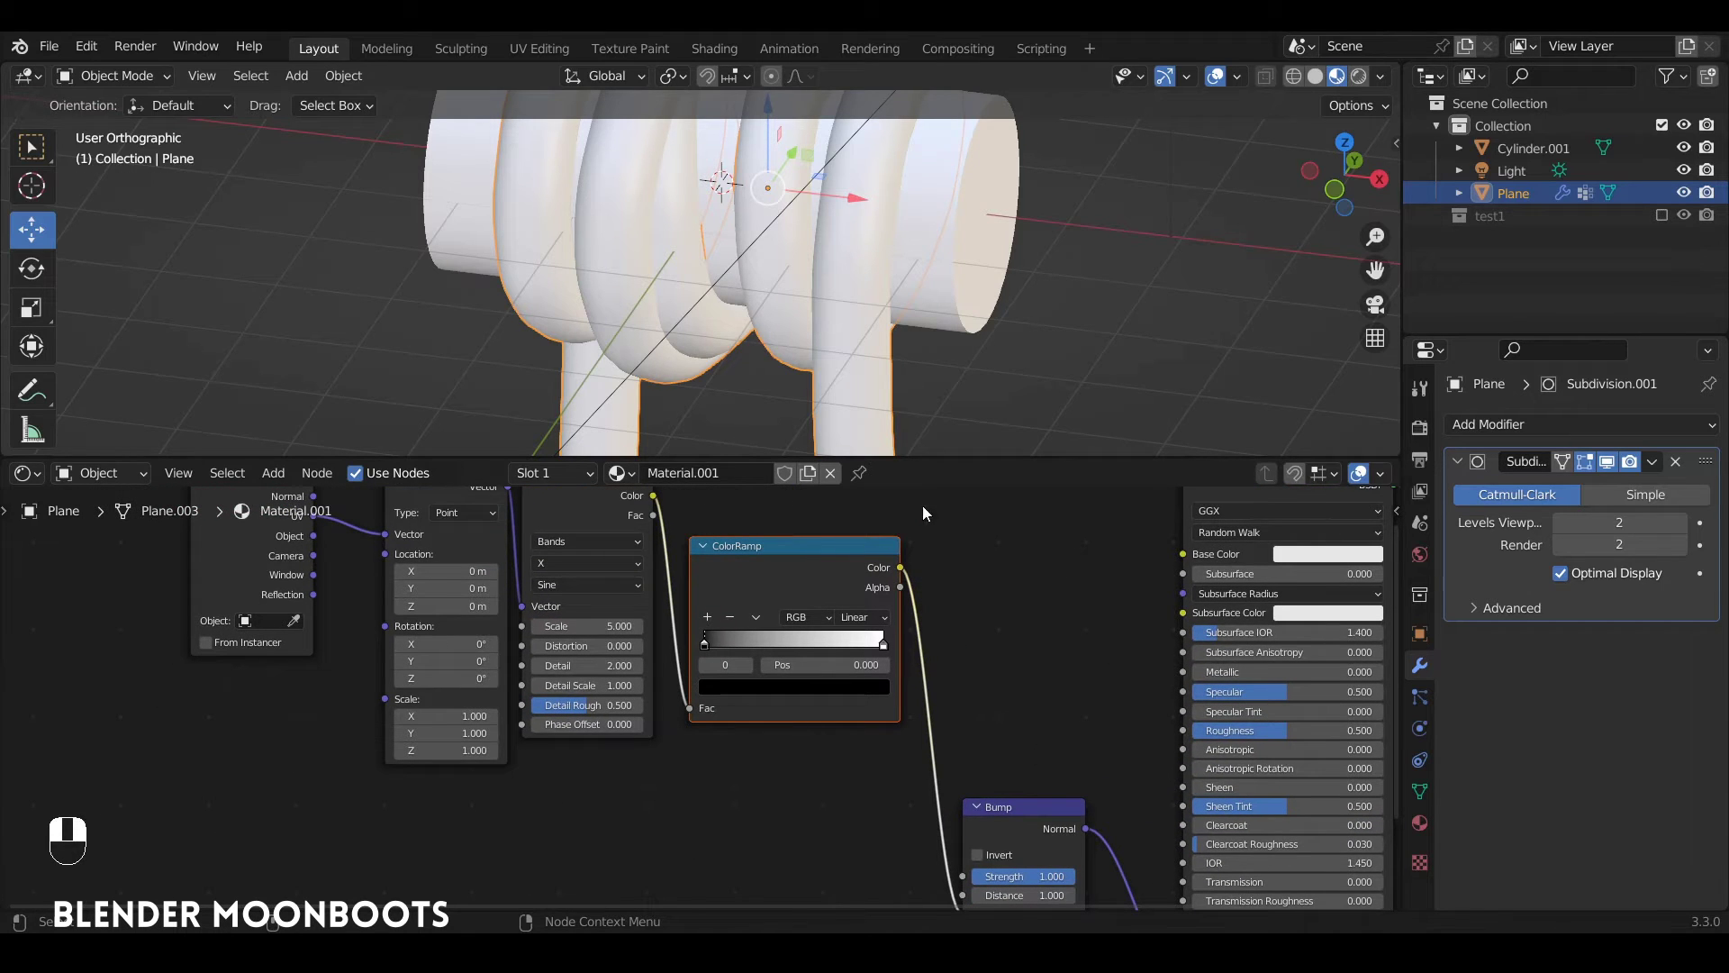
key(ctrl+alt)
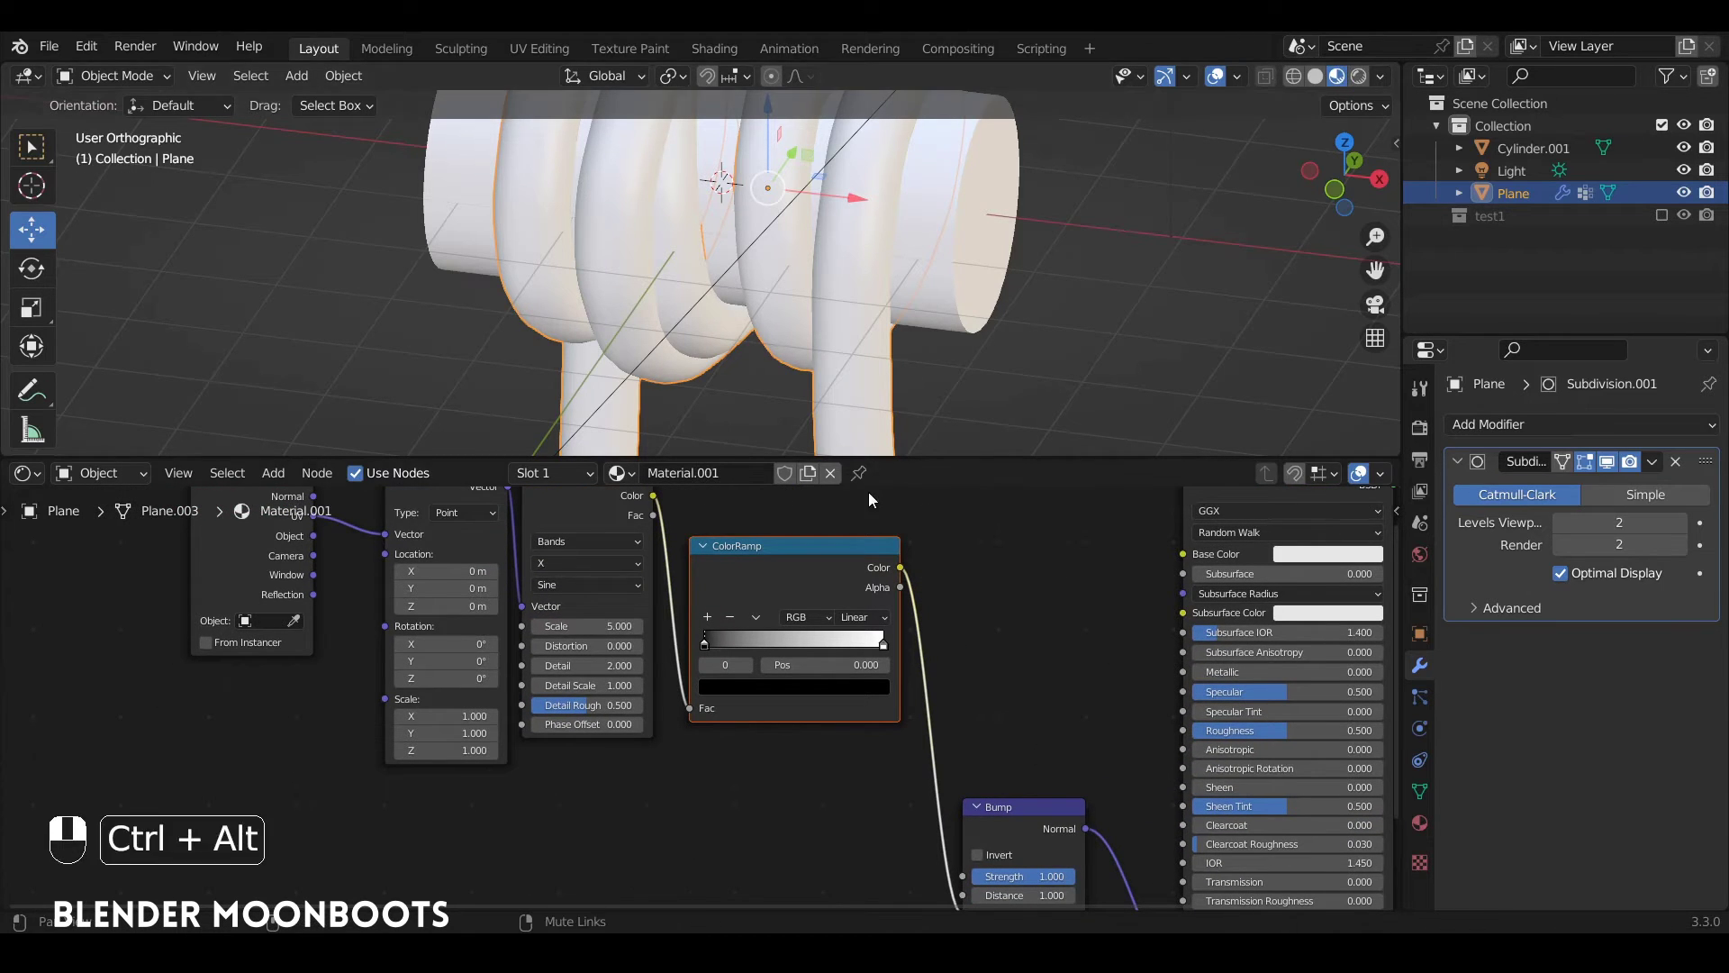
ctrl+alt+drag(870, 494, 1016, 565)
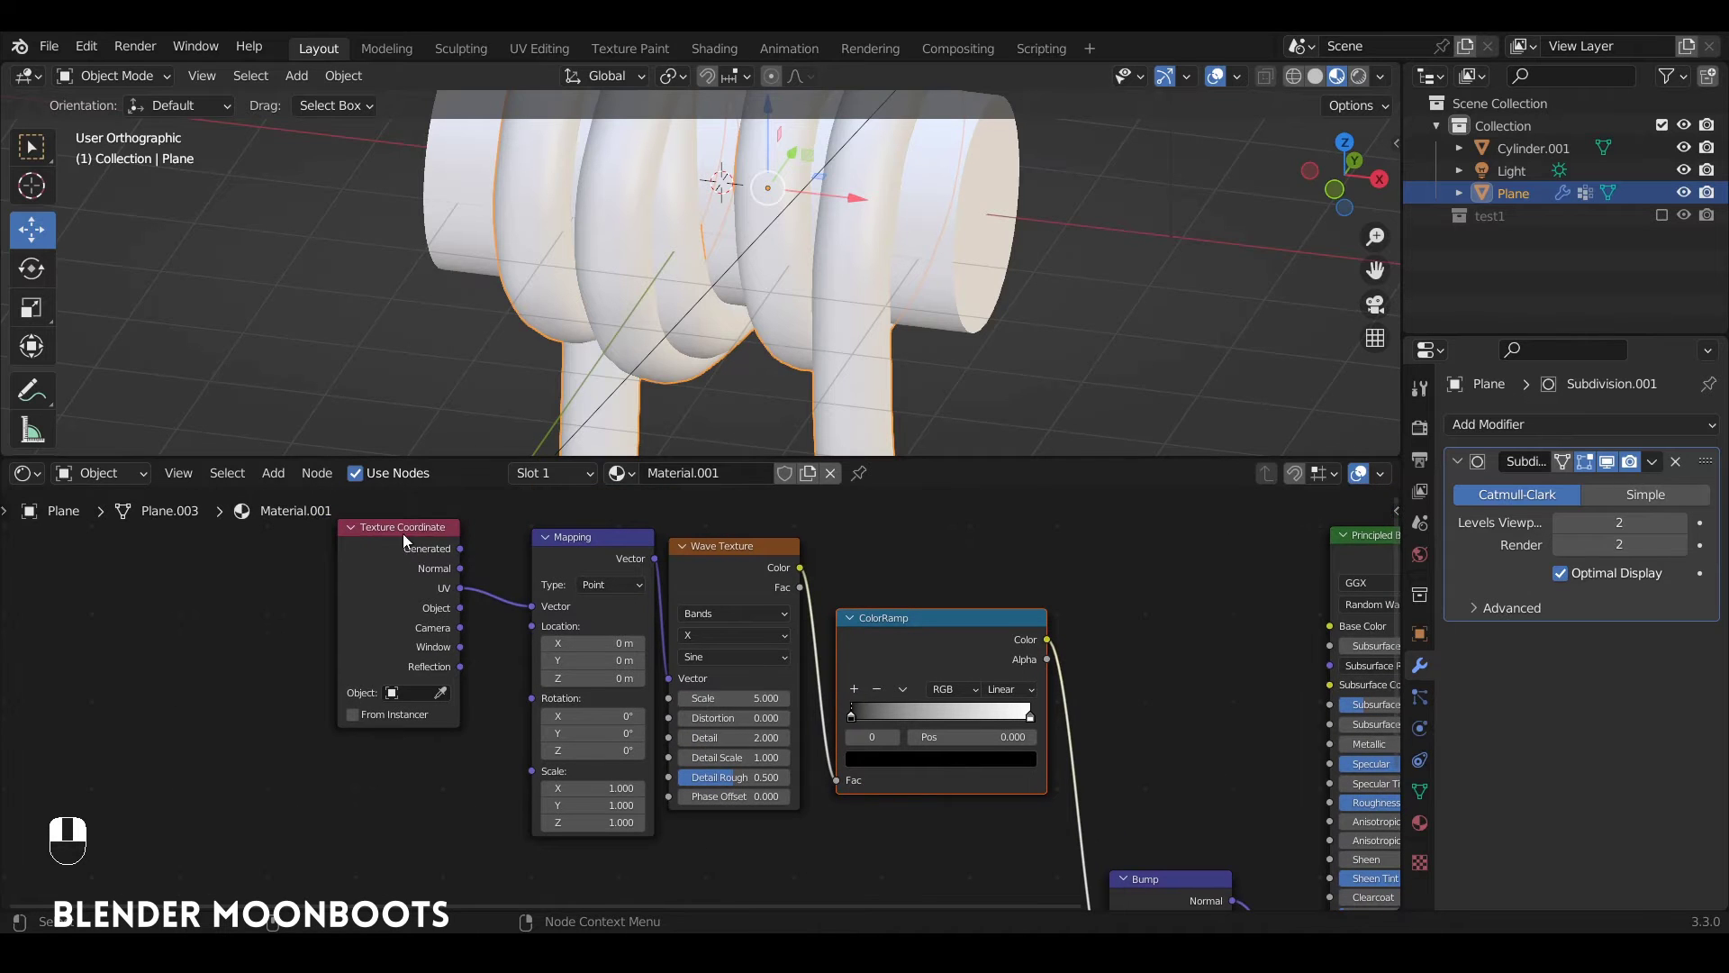
drag(402, 533, 426, 572)
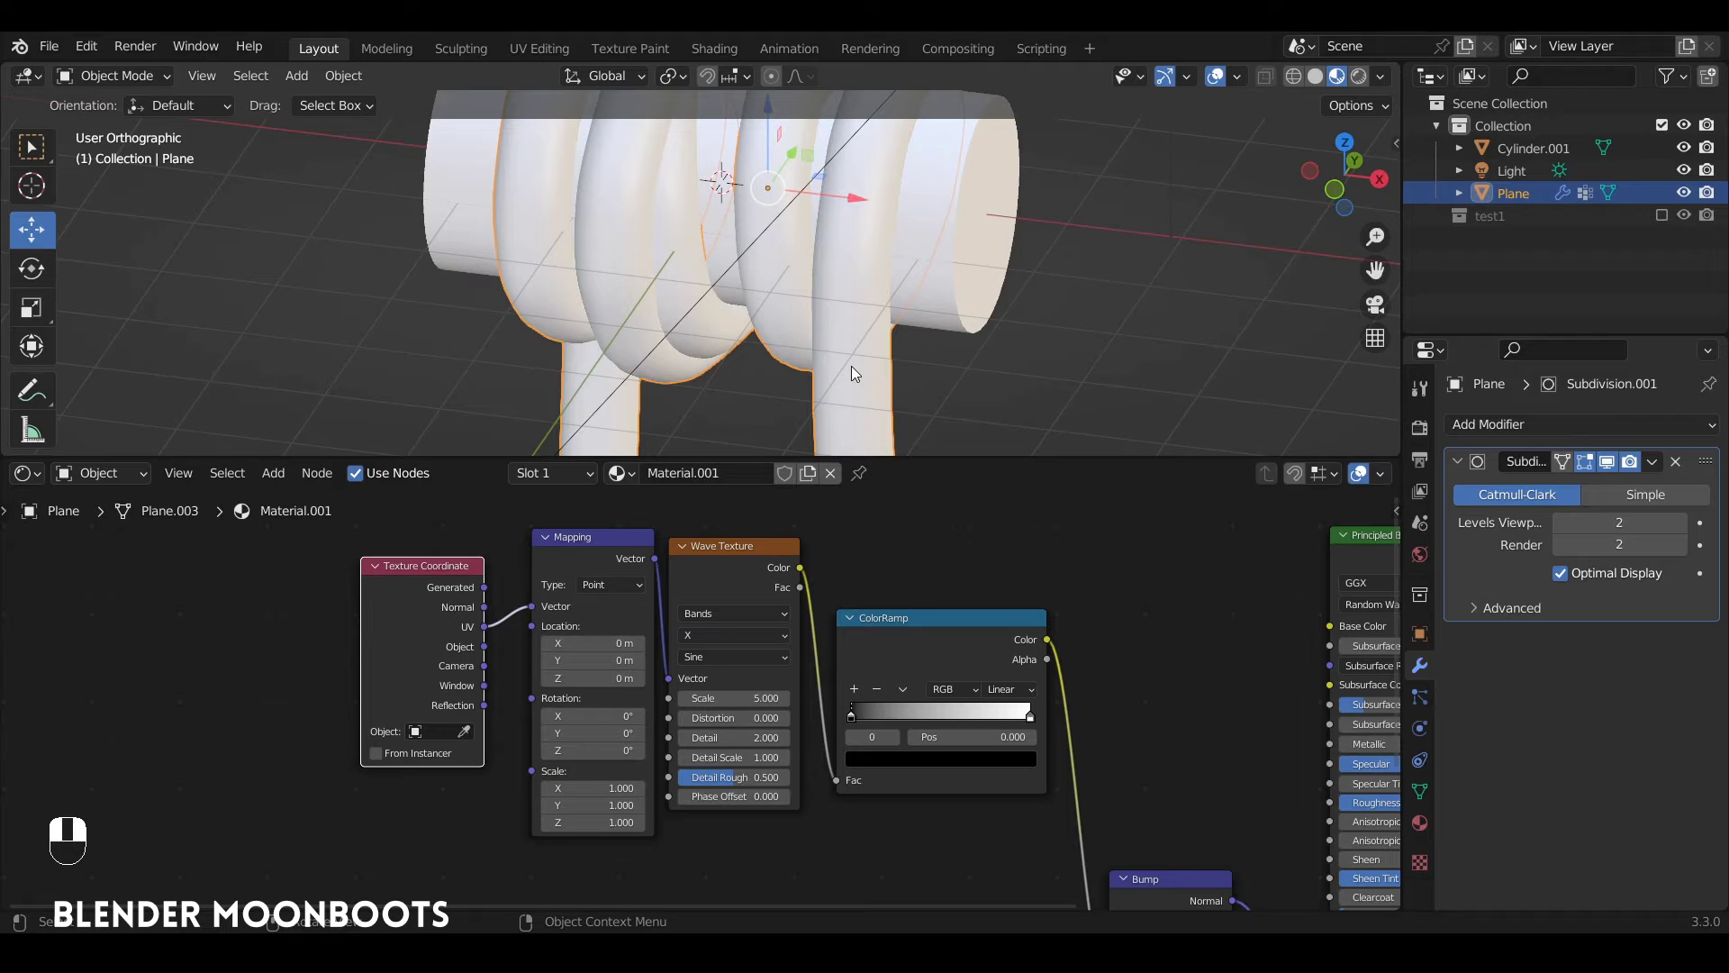
Enter edit mode on the rope in face selection and select a quad near the top of the hanging end beside the cylinder's near end
key(Tab)
key(3)
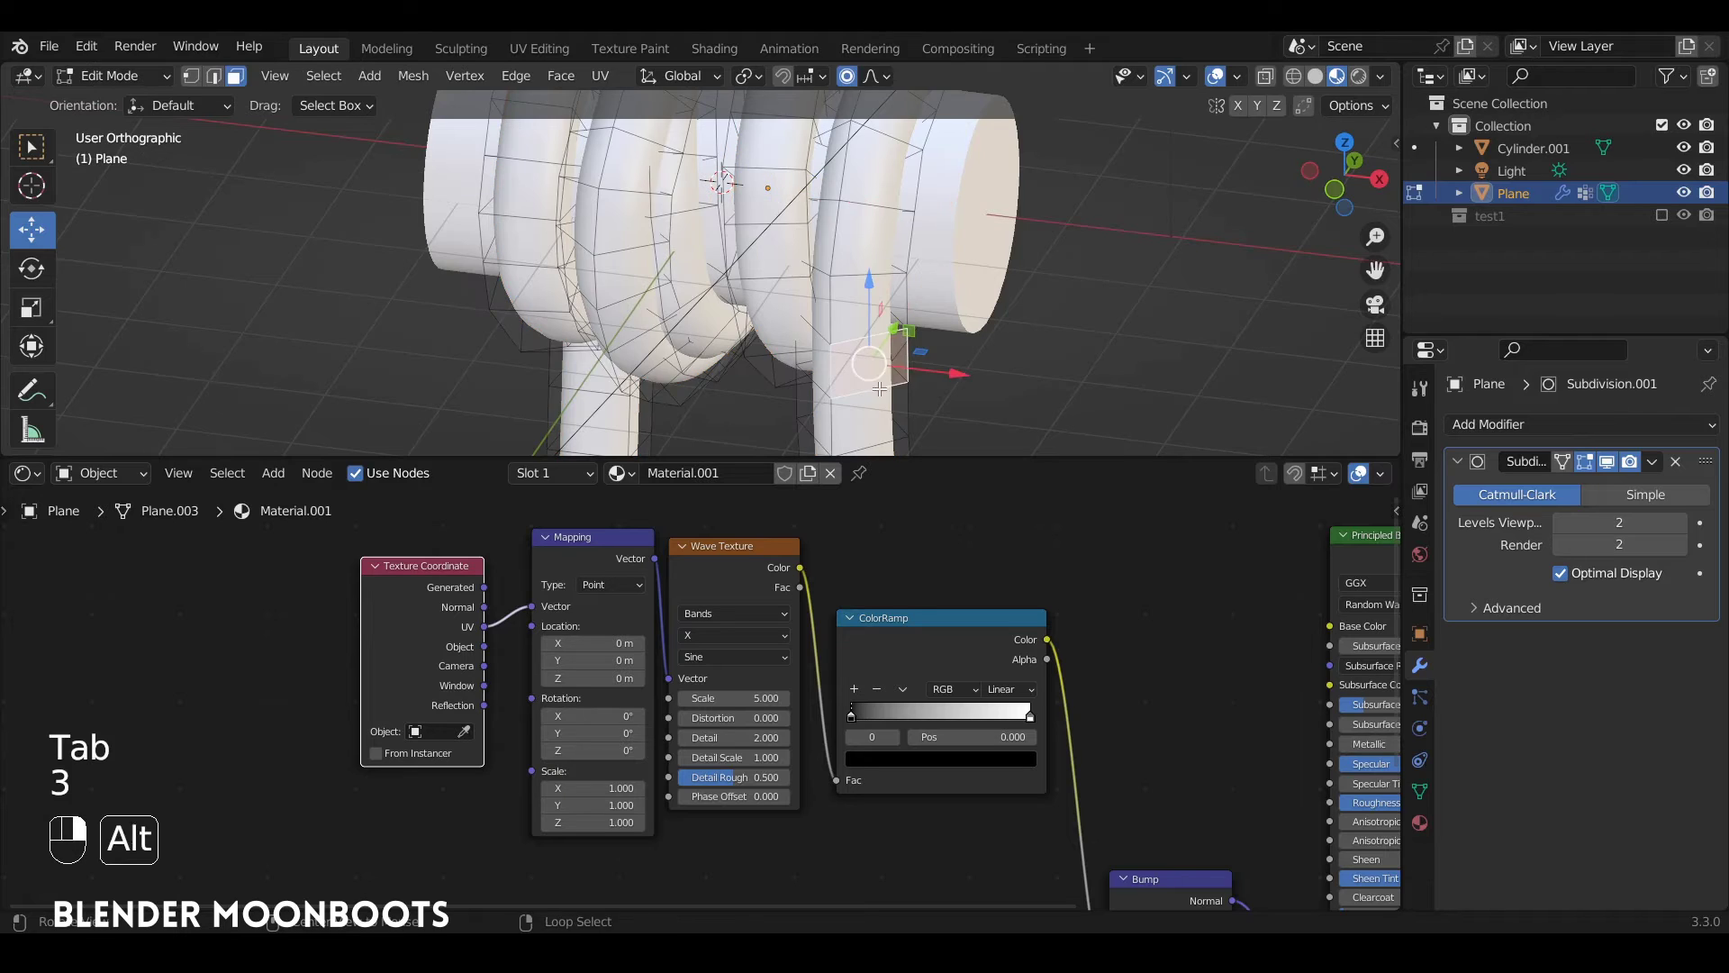
alt+drag(851, 365, 897, 369)
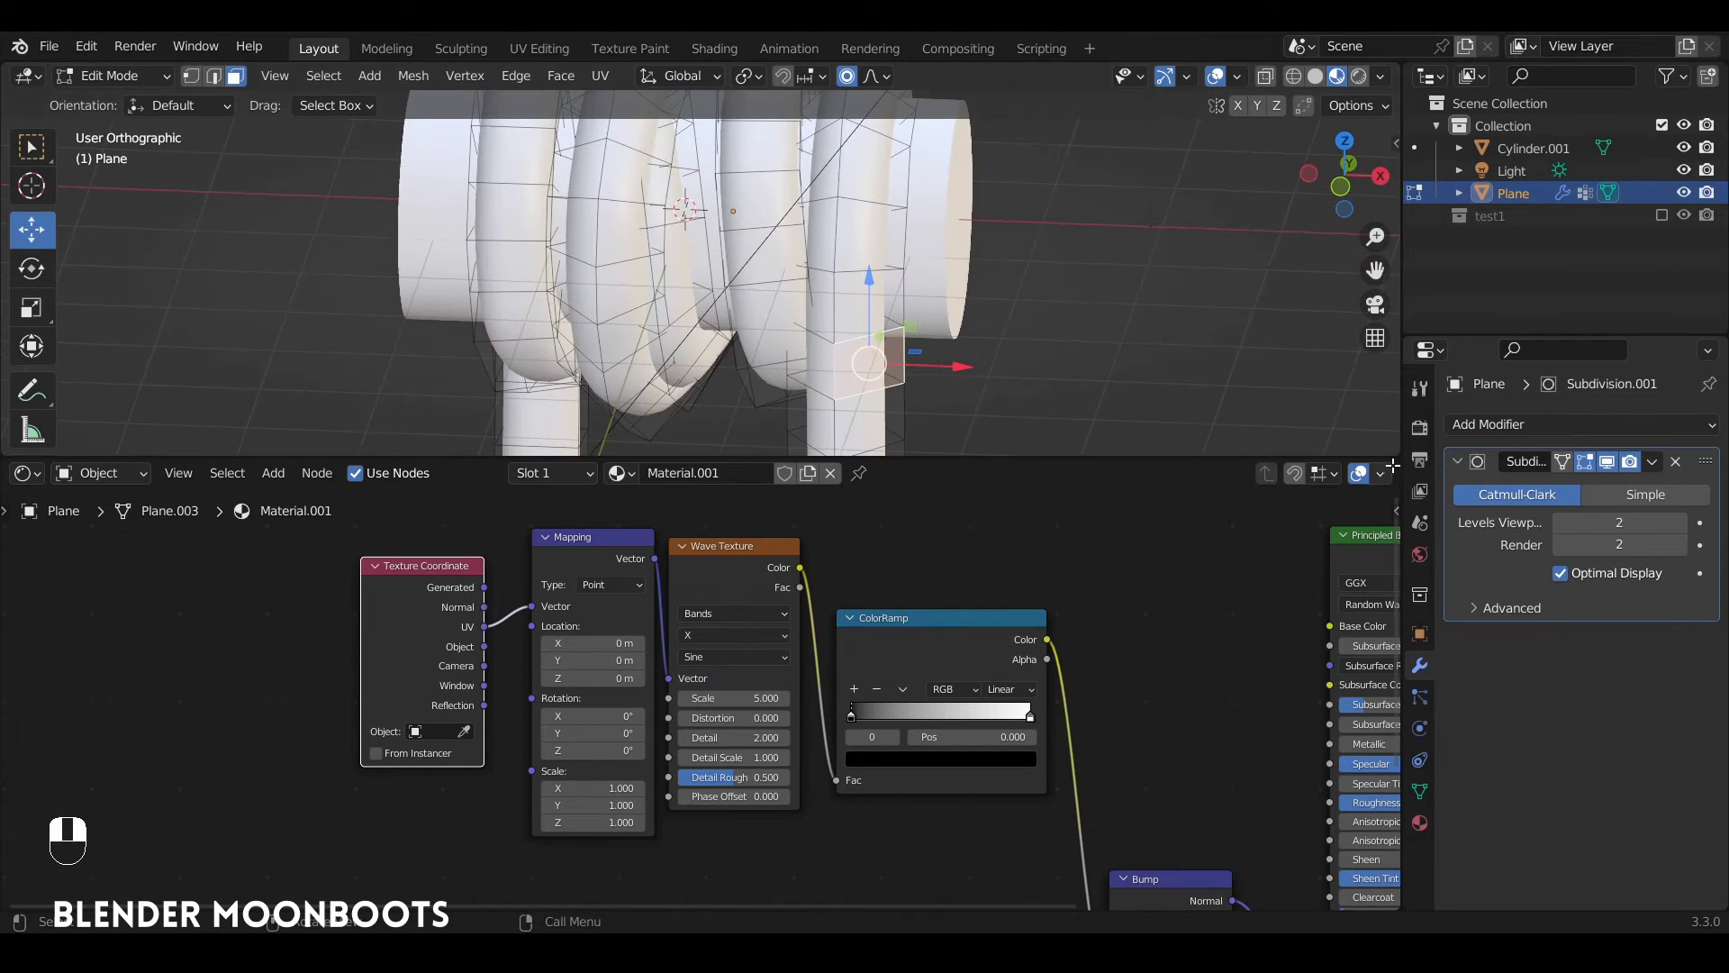
Split the Shader Editor into two side-by-side areas and turn the first one into a UV Editor
drag(1393, 465, 594, 535)
scroll(65, 483, up, 5)
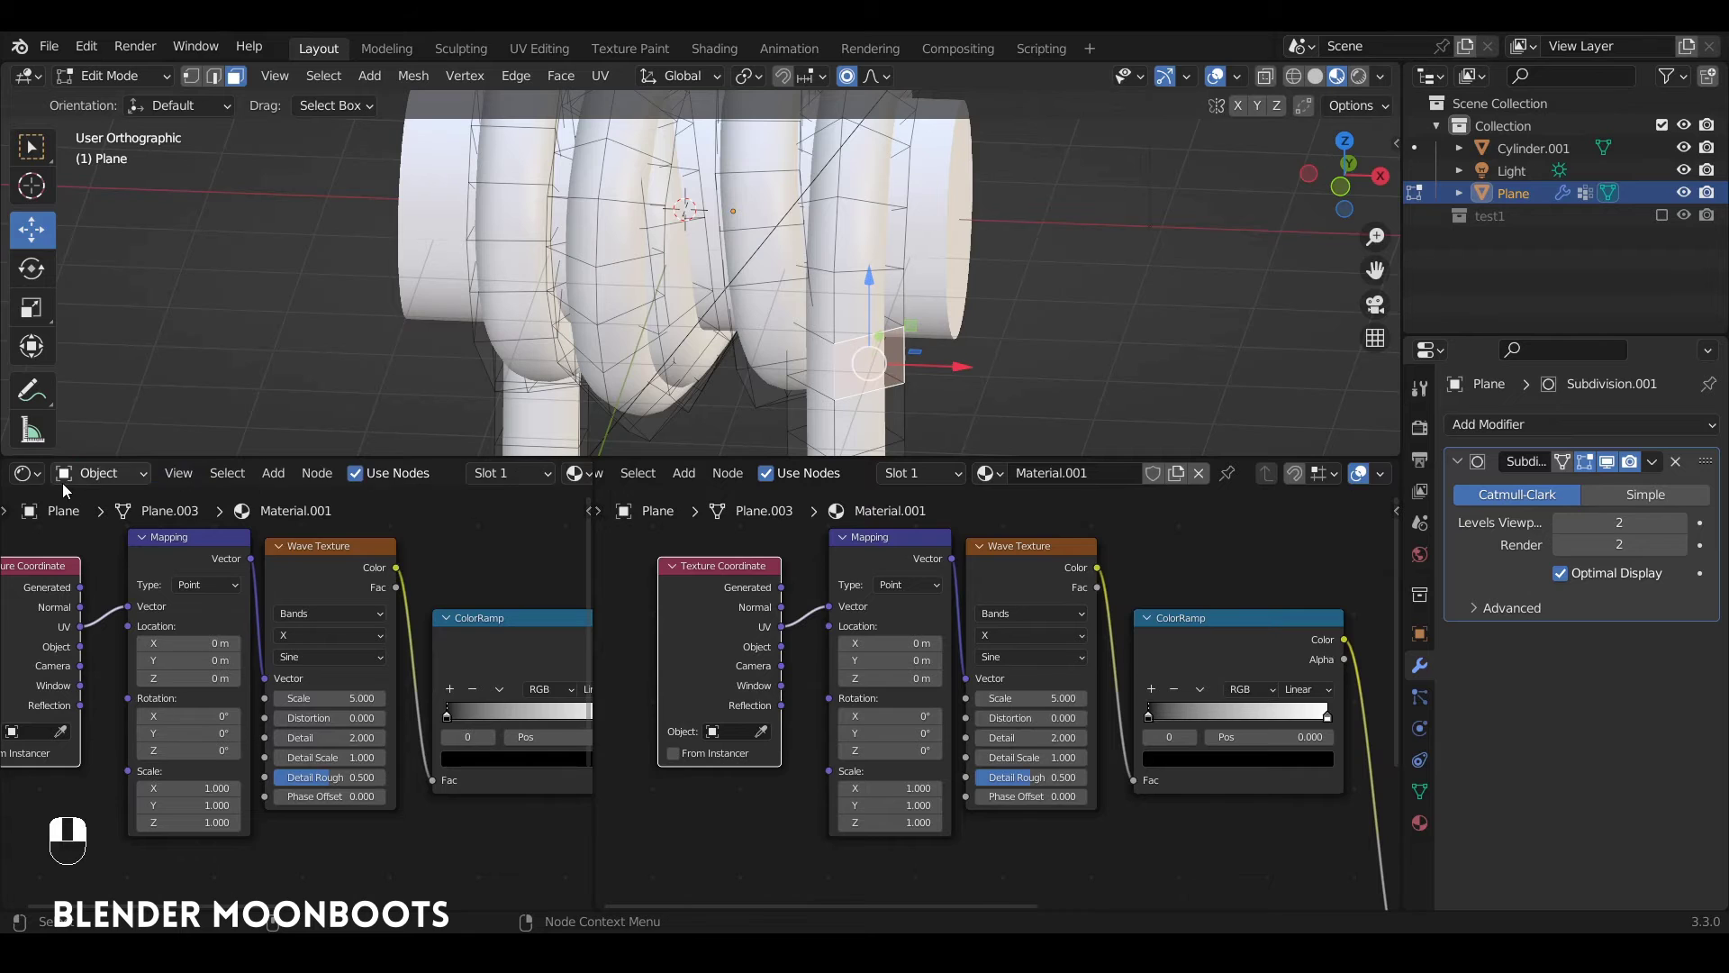
ctrl+scroll(25, 478, up, 8)
click(25, 473)
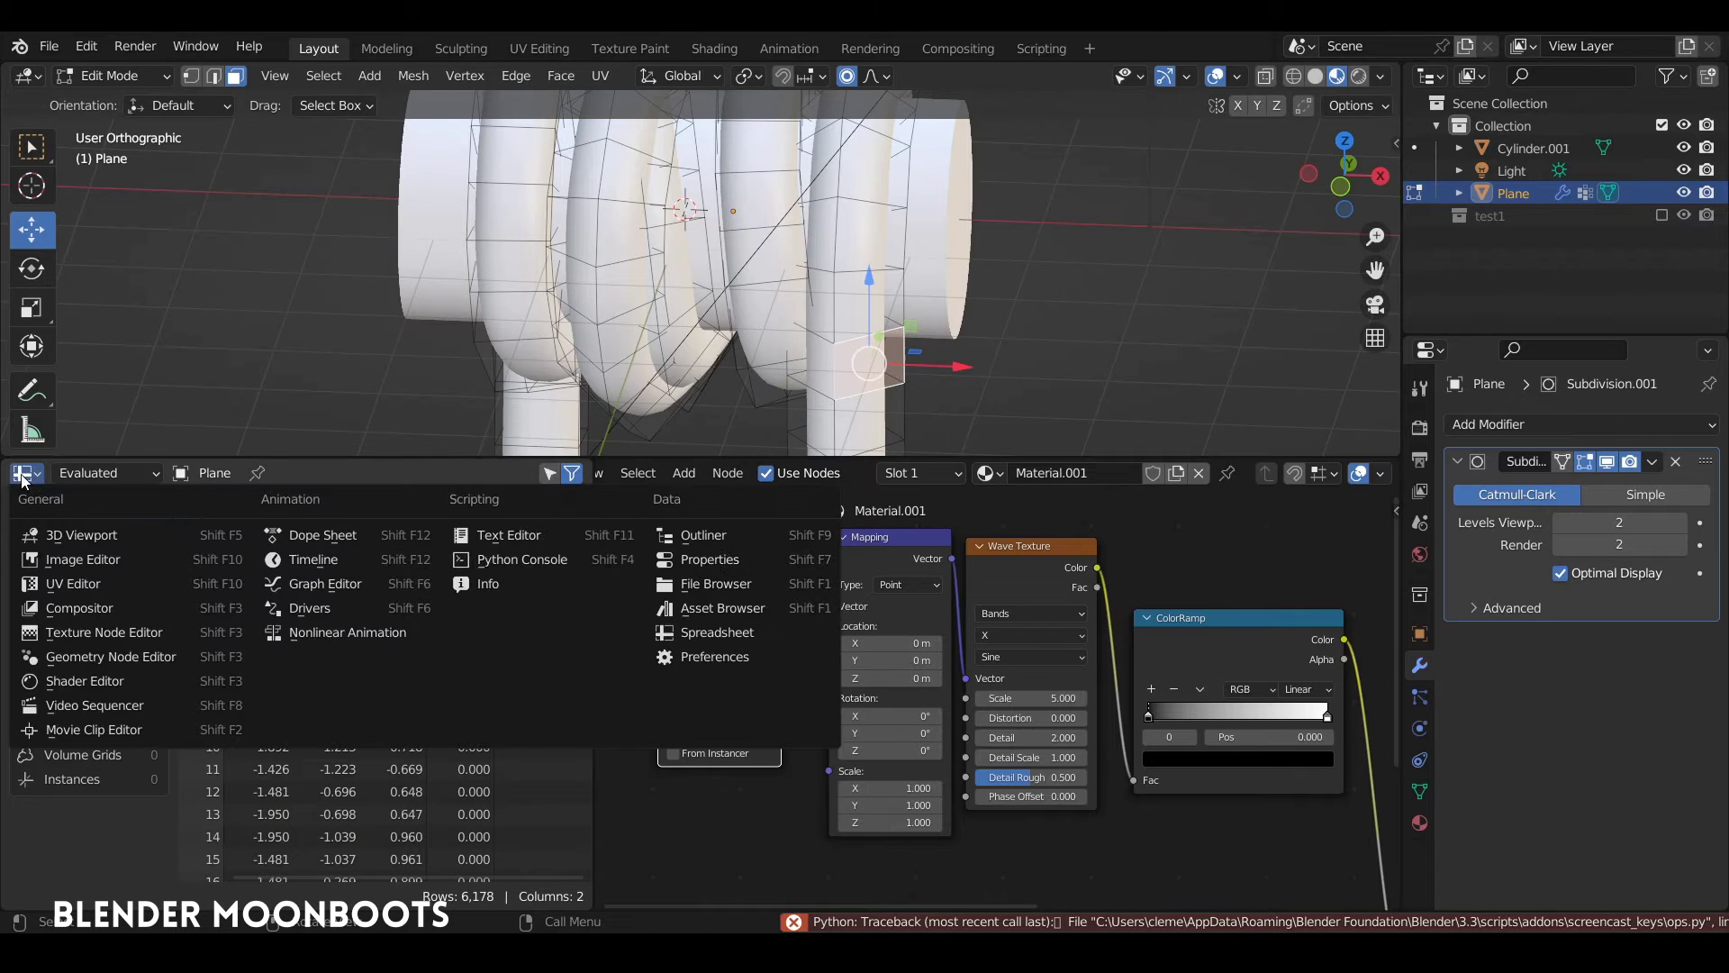
click(75, 585)
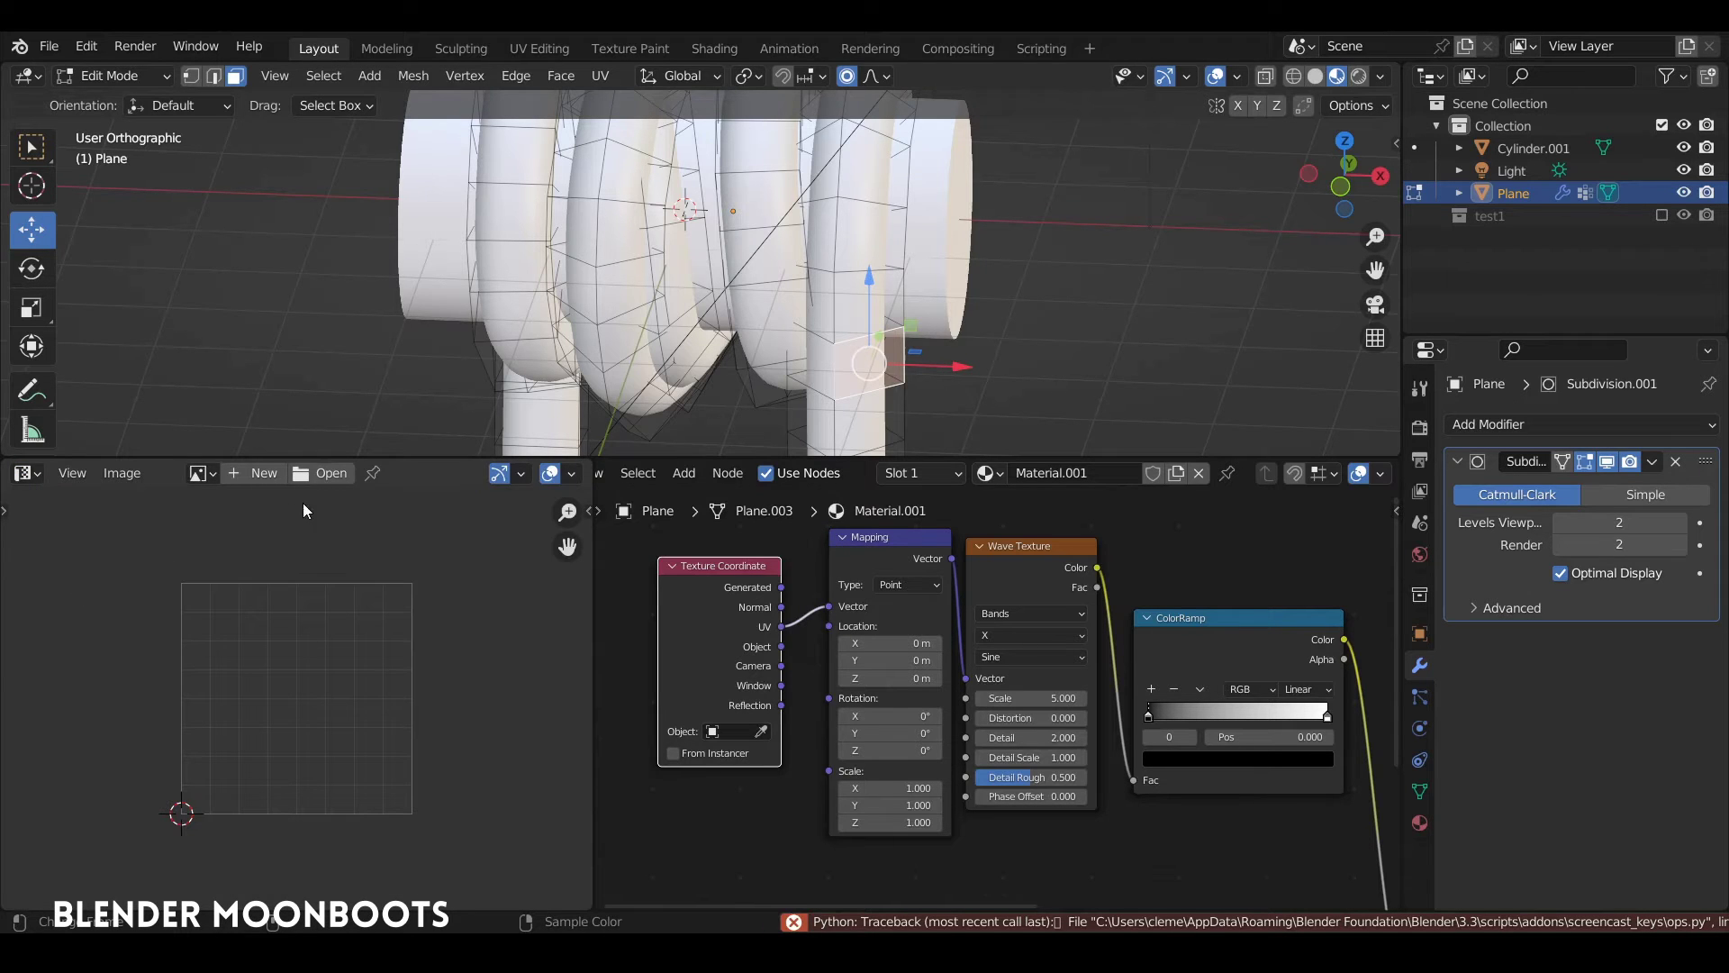
Unwrap the whole rope mesh with Follow Active Quads in Length Average mode, keeping the quad on the hanging end as the active face
key(a)
ctrl+middle_drag(425, 576, 427, 598)
ctrl+middle_drag(699, 356, 744, 387)
scroll(744, 387, up, 2)
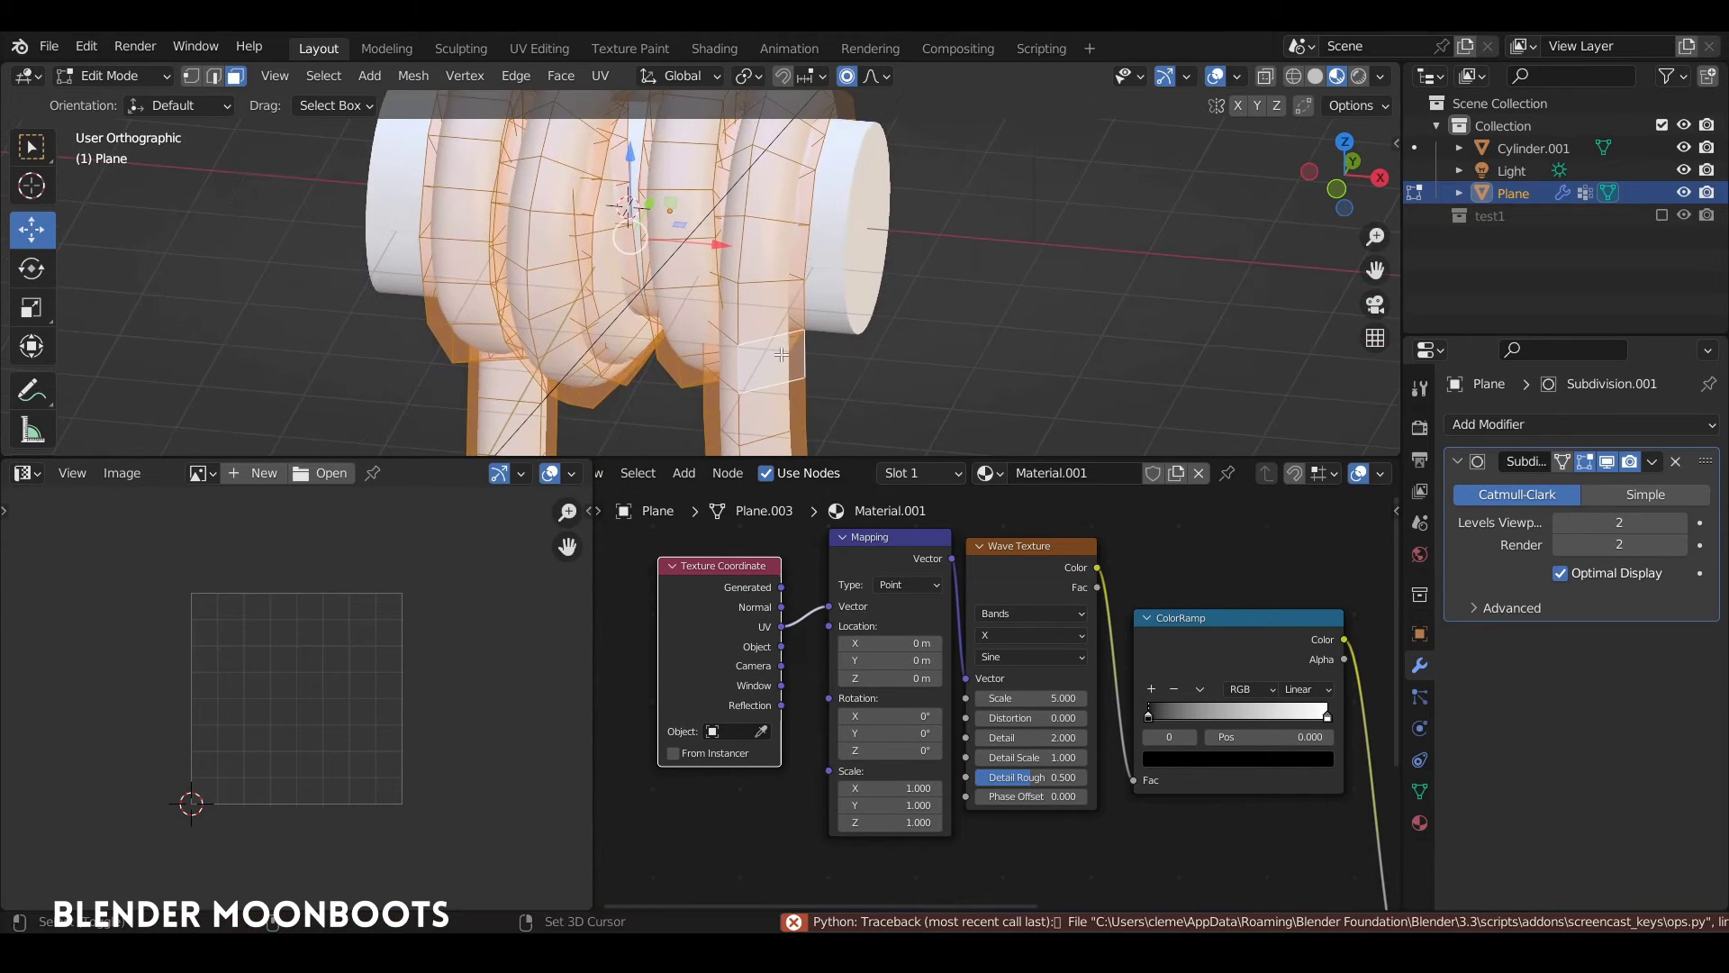
middle_drag(790, 358, 807, 346)
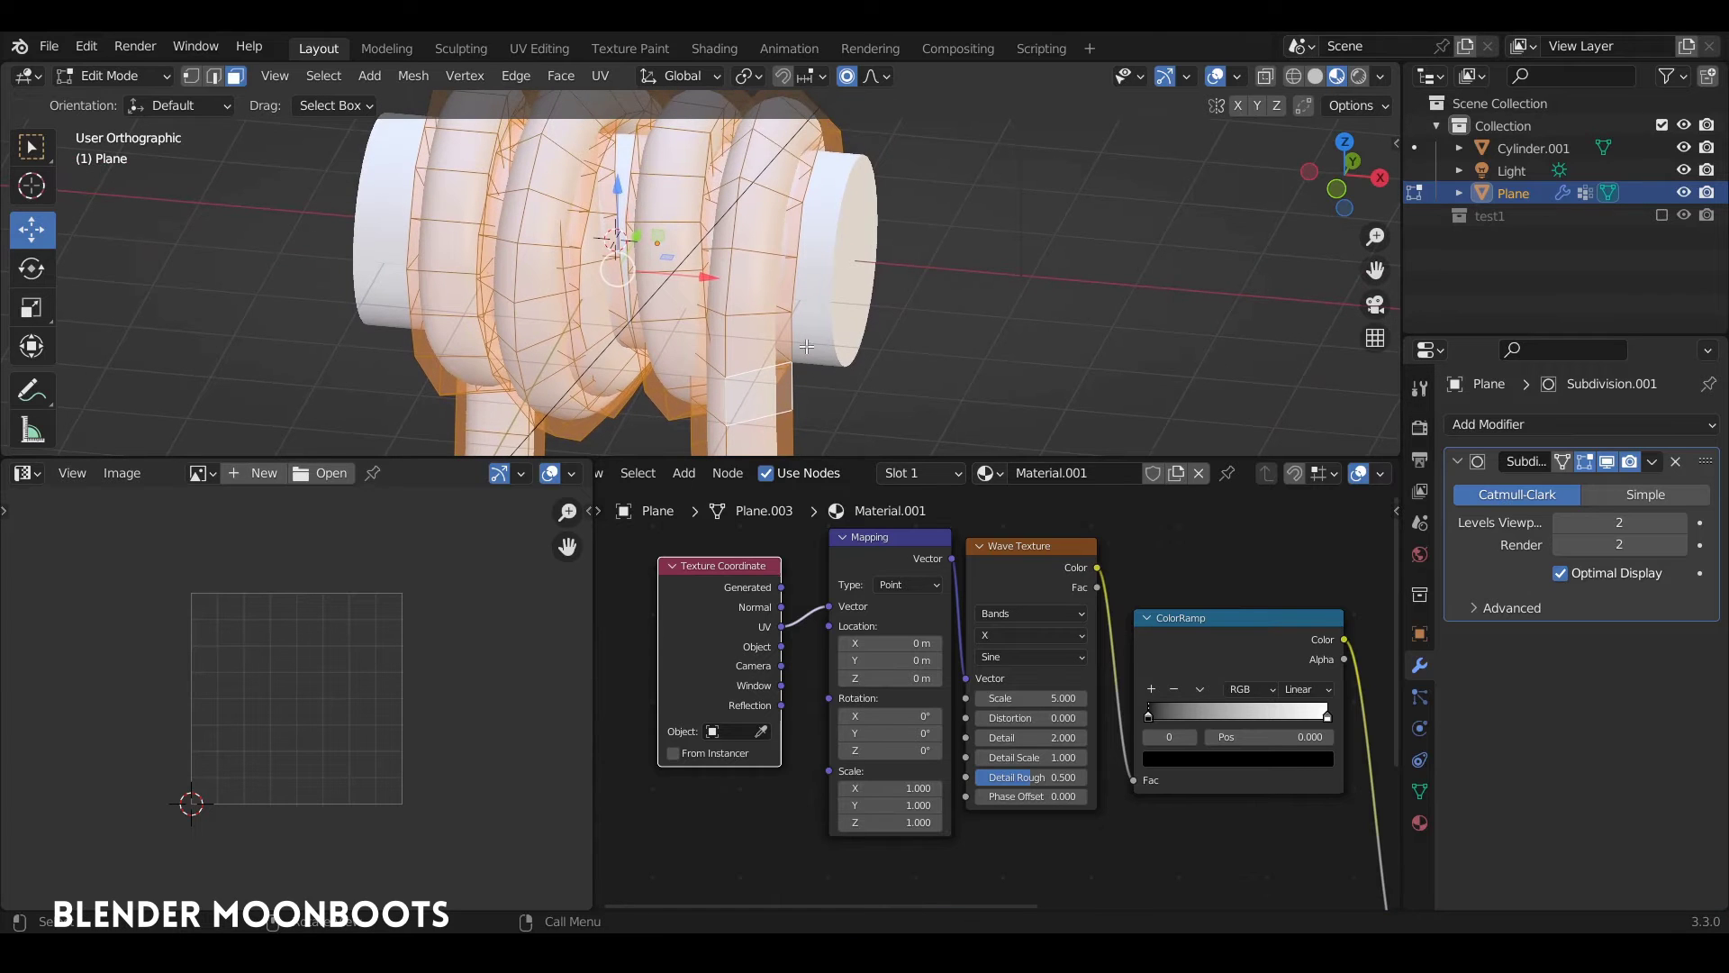
key(u)
shift+click(754, 383)
shift+click(769, 390)
middle_drag(786, 374, 881, 332)
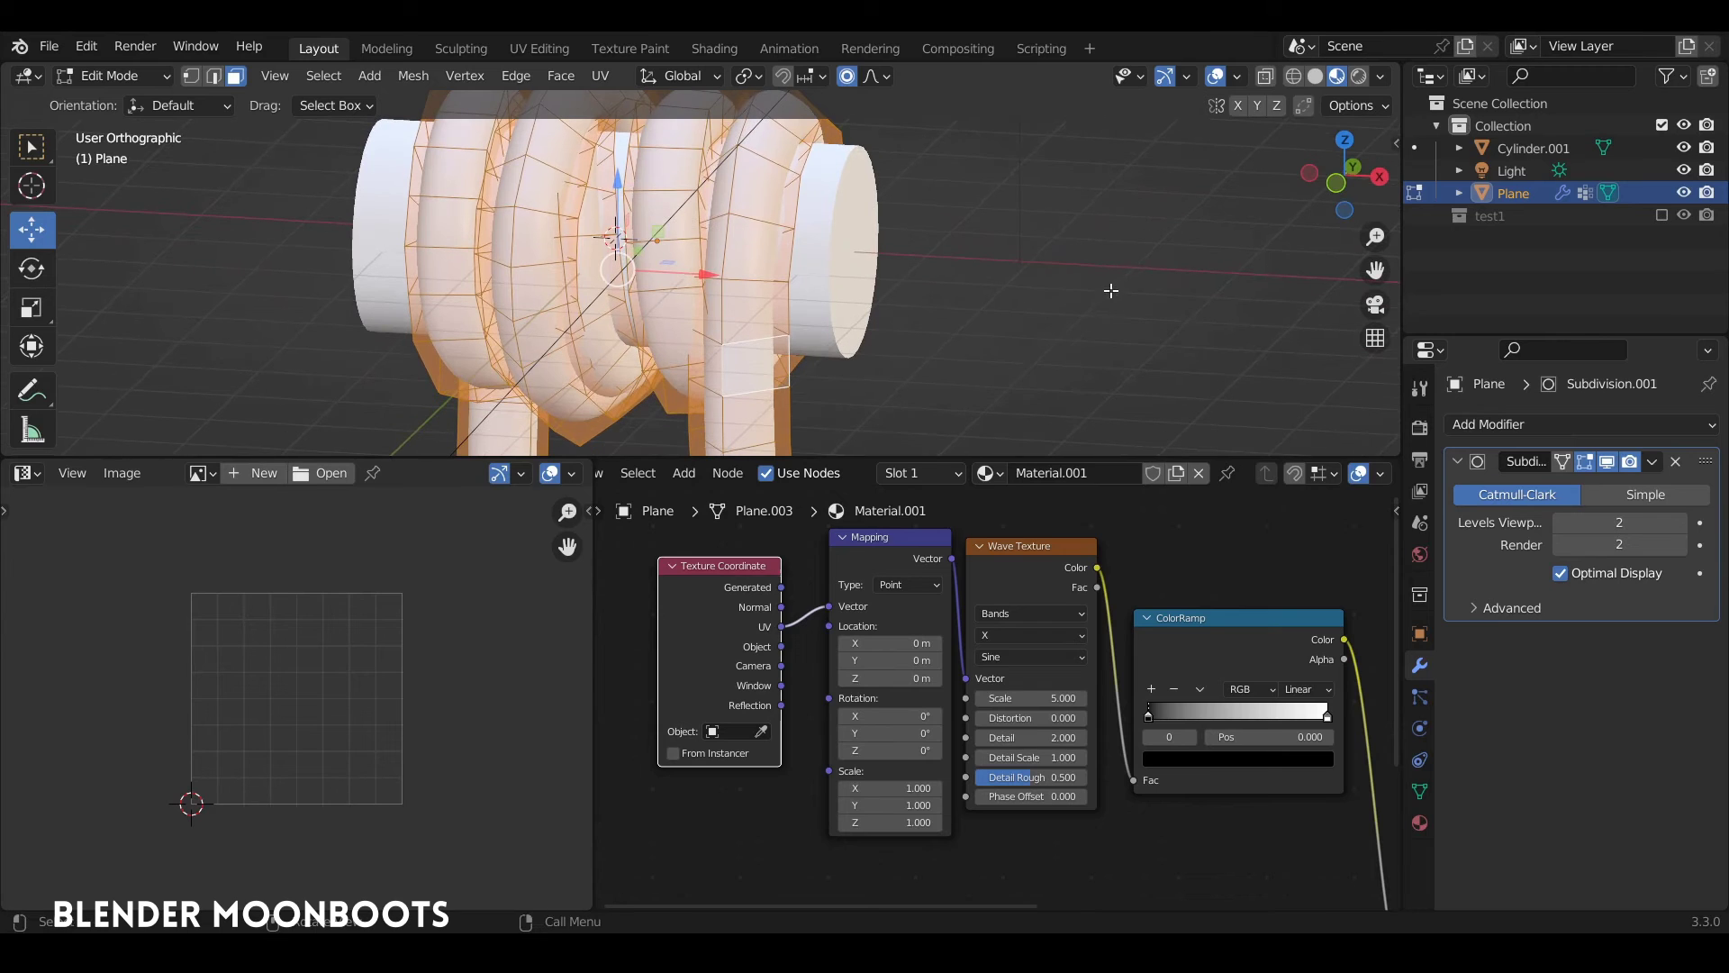
key(u)
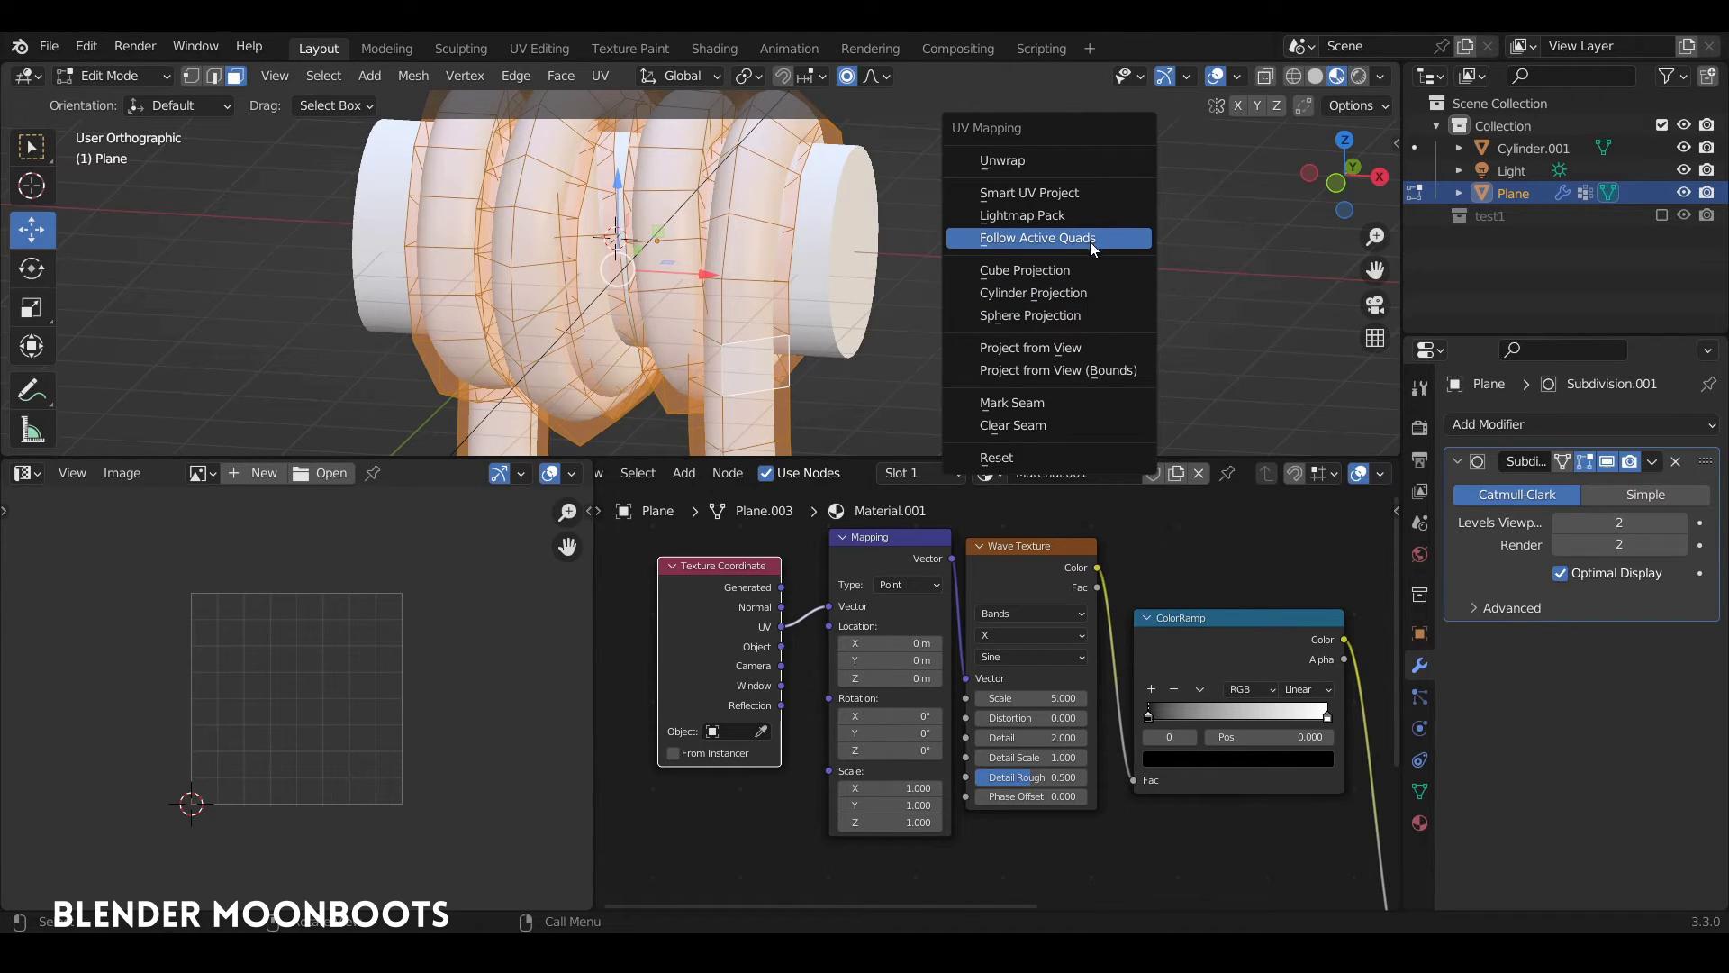
click(1090, 241)
click(1088, 313)
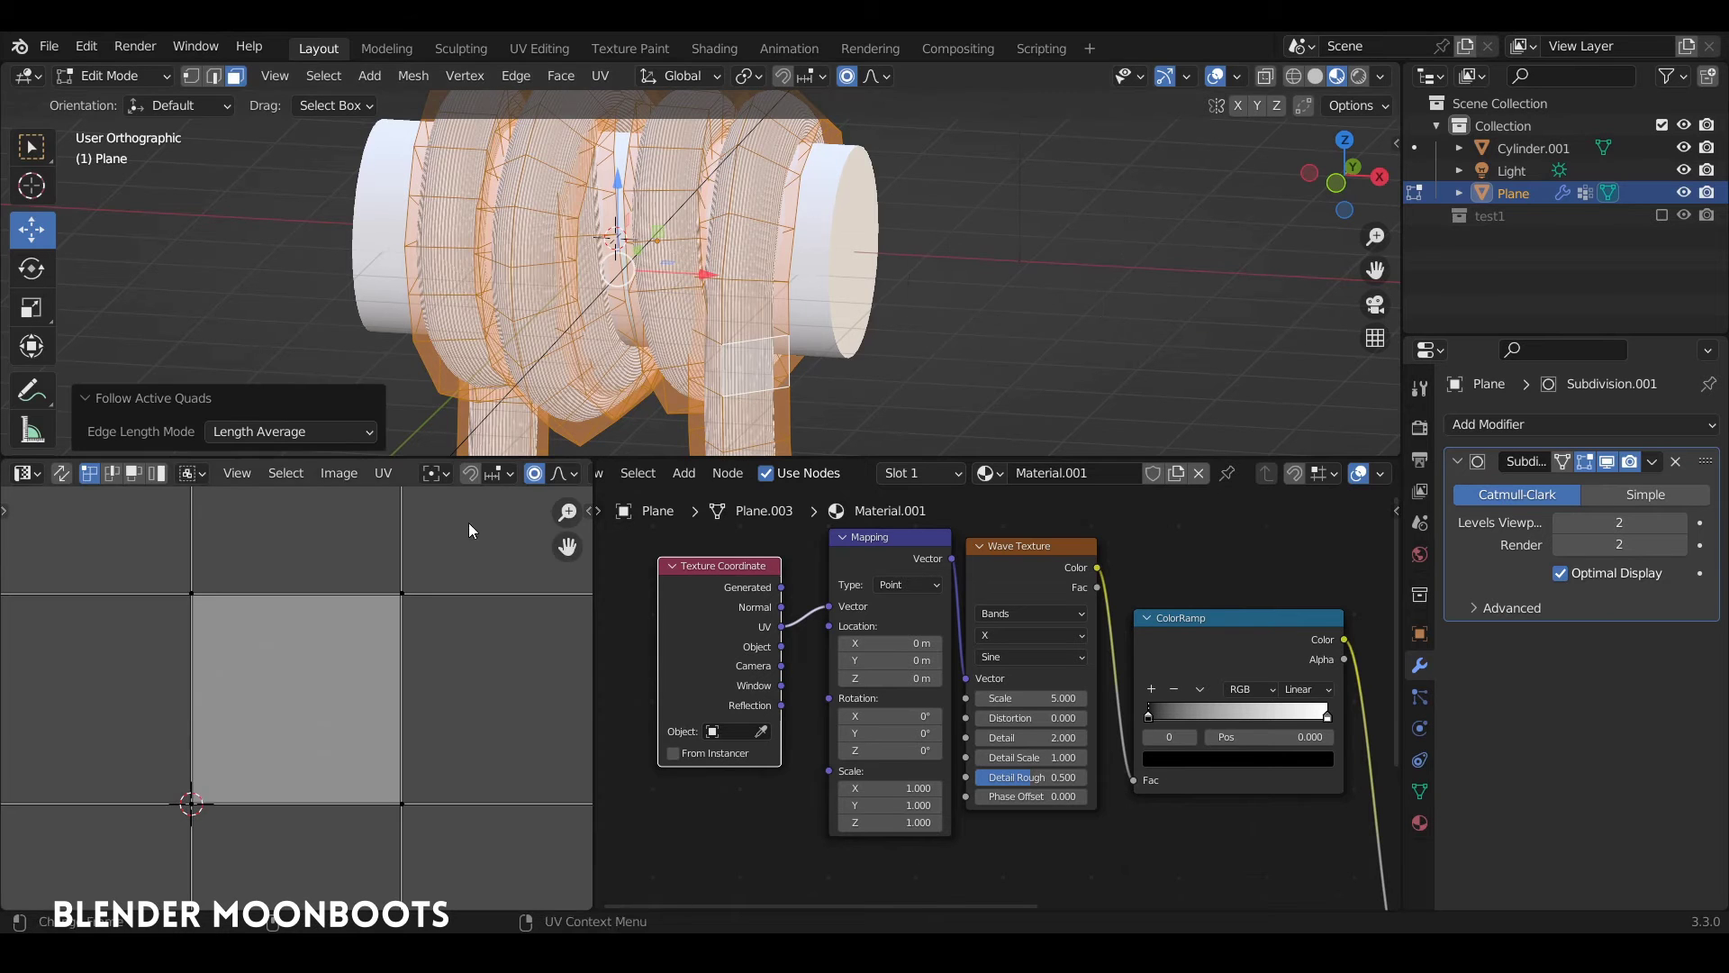
Select all the rope's UVs to examine the unwrapped strip, and return the rope to object mode
ctrl+middle_drag(469, 524, 452, 728)
key(a)
ctrl+middle_drag(429, 603, 423, 781)
middle_drag(446, 647, 457, 795)
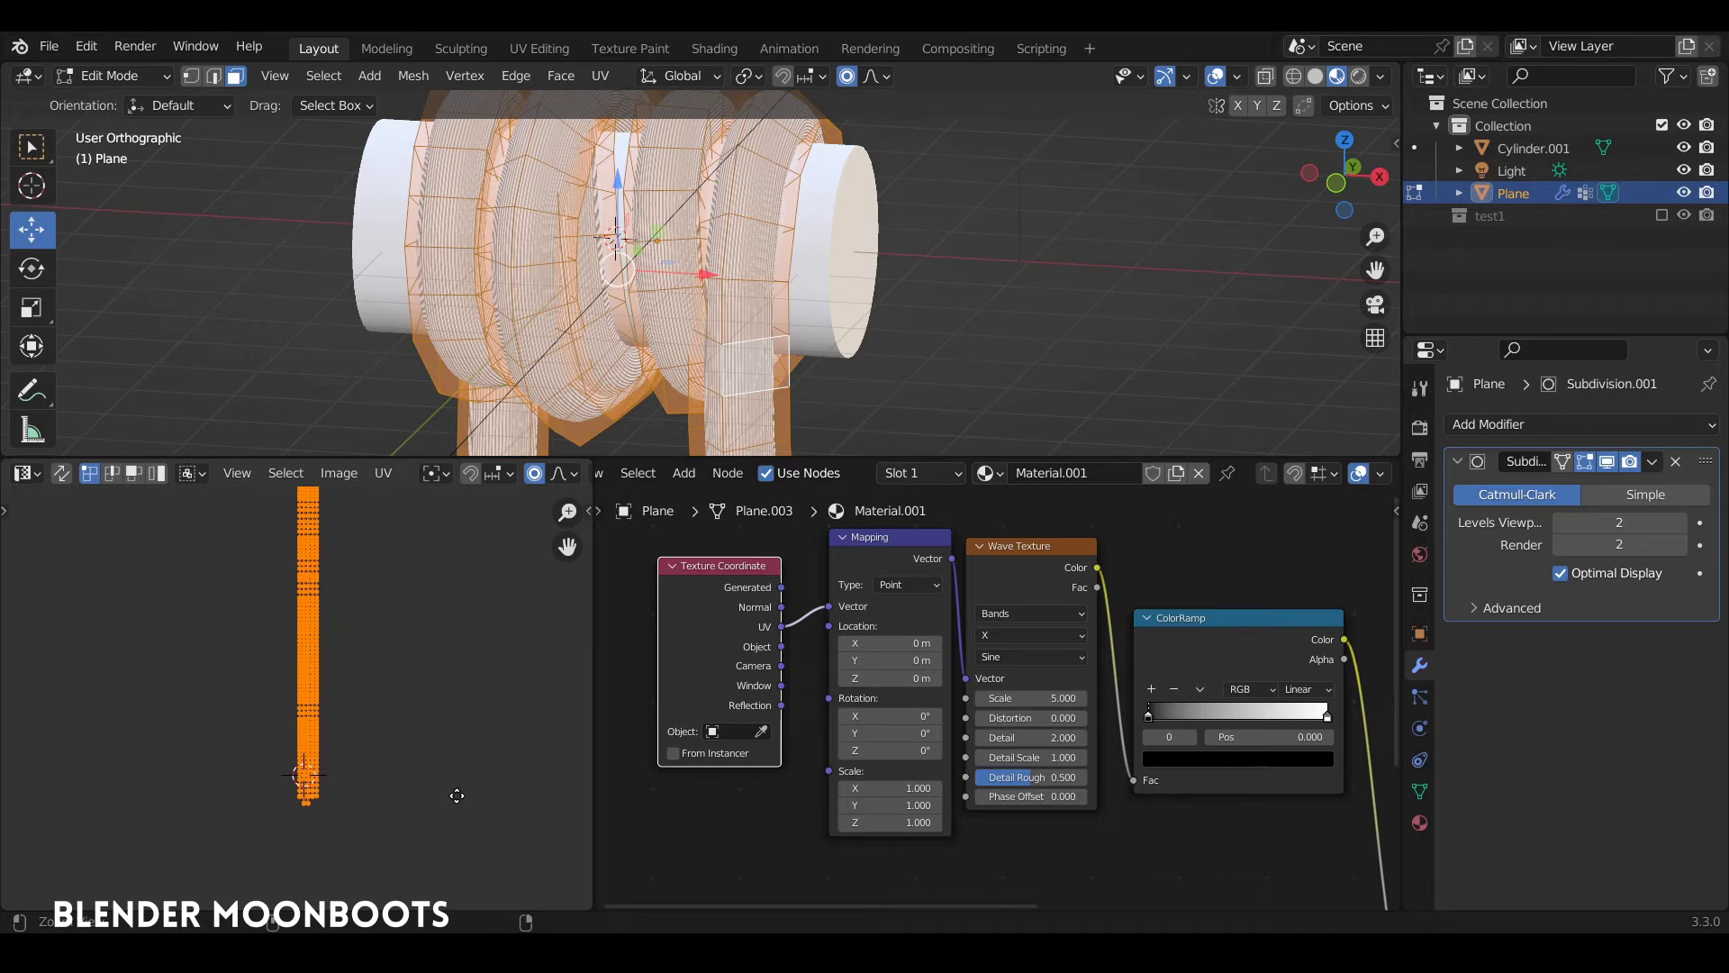
scroll(847, 433, up, 5)
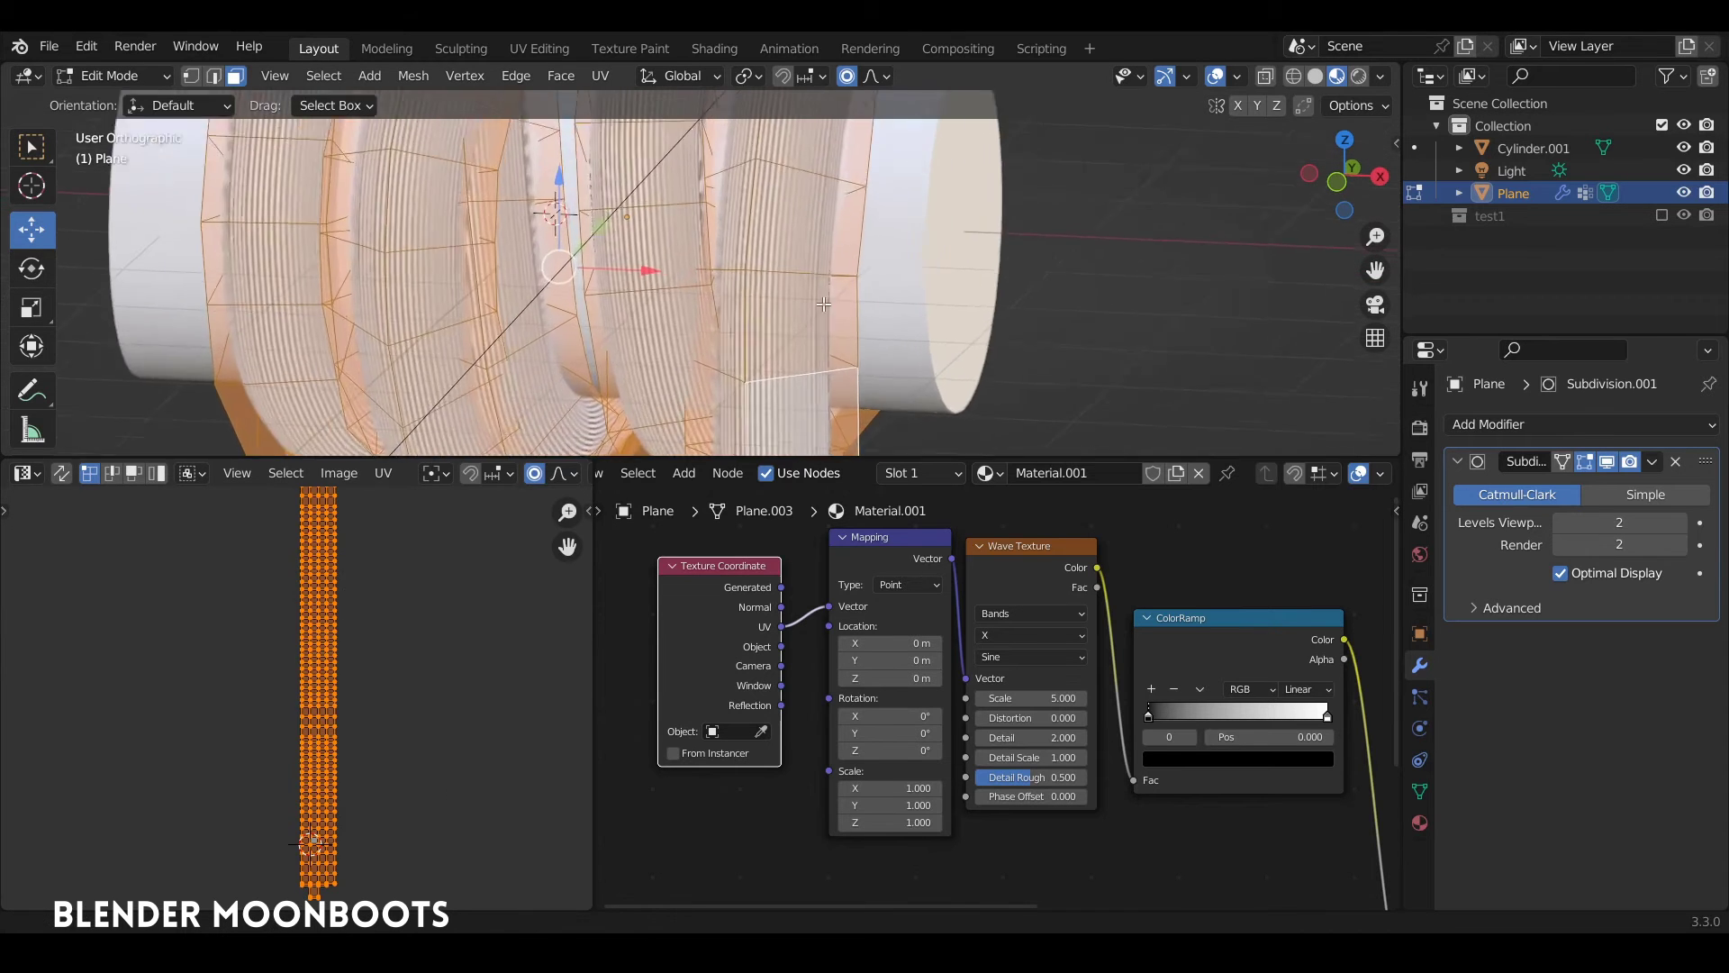
key(Tab)
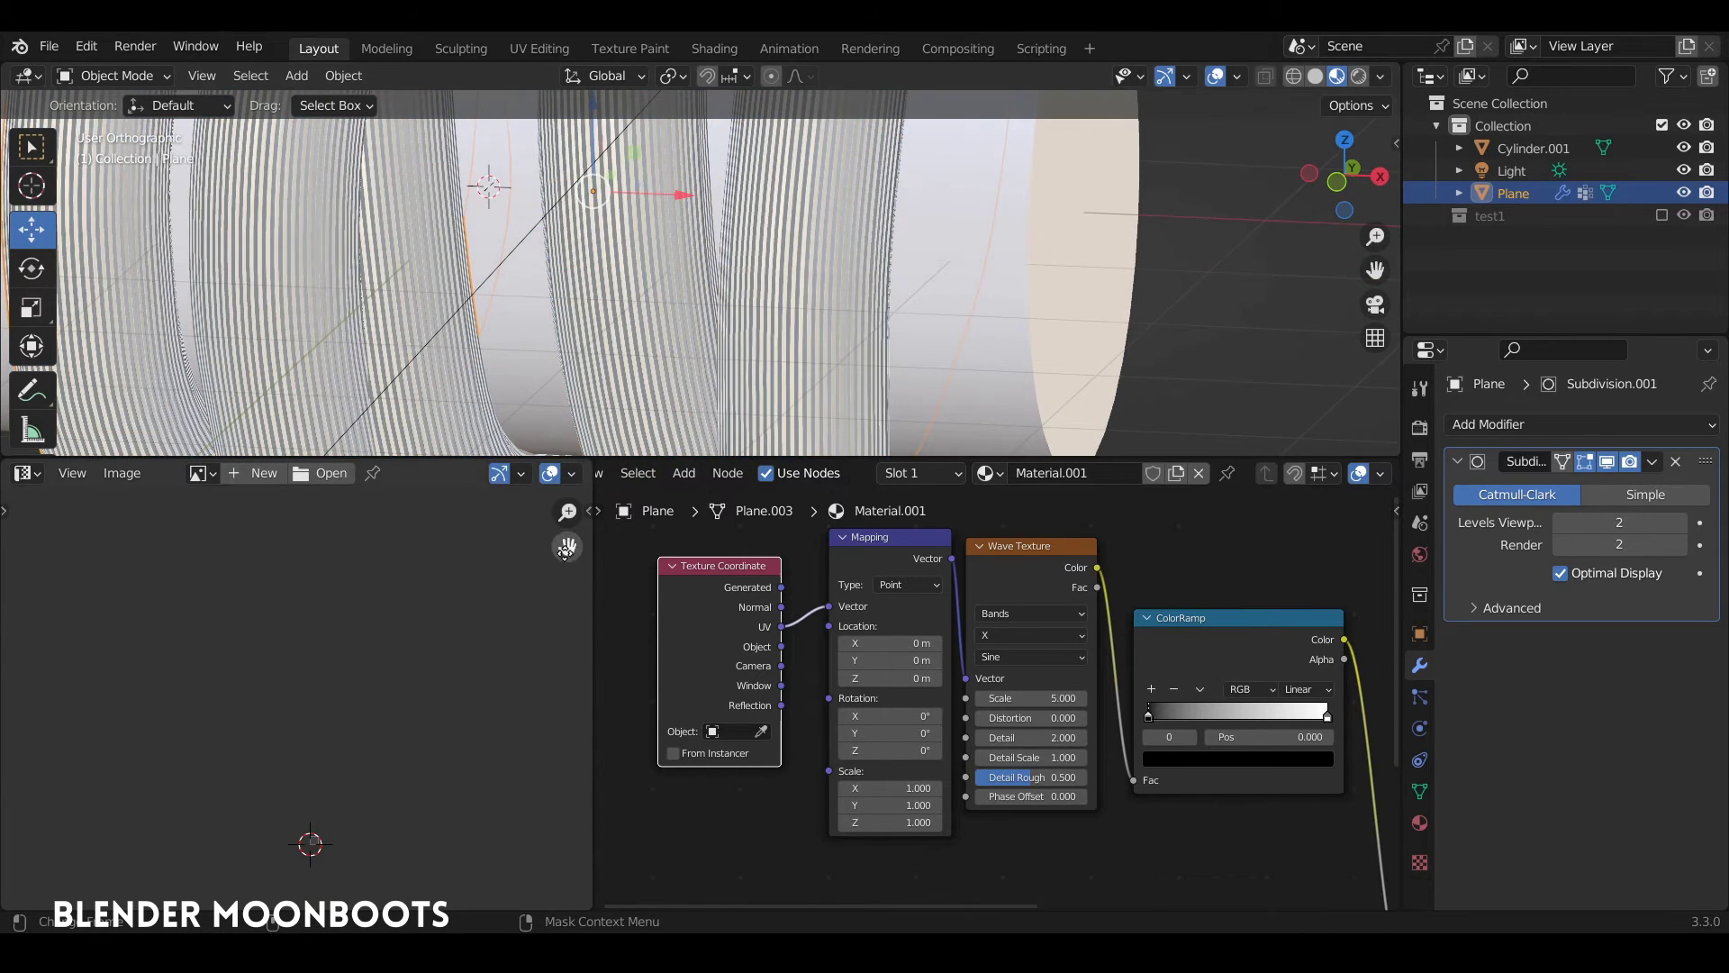
Narrow the UV Editor to give the Shader Editor more room for the rope's material nodes
drag(593, 560, 385, 590)
middle_drag(1062, 556, 764, 467)
key(Tab)
key(Tab)
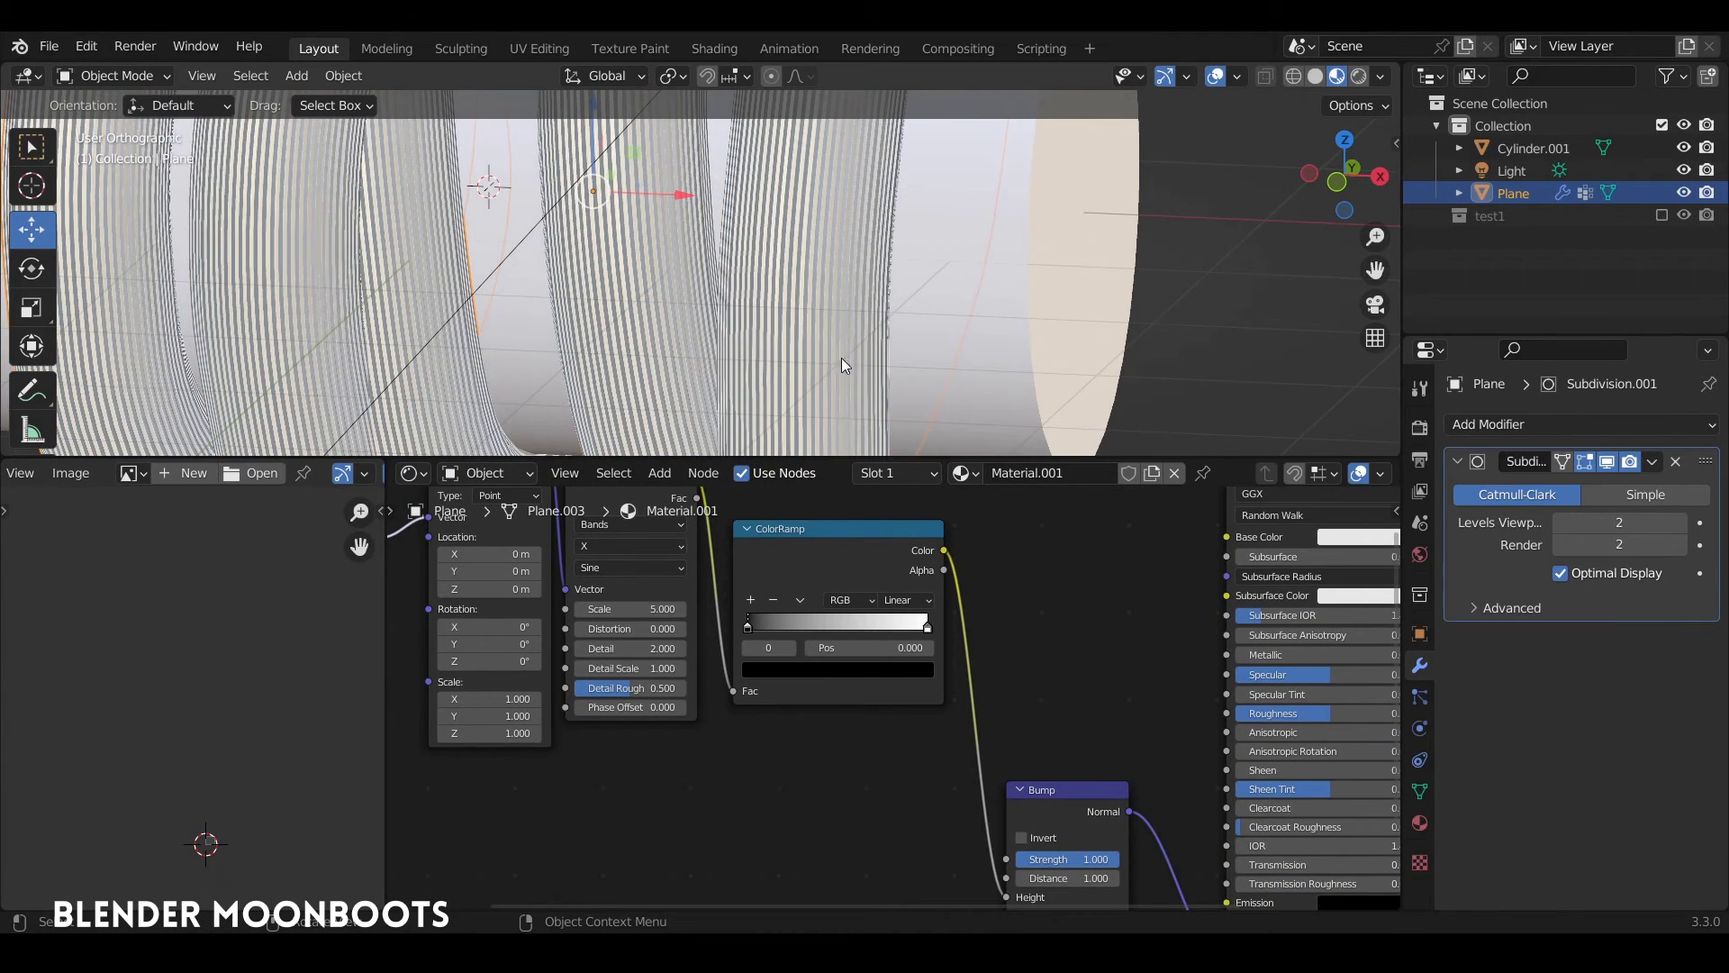
Set the Mapping node's Z rotation to 63° and the Wave Texture's scale to 1.933 to slant and widen the rope strands
middle_drag(845, 365, 813, 303)
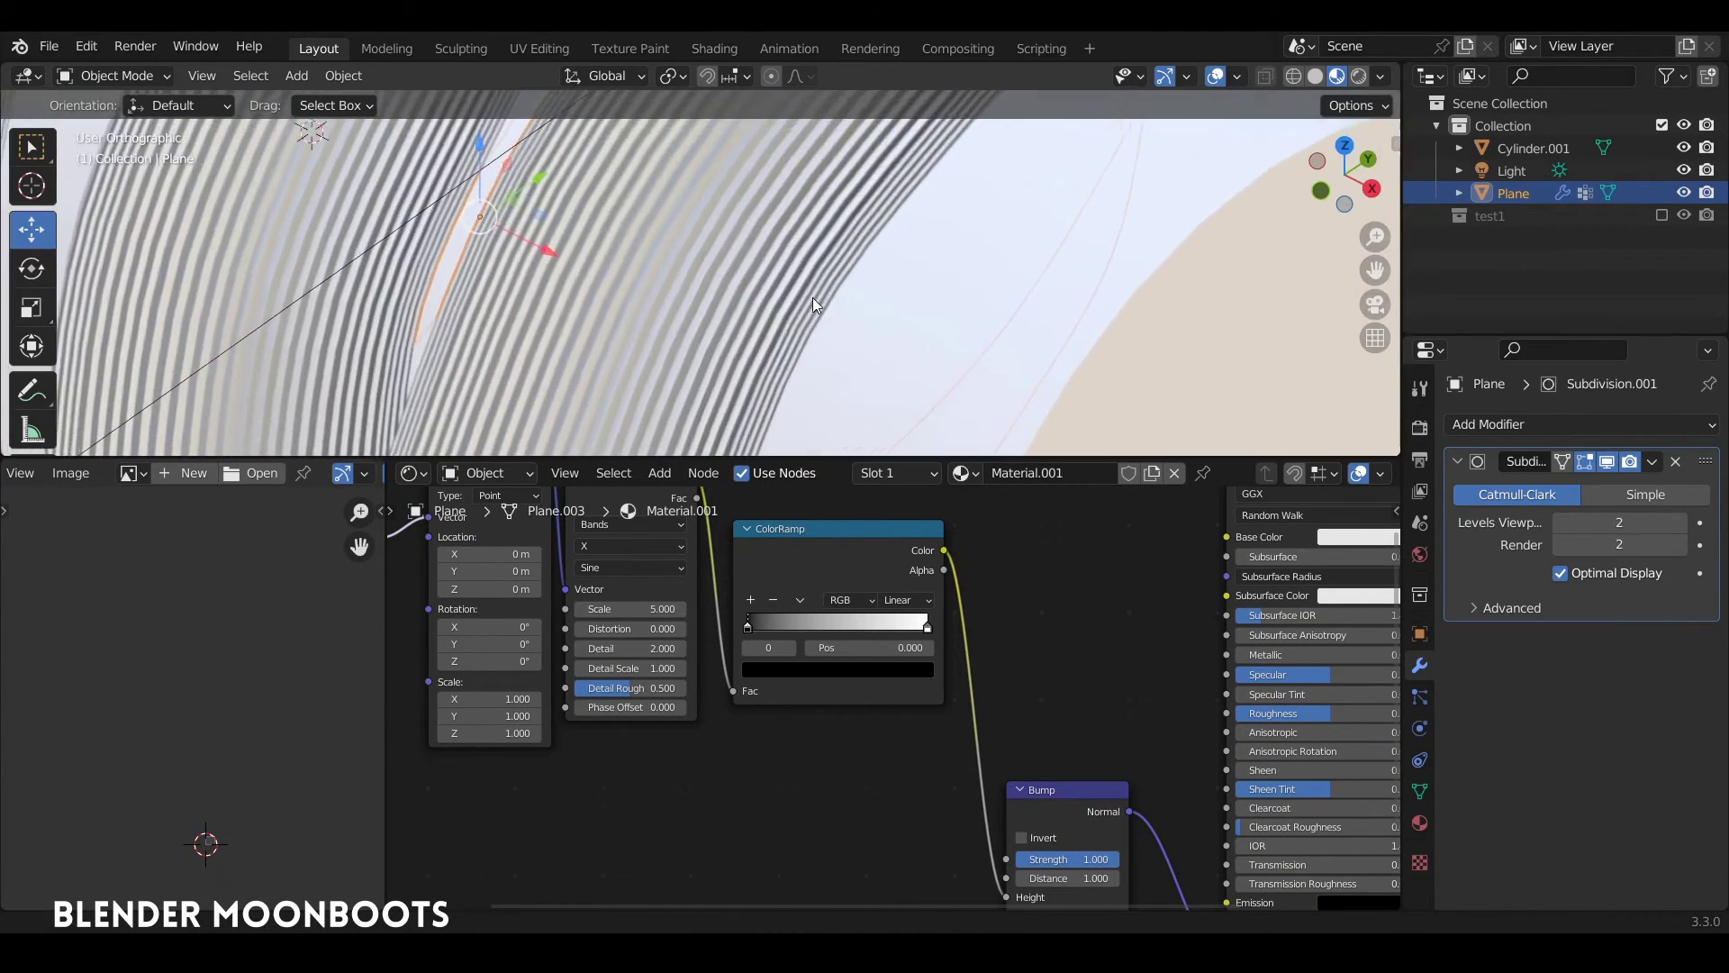
scroll(817, 297, down, 3)
middle_drag(759, 742, 943, 853)
scroll(874, 322, down, 3)
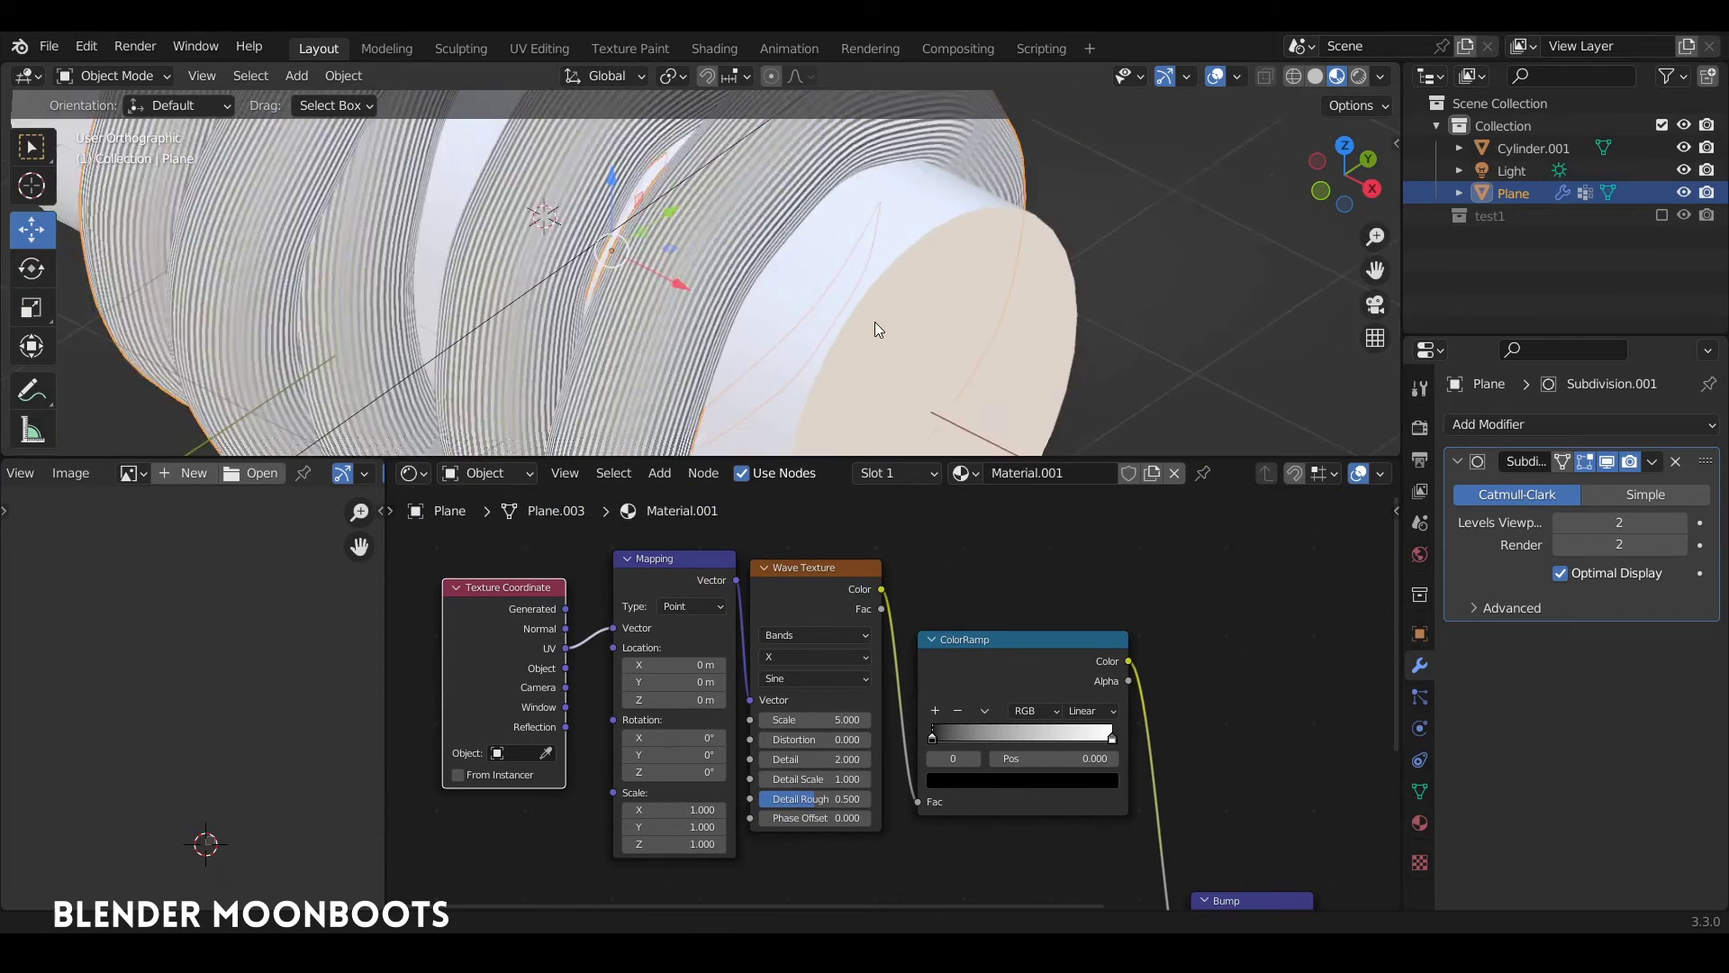
scroll(874, 321, down, 2)
middle_drag(877, 614, 1084, 622)
scroll(1084, 621, up, 5)
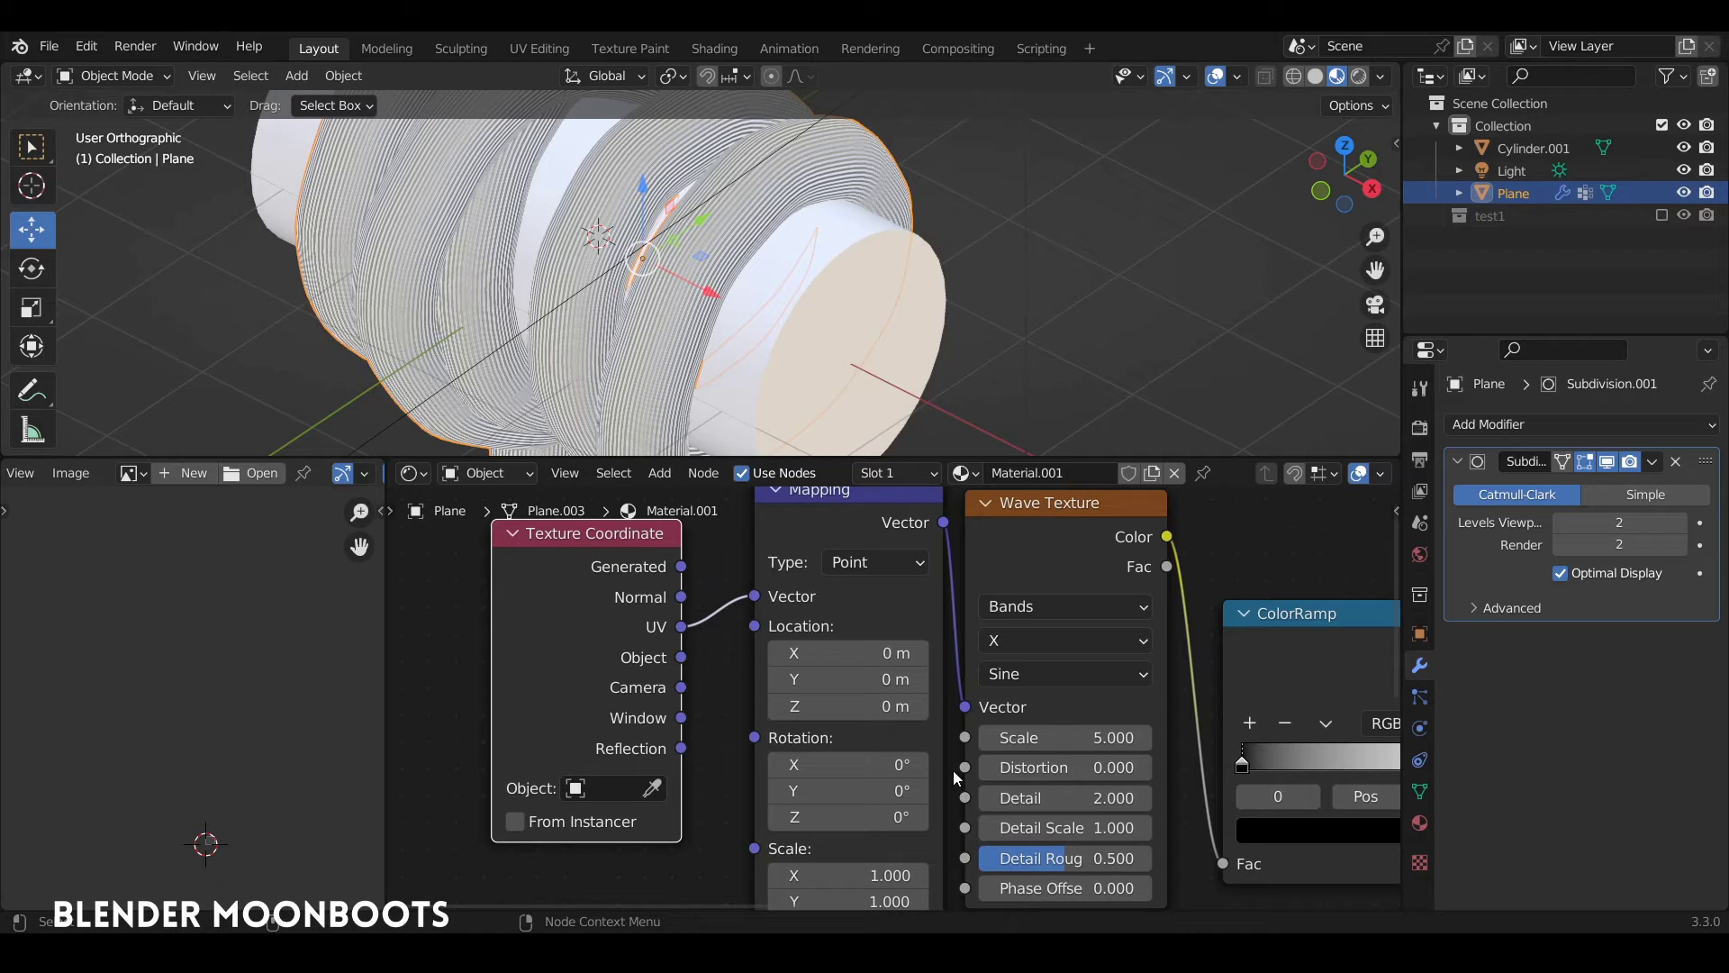
drag(927, 819, 1144, 819)
drag(1138, 739, 938, 732)
scroll(856, 302, up, 5)
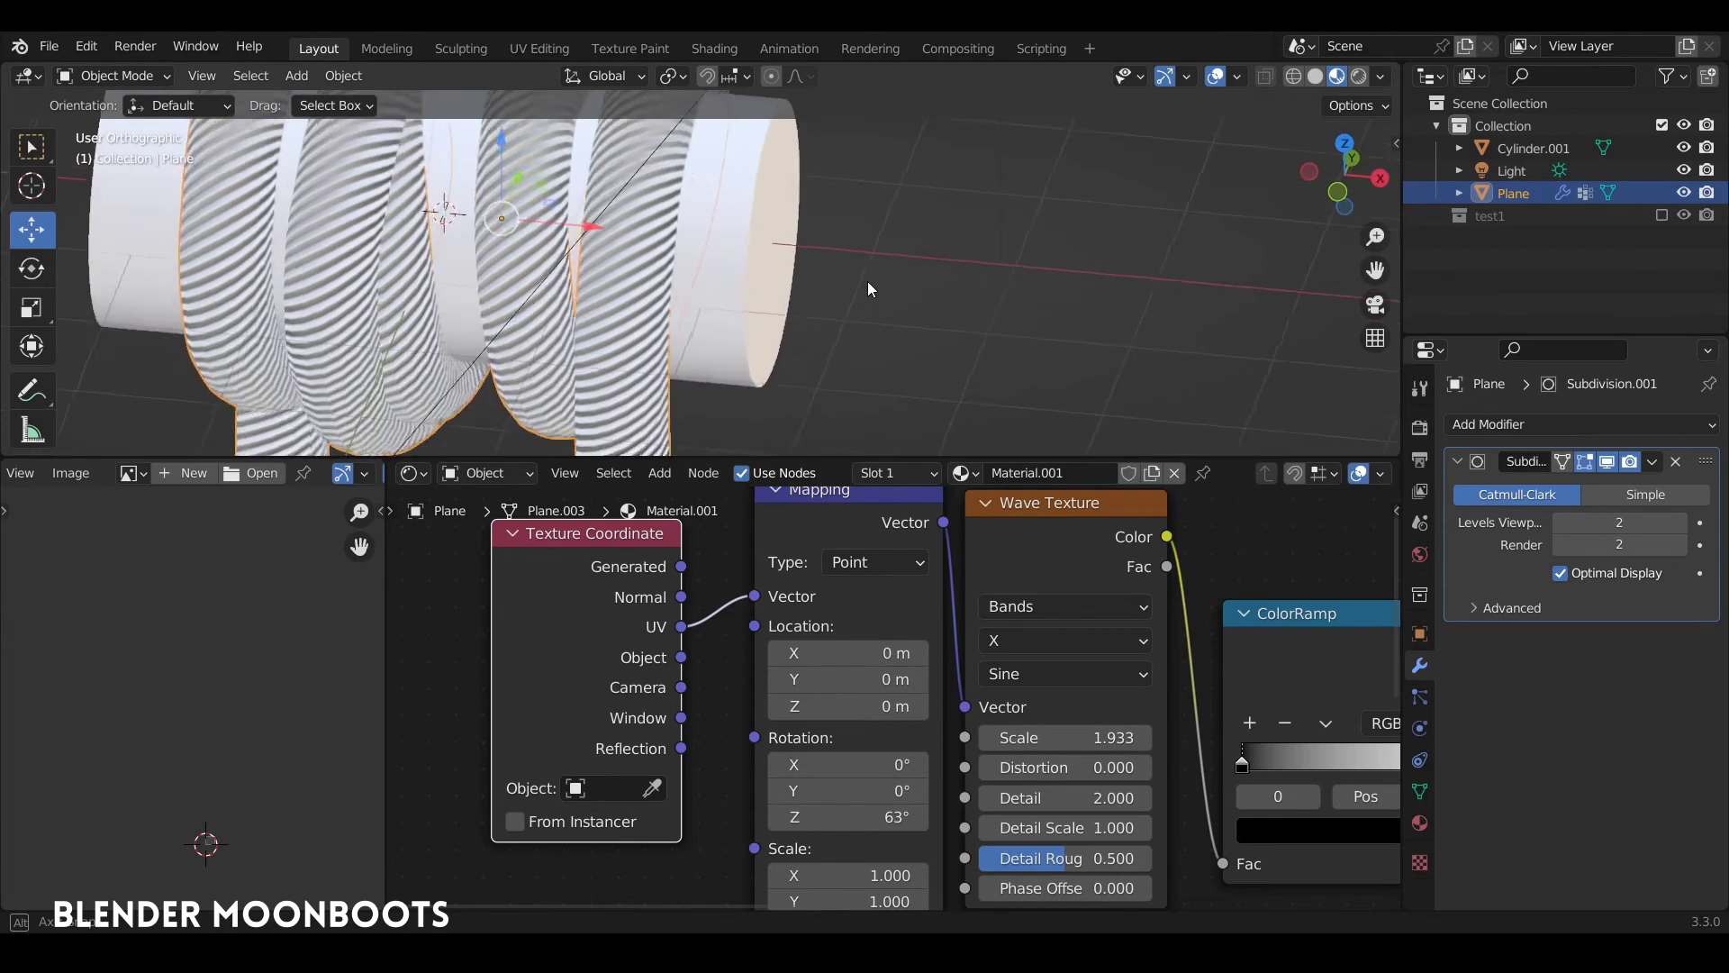
Set the Bump node's distance to 0.01 and check the softened strand relief on the coils
scroll(686, 233, up, 3)
shift+middle_drag(491, 265, 825, 323)
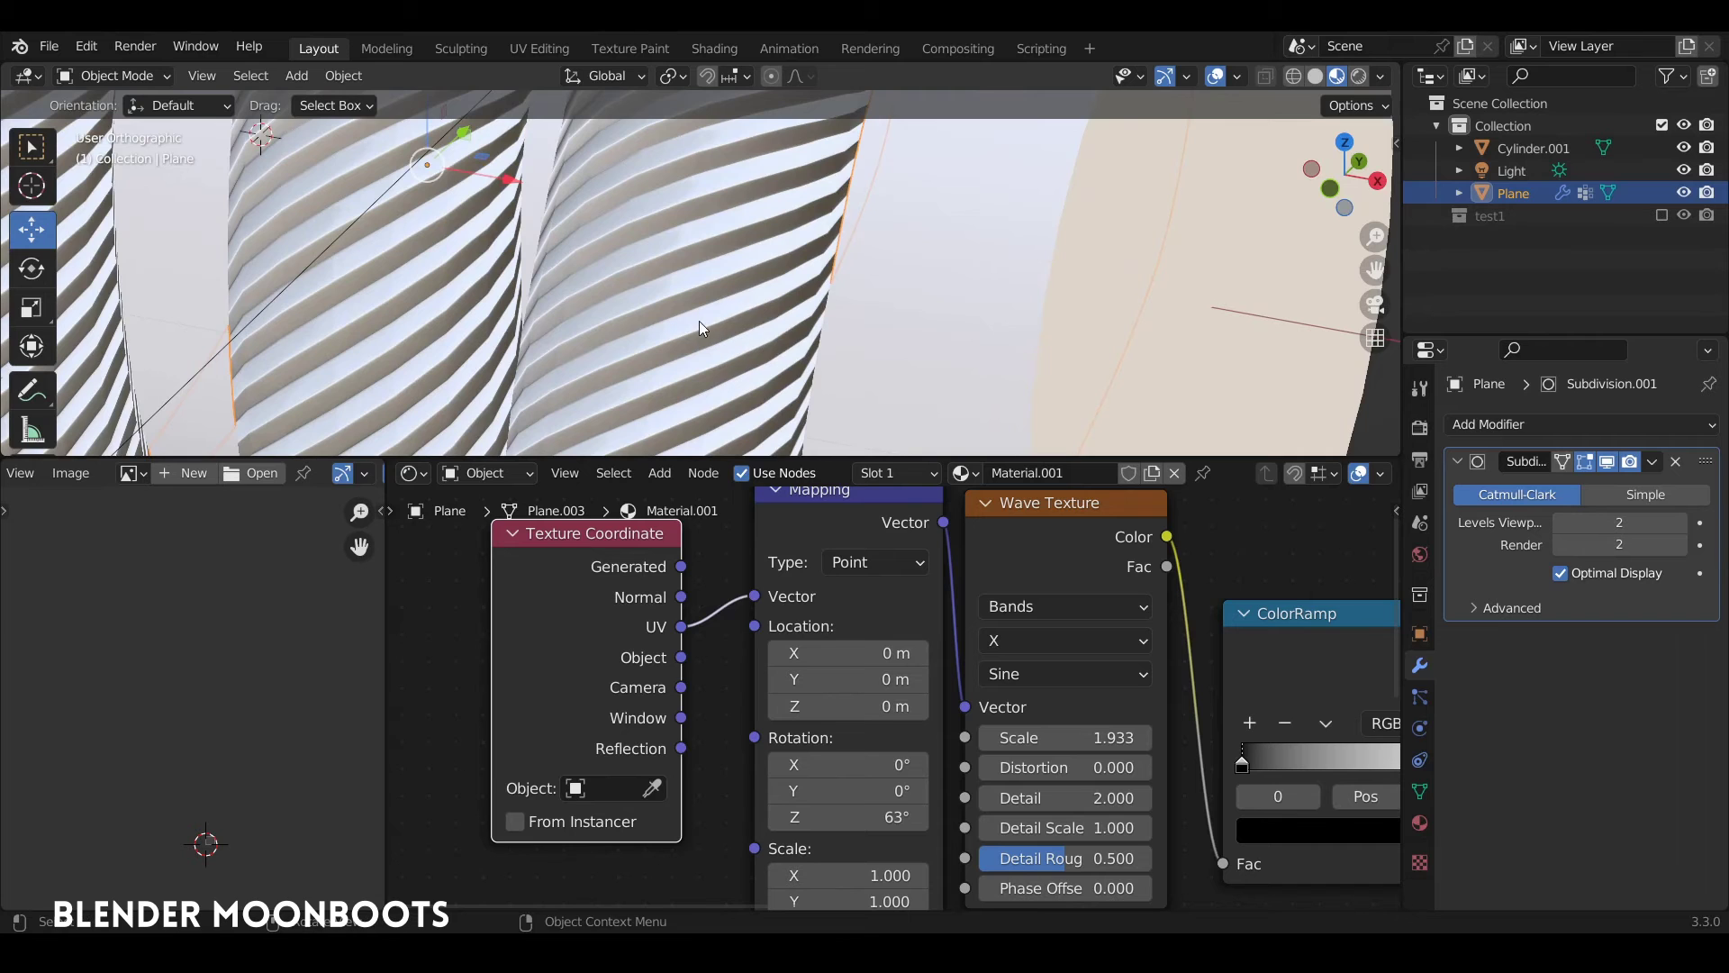
scroll(829, 391, down, 3)
scroll(828, 391, down, 4)
middle_drag(1058, 541, 973, 515)
scroll(1031, 668, up, 4)
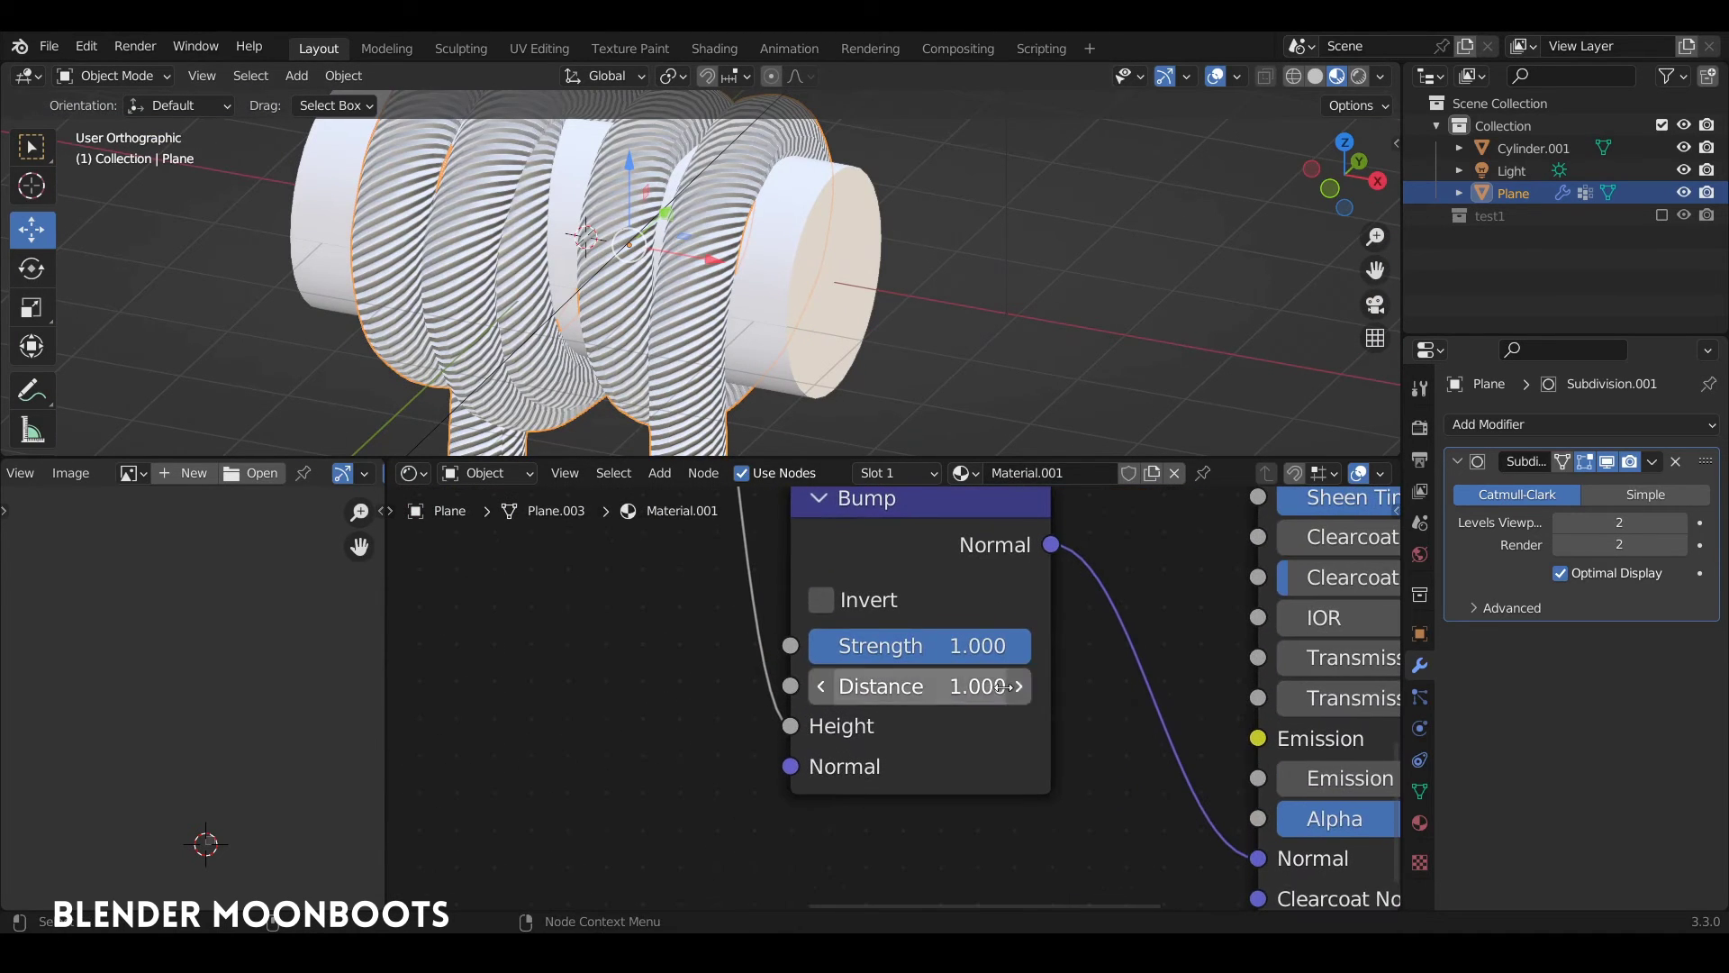
click(993, 686)
text(0.01)
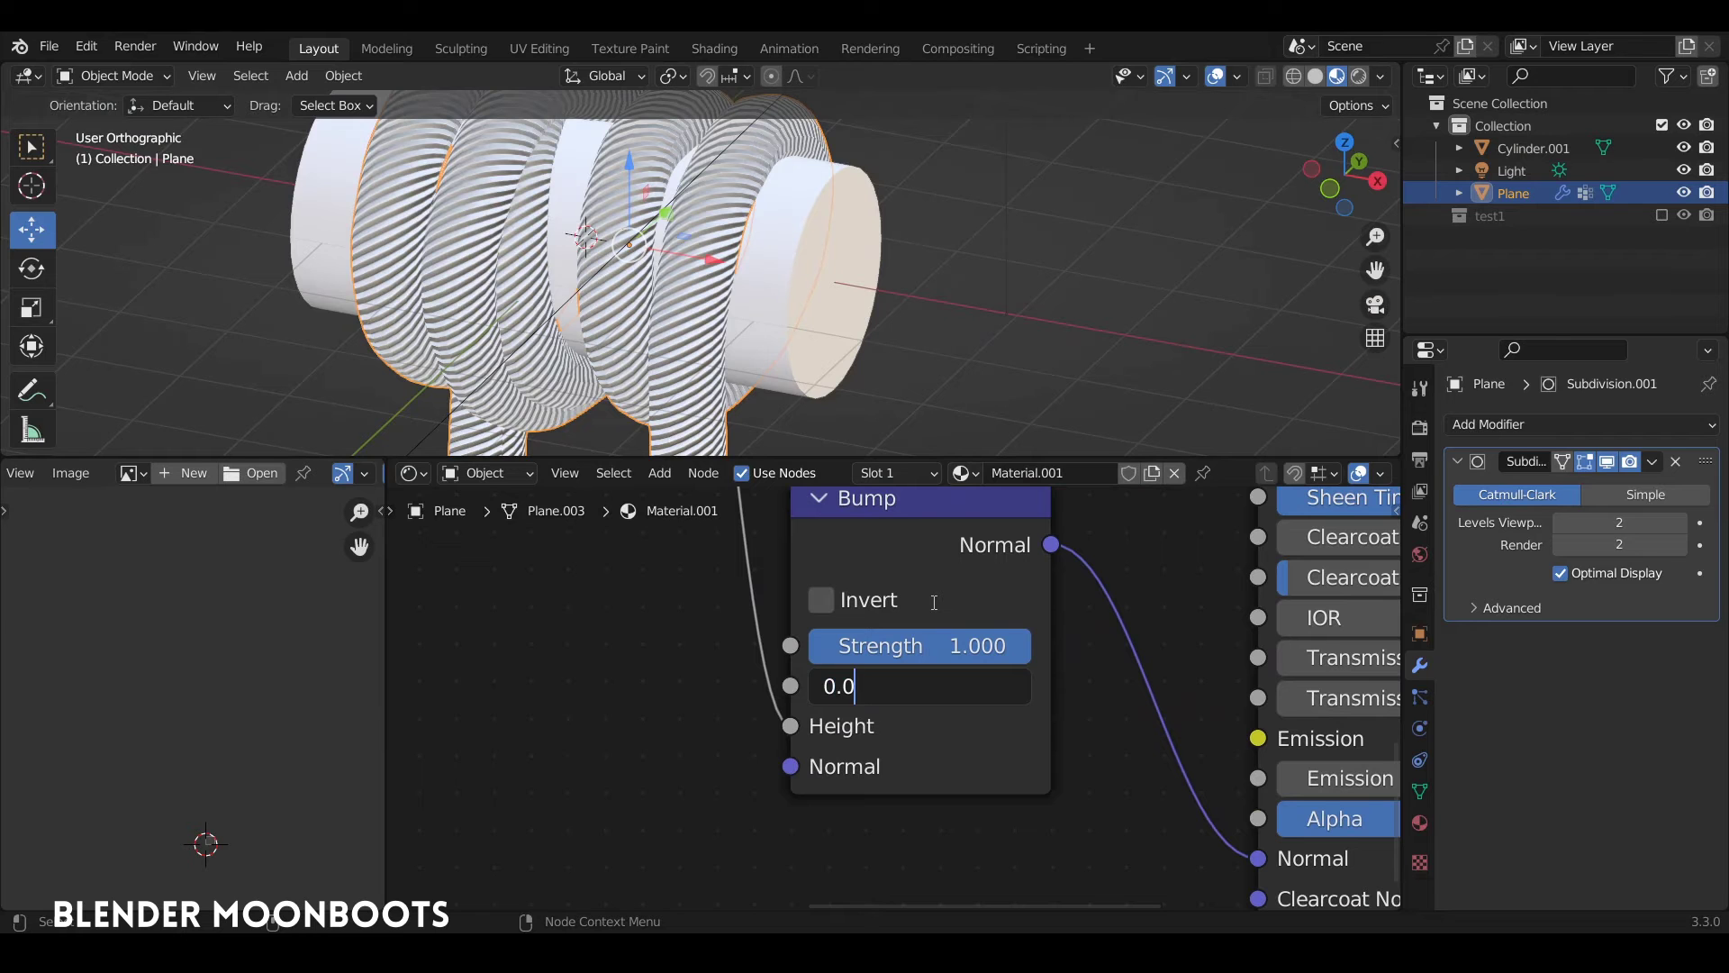
key(Return)
middle_drag(766, 286, 851, 332)
scroll(740, 250, up, 4)
scroll(748, 280, down, 2)
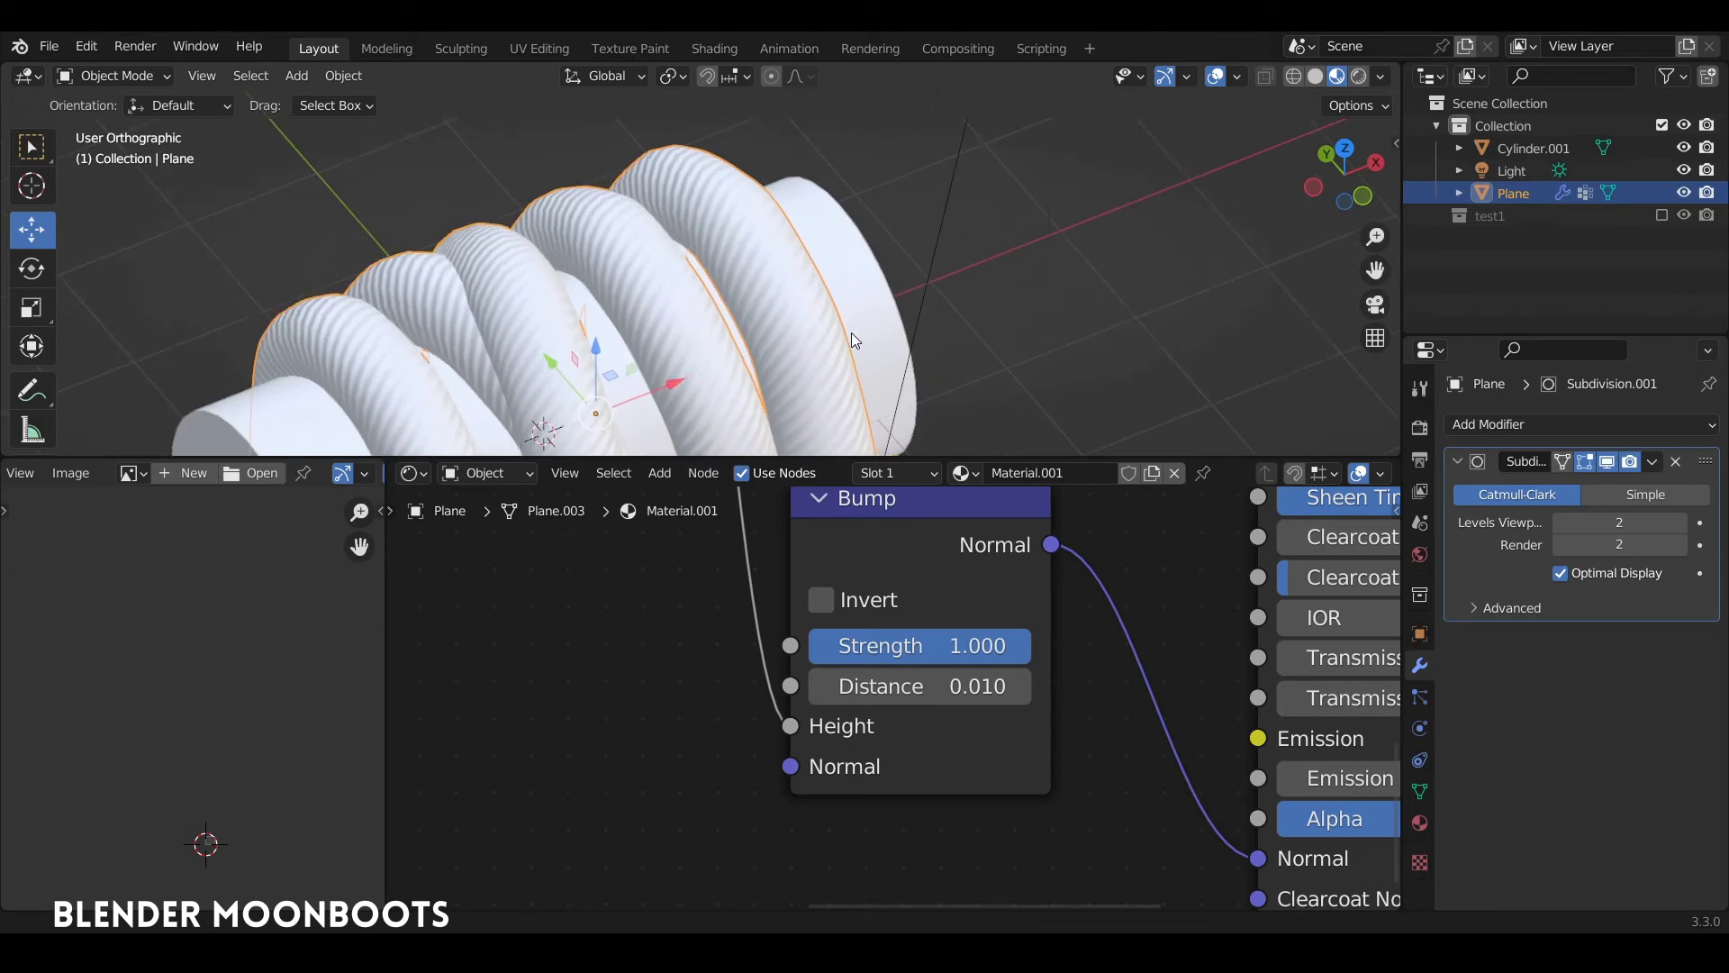
scroll(880, 278, up, 4)
ctrl+middle_drag(877, 271, 879, 252)
Move the ColorRamp and Wave Texture nodes lower to free space above them
middle_drag(651, 552, 702, 859)
ctrl+middle_drag(837, 523, 890, 601)
middle_drag(893, 609, 905, 709)
drag(813, 690, 827, 779)
drag(671, 629, 692, 760)
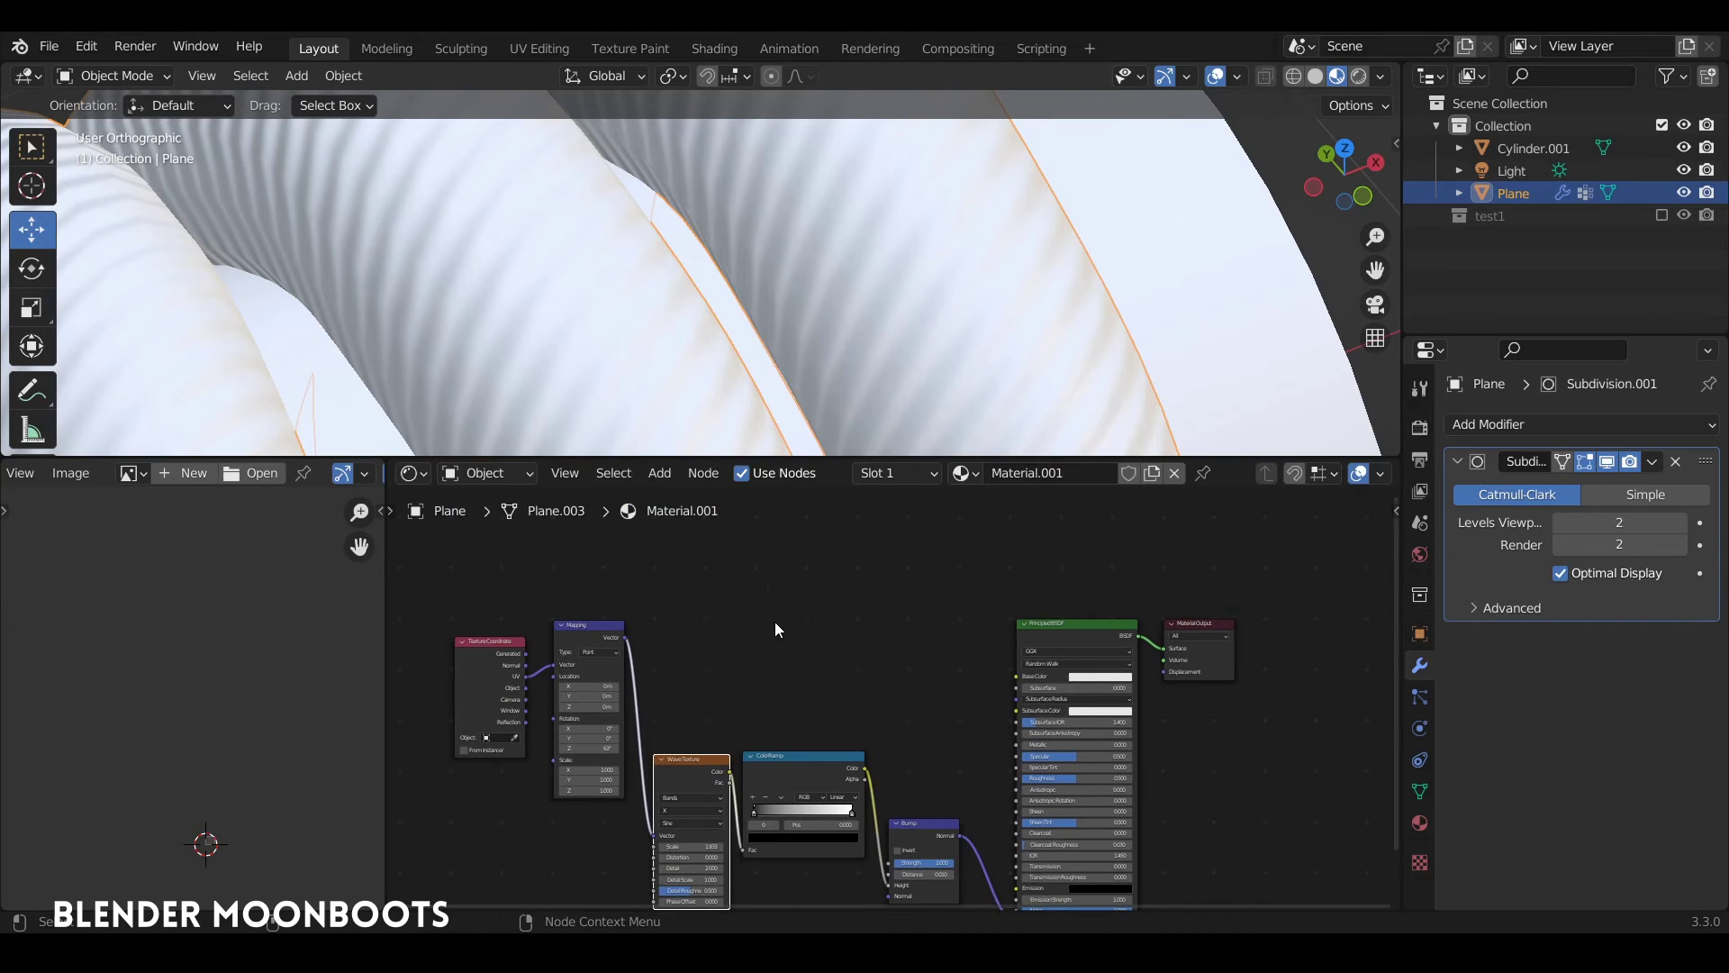
Add a Noise Texture node above the Wave Texture and lower the existing Mapping node beside the Wave Texture
key(shift+a)
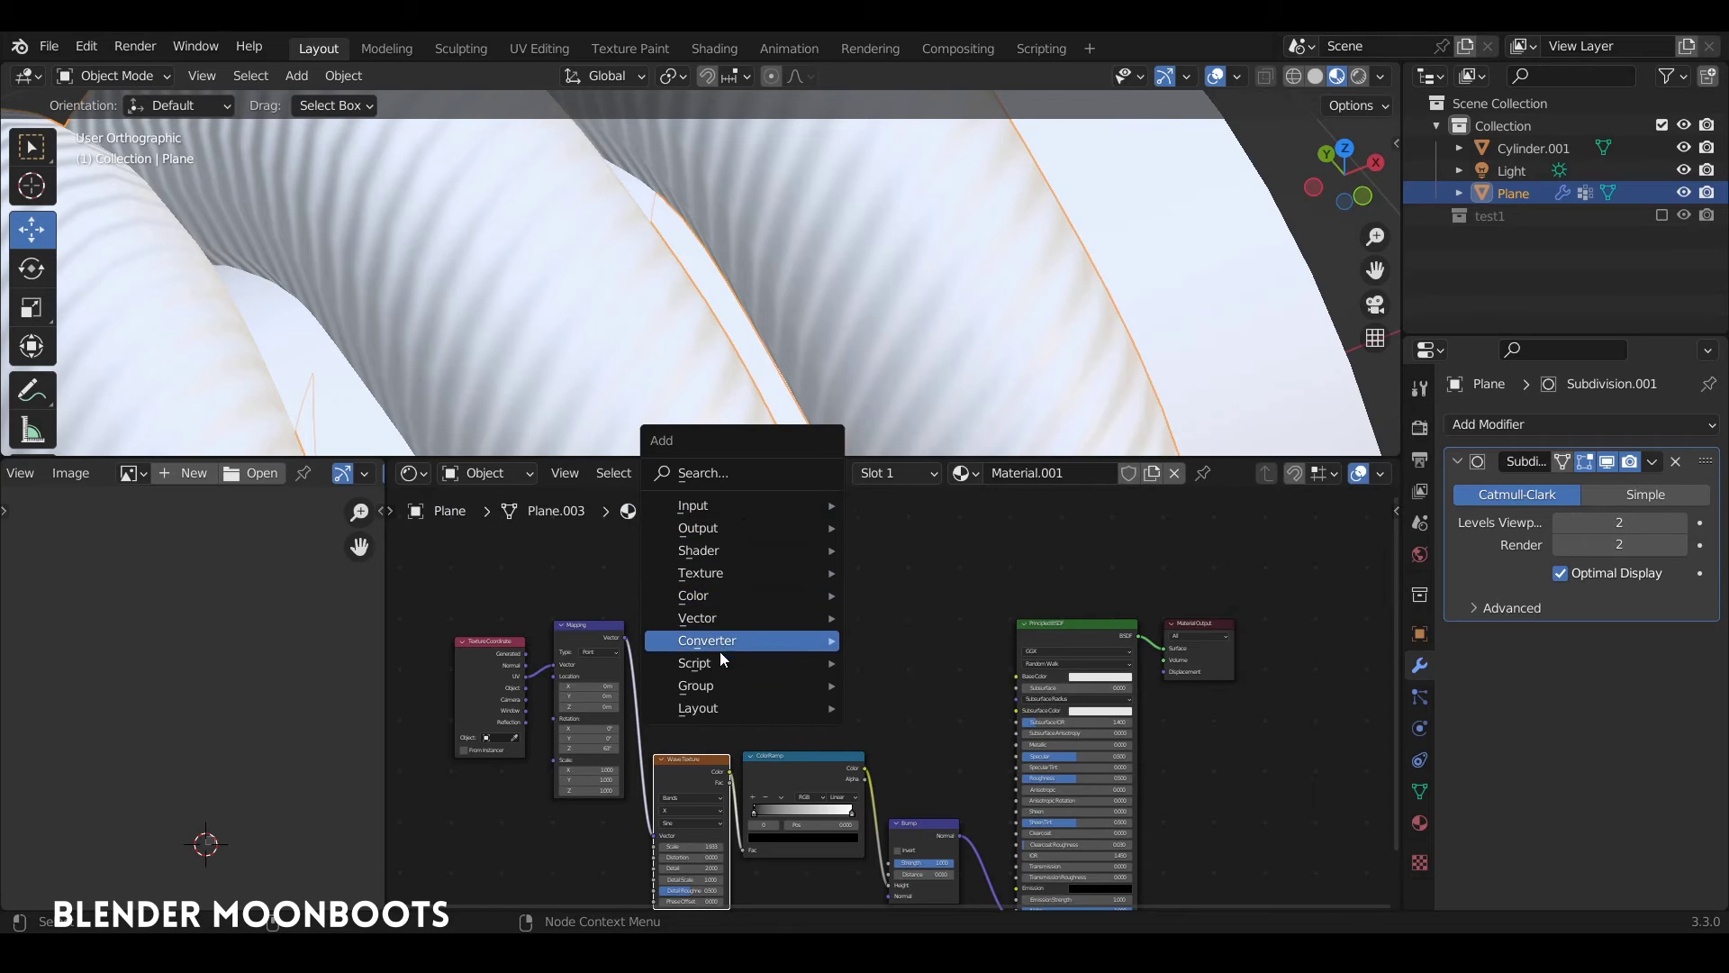
mouse_move(730, 591)
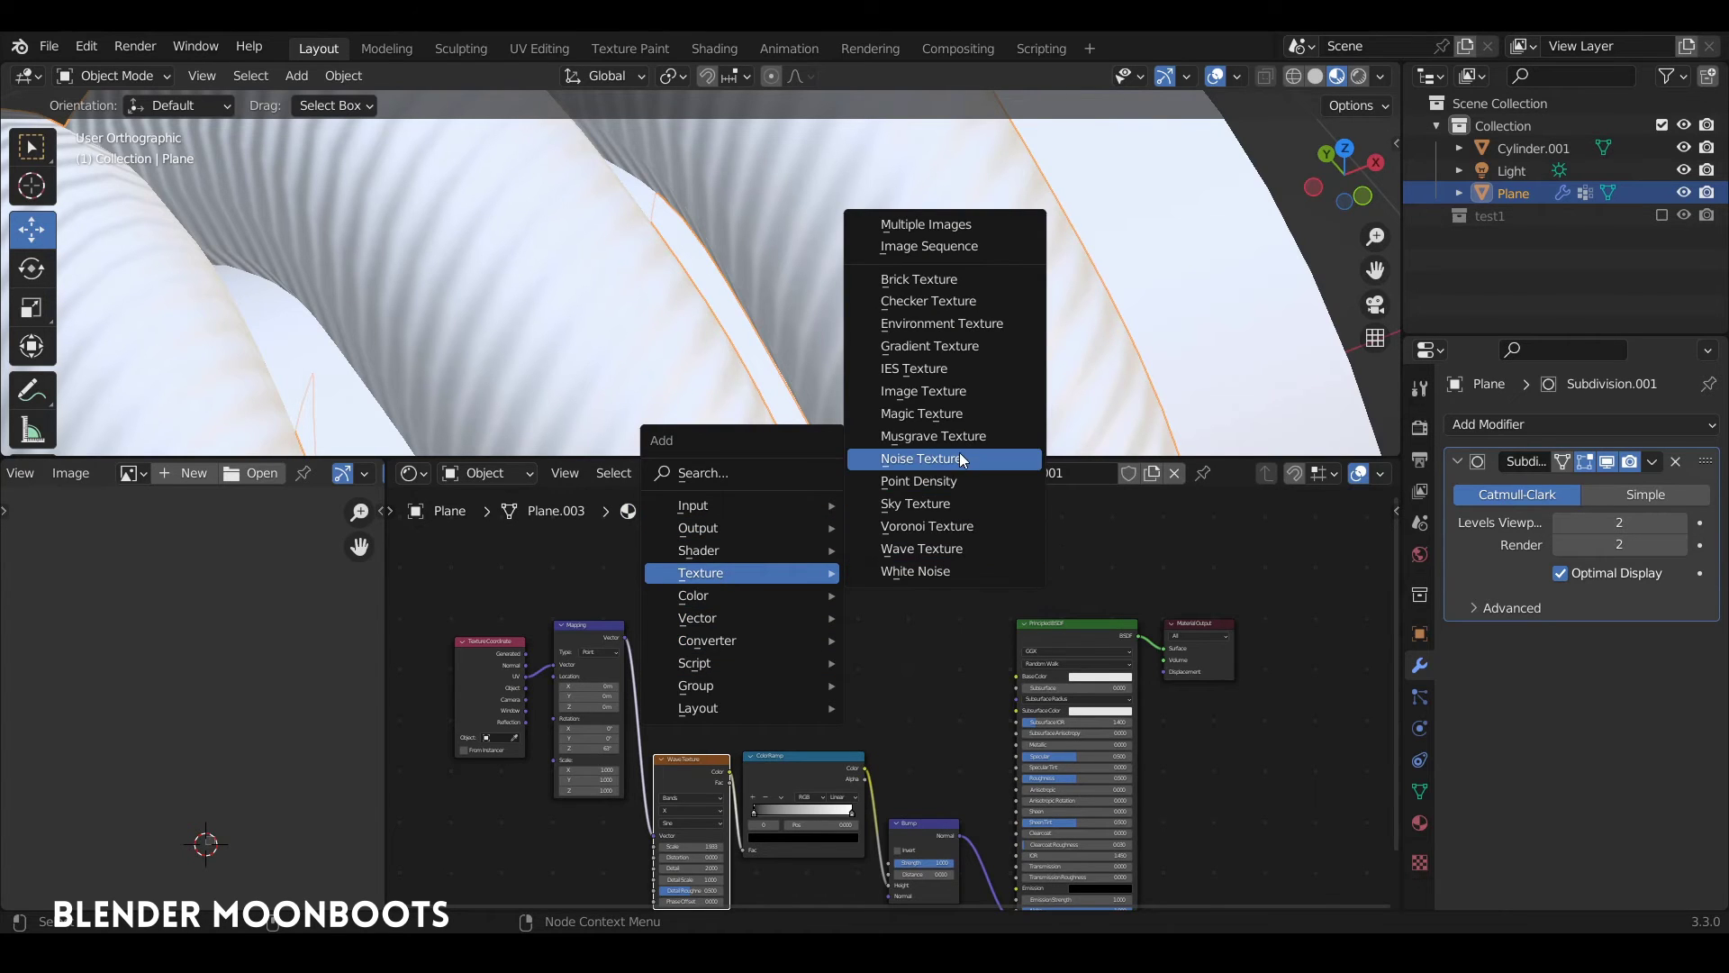
click(964, 457)
click(762, 536)
scroll(992, 570, up, 2)
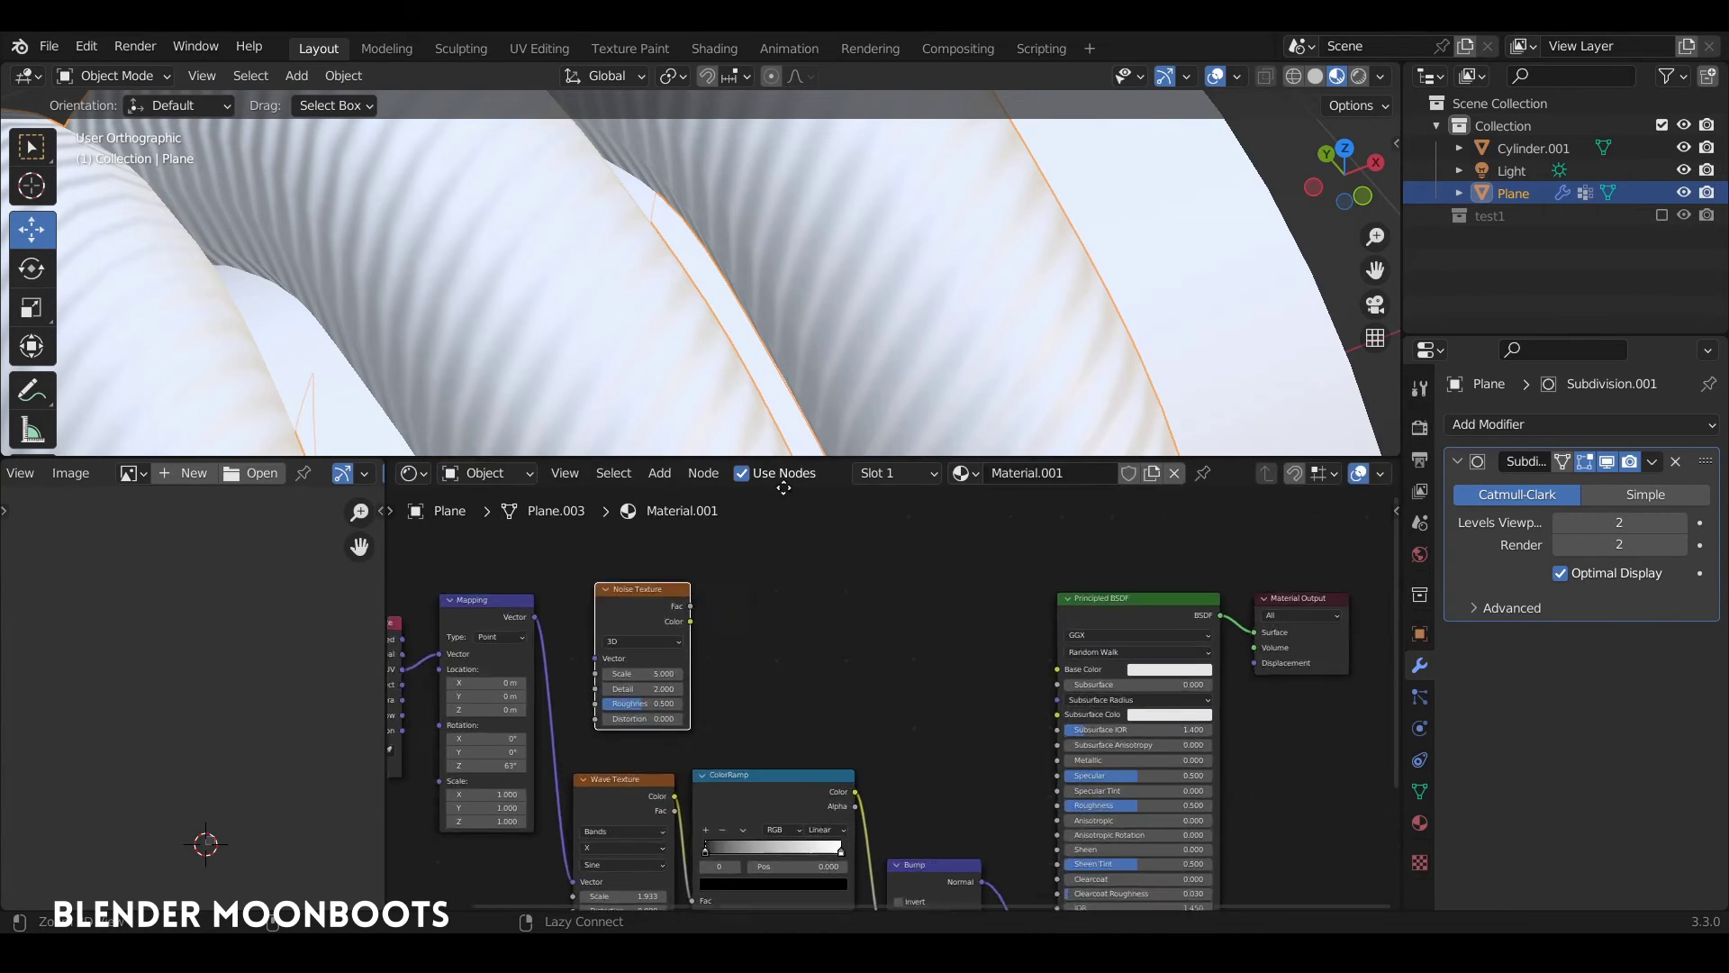
click(689, 612)
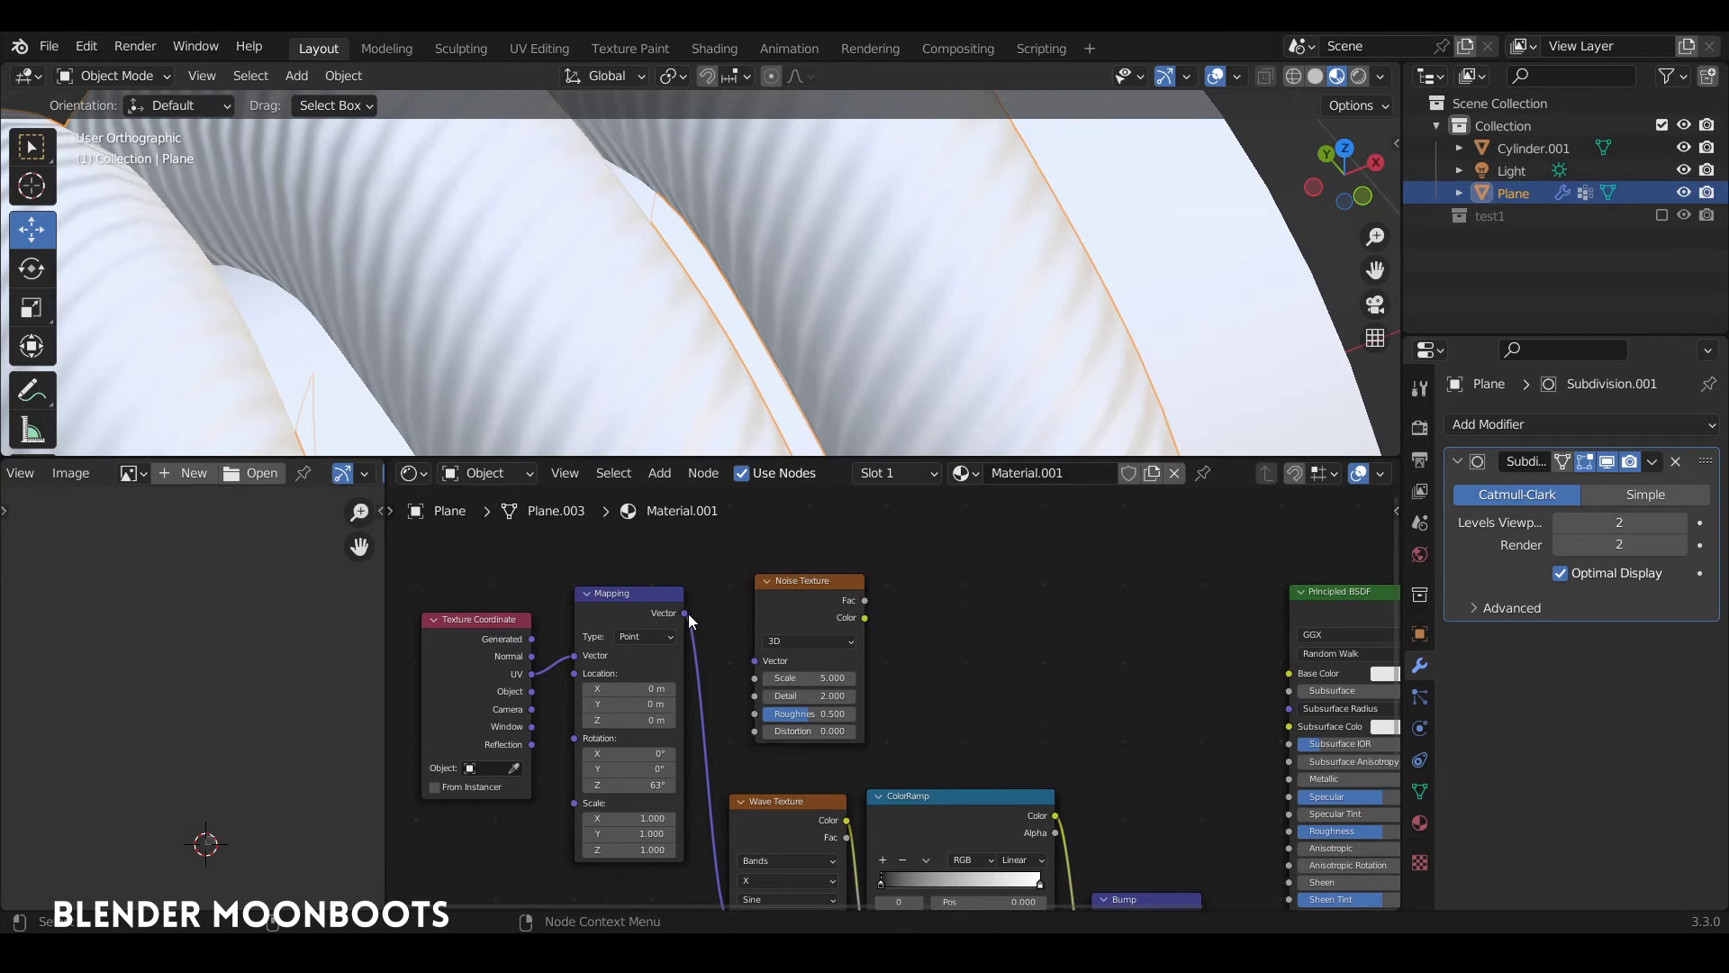
drag(668, 612, 676, 835)
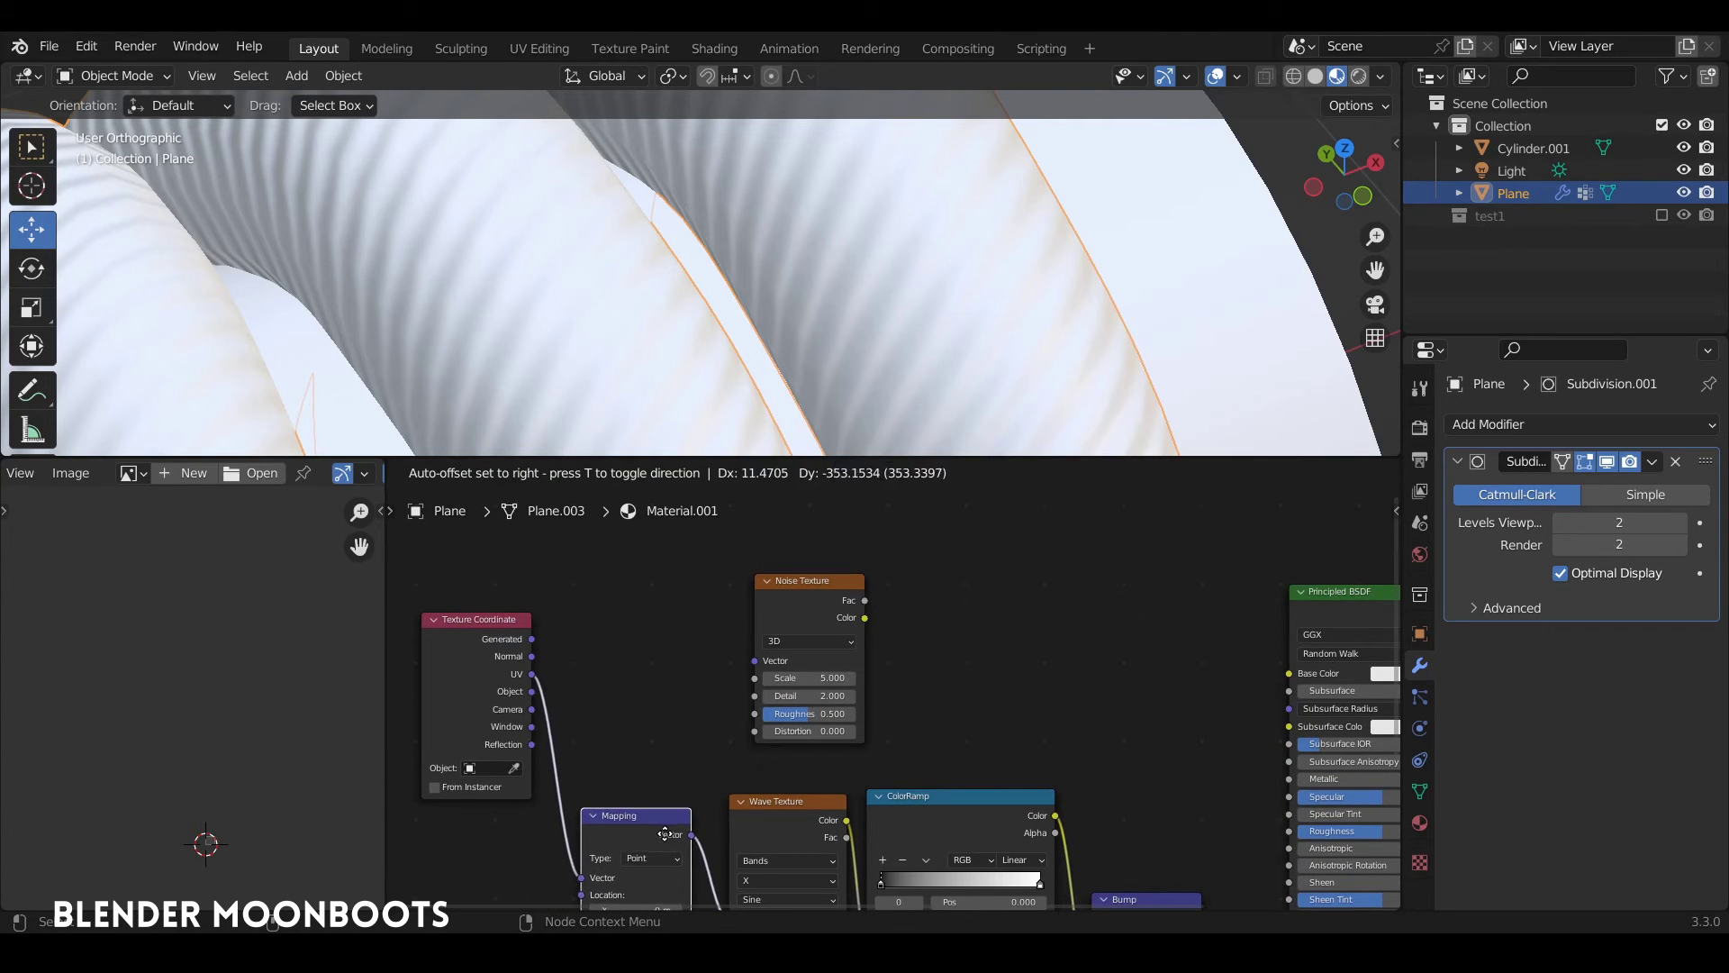
Add a second Mapping node that takes the Object coordinates and feeds the Noise Texture's Vector input
key(shift+a)
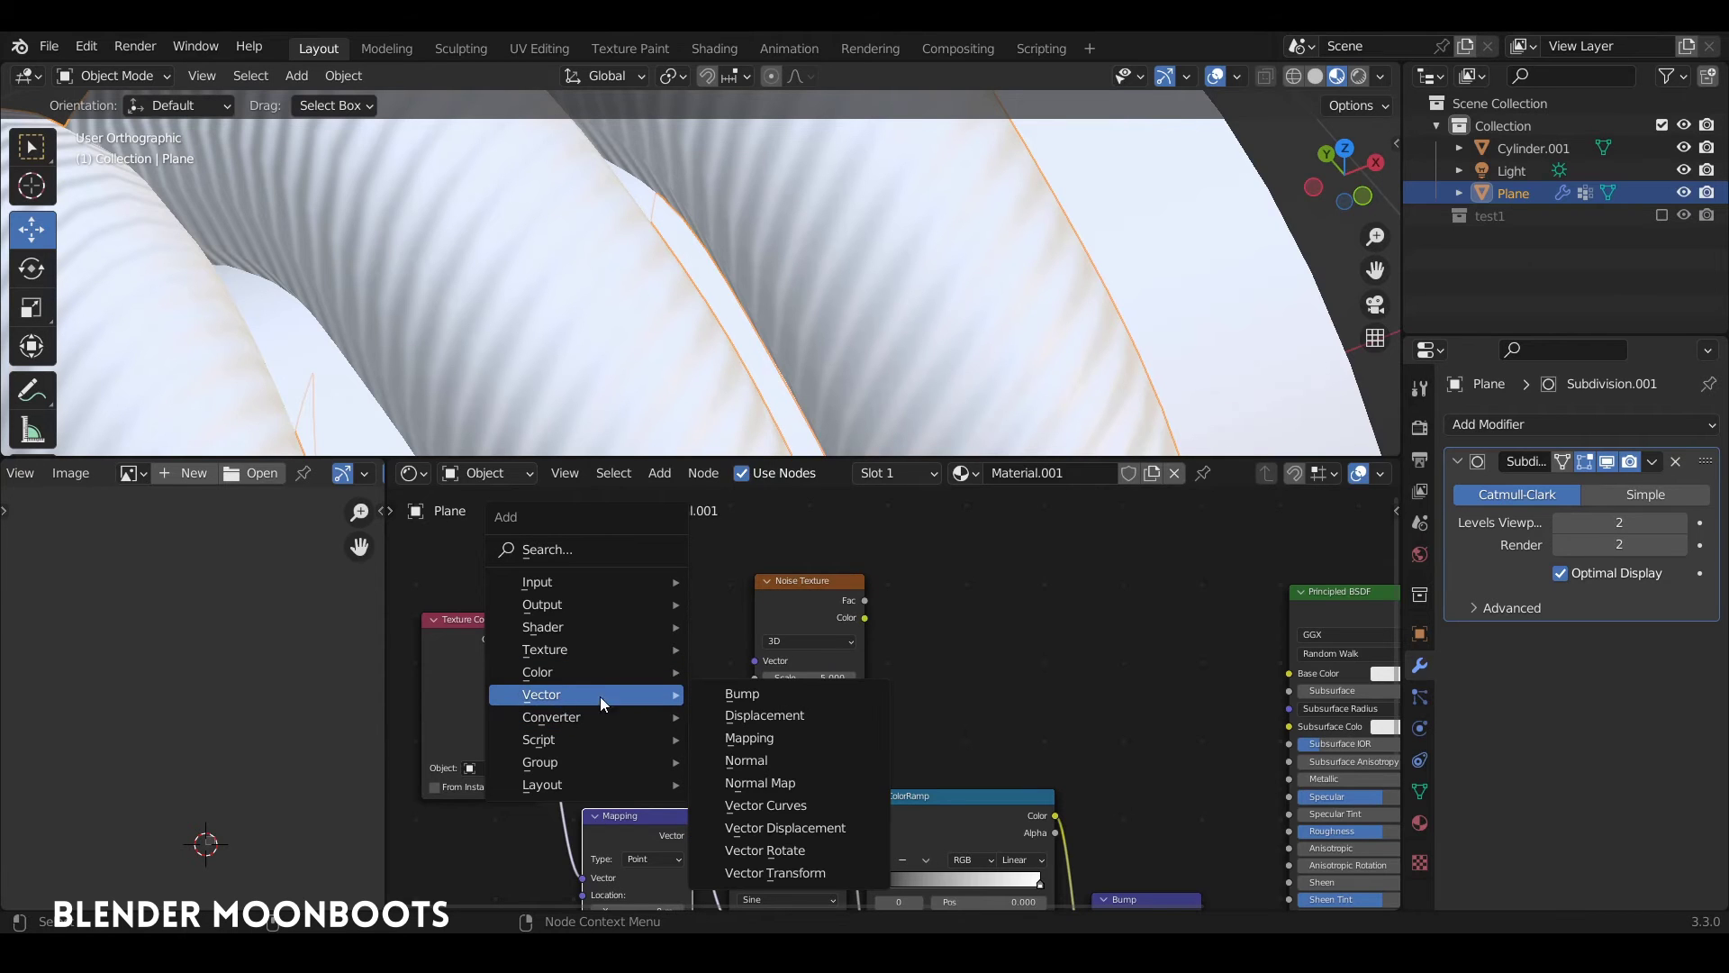
click(755, 738)
click(586, 563)
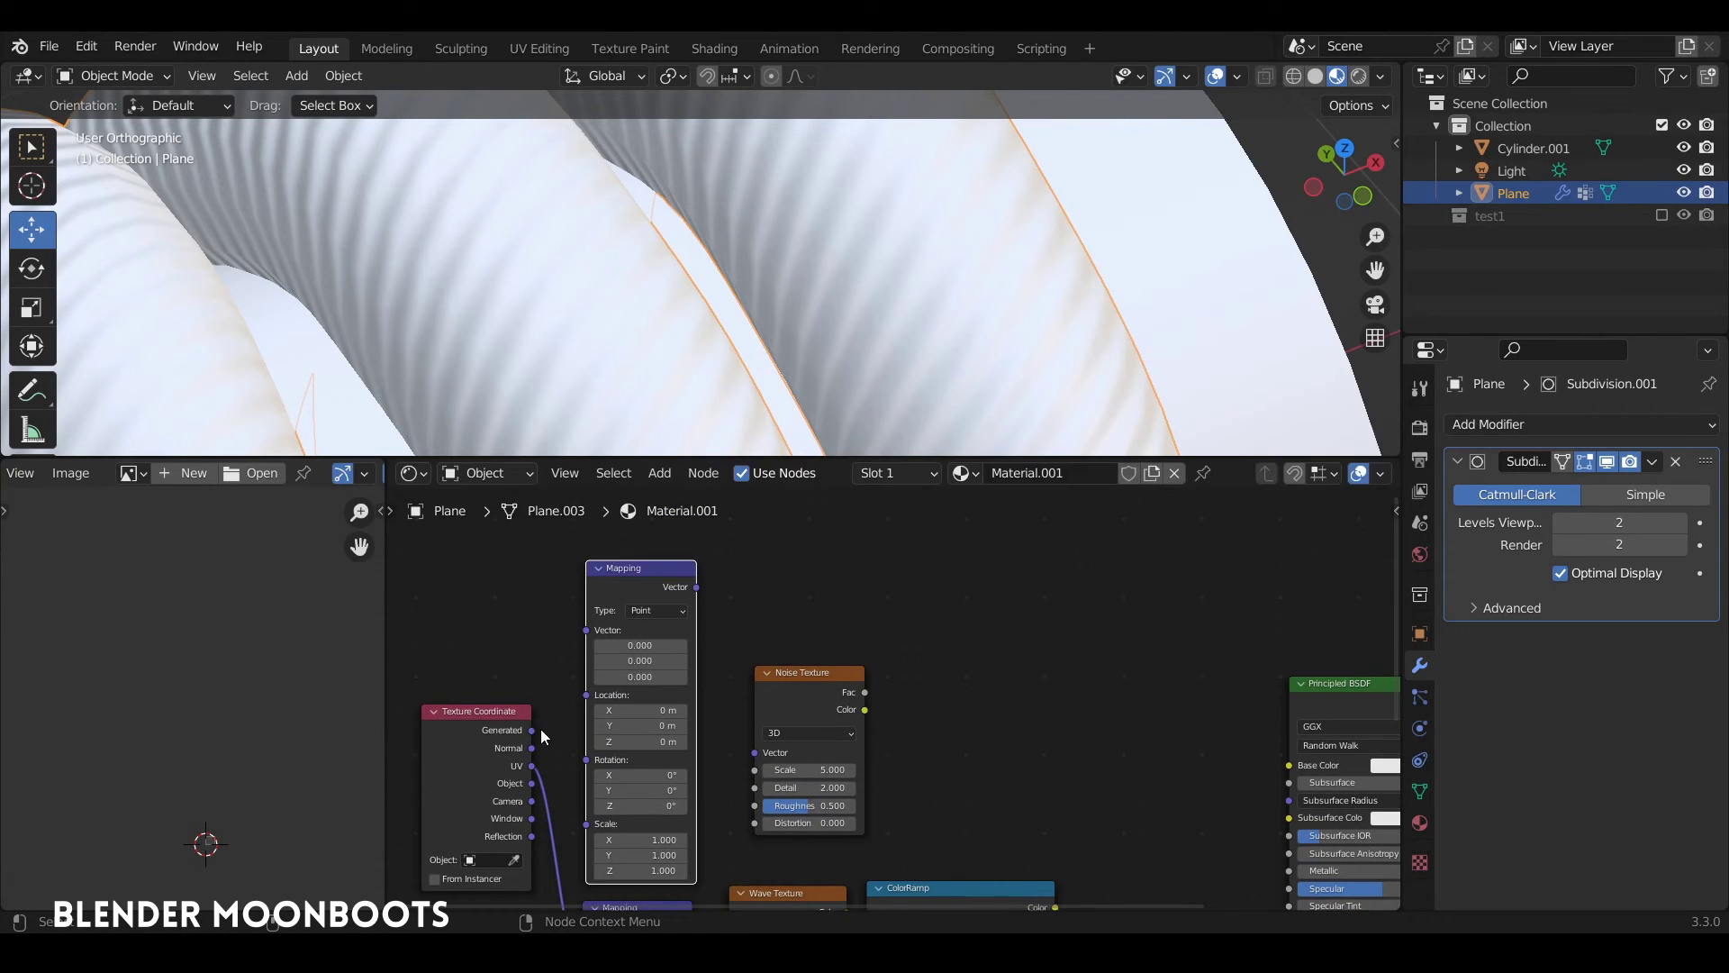
drag(535, 783, 591, 630)
drag(698, 588, 765, 757)
Add a ColorRamp driven by the Noise Texture's Fac output and link its Color to the Principled BSDF's Base Color
key(shift+a)
mouse_move(1079, 727)
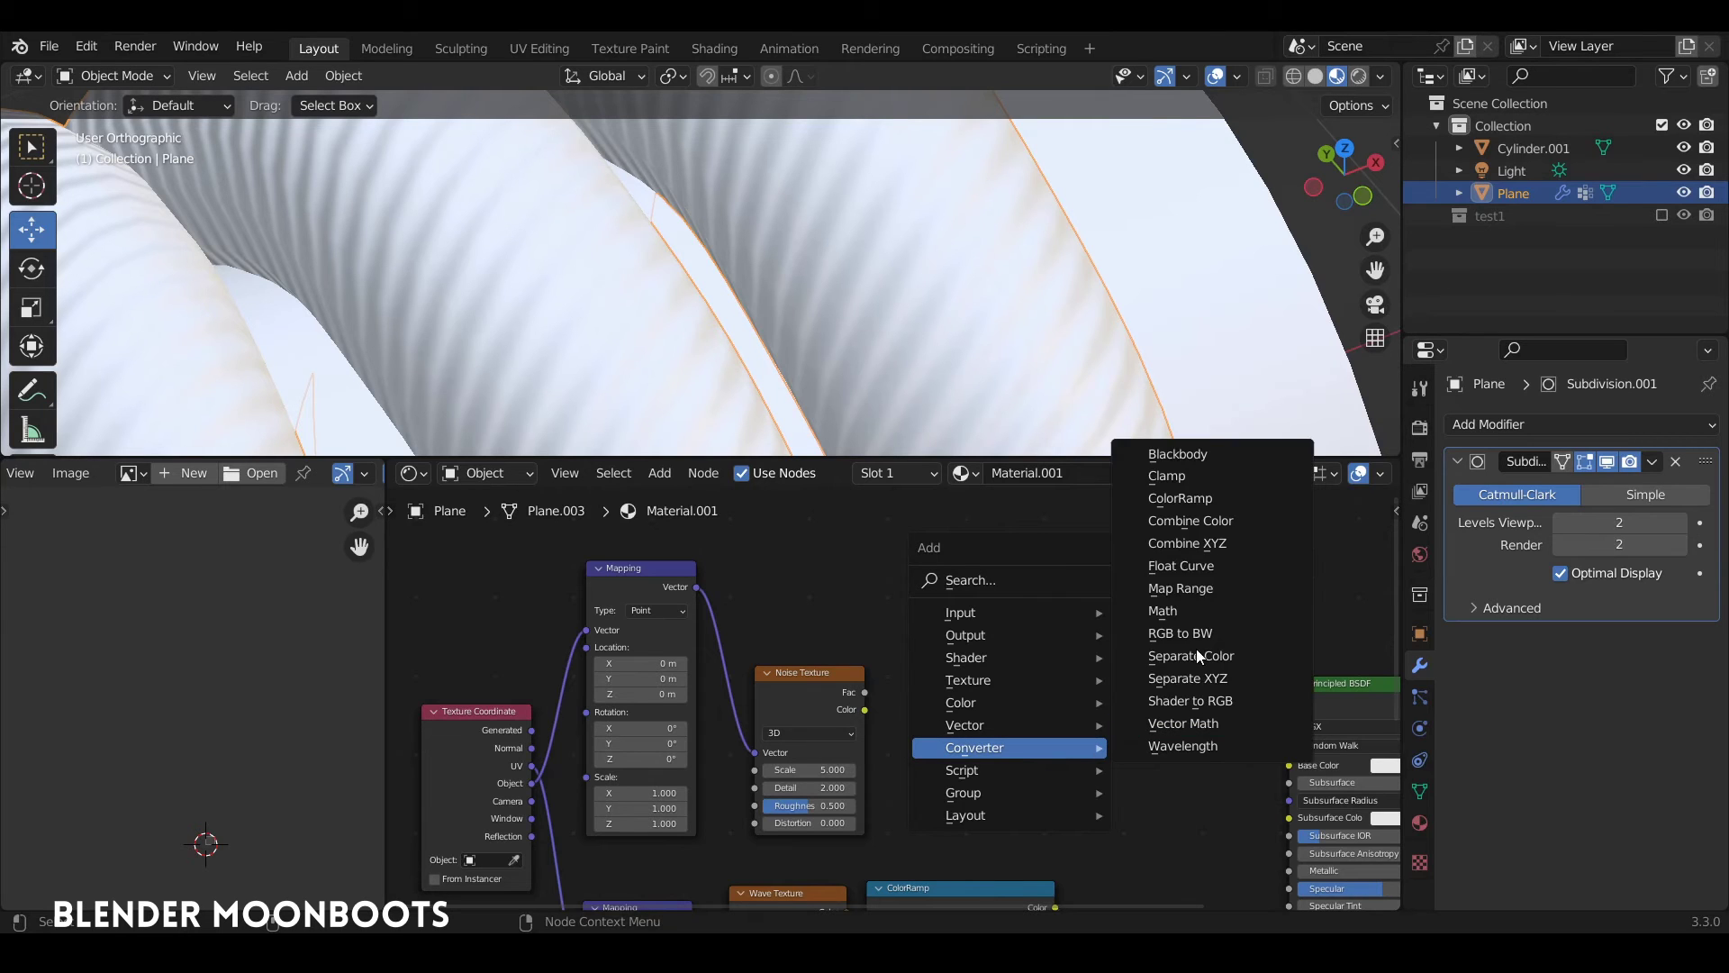
click(1180, 498)
click(1071, 693)
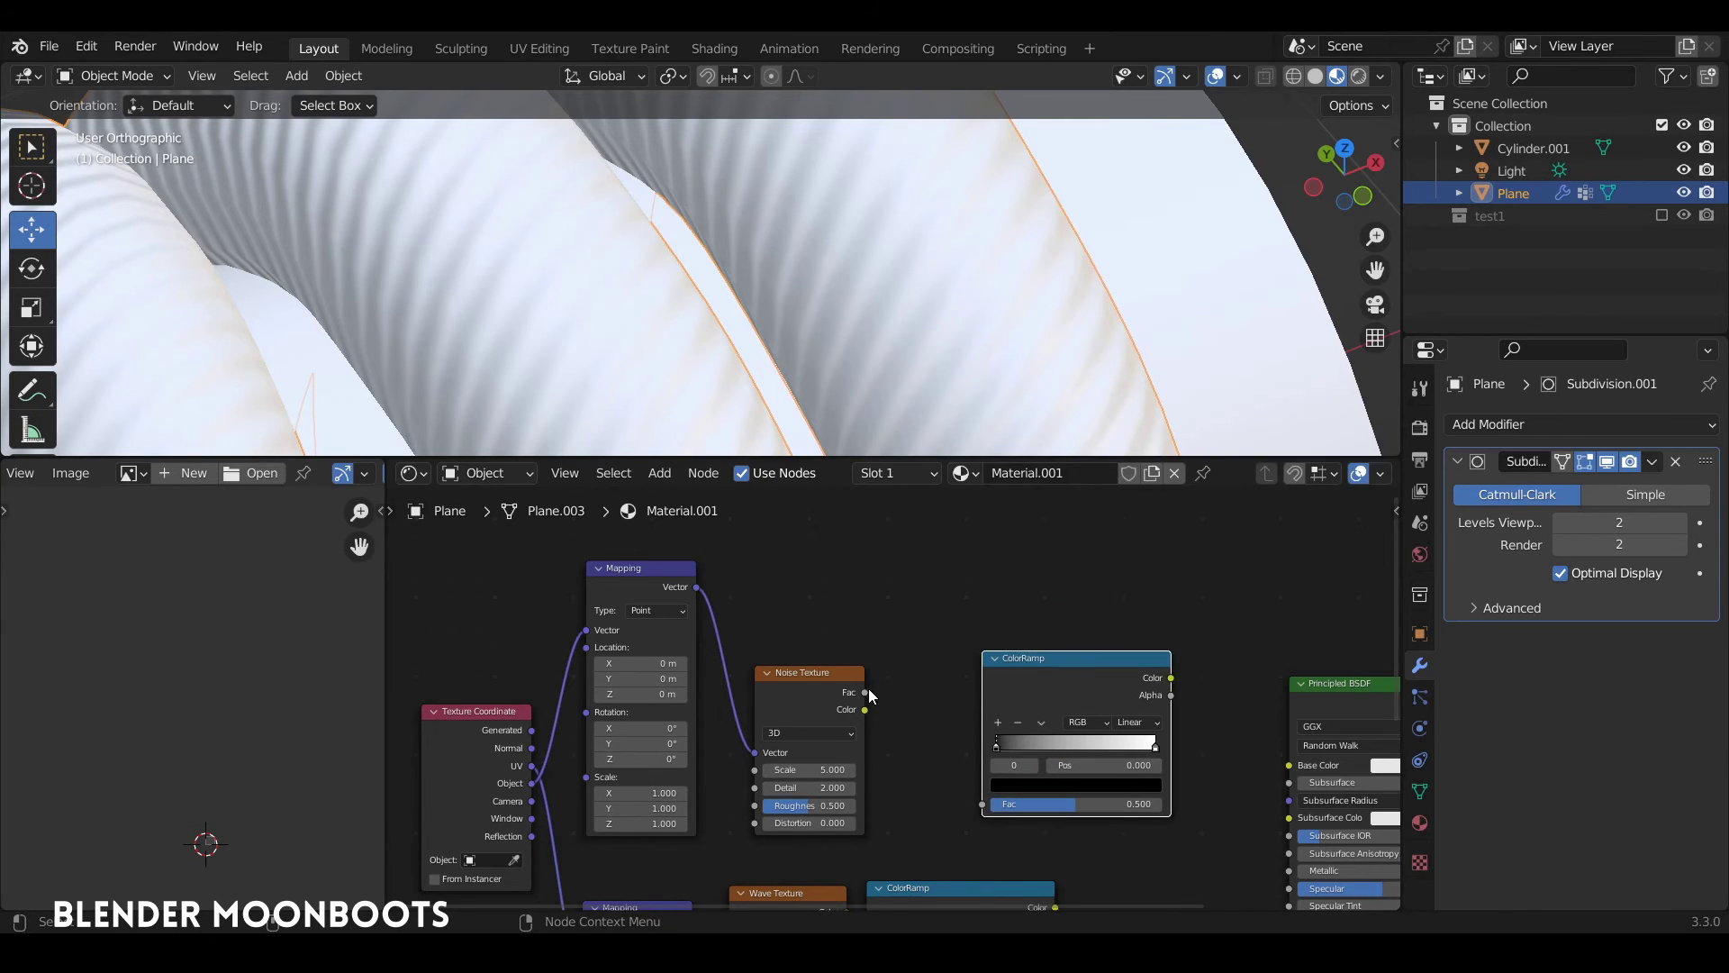
drag(866, 691, 985, 804)
key(g)
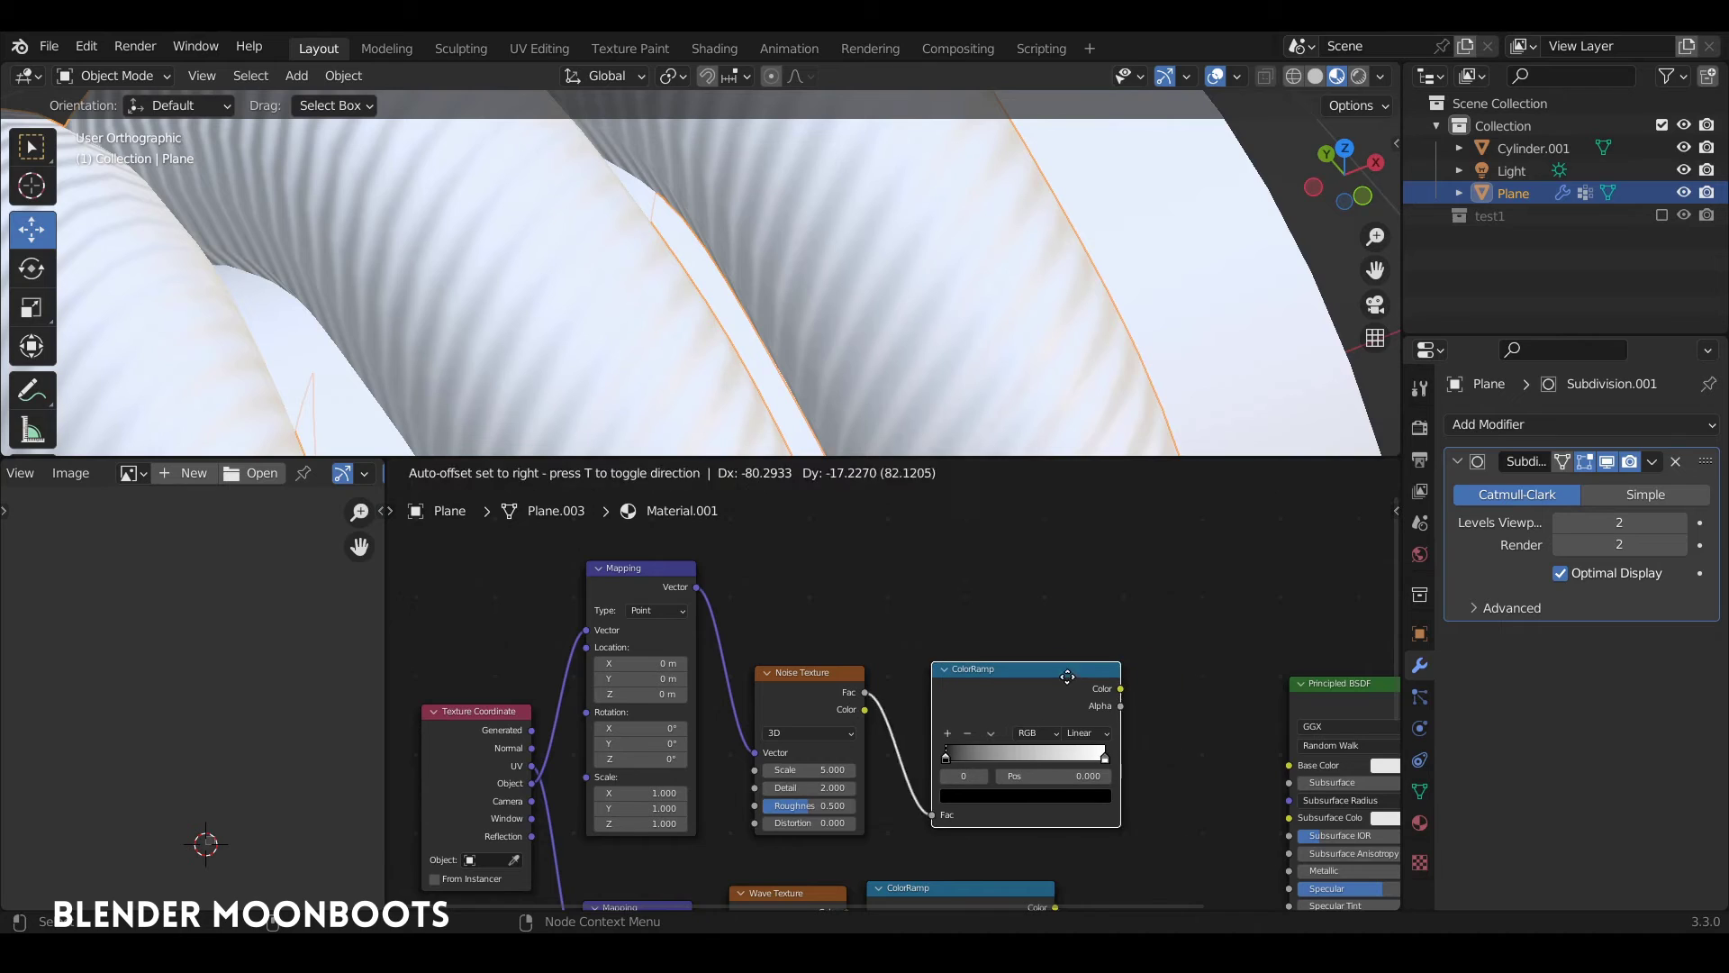
click(1106, 693)
drag(1106, 694, 1304, 765)
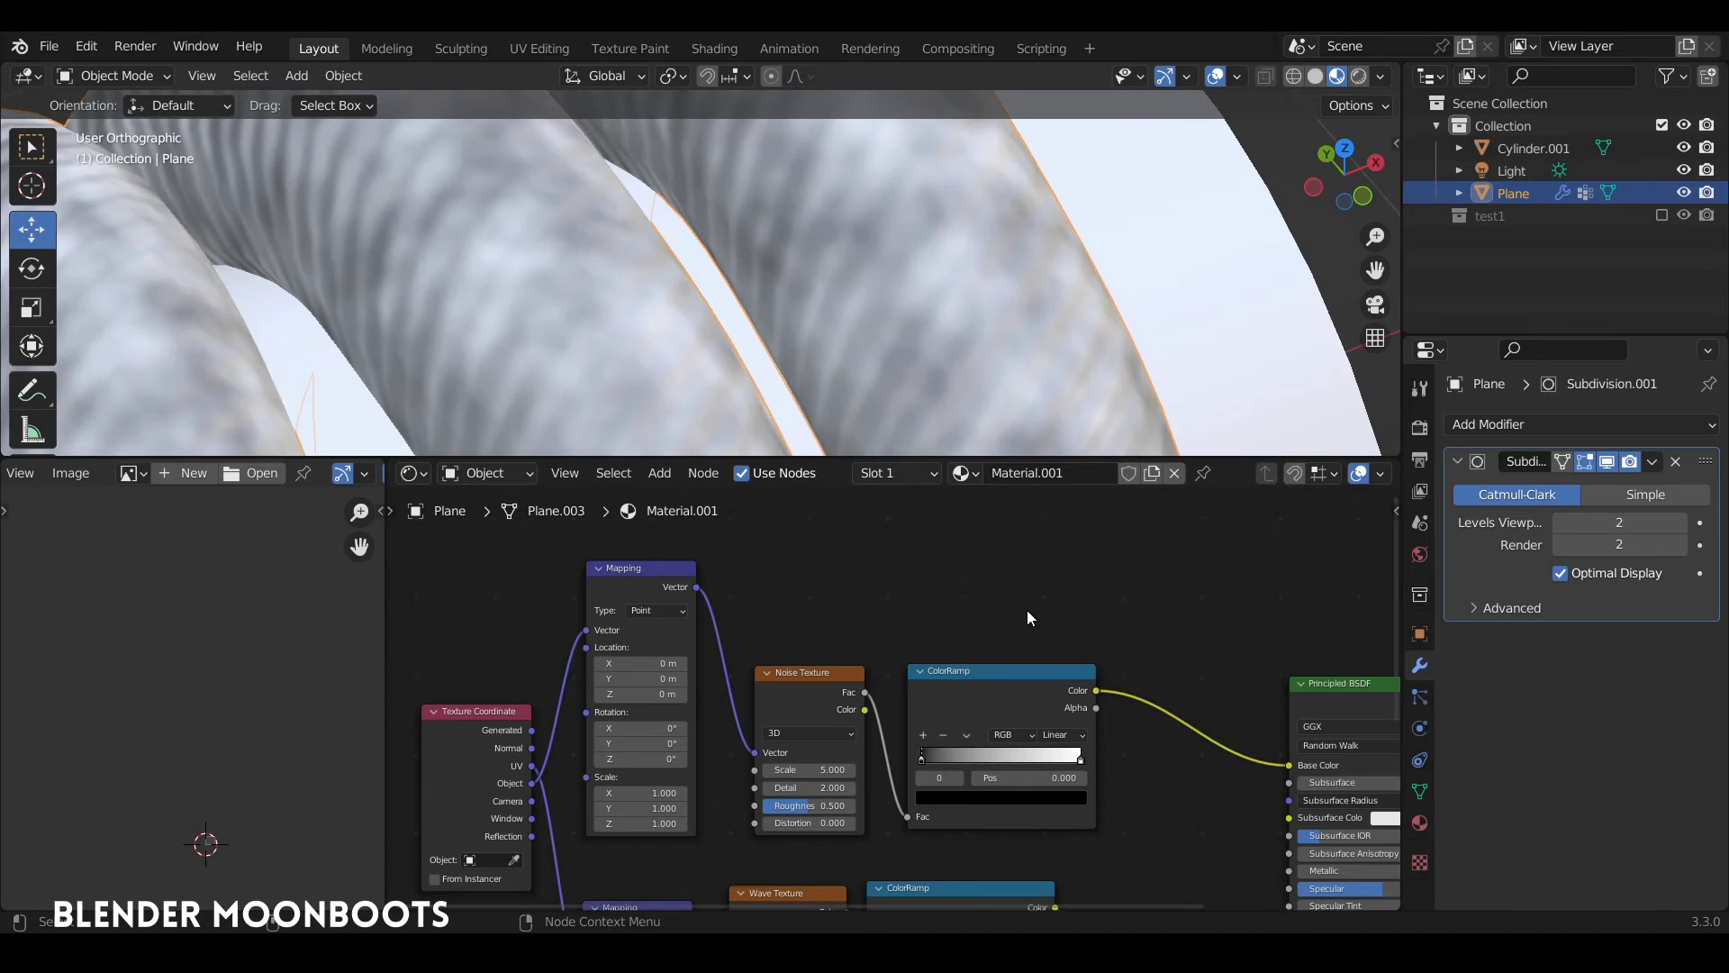
Set the Noise Texture's scale to 33.232, keeping the new ColorRamp's black stop at position 0
scroll(878, 592, up, 3)
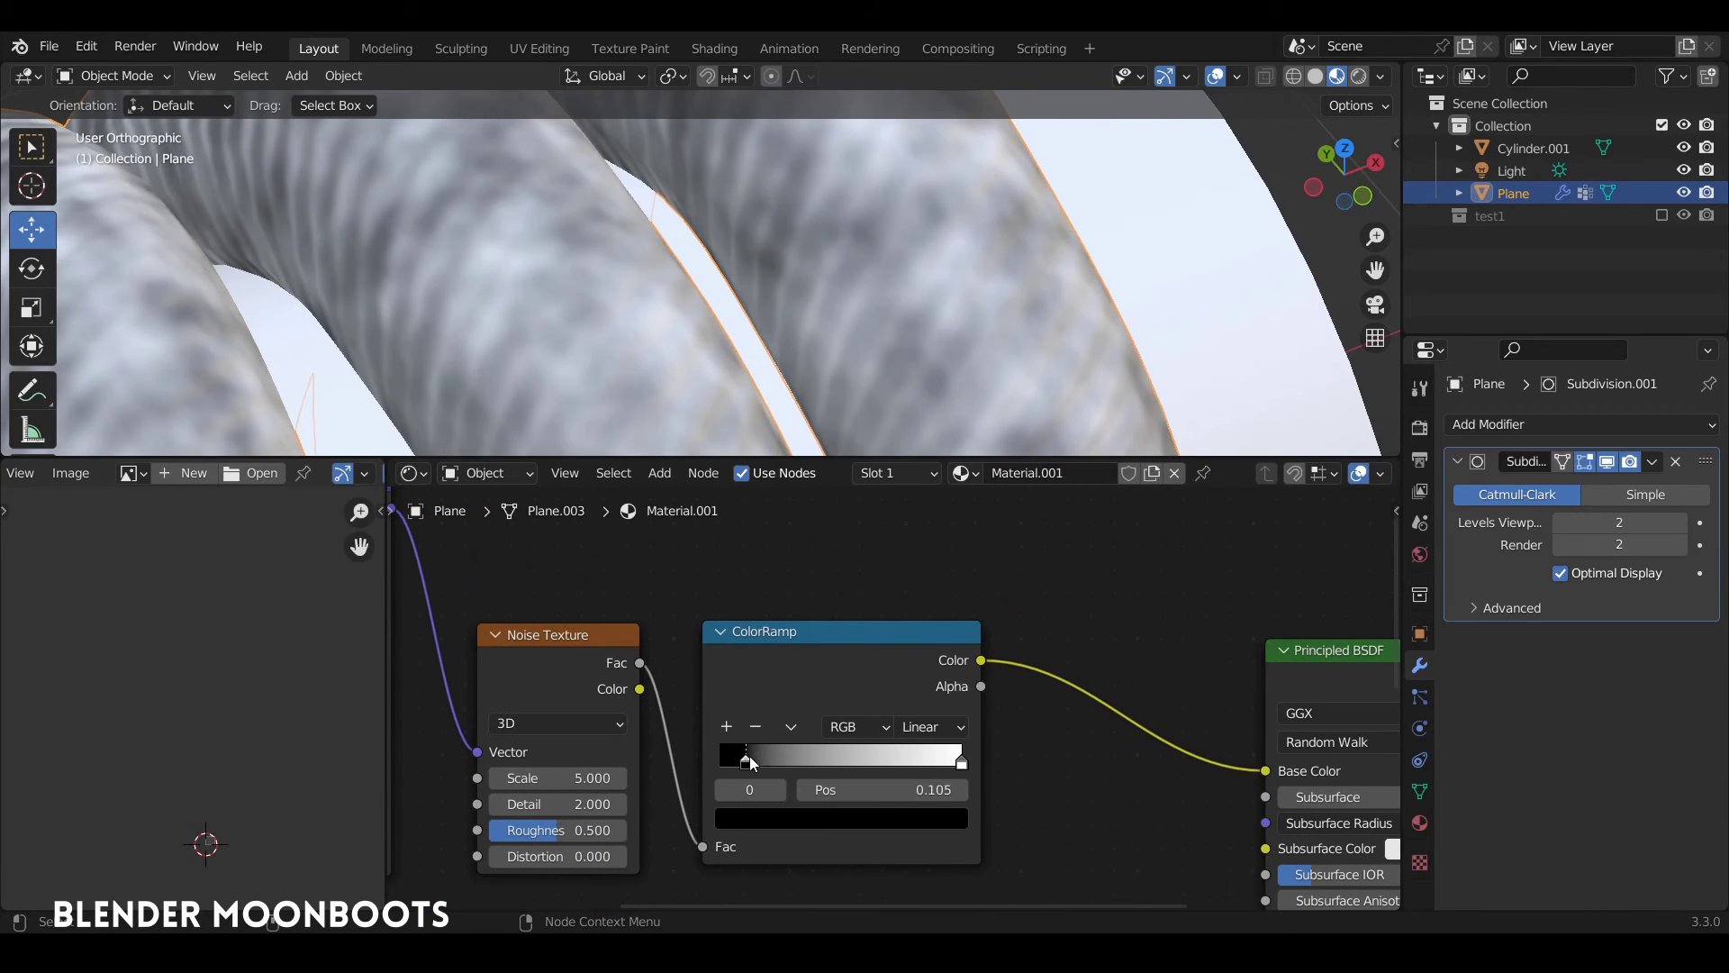
click(595, 778)
text(7.56)
key(Return)
drag(677, 789, 760, 788)
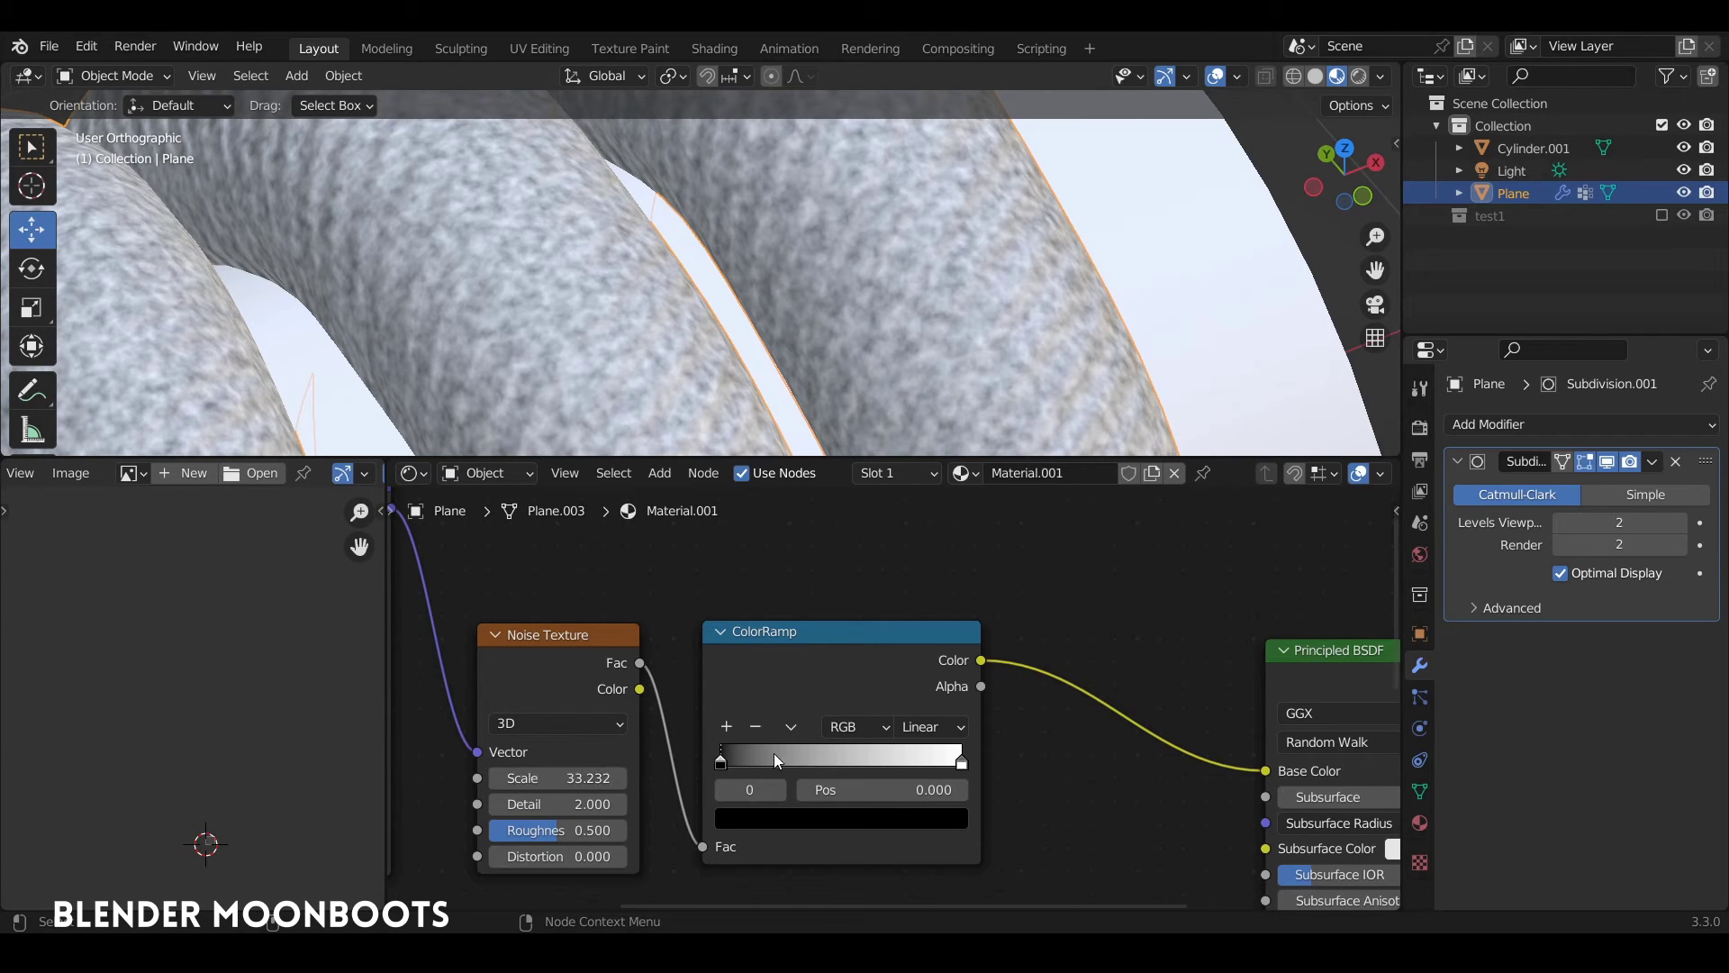
Color the first stop of the noise ColorRamp a very dark reddish brown
click(762, 818)
click(912, 582)
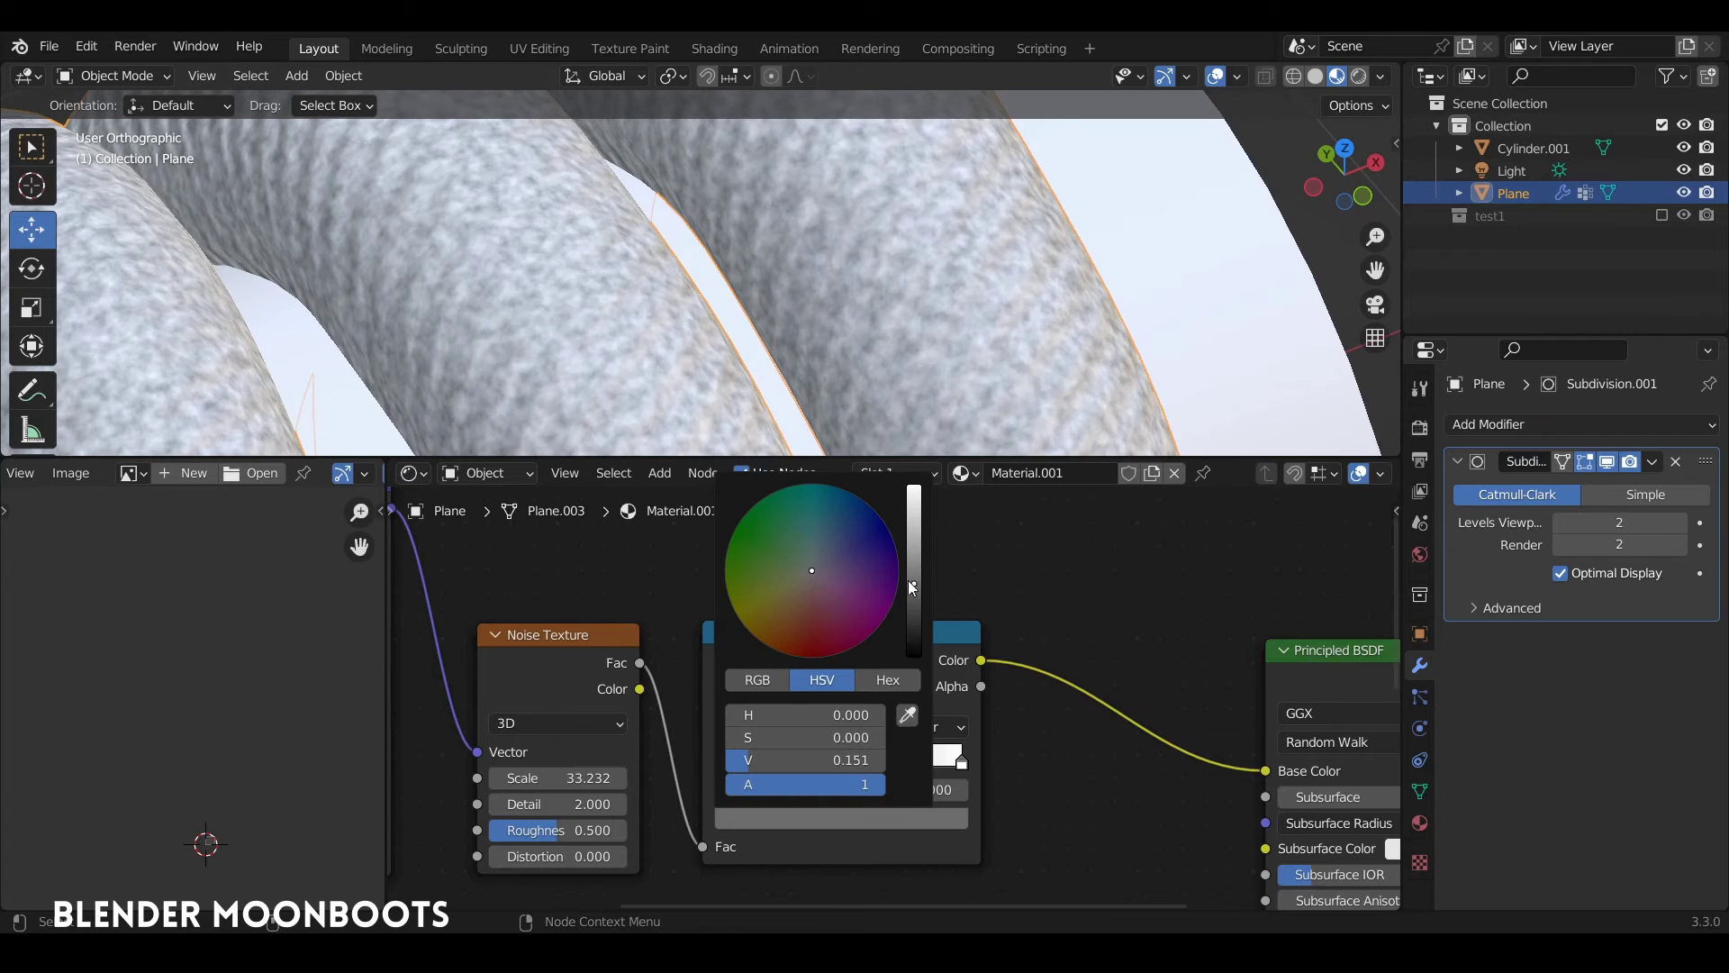
click(804, 654)
mouse_move(905, 585)
mouse_down()
mouse_move(915, 577)
mouse_move(915, 618)
mouse_up()
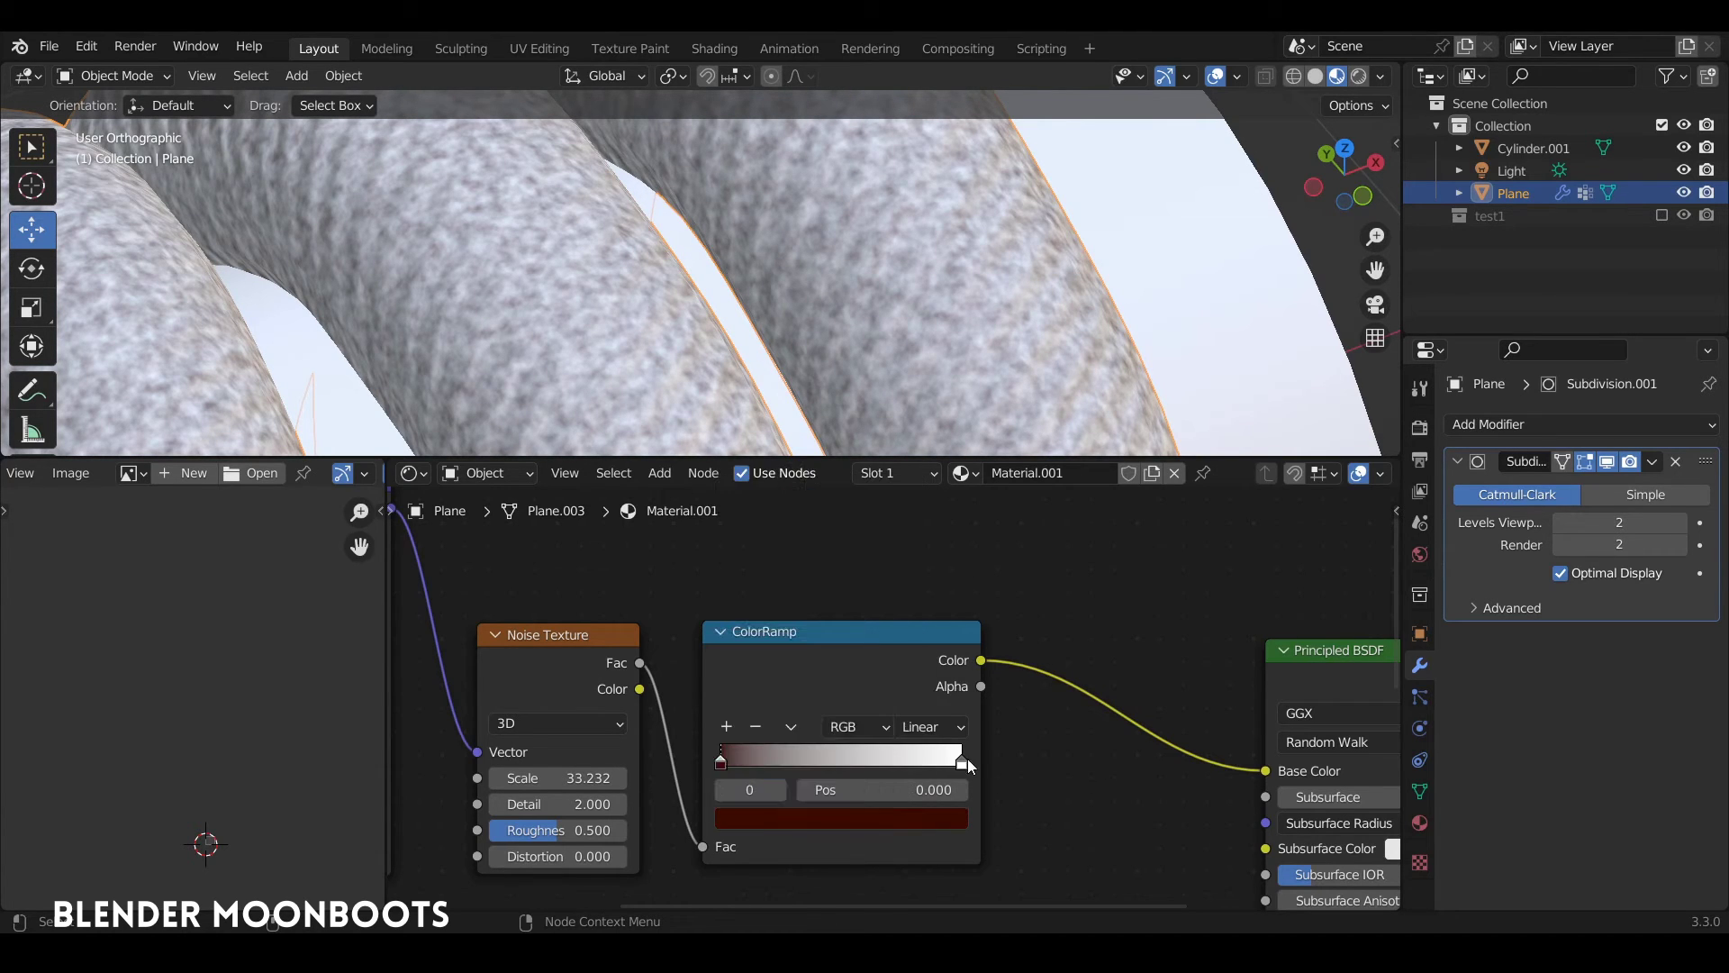
Place the noise ColorRamp's white stop at 0.989 and recolor it a light sandy tan
drag(965, 760, 964, 765)
click(910, 820)
click(794, 616)
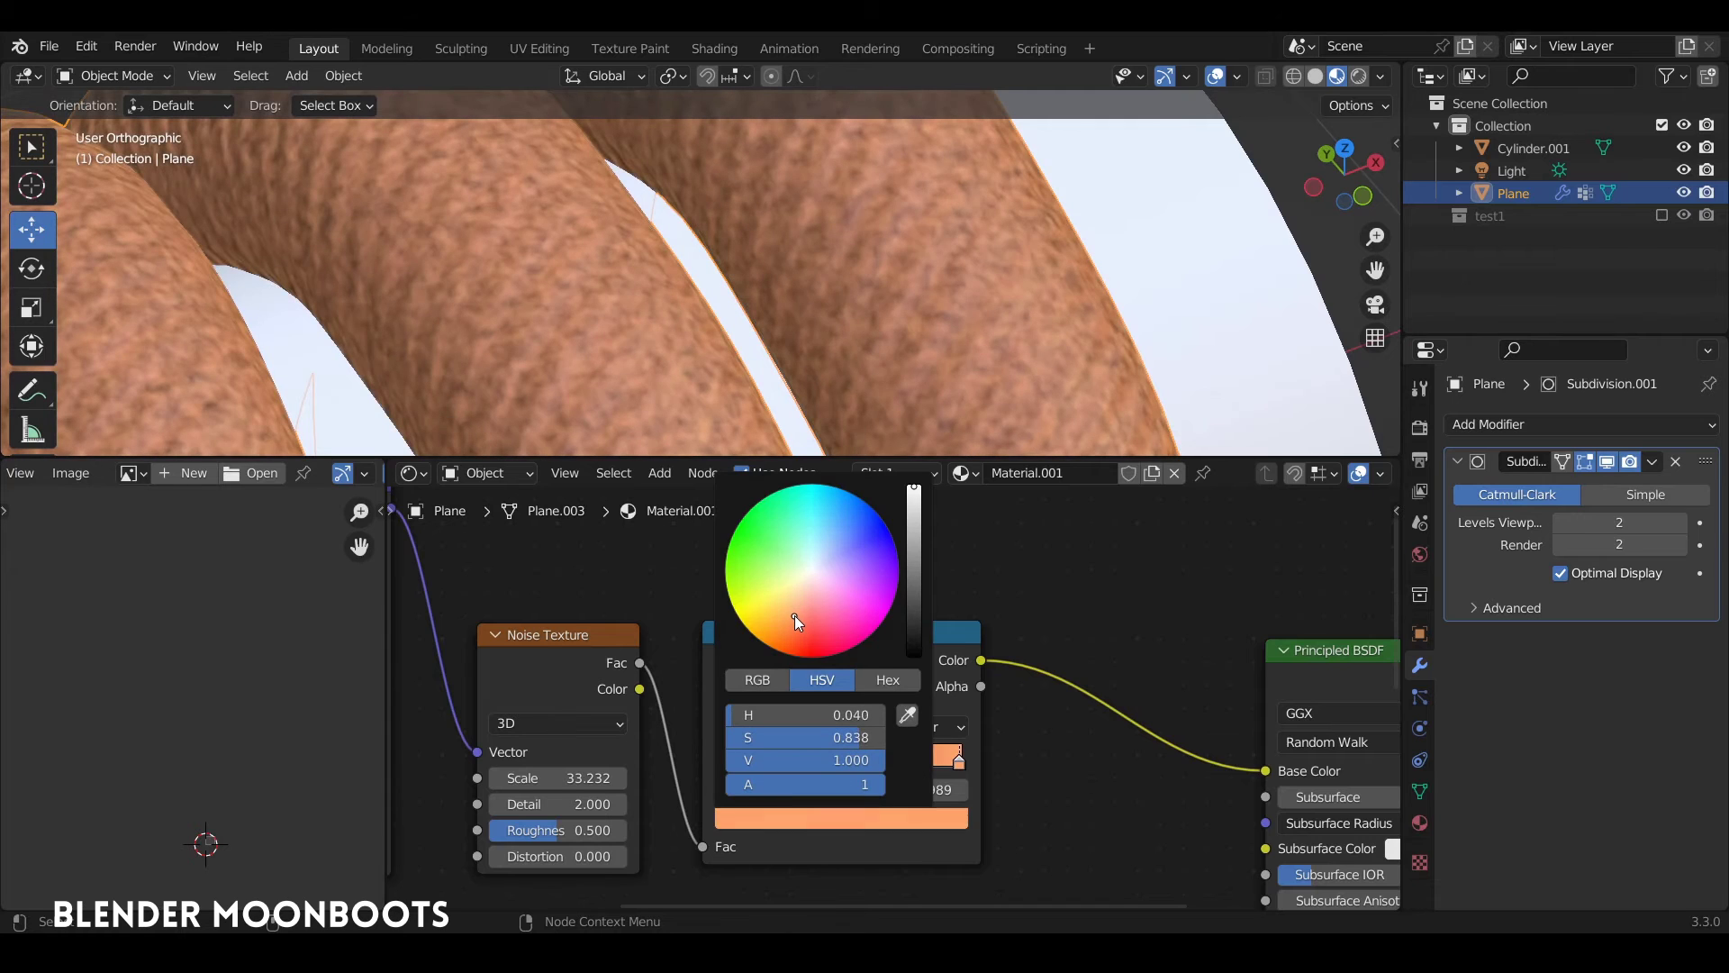
drag(803, 614, 791, 620)
drag(905, 538, 912, 521)
drag(790, 609, 789, 600)
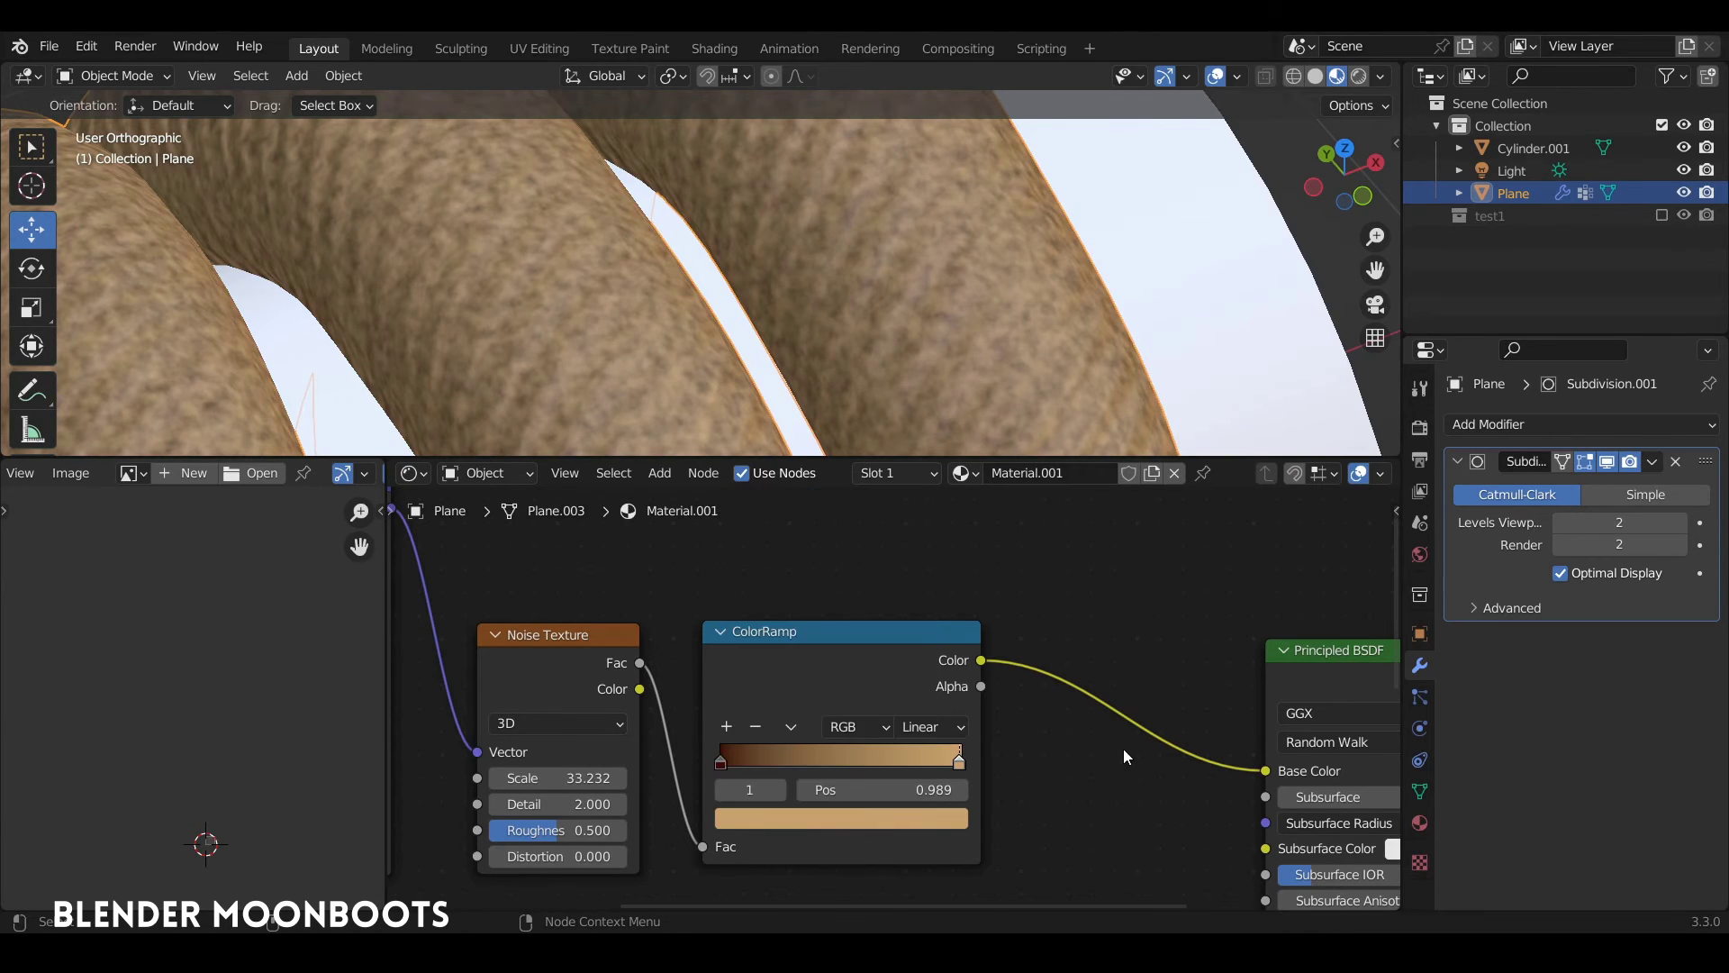
Set the Noise Texture's roughness to 0.773 and distortion to 0.535, and move the ColorRamp's tan stop to 0.567
middle_drag(836, 577, 982, 539)
drag(761, 798, 856, 822)
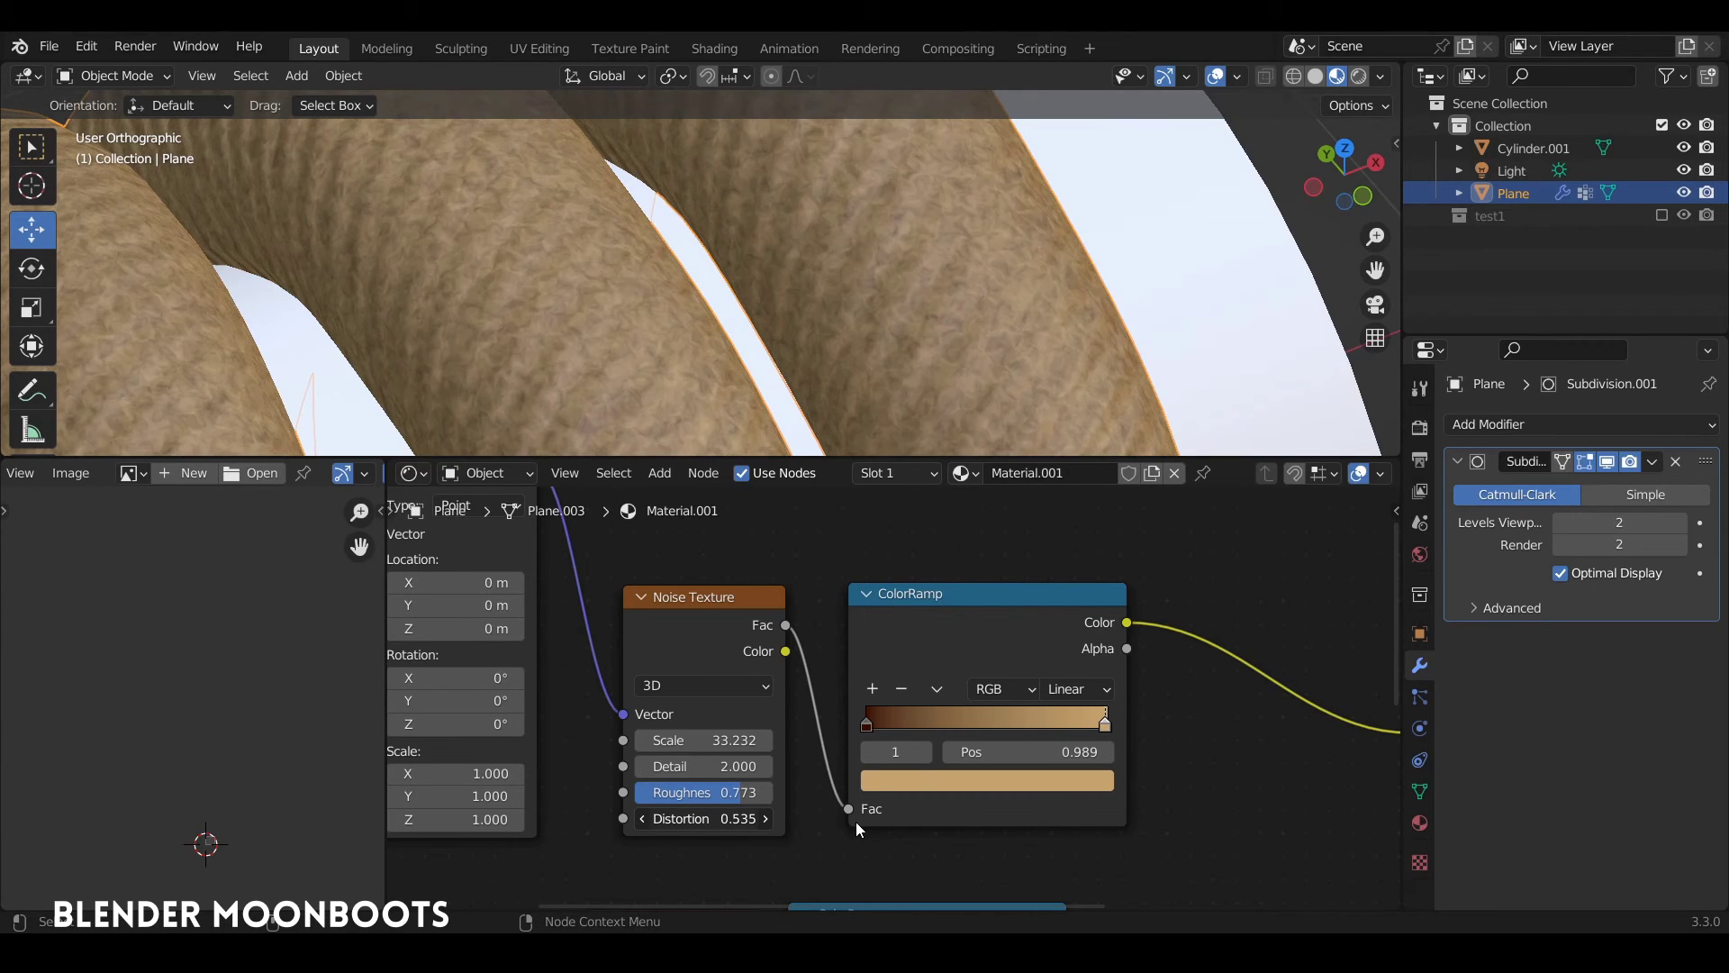
drag(1085, 720, 992, 742)
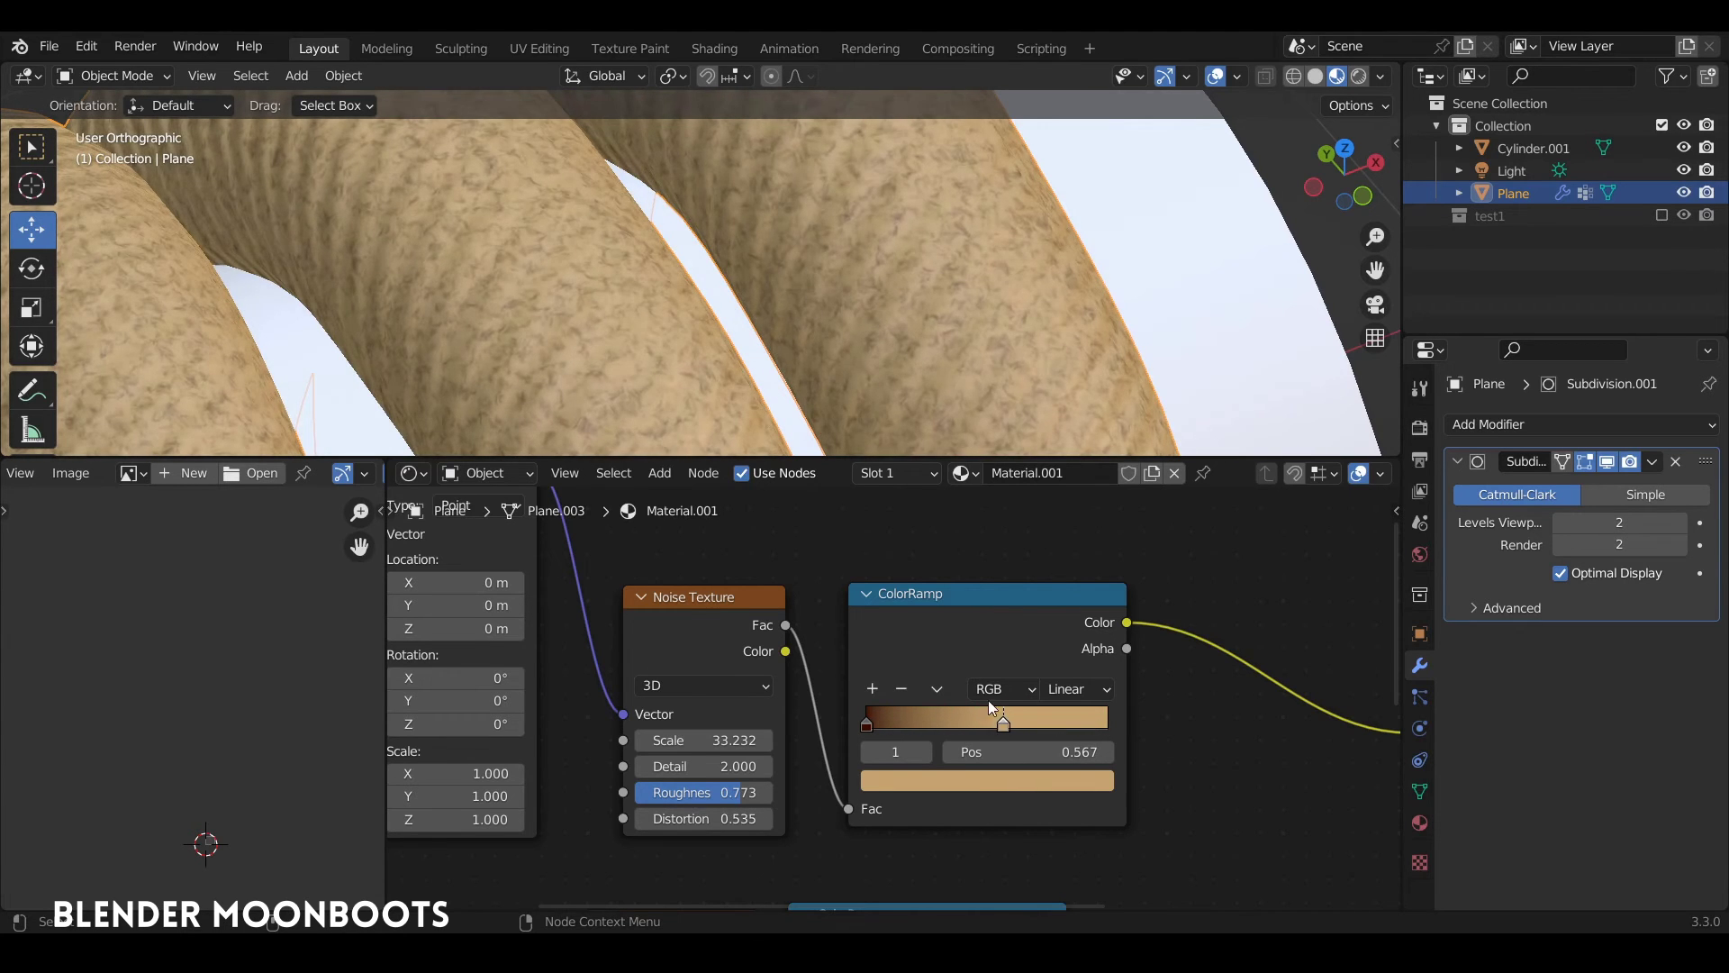
Switch the viewport to rendered shading and rotate the light by -86.8° in the right side view
middle_drag(986, 379, 1050, 273)
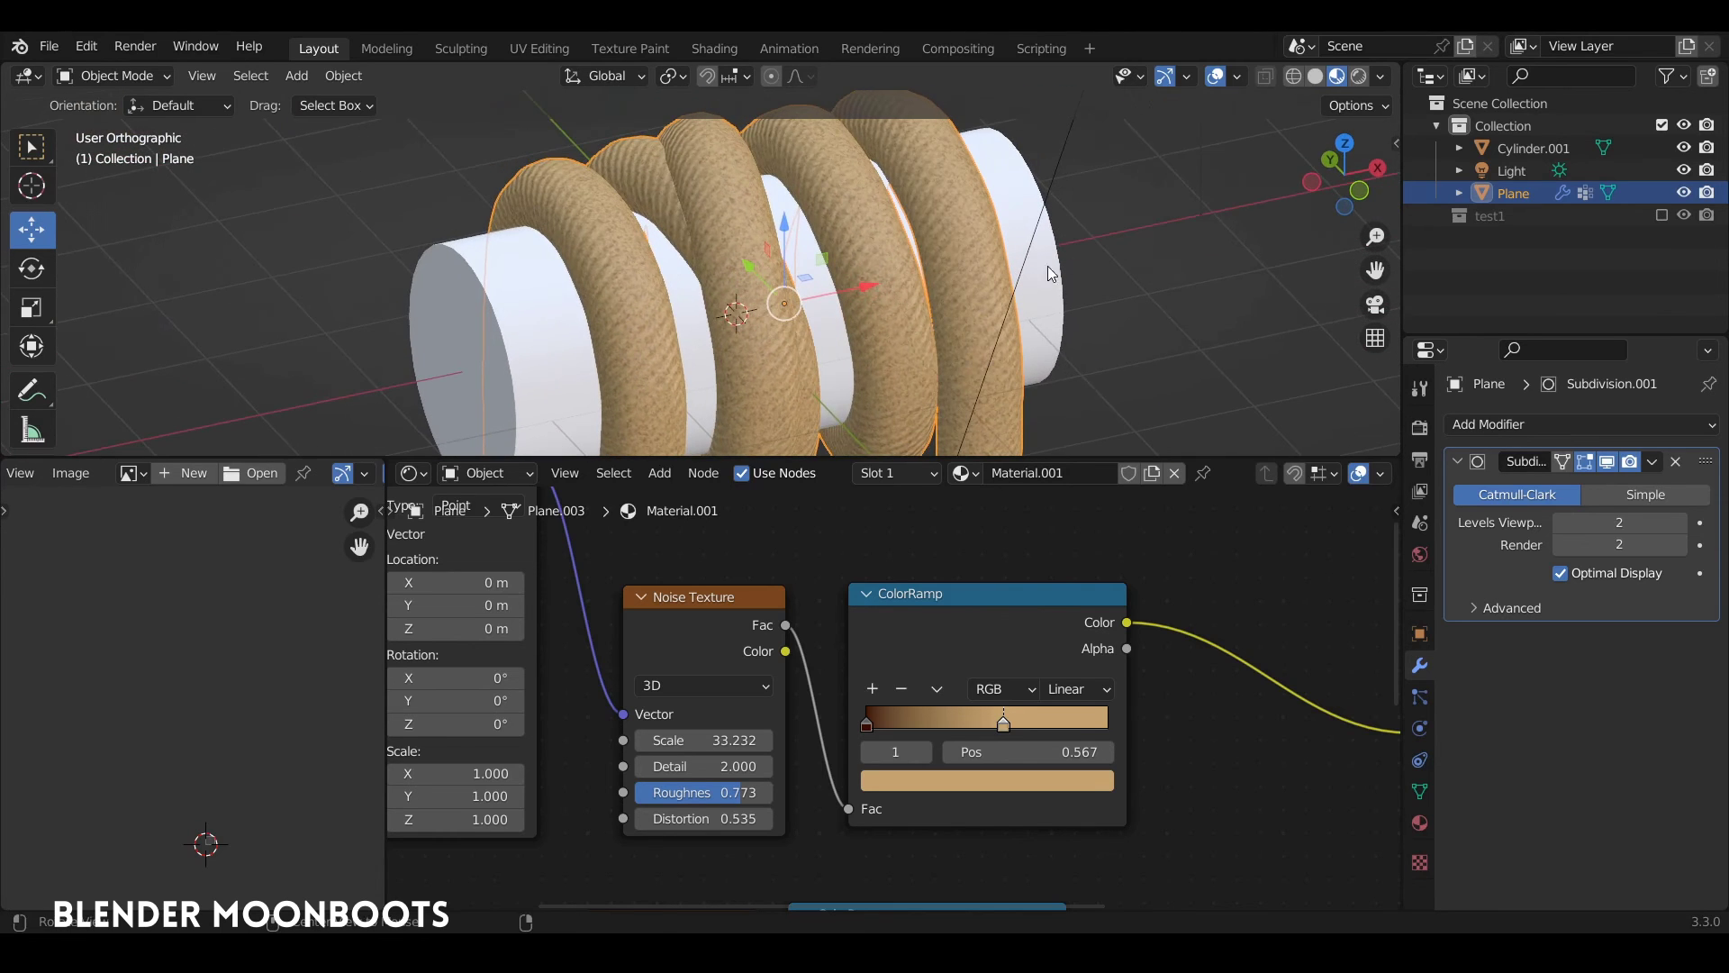
click(1361, 77)
mouse_move(878, 229)
middle_down()
mouse_move(962, 274)
mouse_move(946, 292)
middle_up()
click(905, 186)
middle_drag(914, 191, 865, 274)
key(KP_3)
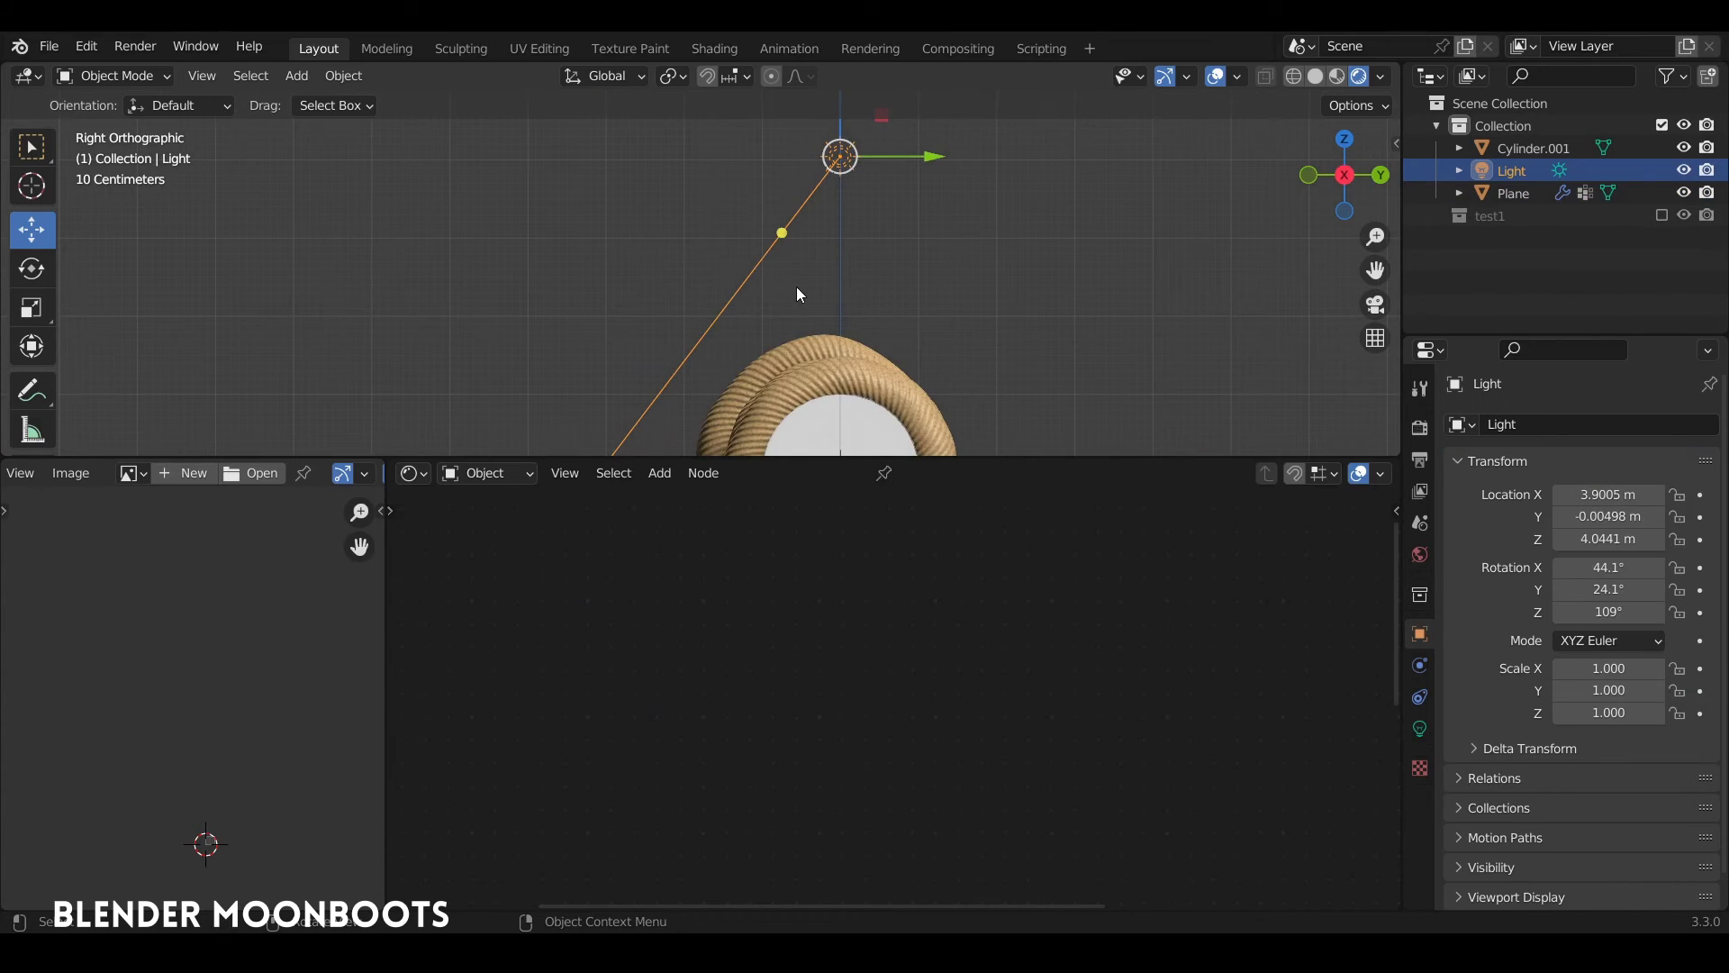
key(r)
click(1113, 236)
key(KP_1)
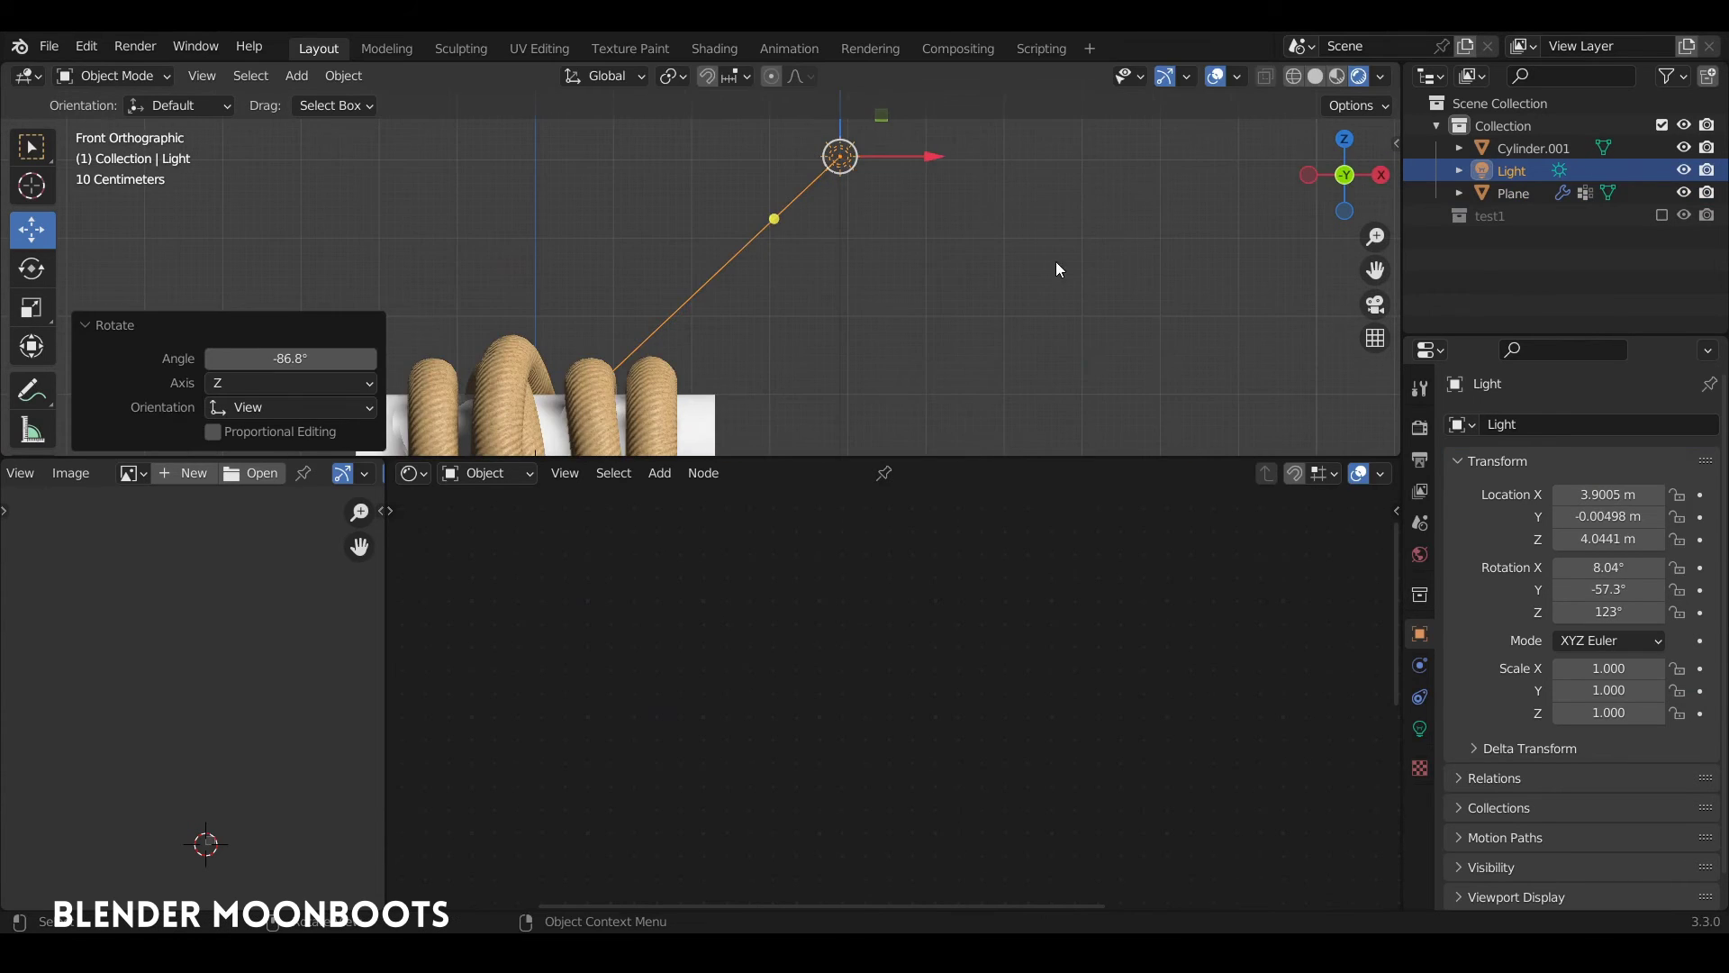
Set the rope material's Bump distance to 0.009 and switch the wave ColorRamp's interpolation to B-Spline
middle_drag(836, 263, 1035, 439)
shift+middle_drag(984, 224, 987, 359)
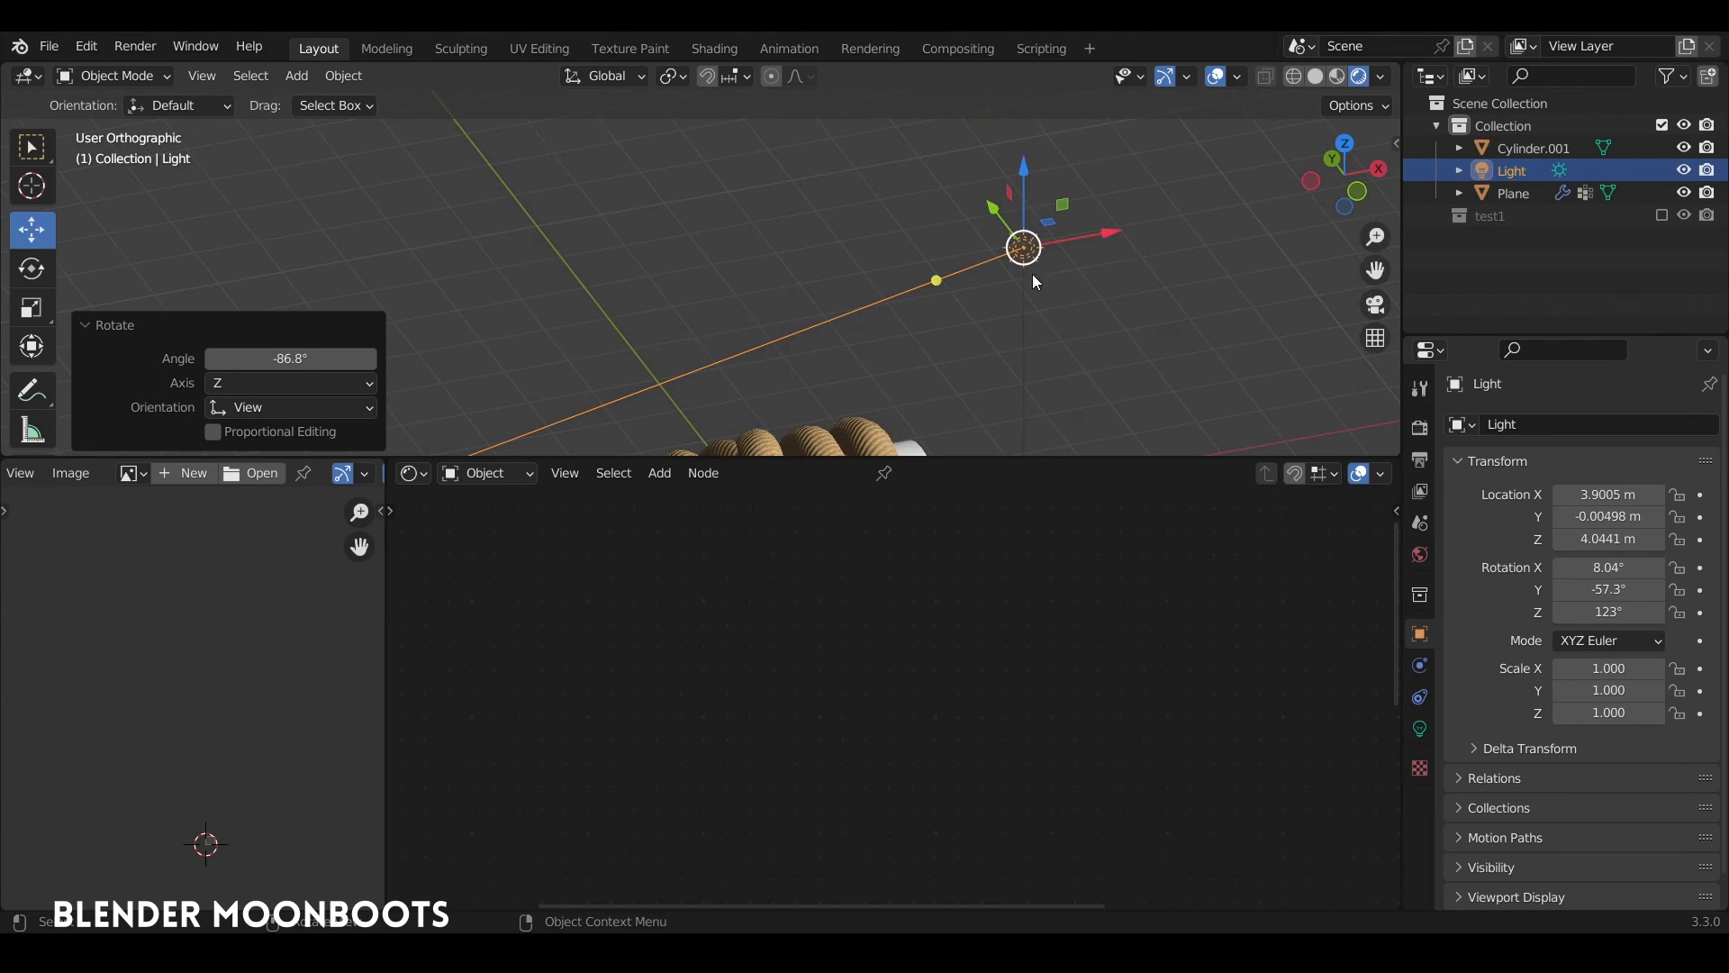
drag(857, 457, 857, 720)
scroll(903, 528, up, 6)
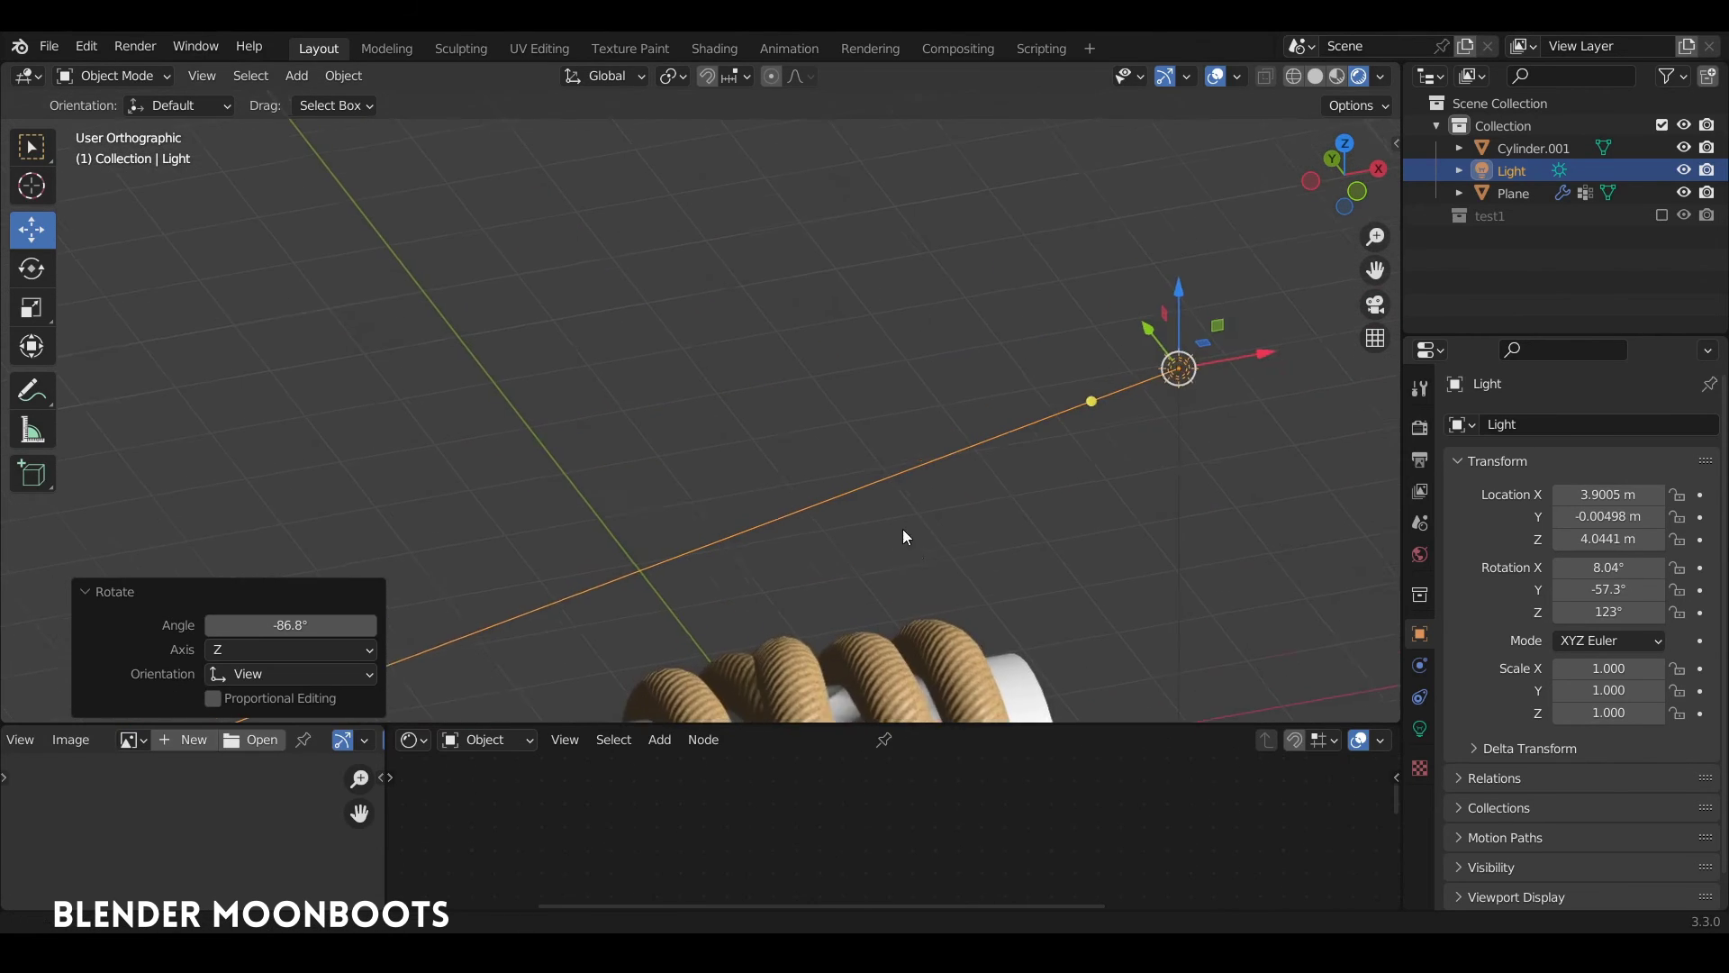
click(982, 362)
middle_drag(982, 362, 845, 491)
drag(786, 724, 798, 499)
middle_drag(1200, 762, 1132, 659)
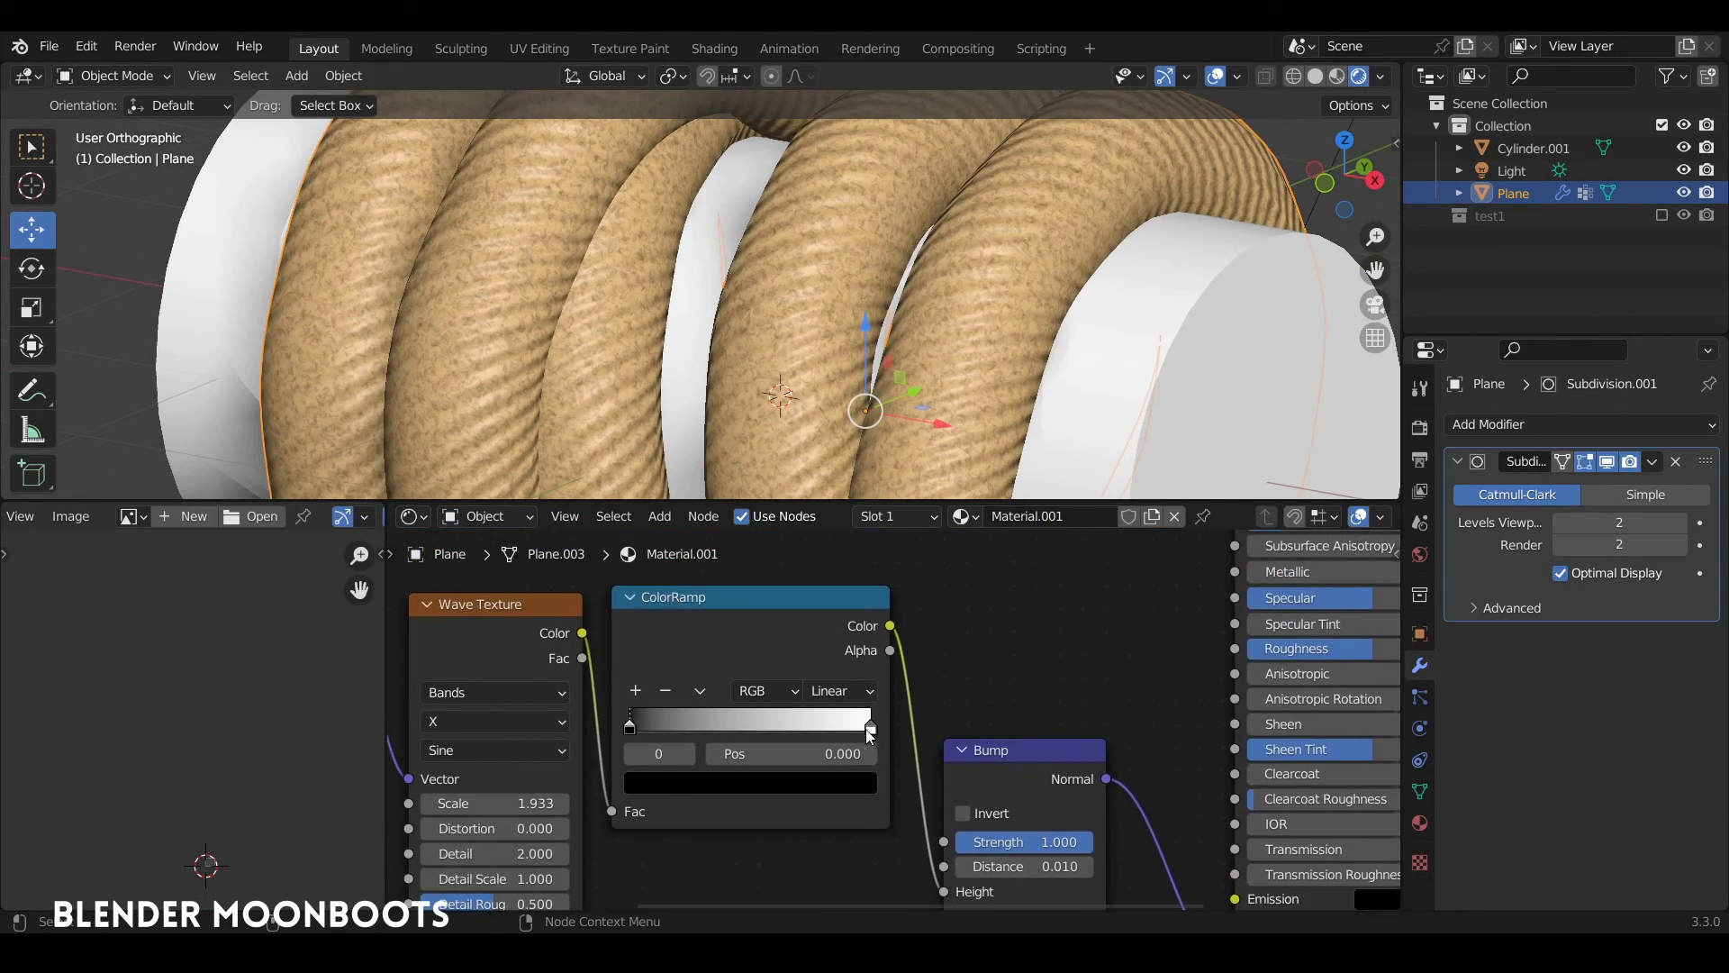
click(871, 726)
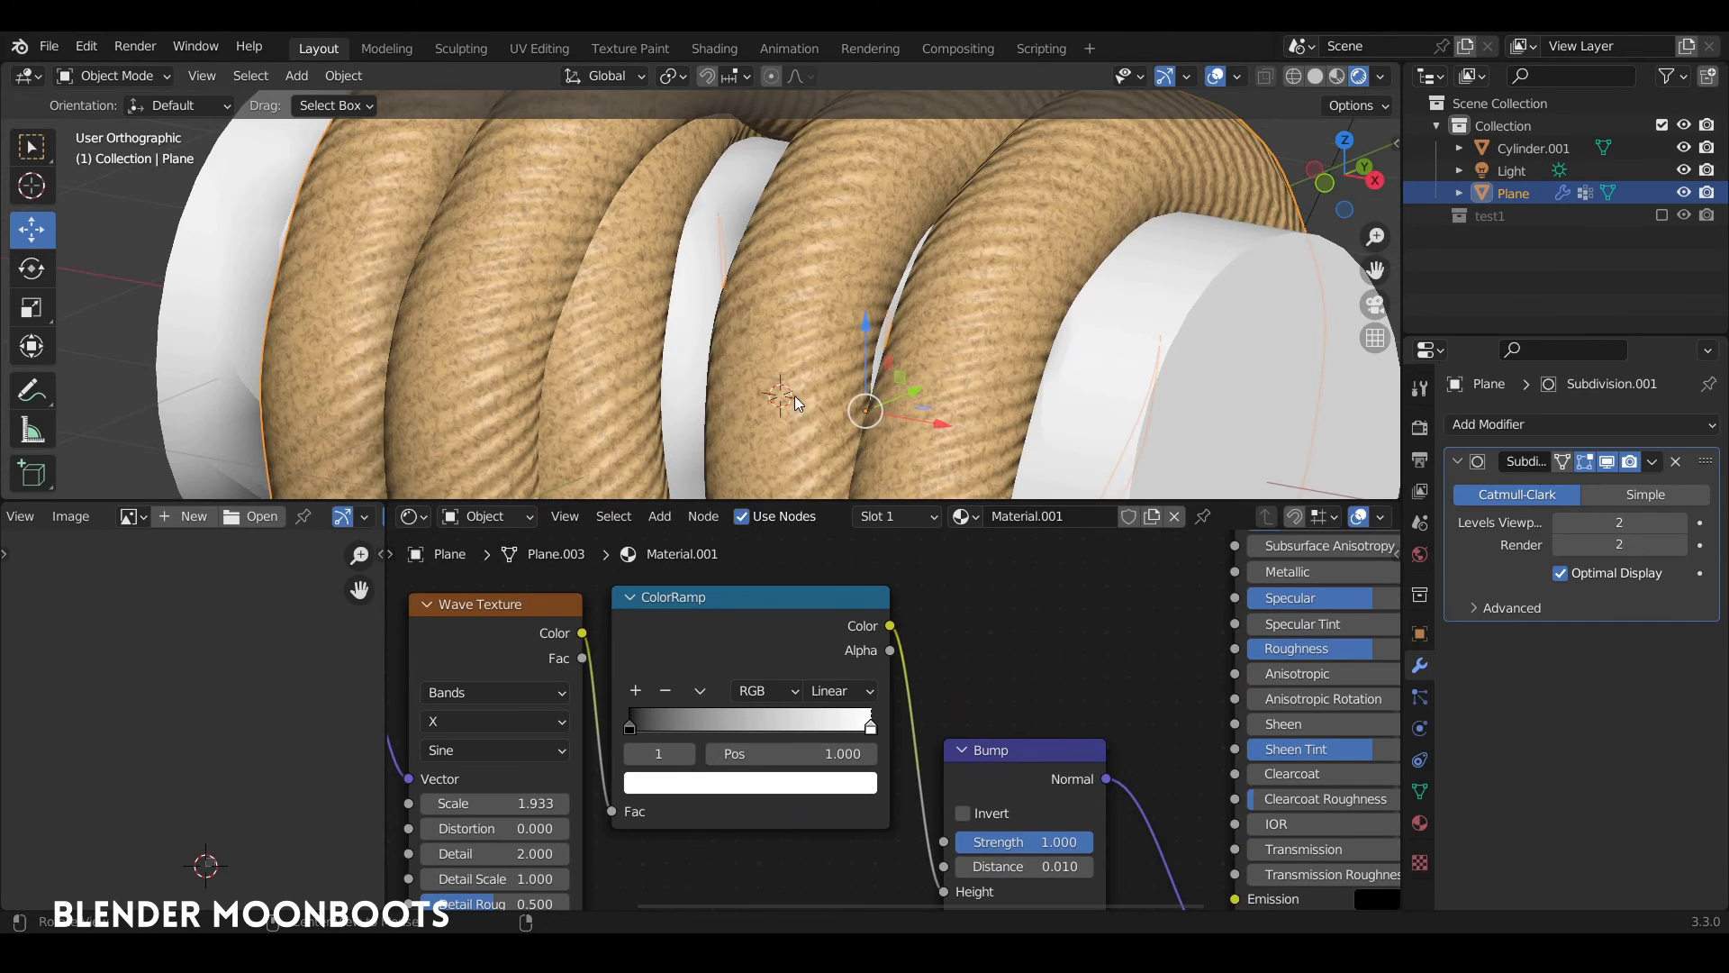
middle_drag(795, 396, 931, 575)
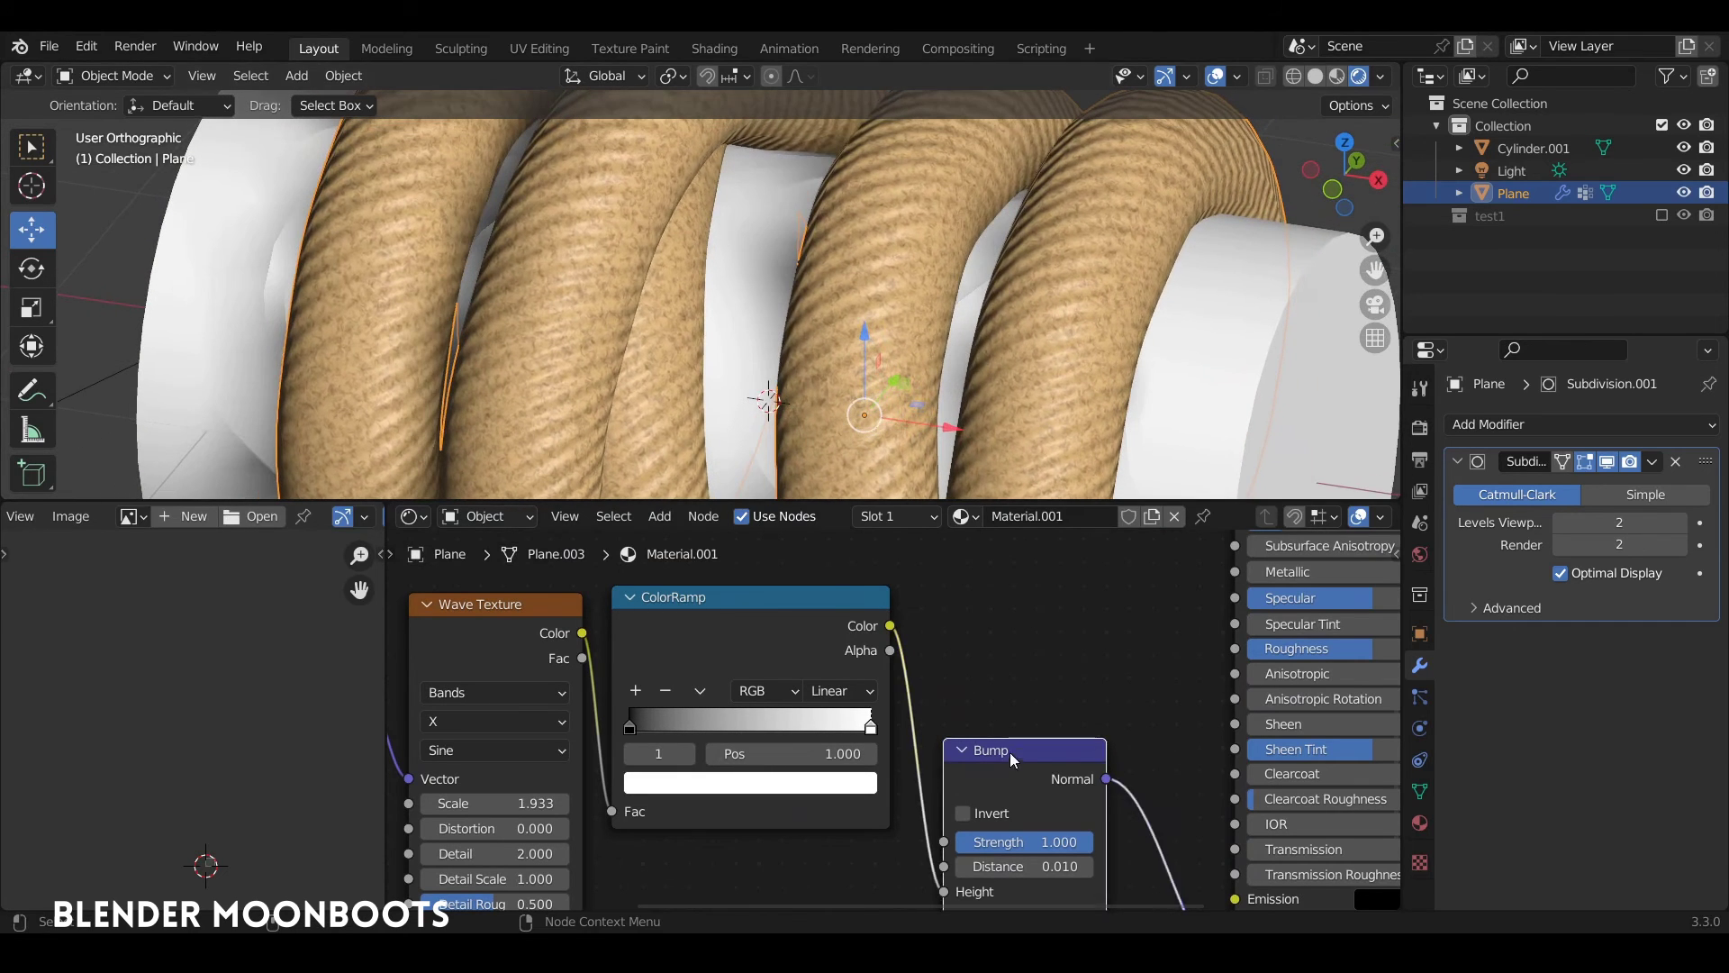
drag(1012, 759, 1028, 698)
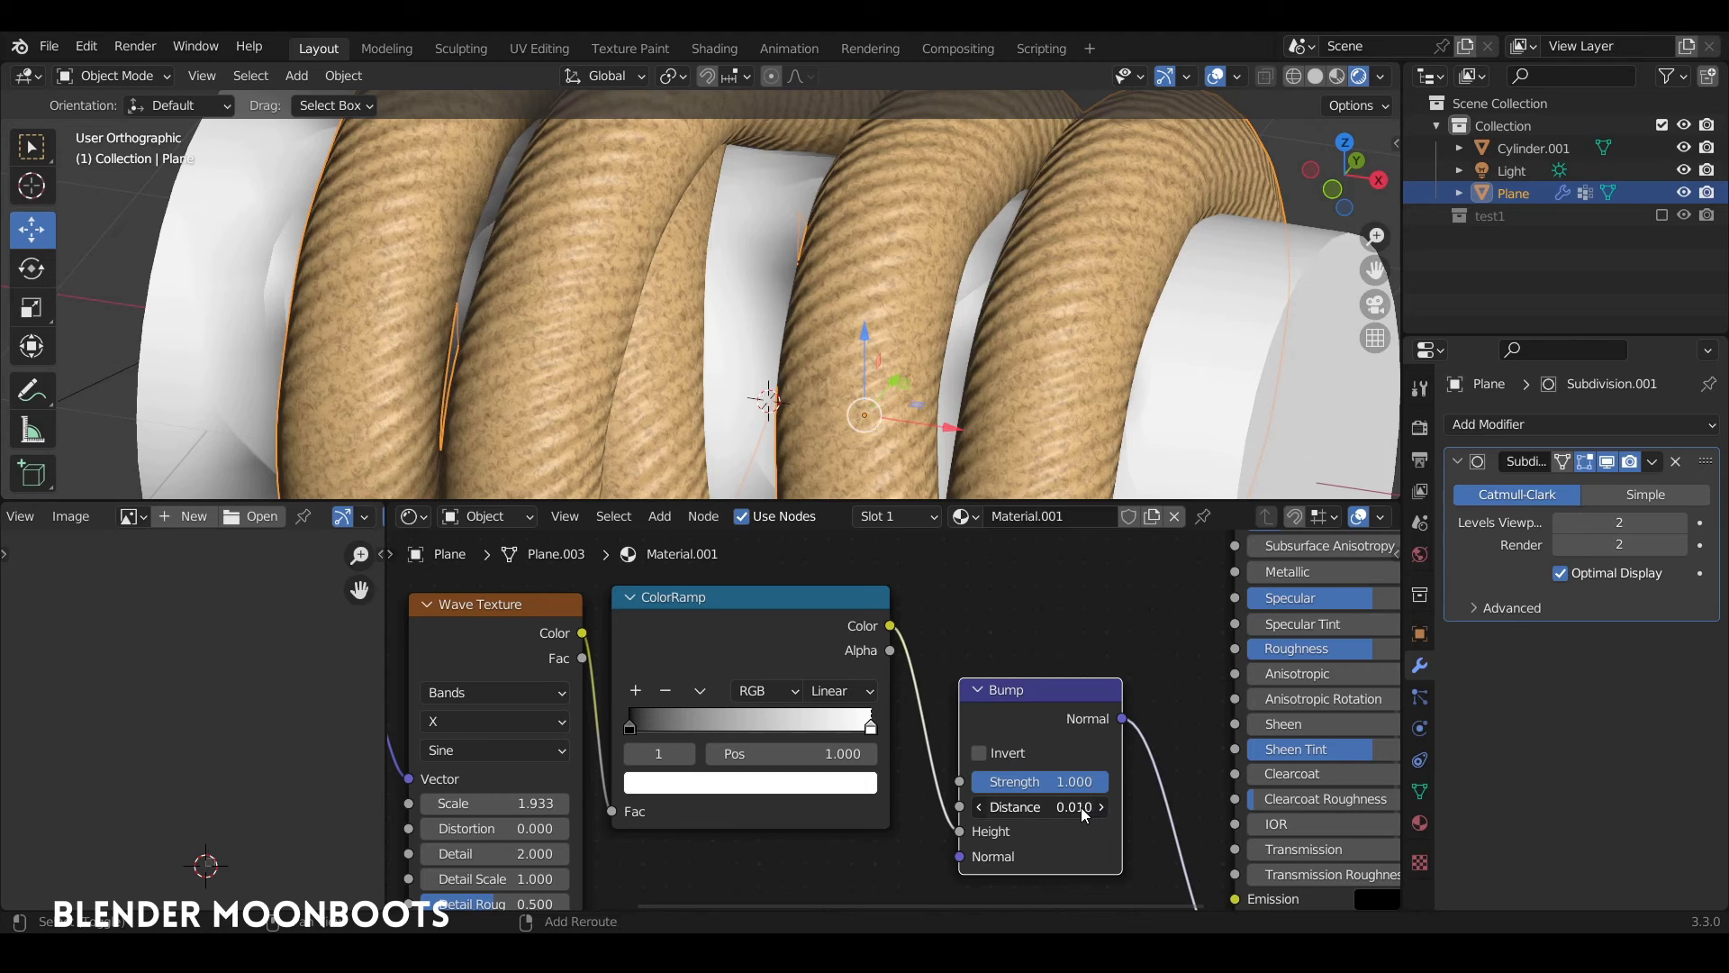
drag(1086, 813, 1065, 814)
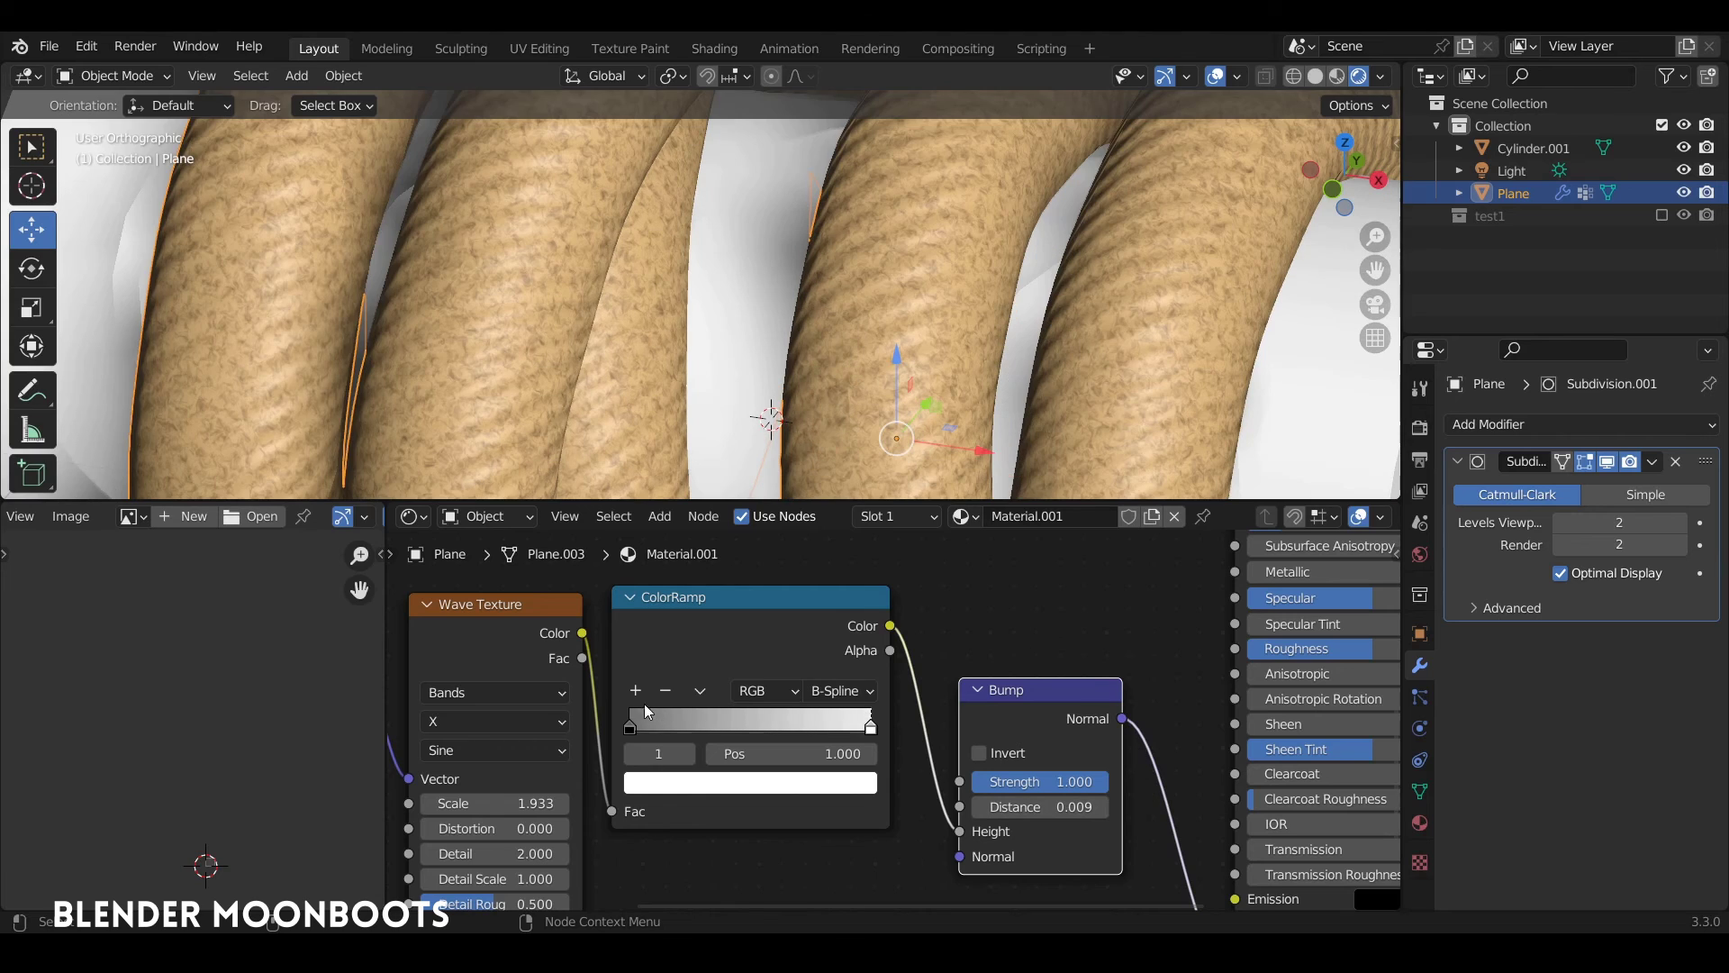
Add a middle stop to the wave ColorRamp, place it roughly a quarter of the way along, and brighten its grey
click(638, 693)
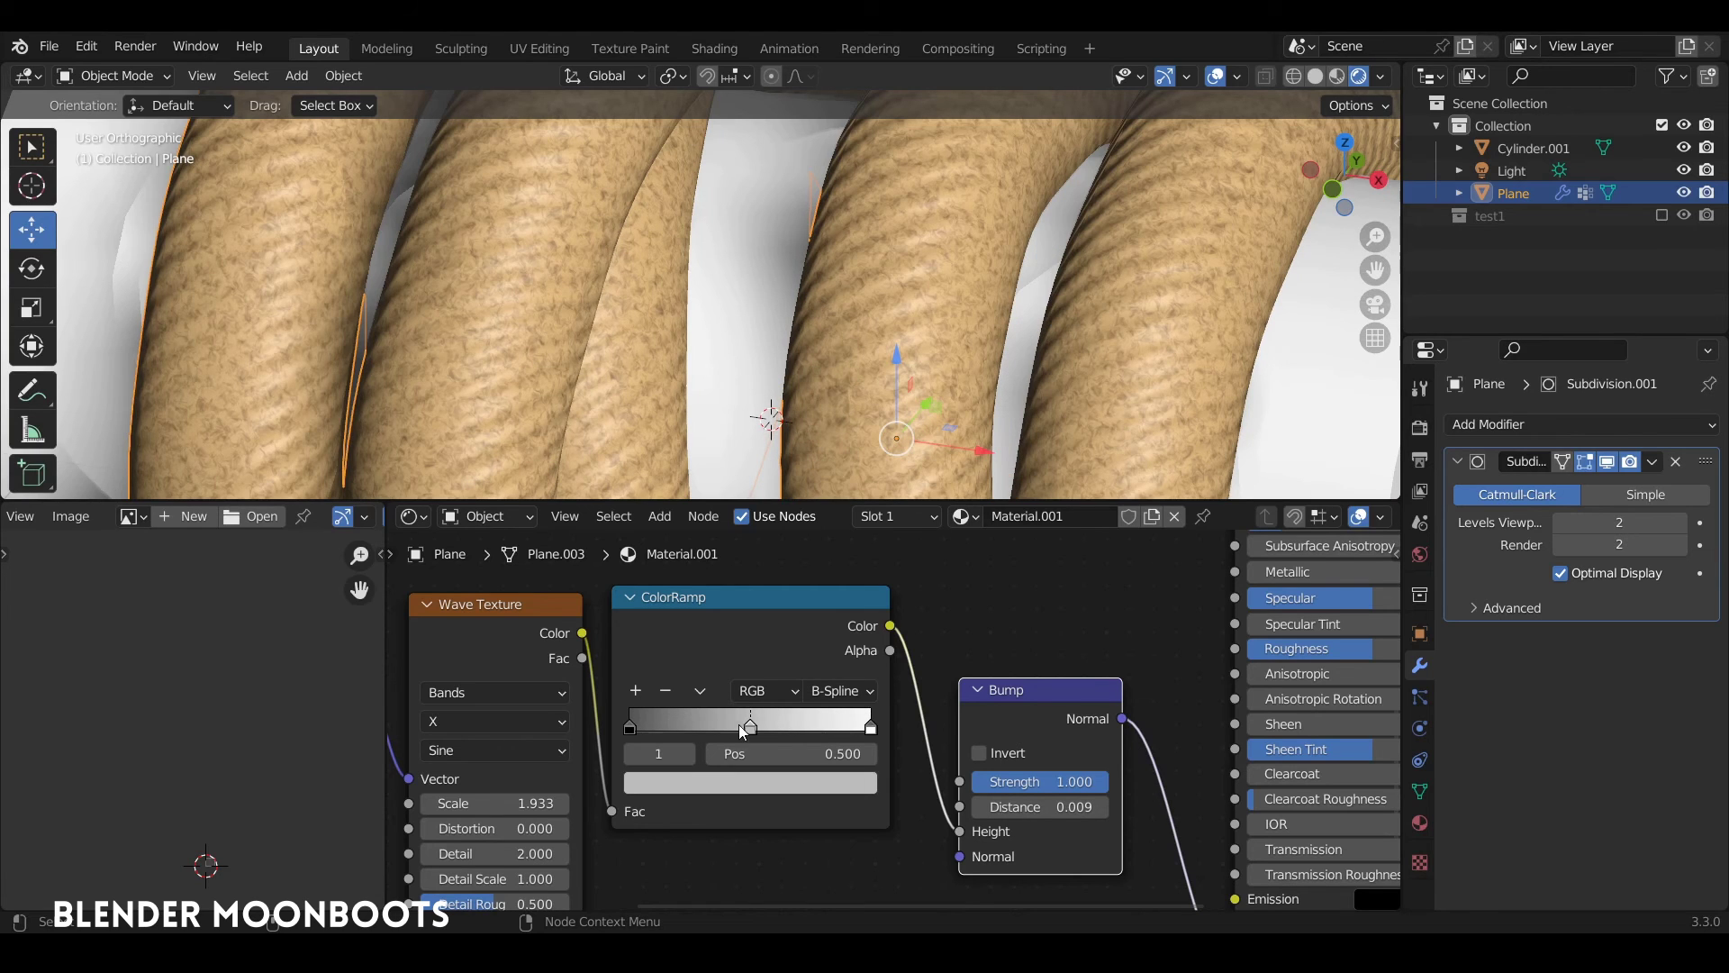
mouse_move(743, 733)
mouse_down()
mouse_move(780, 725)
mouse_move(691, 735)
mouse_up()
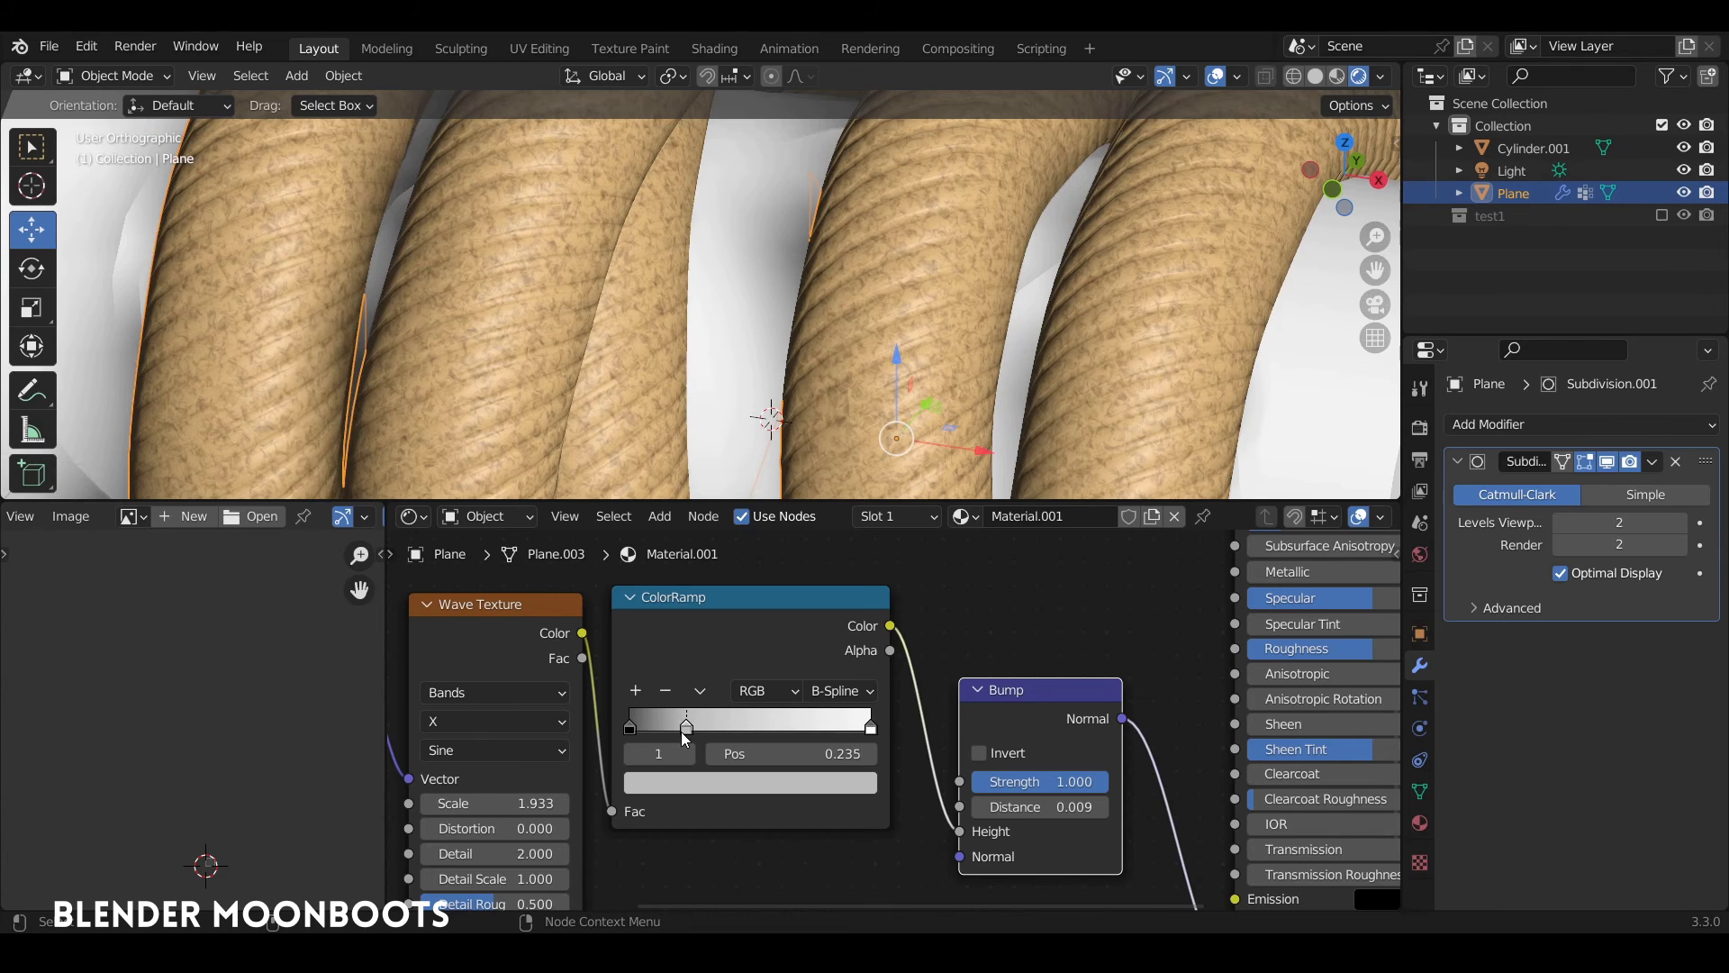
drag(692, 739, 696, 737)
click(719, 784)
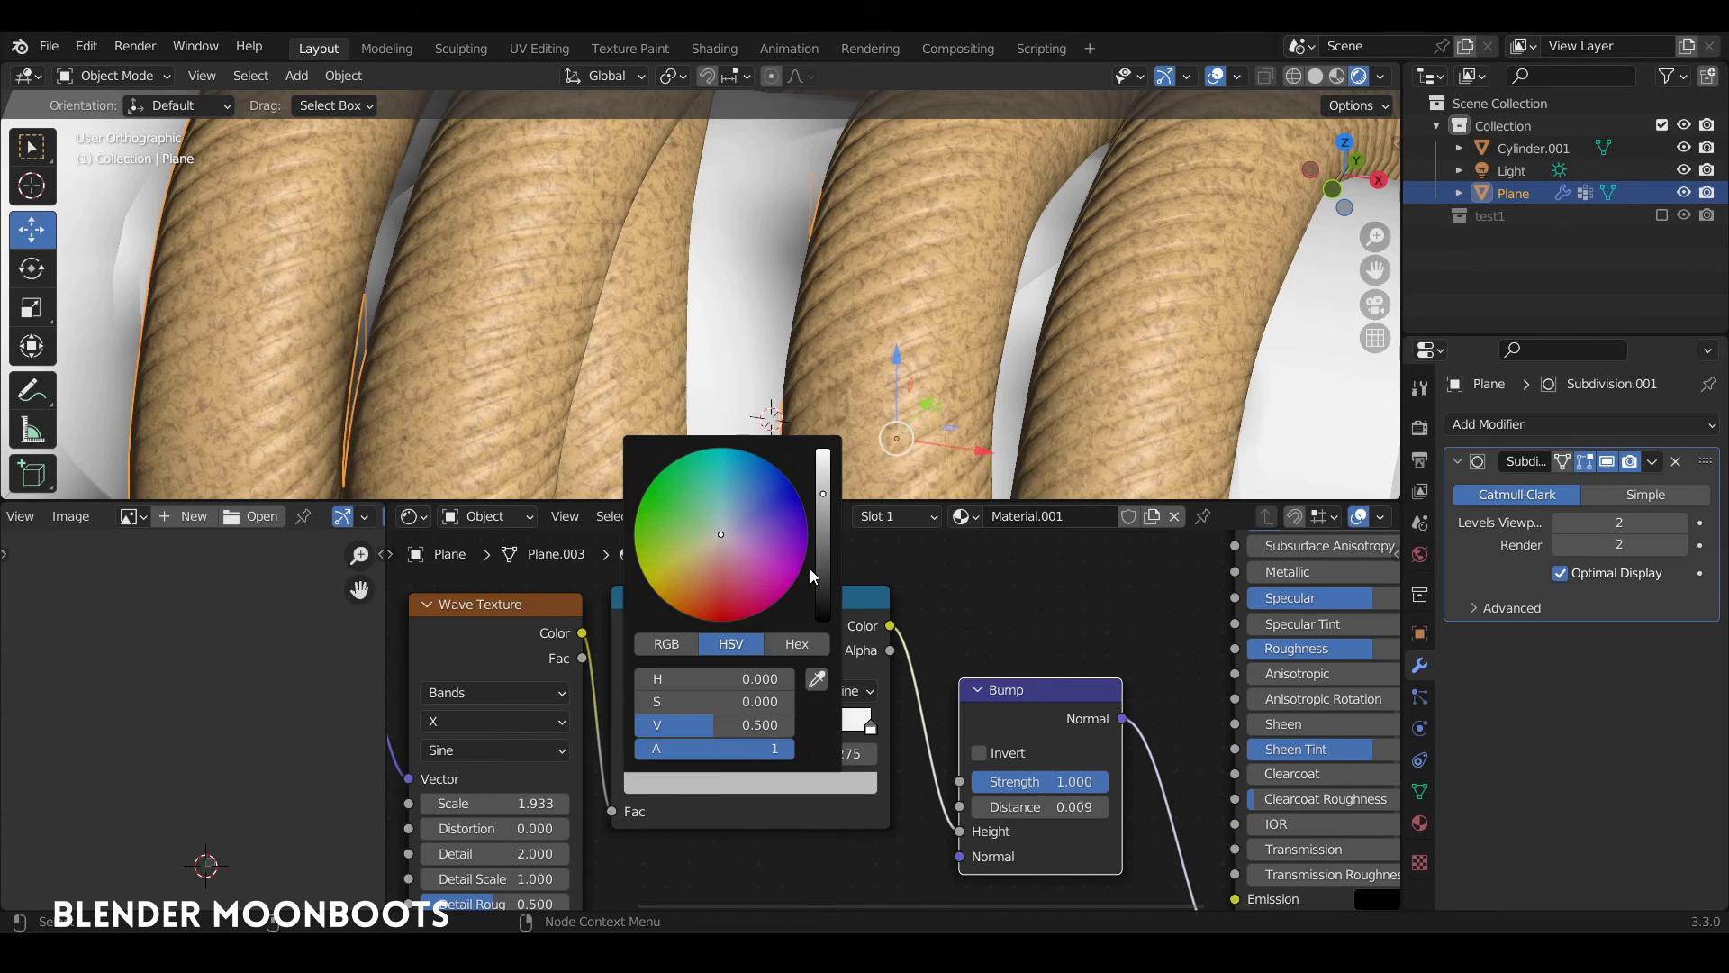
mouse_move(826, 509)
mouse_down()
mouse_move(826, 532)
mouse_move(836, 479)
mouse_up()
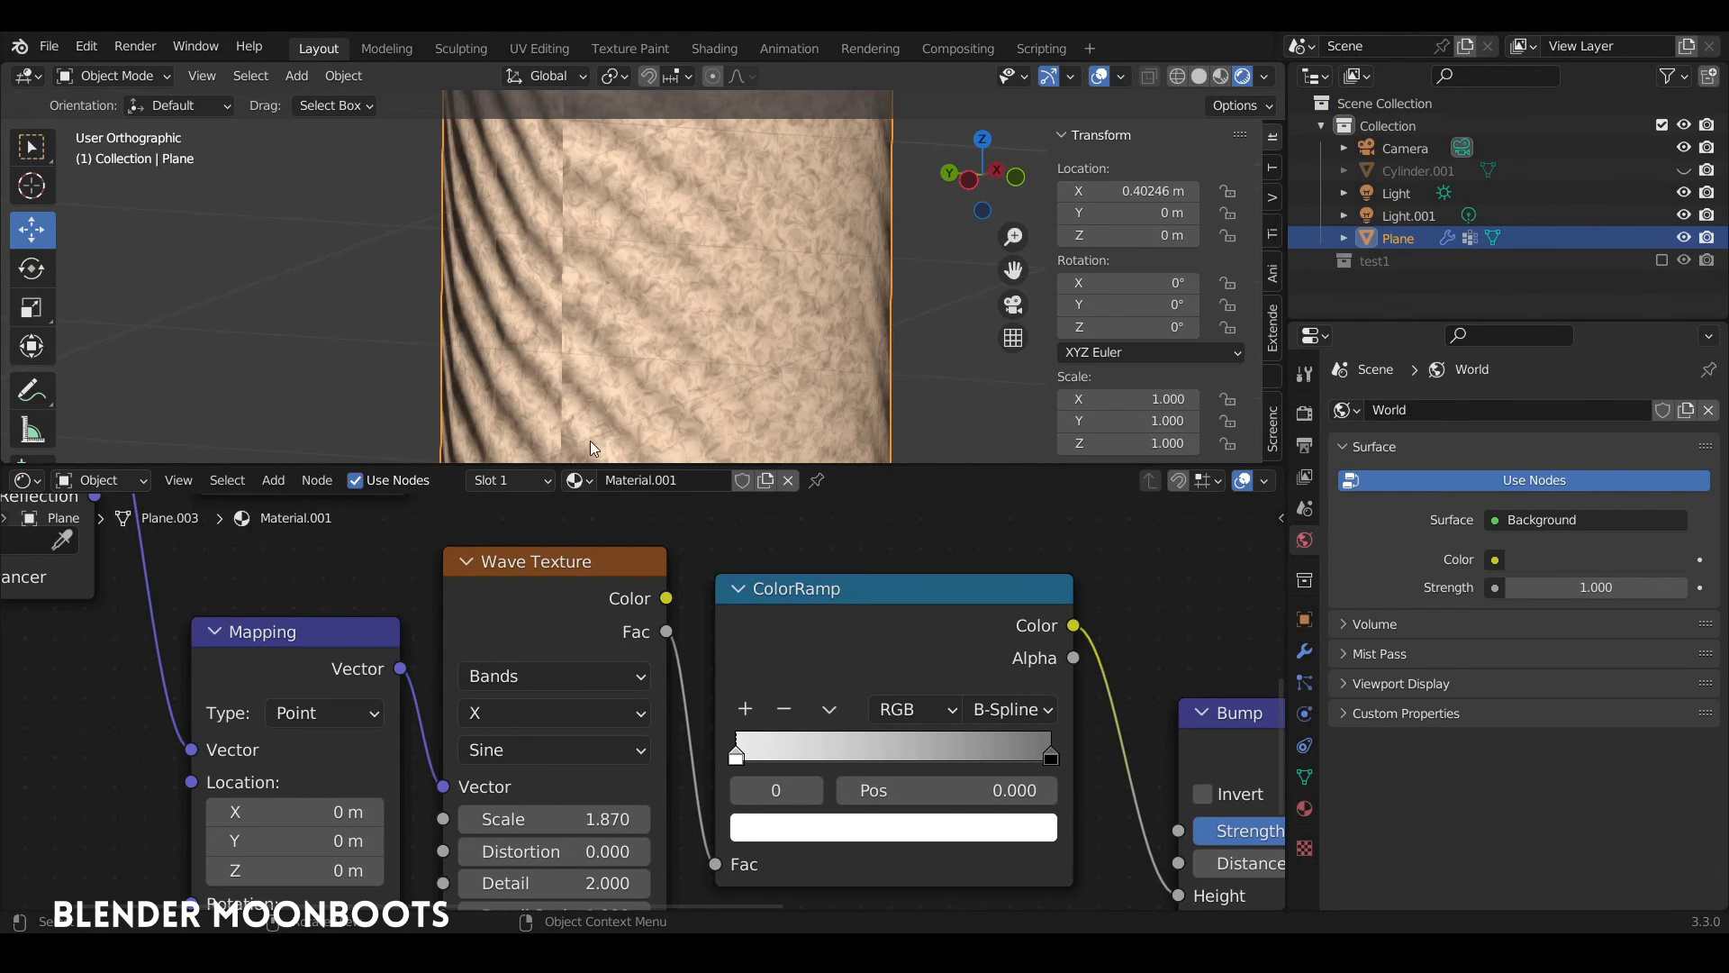
Set the Wave Texture's scale to 1.837 and the Mapping node's Z rotation to 44.5° to align the stripes at the rope's seam
drag(586, 462, 585, 574)
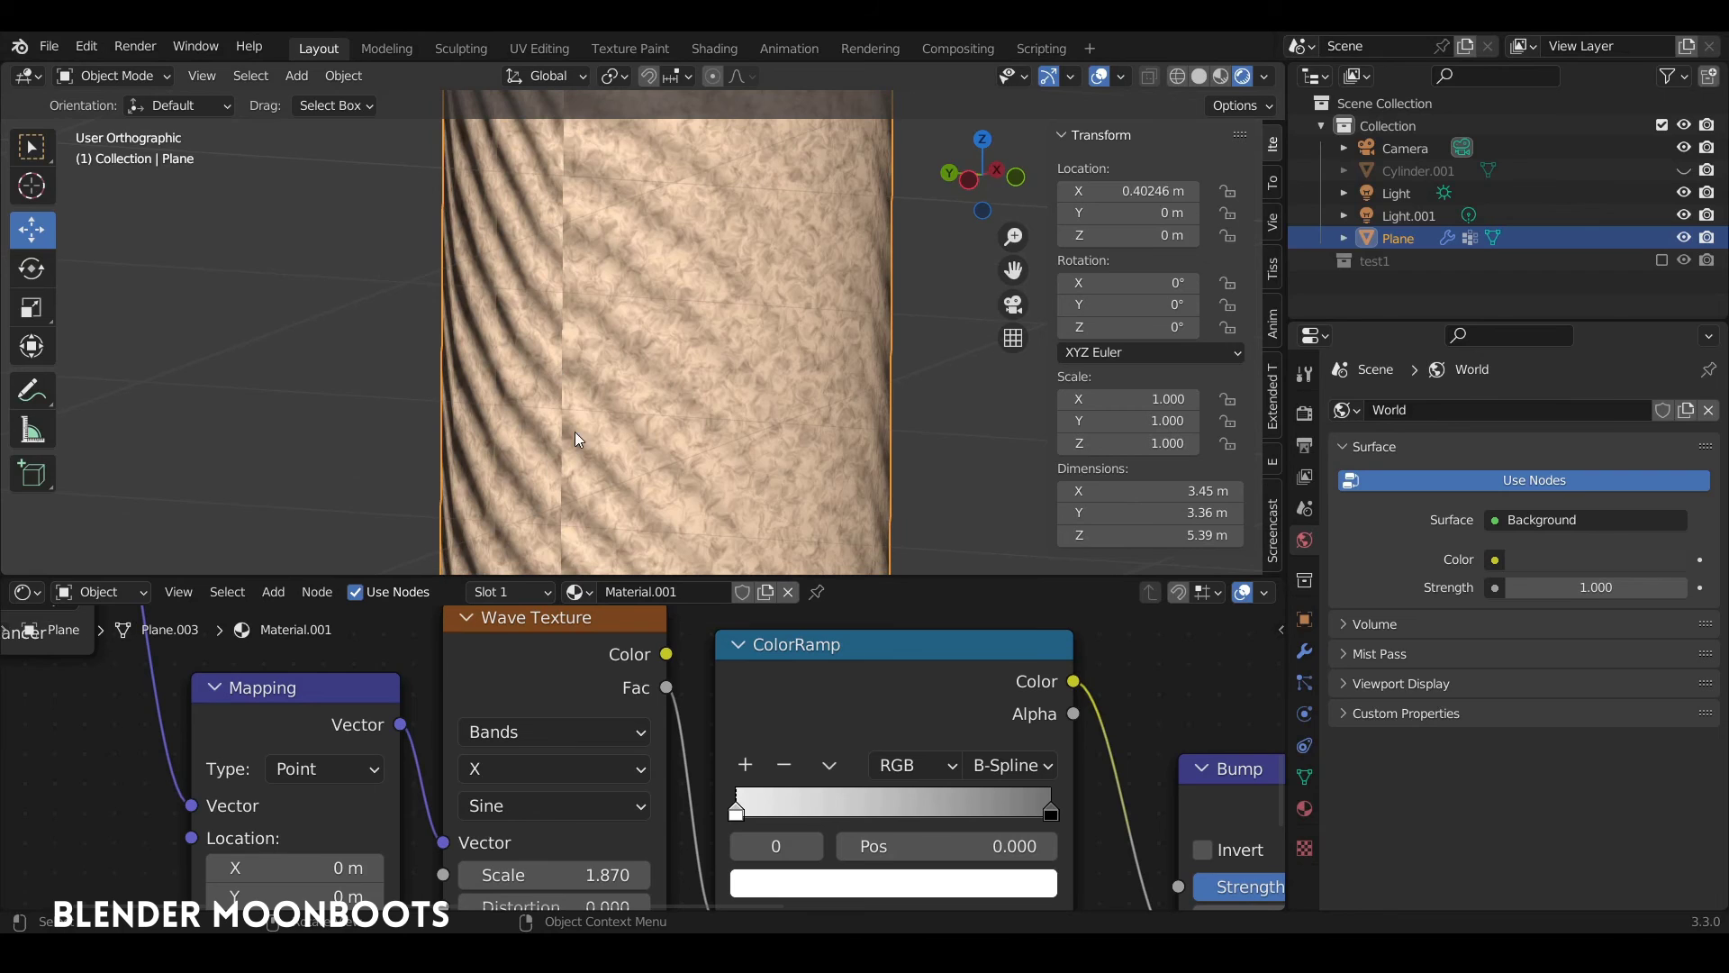
shift+middle_drag(574, 431, 740, 405)
scroll(741, 405, down, 1)
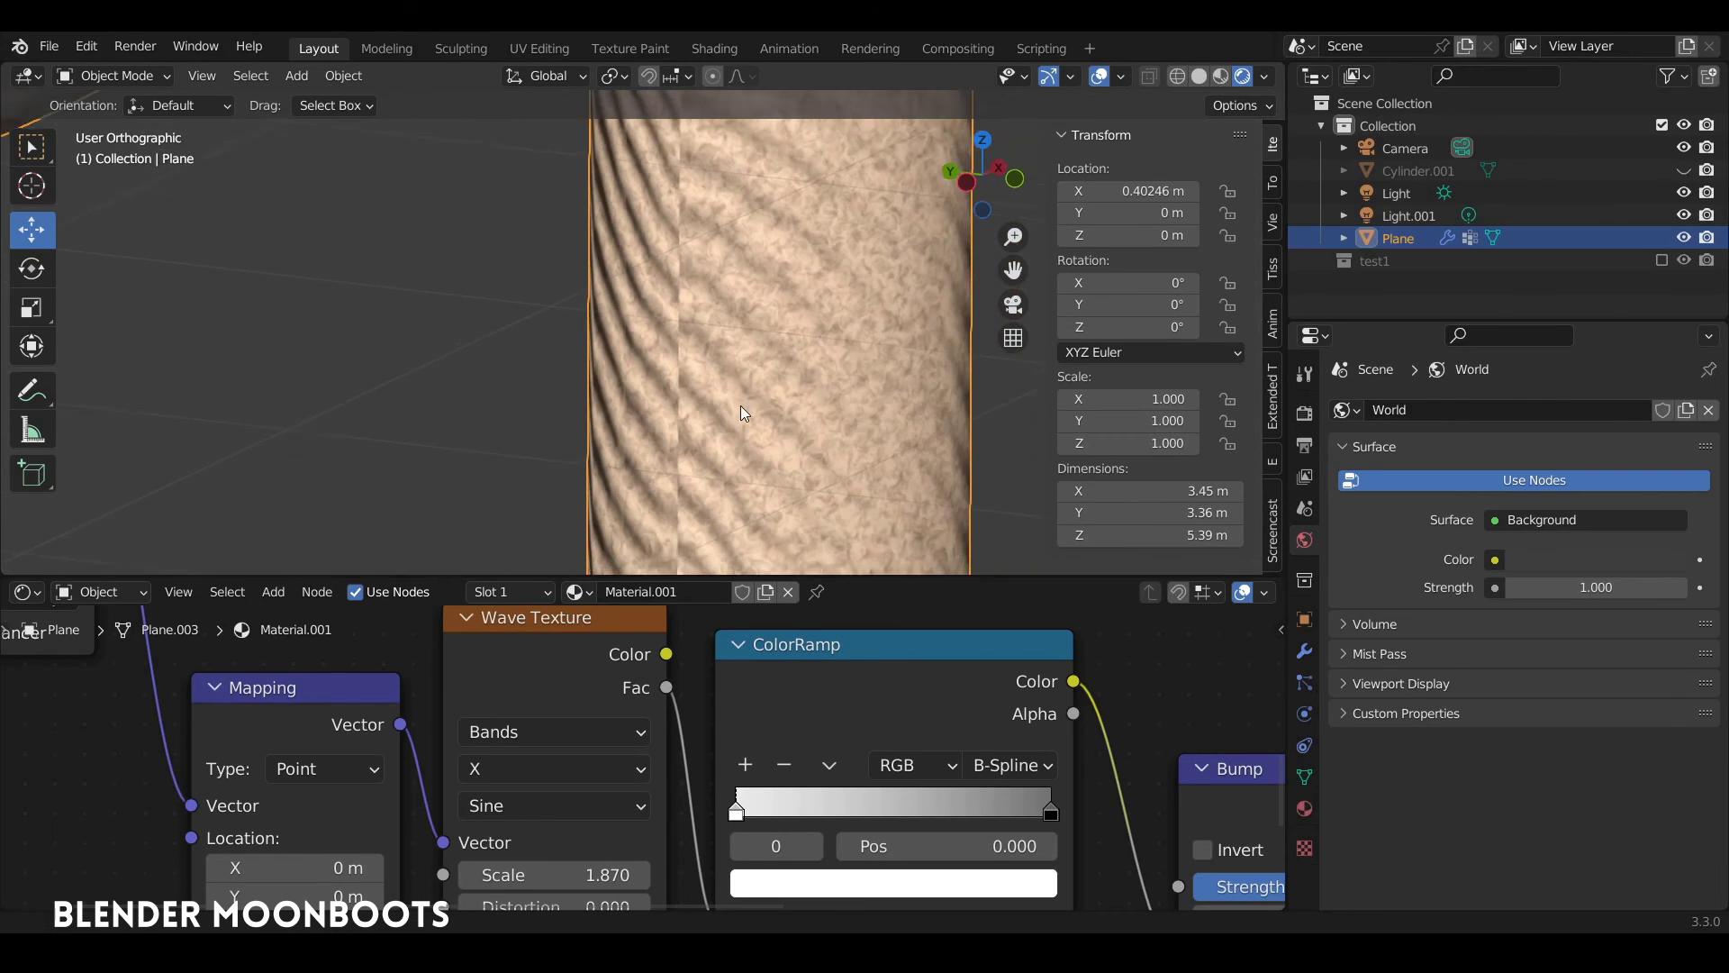
scroll(744, 401, up, 3)
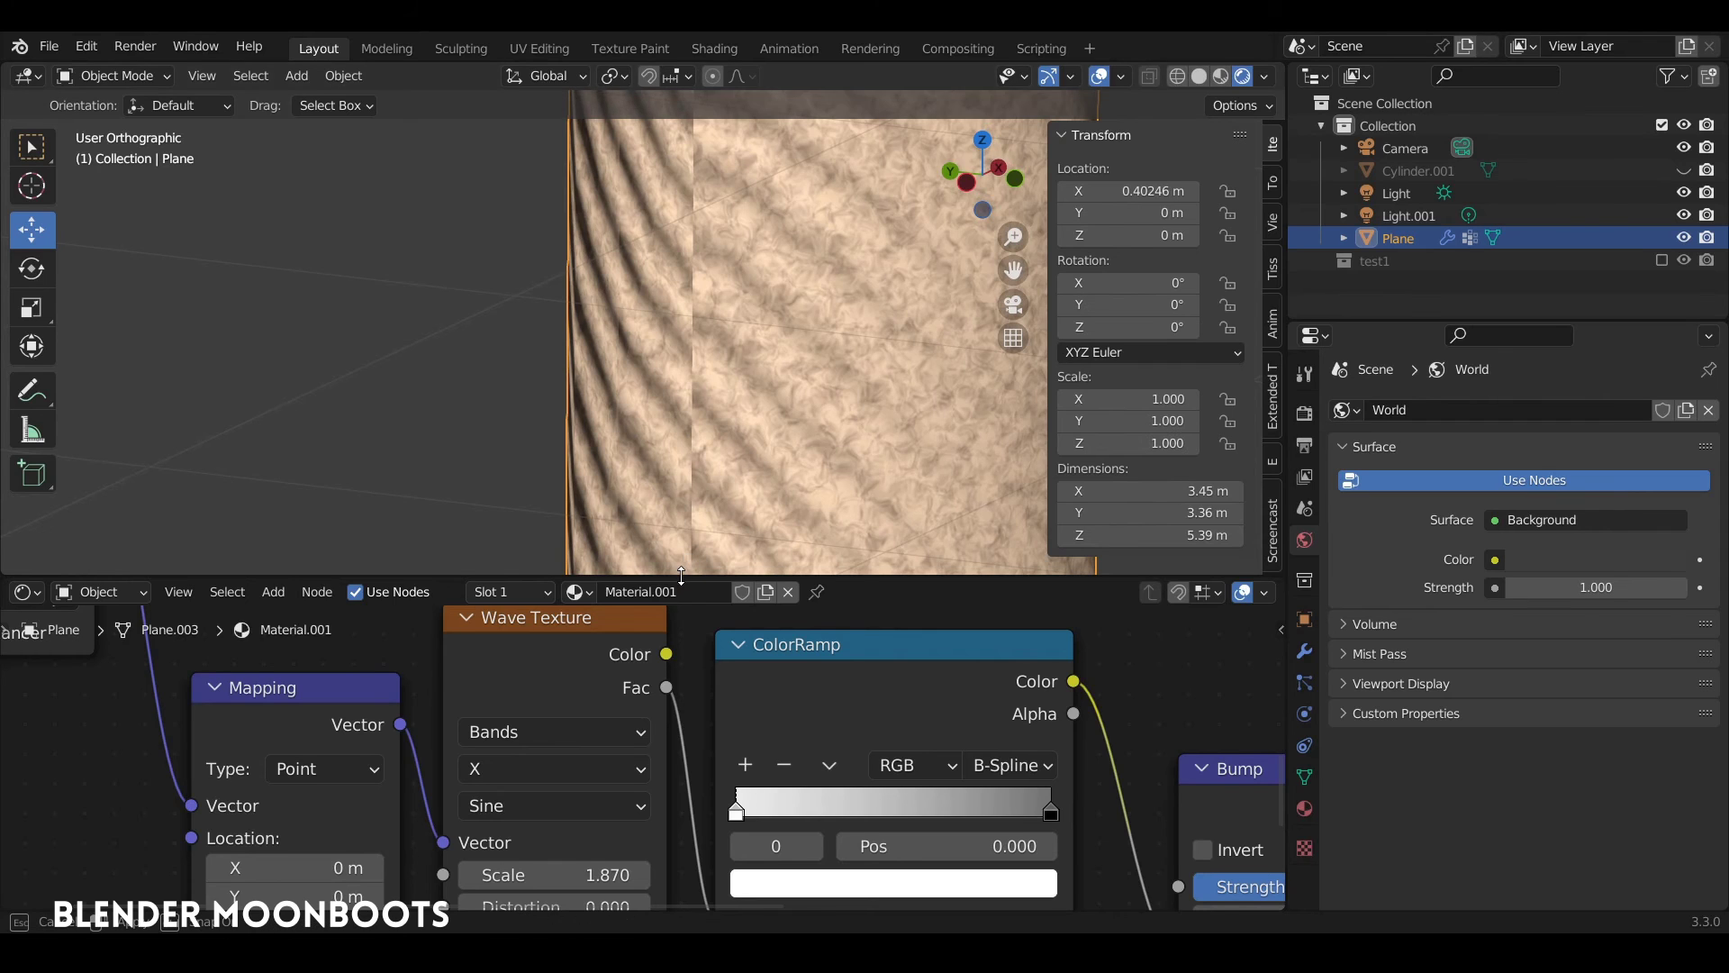
drag(682, 575, 683, 434)
scroll(759, 300, down, 2)
middle_drag(694, 499, 723, 426)
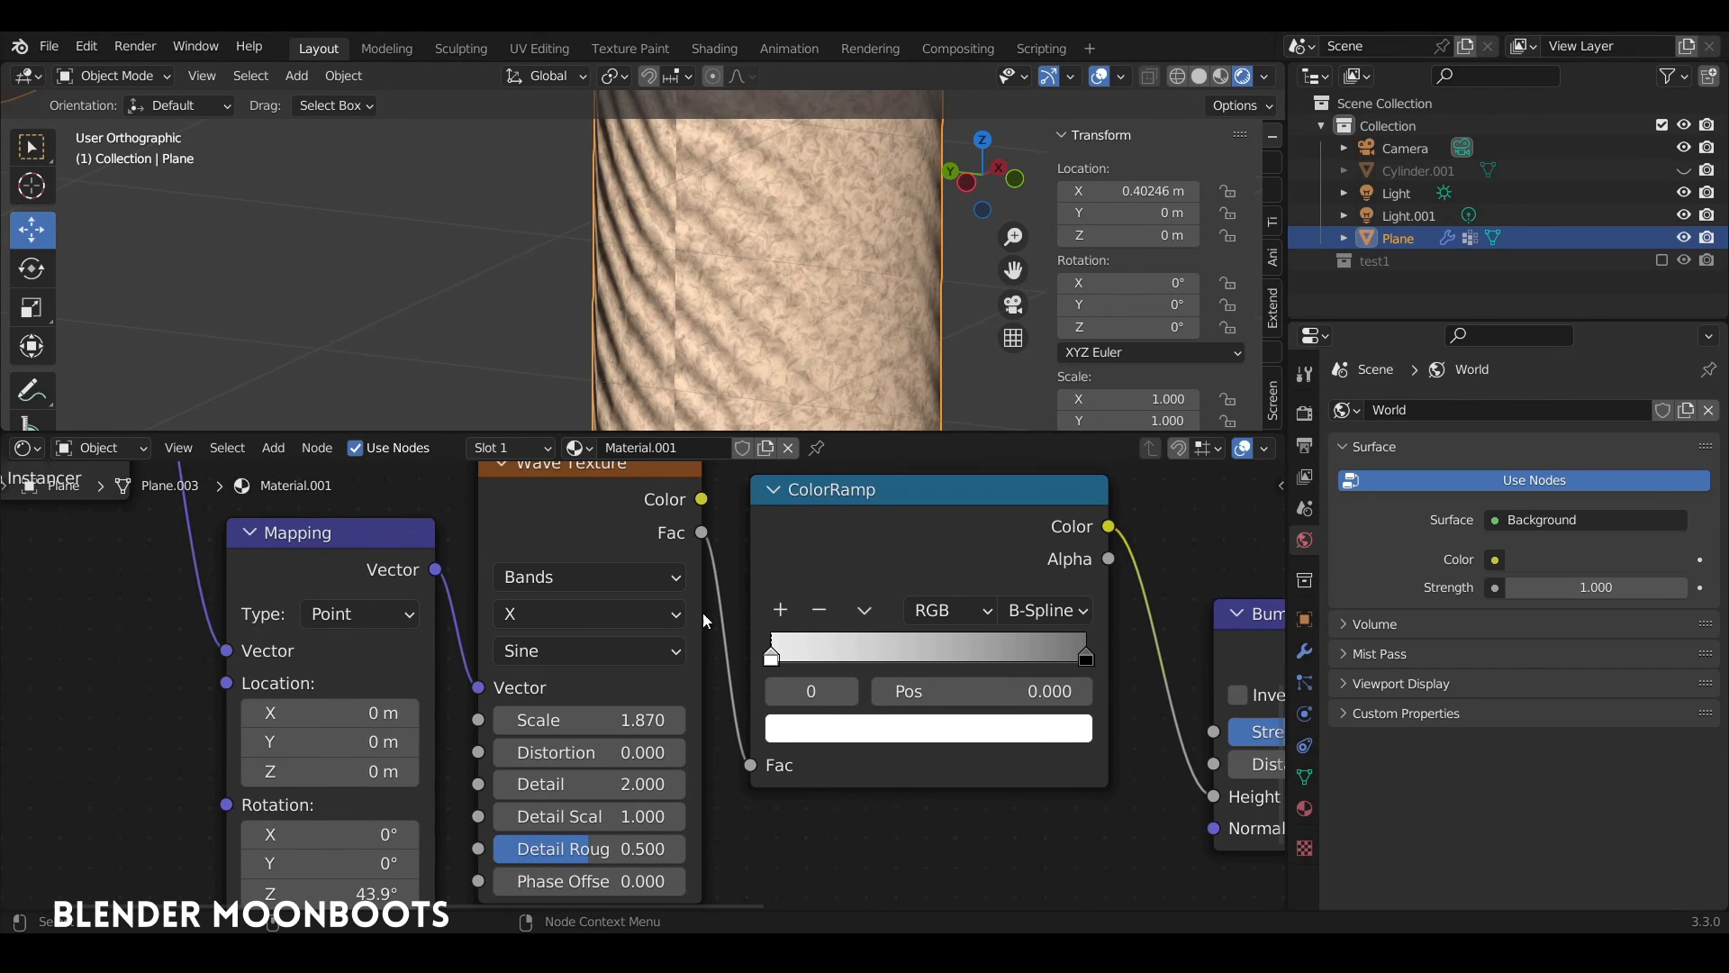
mouse_move(672, 720)
shift+mouse_down()
mouse_move(711, 713)
mouse_move(681, 727)
shift+mouse_up()
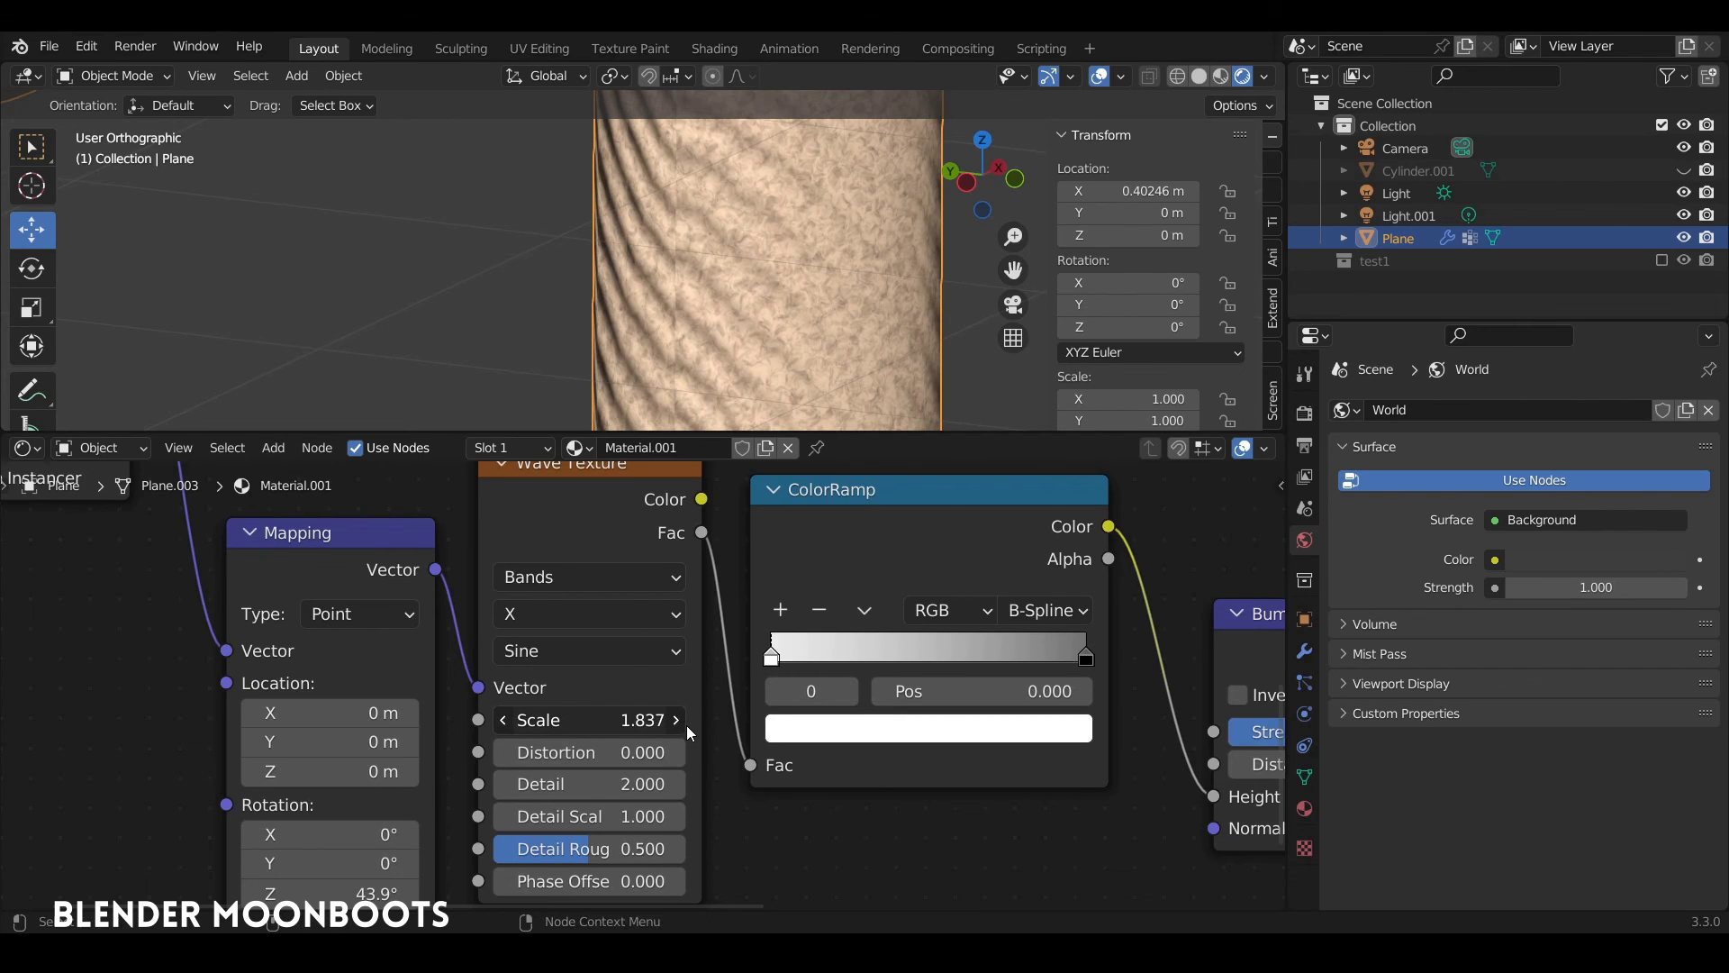
middle_drag(112, 709, 376, 465)
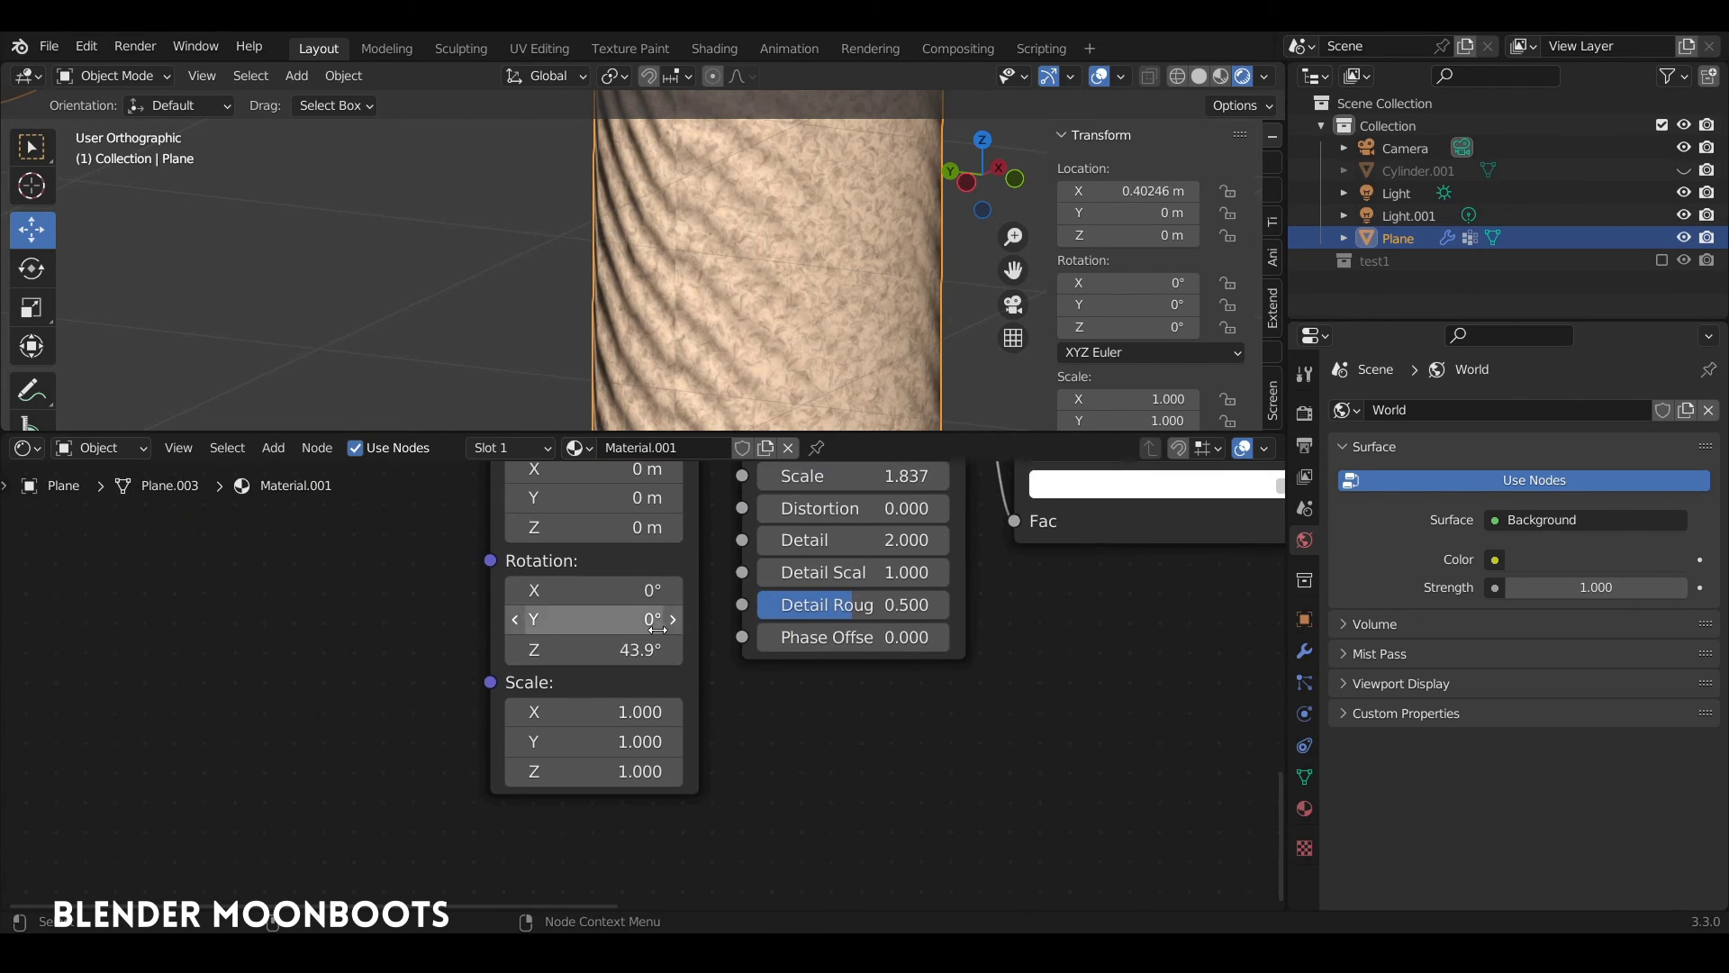
shift+drag(693, 652, 717, 654)
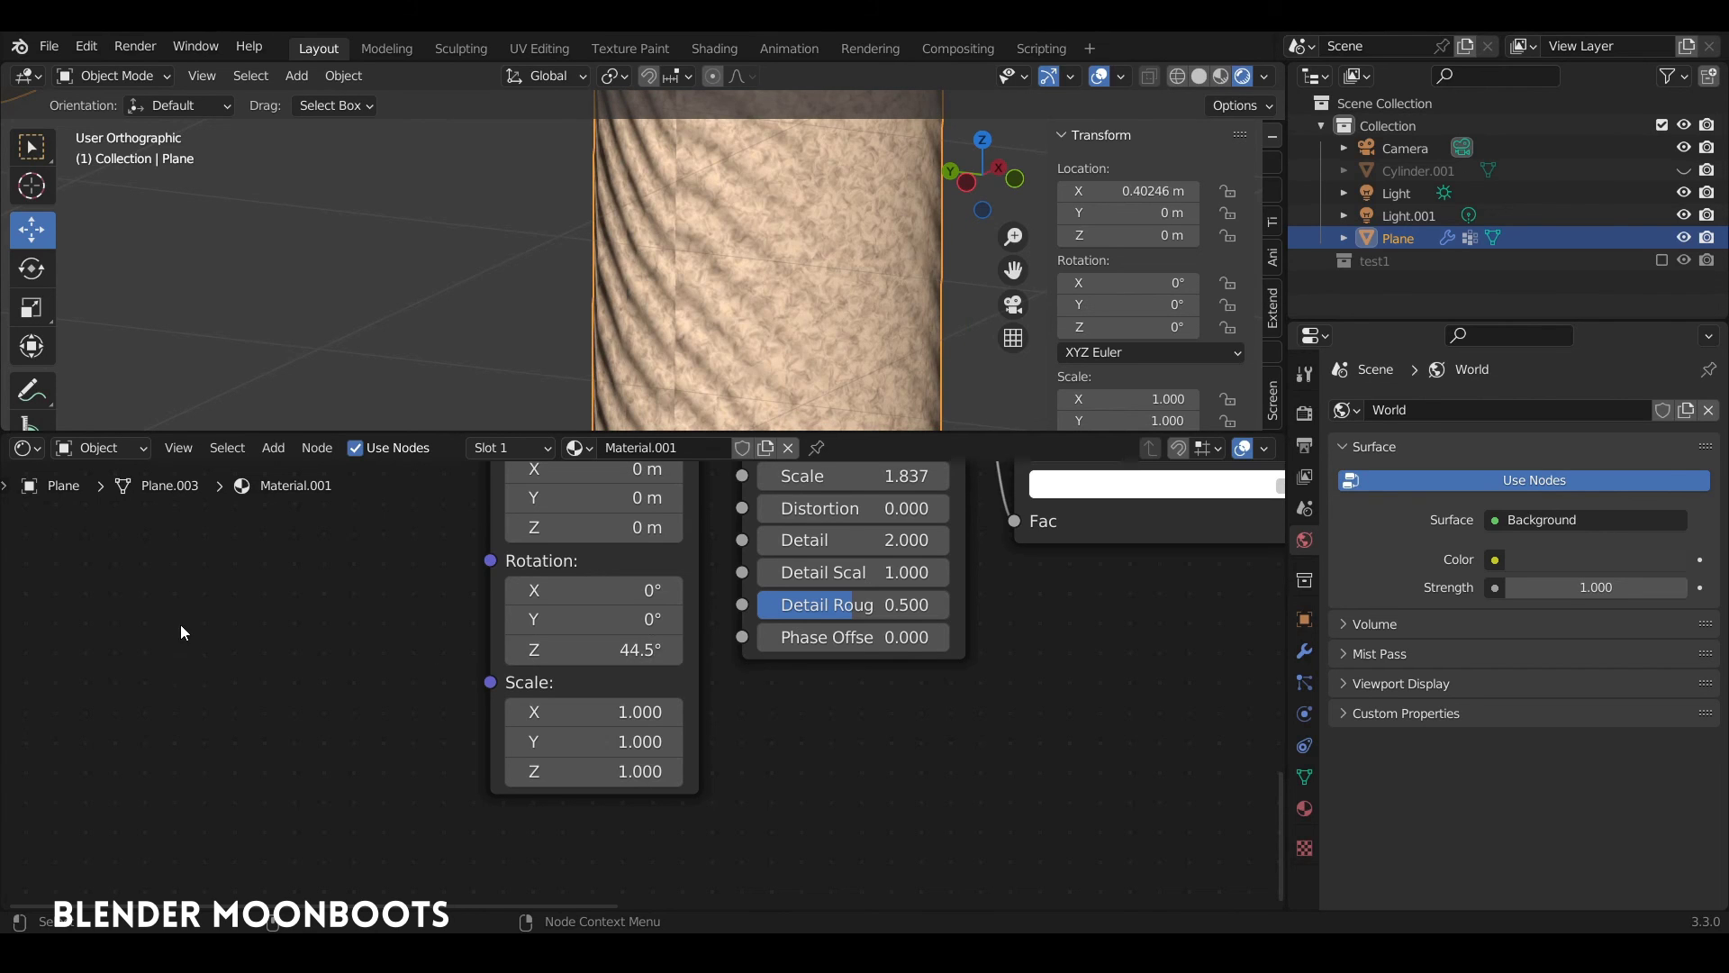
Add a Value node, link it to the Mapping node's Scale input, and adjust its value
key(shift+a)
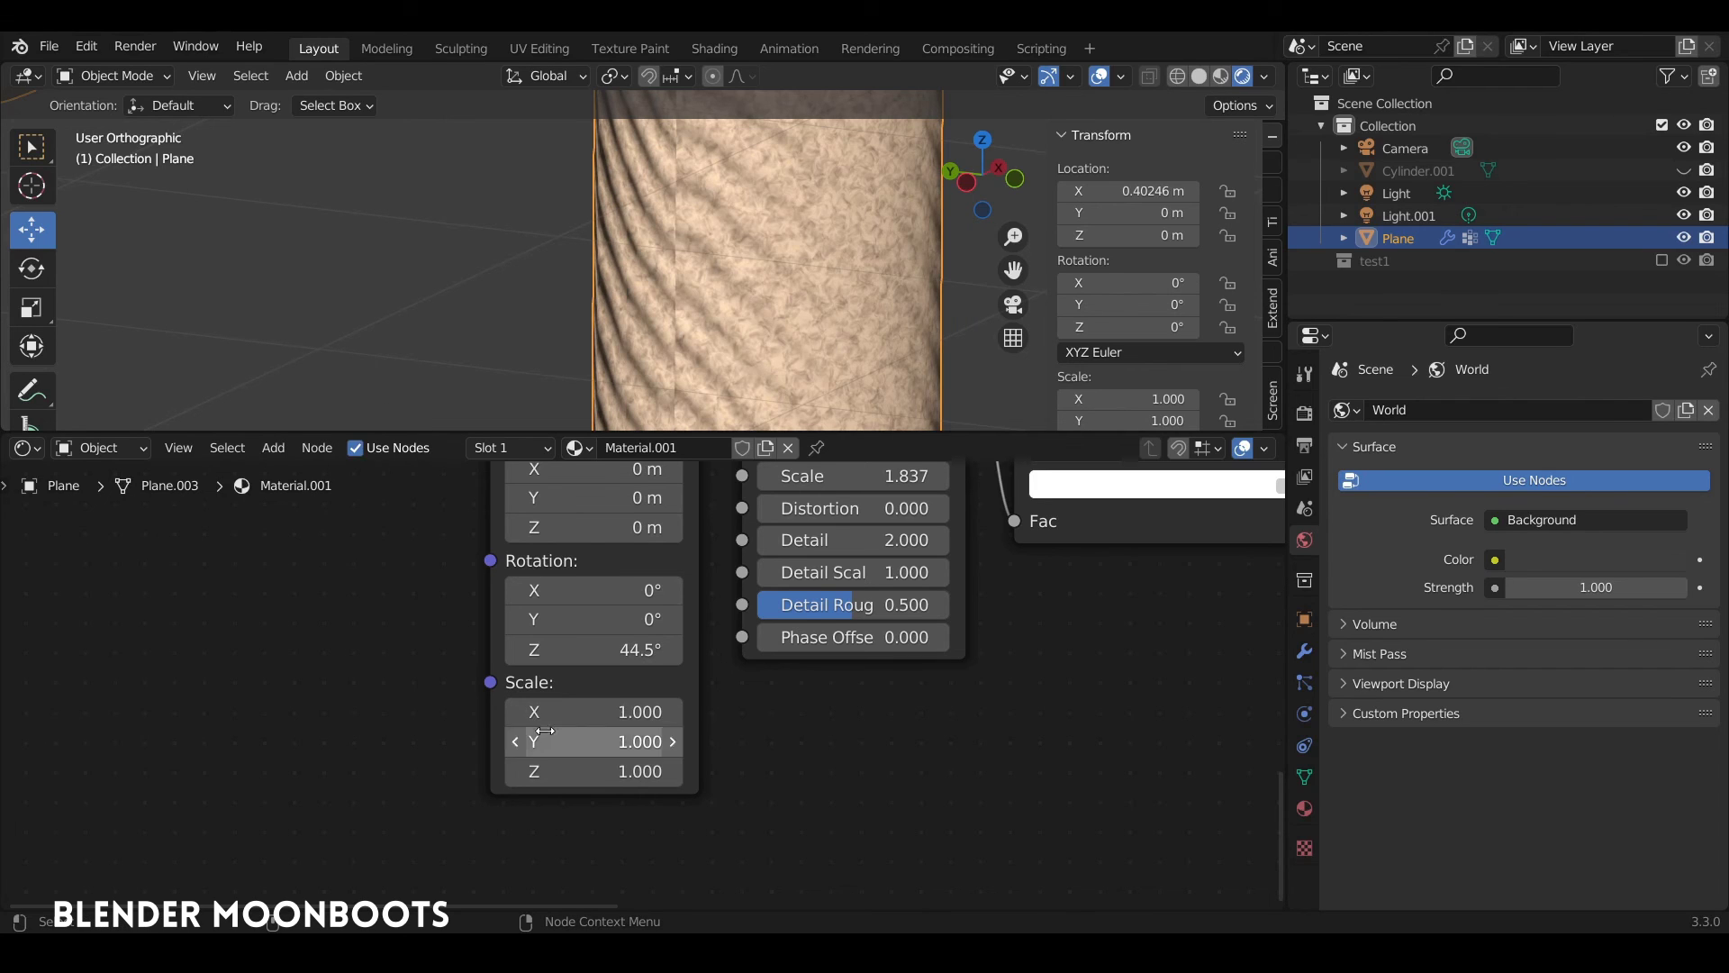
key(shift+a)
mouse_move(267, 647)
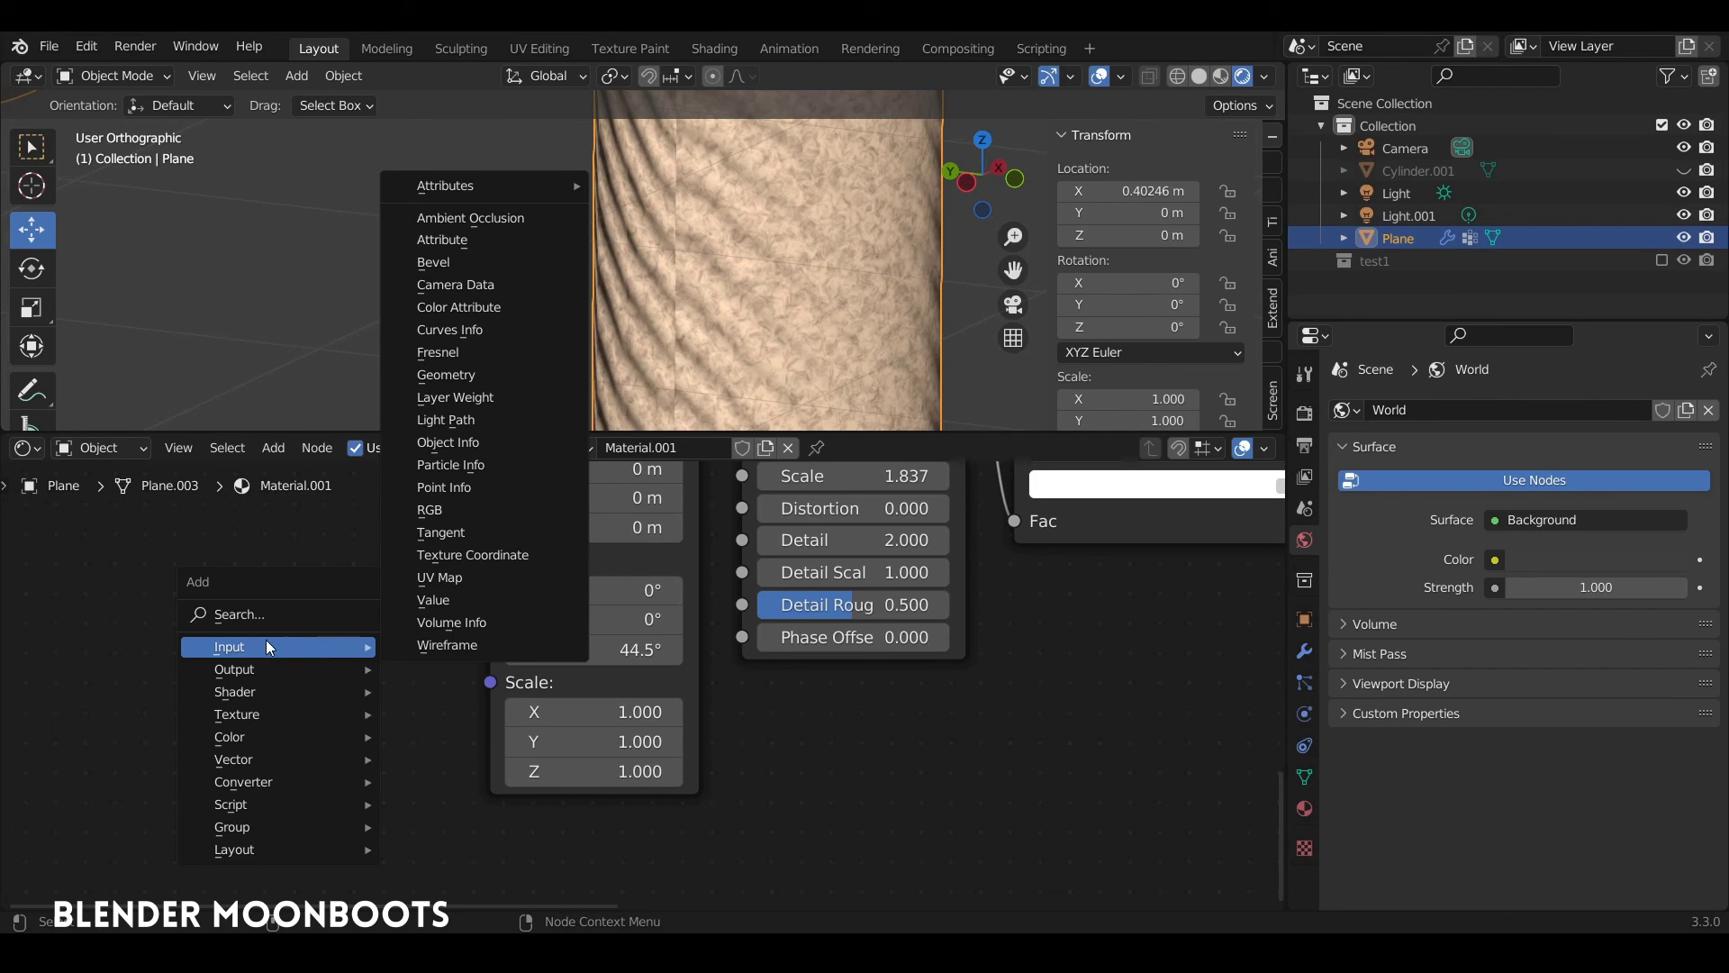
click(465, 596)
click(389, 739)
drag(380, 745, 492, 682)
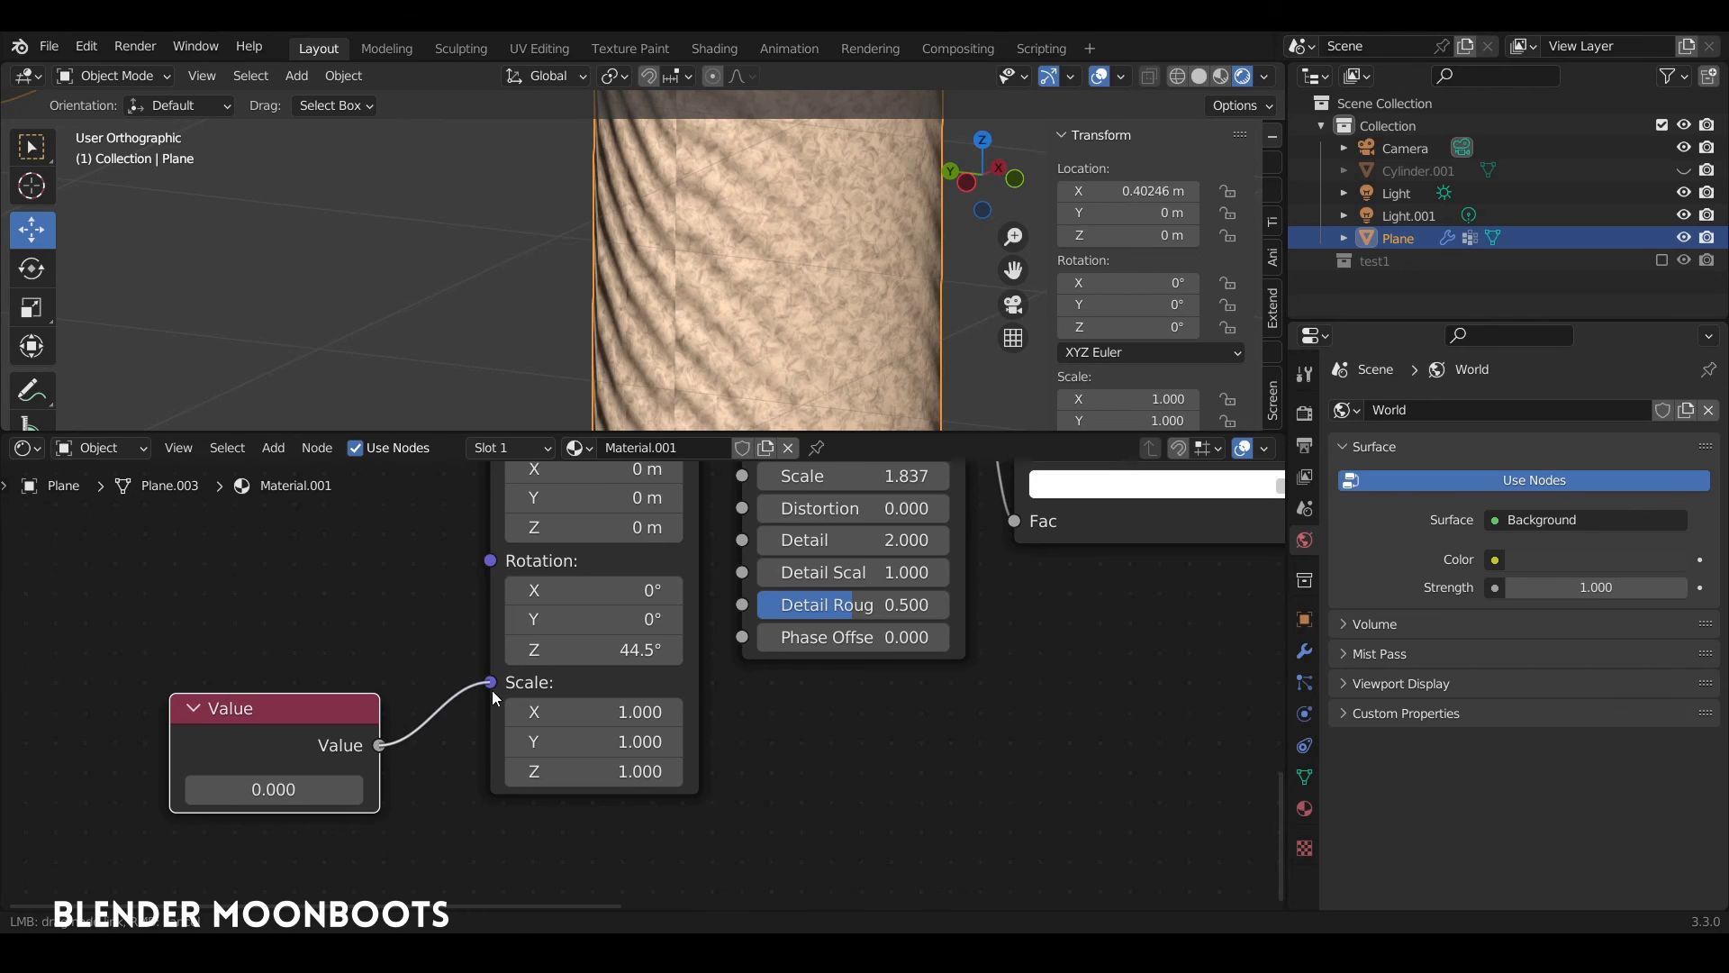
middle_drag(419, 563, 598, 540)
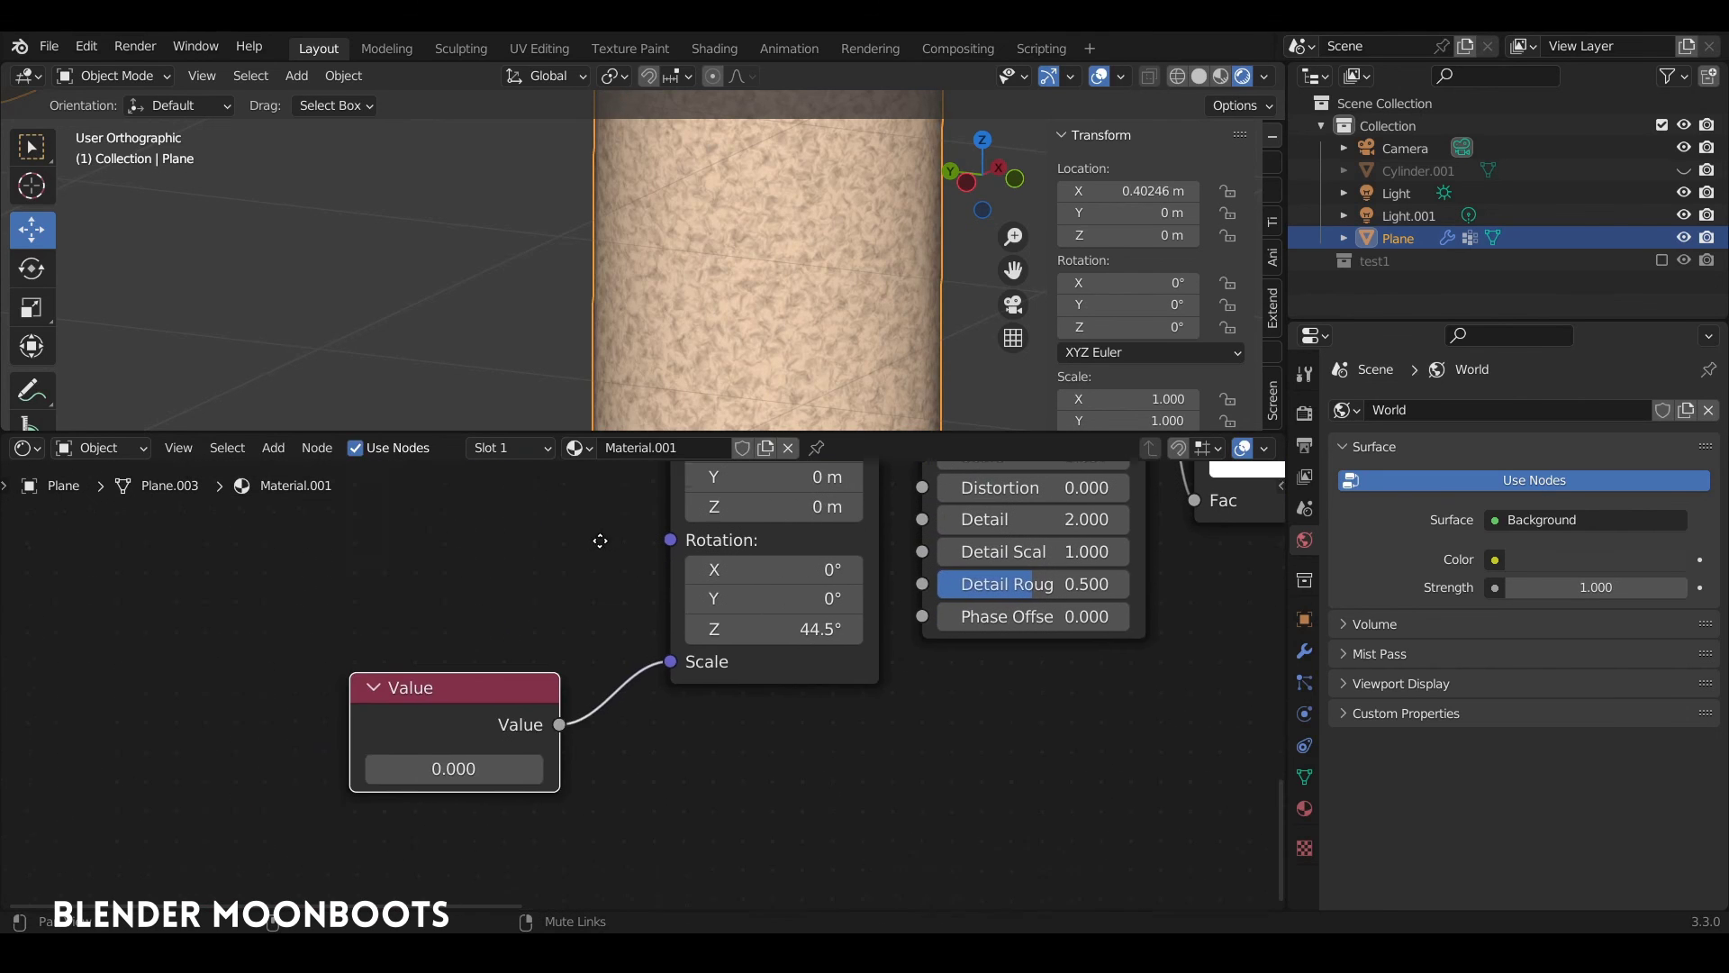
scroll(548, 564, up, 5)
mouse_move(522, 786)
mouse_down()
mouse_move(597, 775)
mouse_move(492, 785)
mouse_move(547, 771)
mouse_up()
scroll(750, 289, up, 2)
Examine the finished rope coiled around the wooden log up close and from several angles
scroll(755, 295, up, 1)
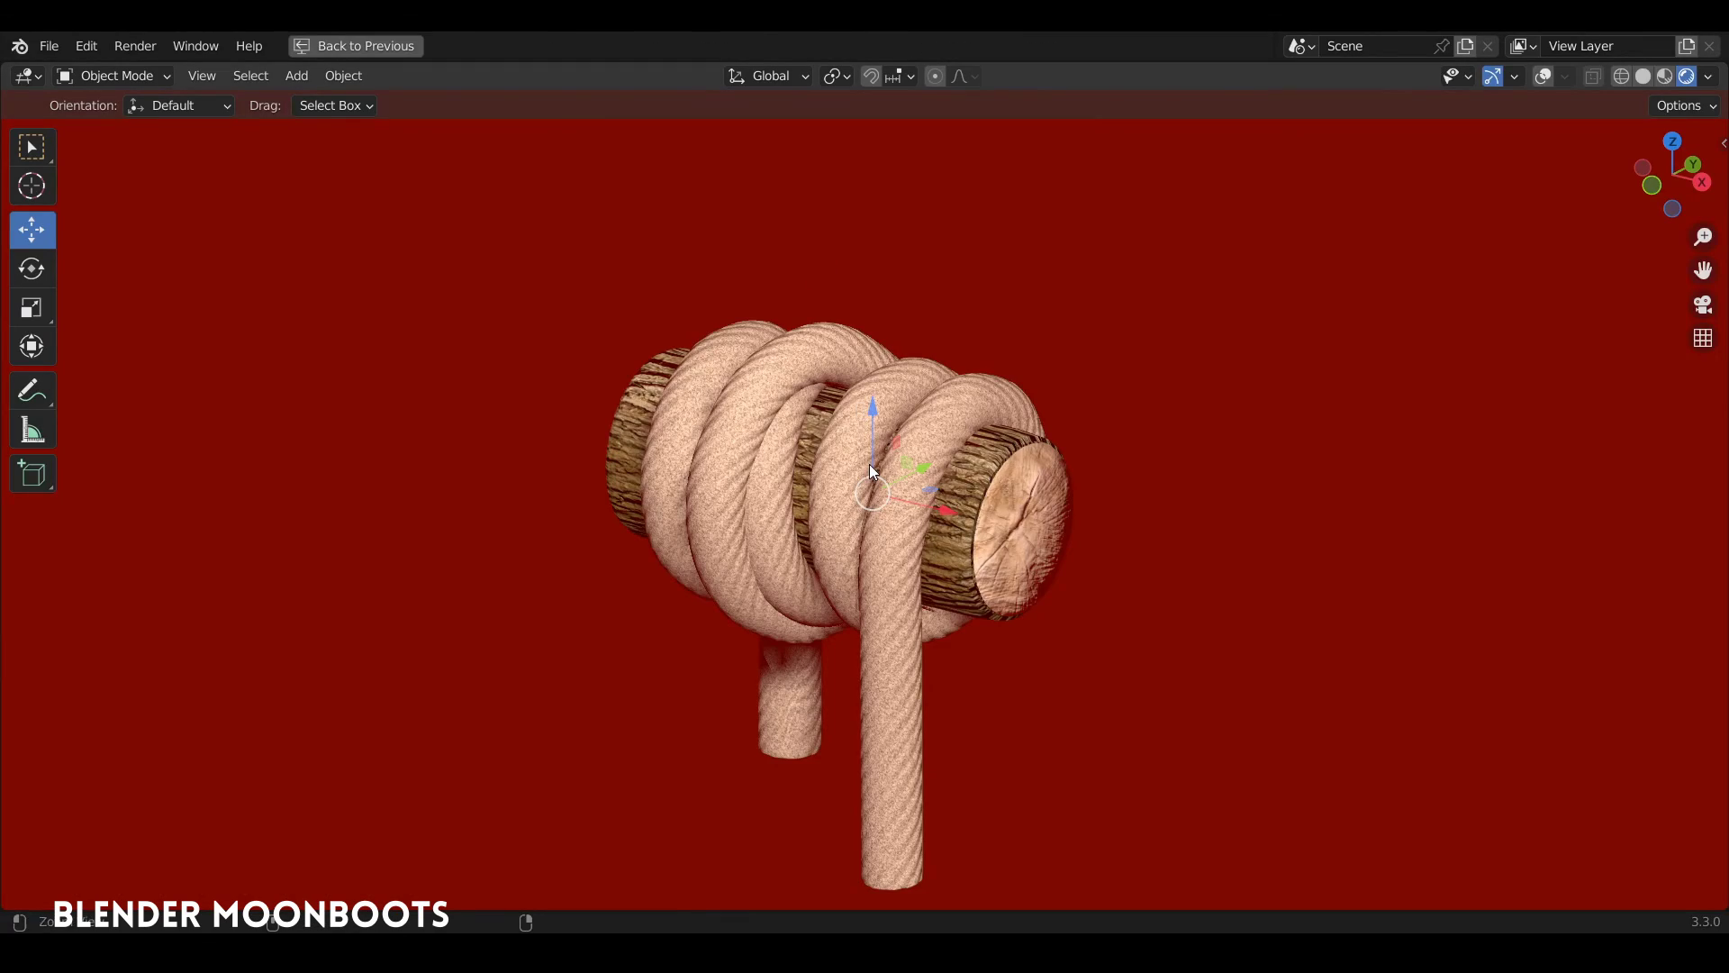
scroll(895, 387, up, 6)
middle_drag(901, 397, 989, 469)
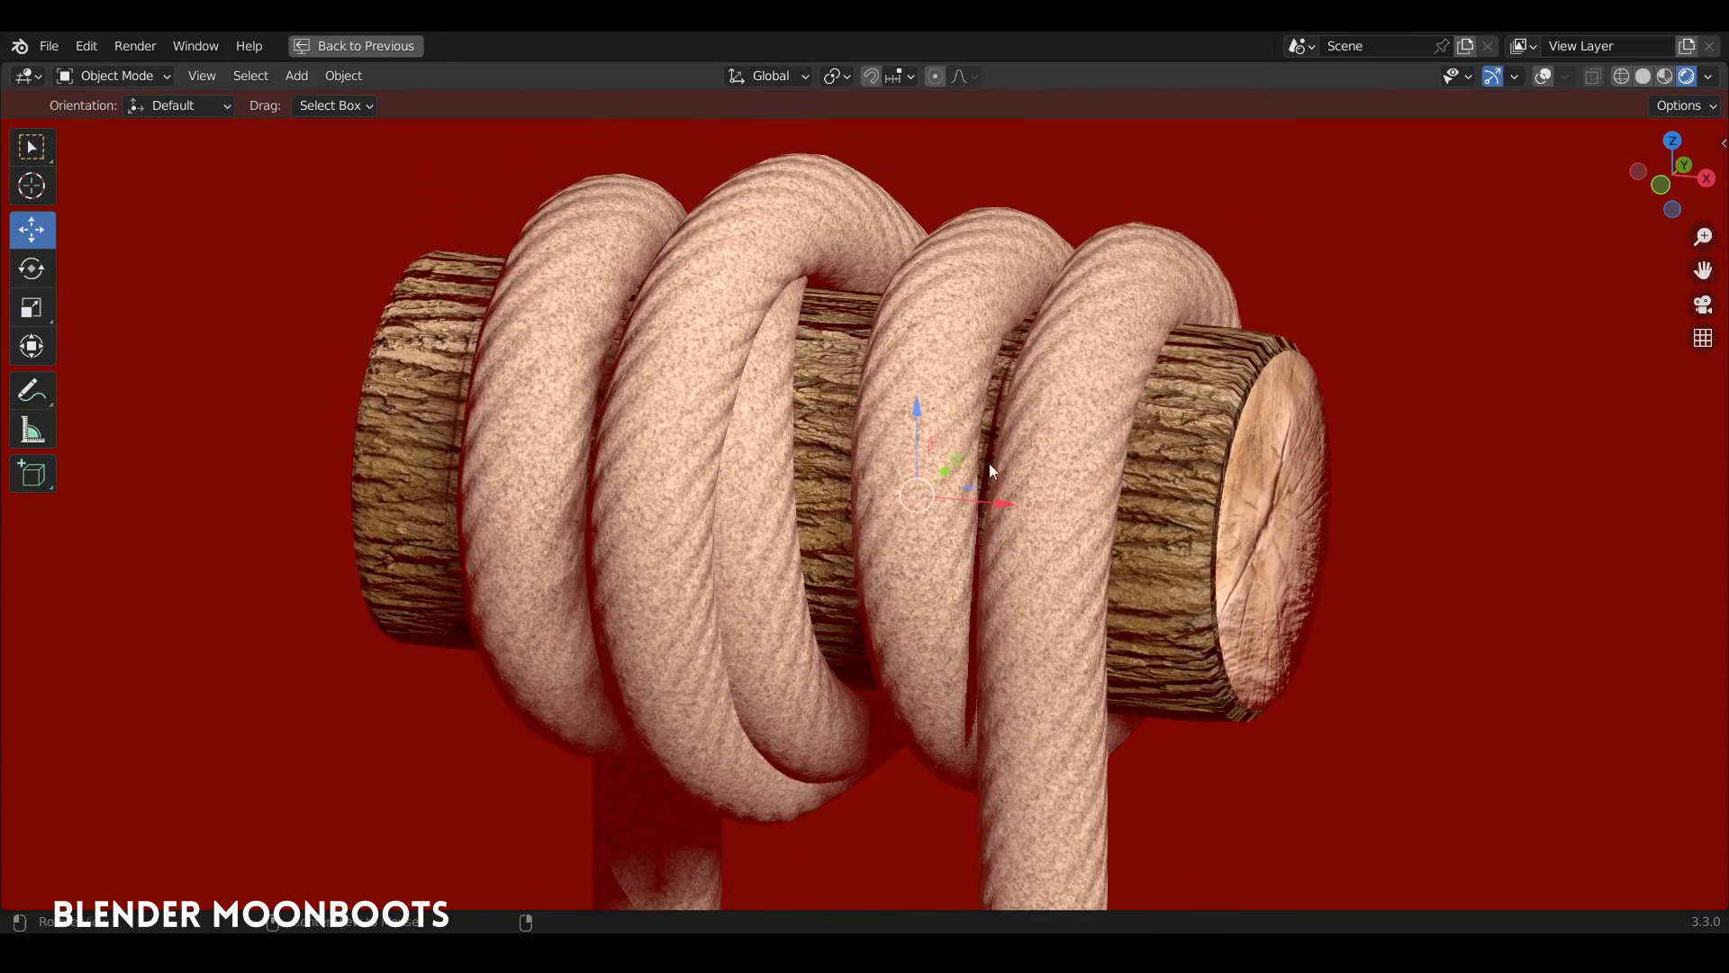
scroll(915, 535, down, 4)
middle_drag(940, 576, 927, 526)
scroll(906, 610, down, 4)
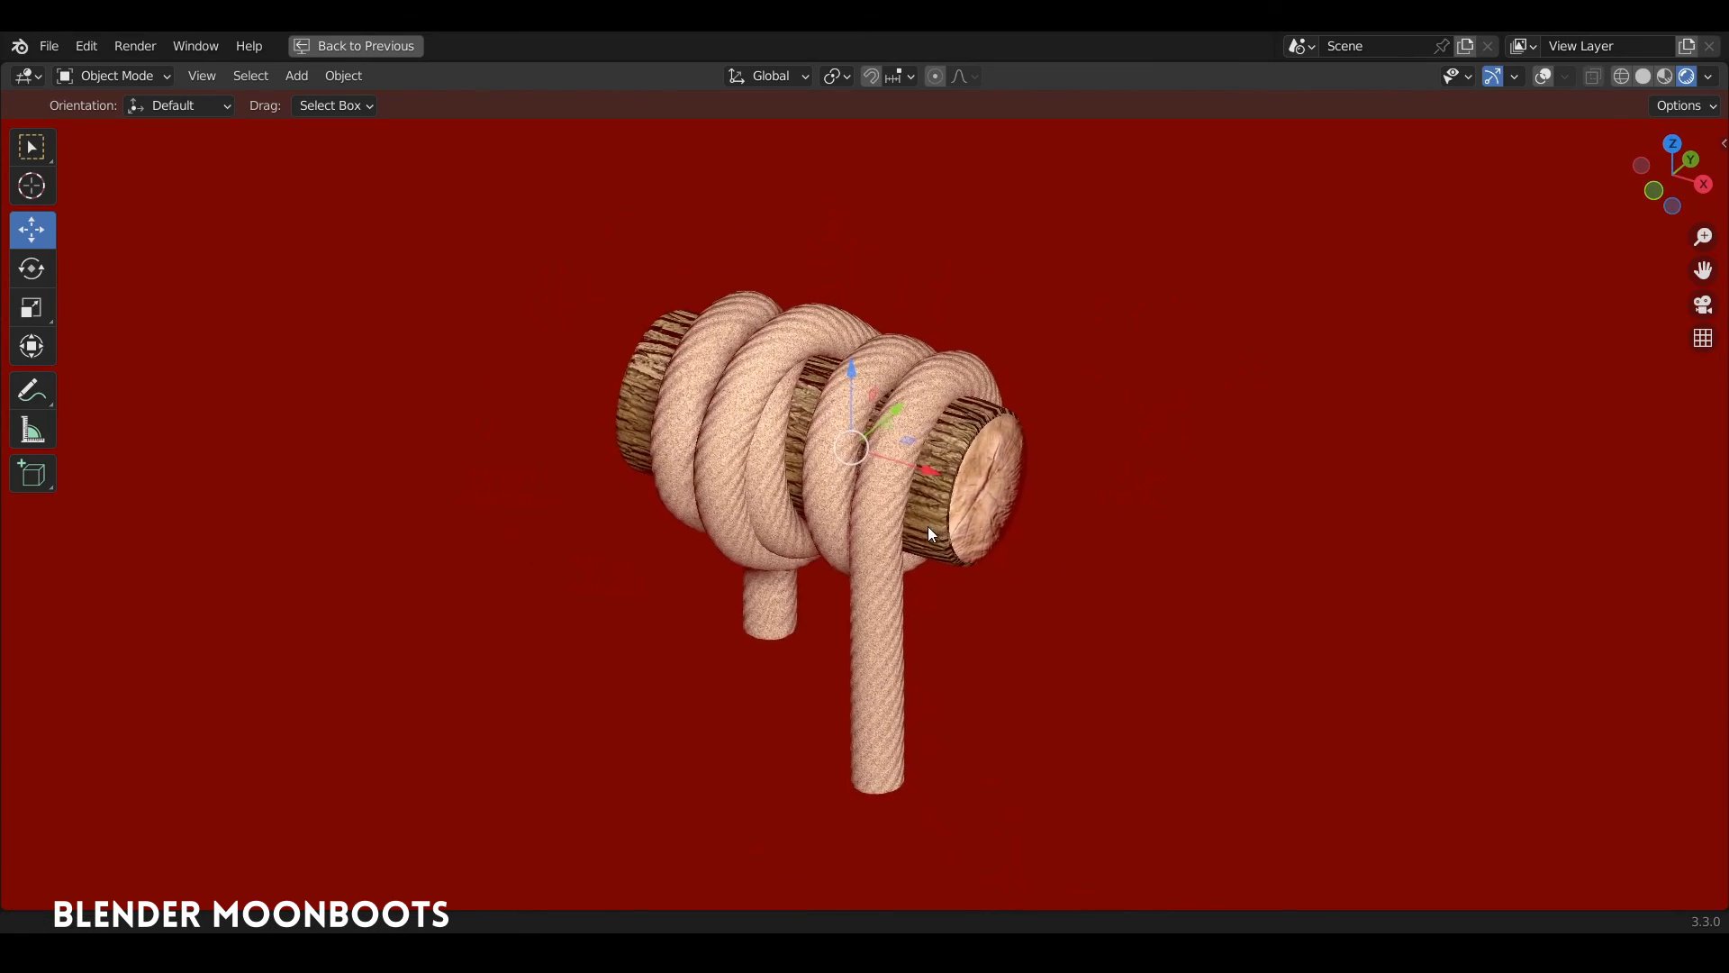
scroll(946, 523, down, 2)
scroll(963, 504, up, 5)
middle_drag(974, 456, 892, 398)
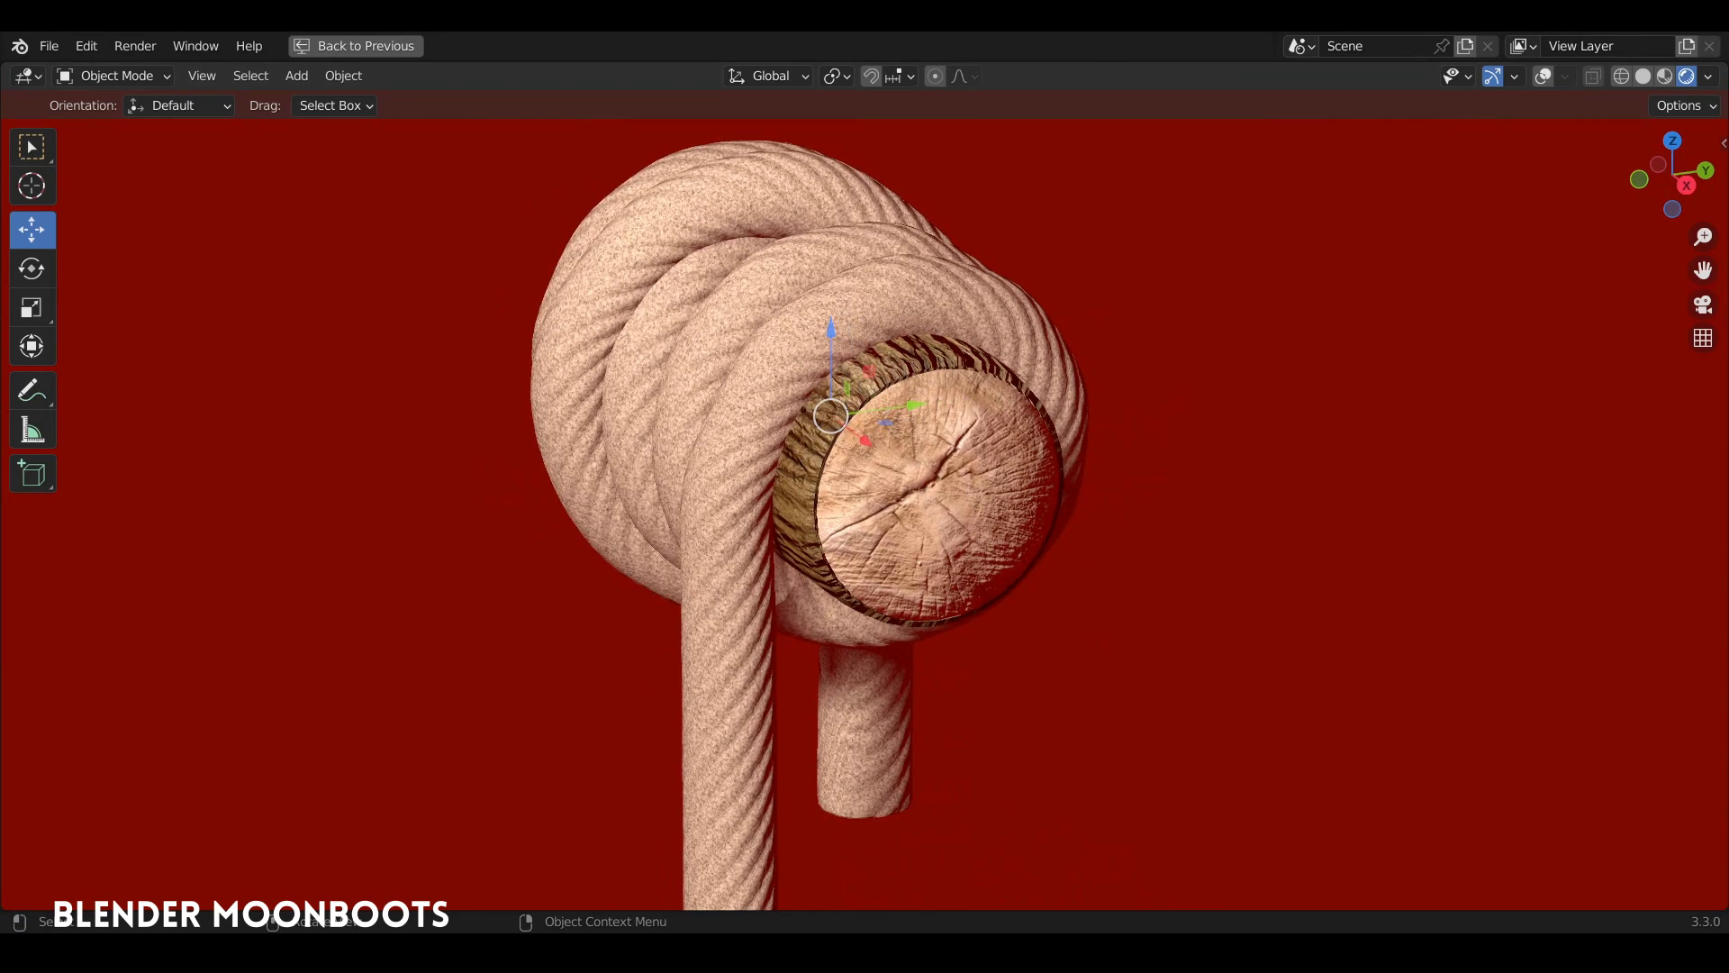